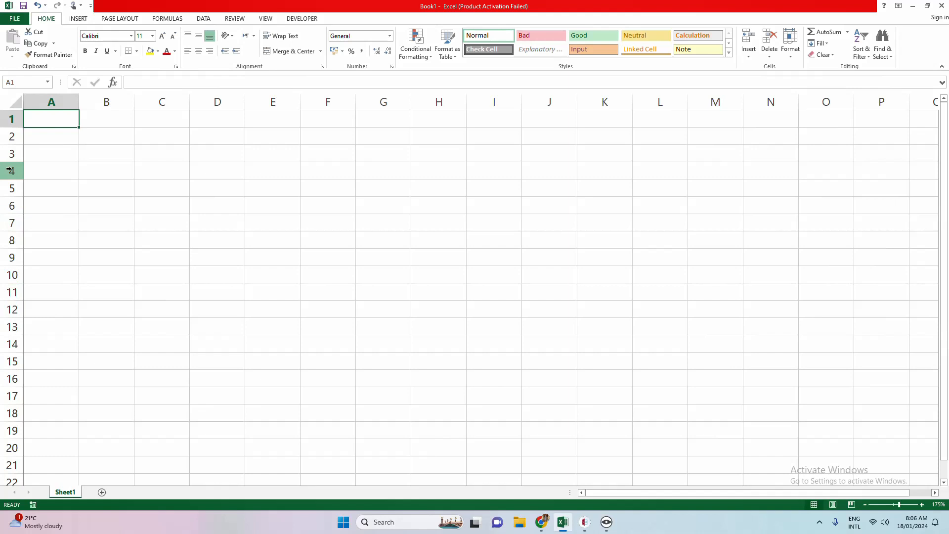
click(175, 206)
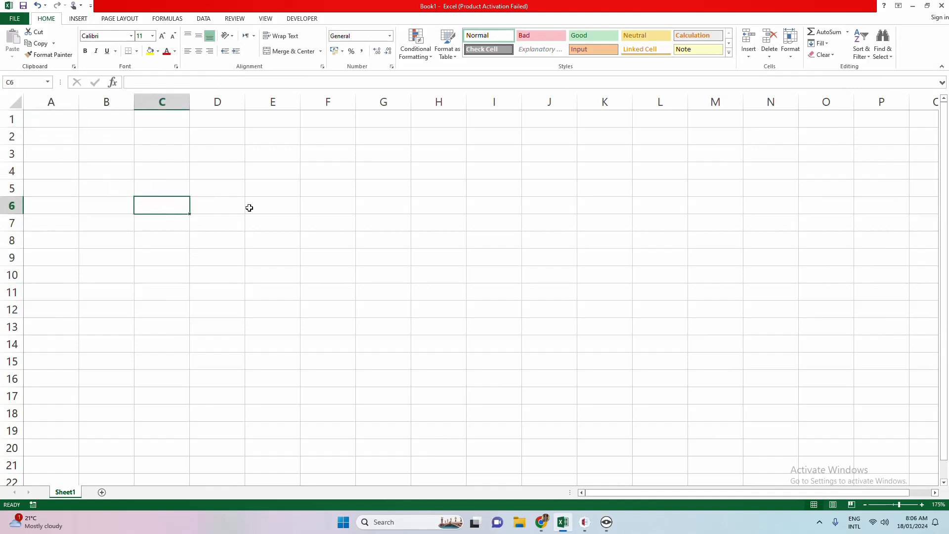
click(257, 190)
click(344, 195)
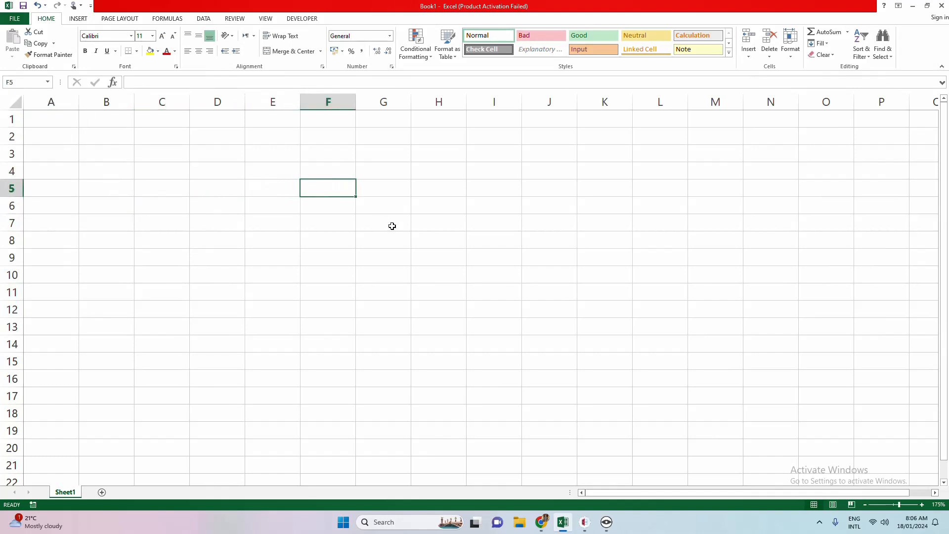
click(392, 225)
click(397, 263)
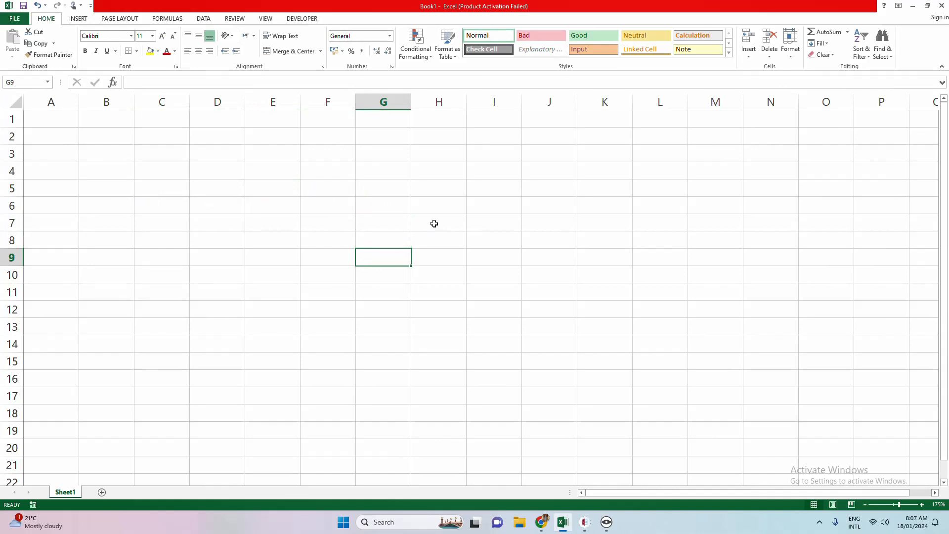
click(450, 218)
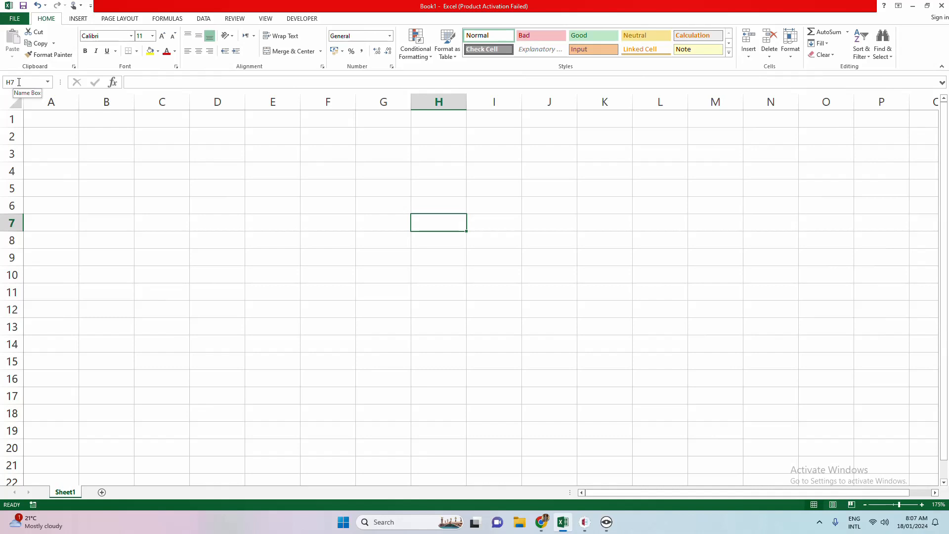
click(38, 83)
key(BackSpace)
drag(151, 156, 494, 330)
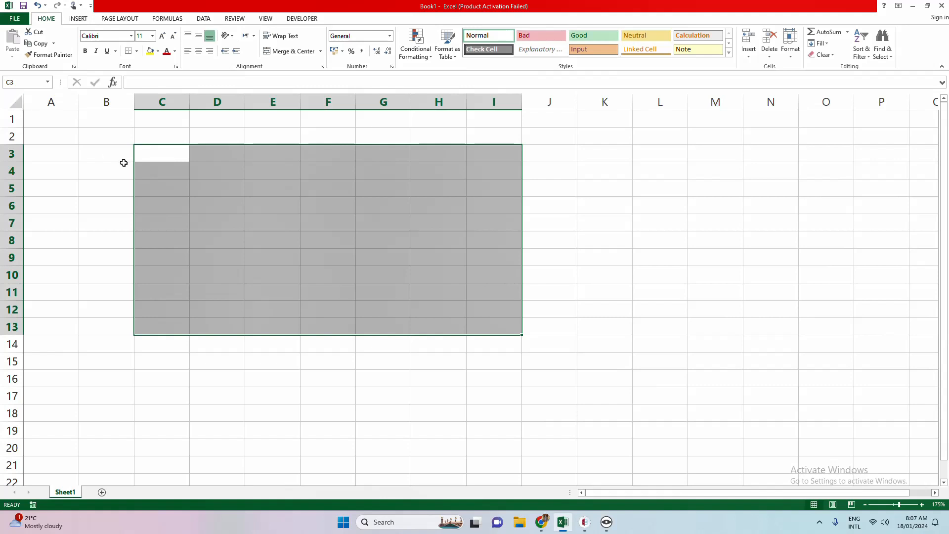
Enter the column headings Name, ICT and Math in cells A1 to C1.
click(57, 114)
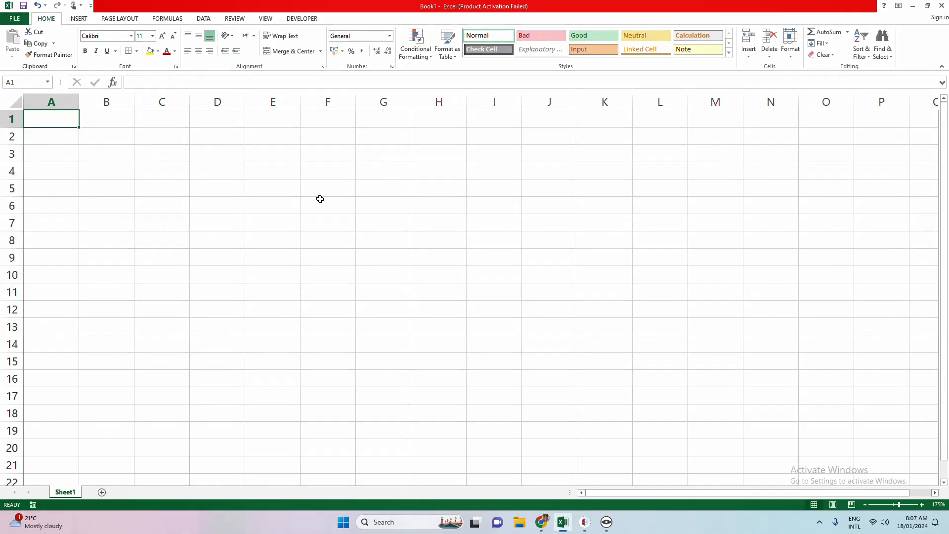
ctrl+scroll(320, 199, up, 2)
text(Name)
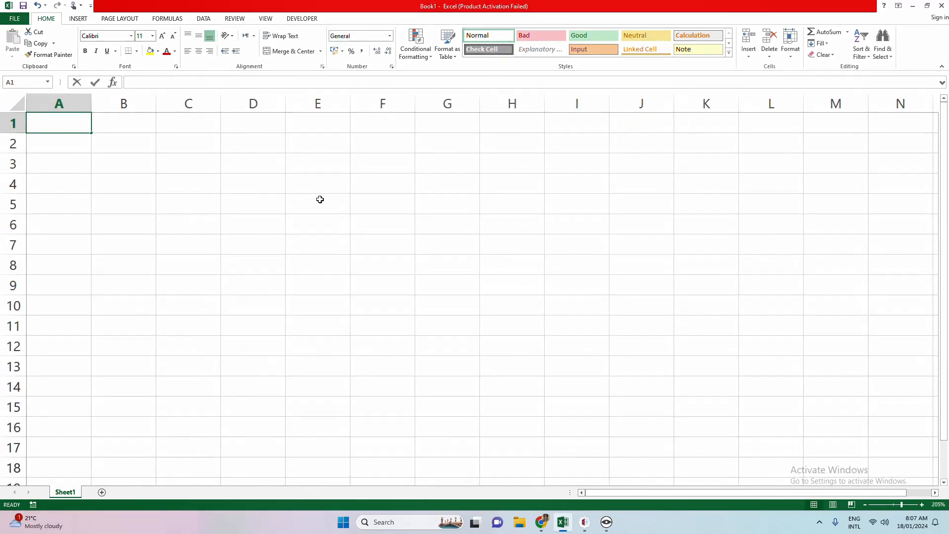
key(Tab)
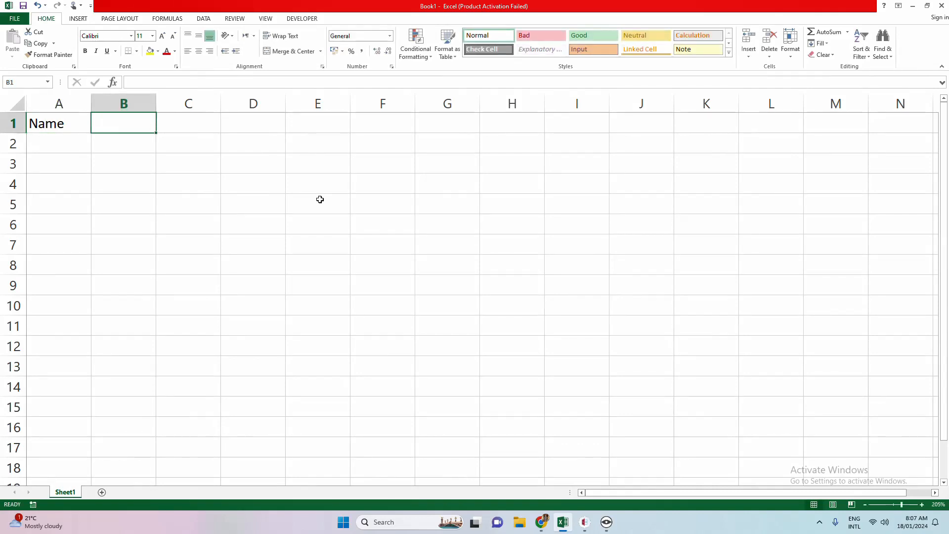
text(ICT)
key(Tab)
text(M)
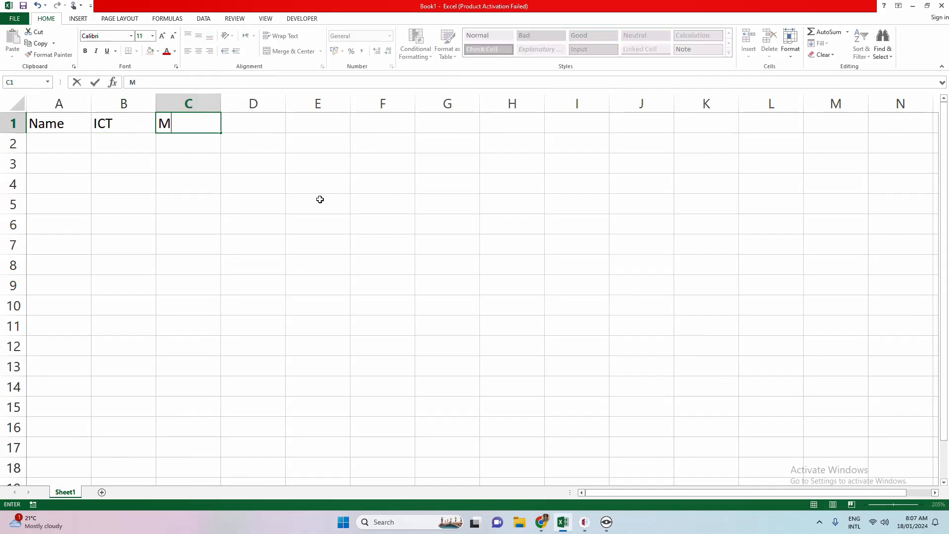
text(Ath)
key(Tab)
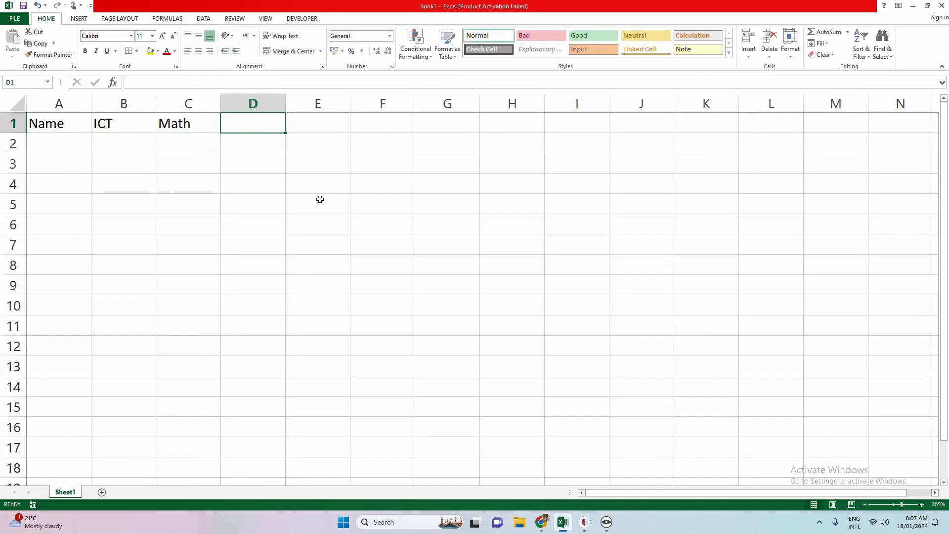
Add the subject headings English and Arabic in cells D1 and E1.
text(English)
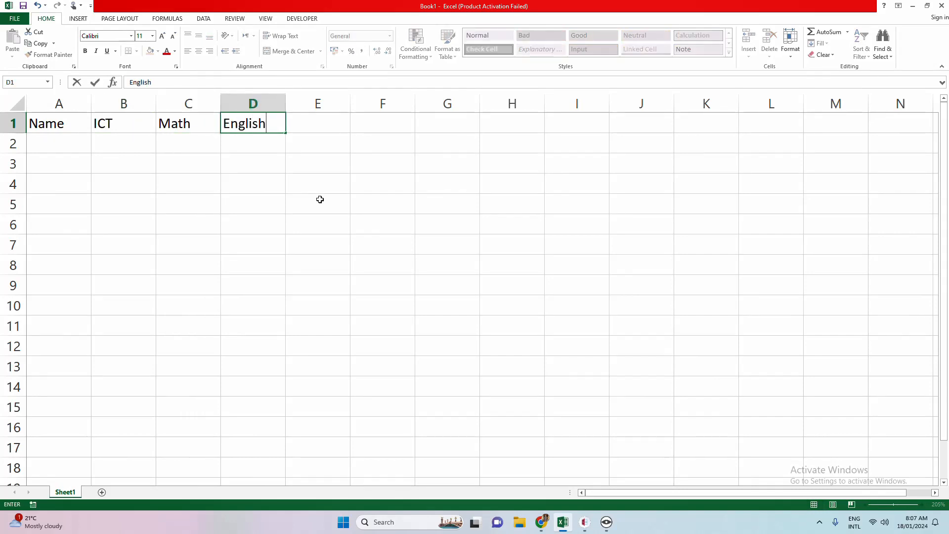
key(Tab)
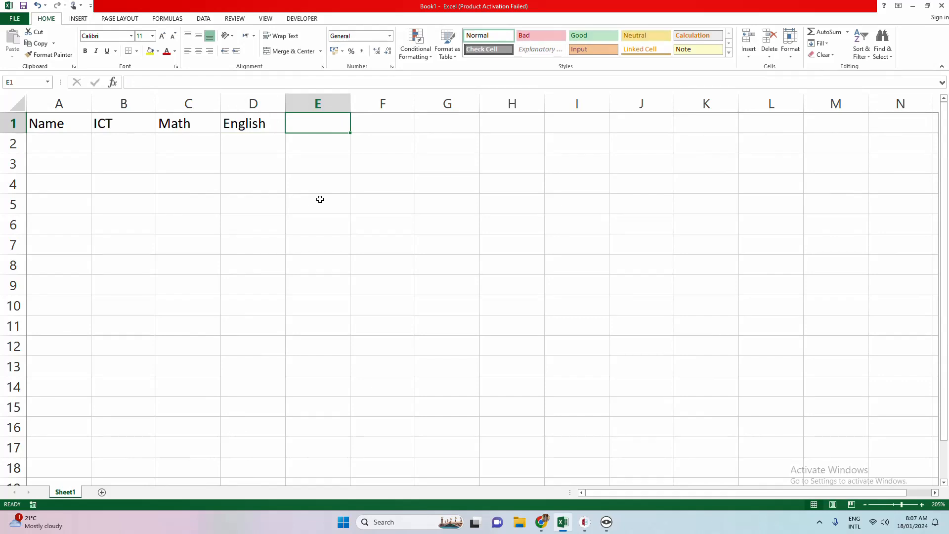
text(Arab)
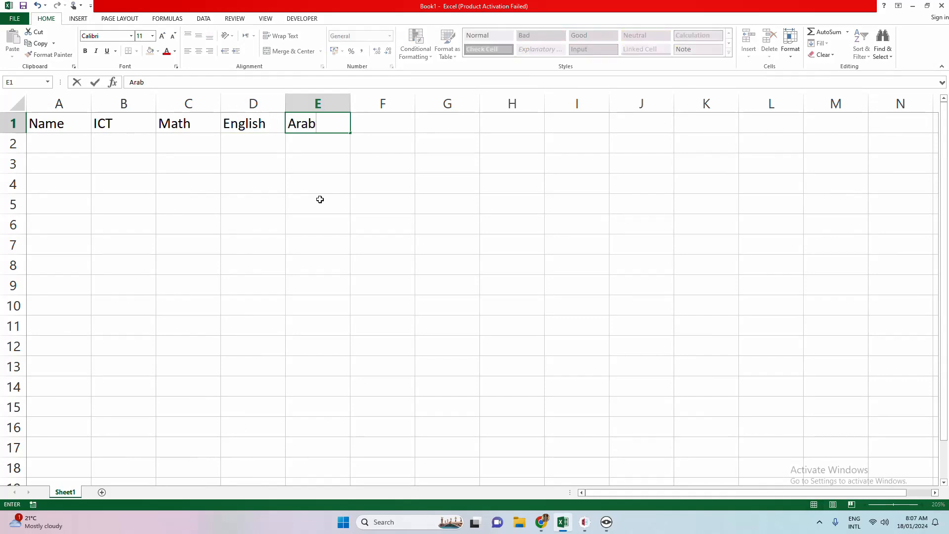
text(ic)
key(Tab)
Add the headings Total, Average, Min and Max in cells F1 to I1.
text(T)
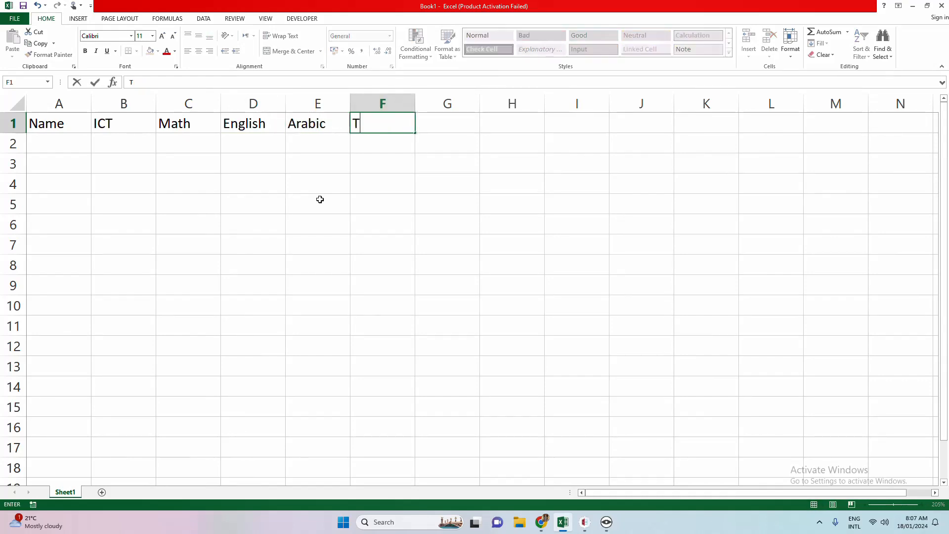
text(otal)
key(Tab)
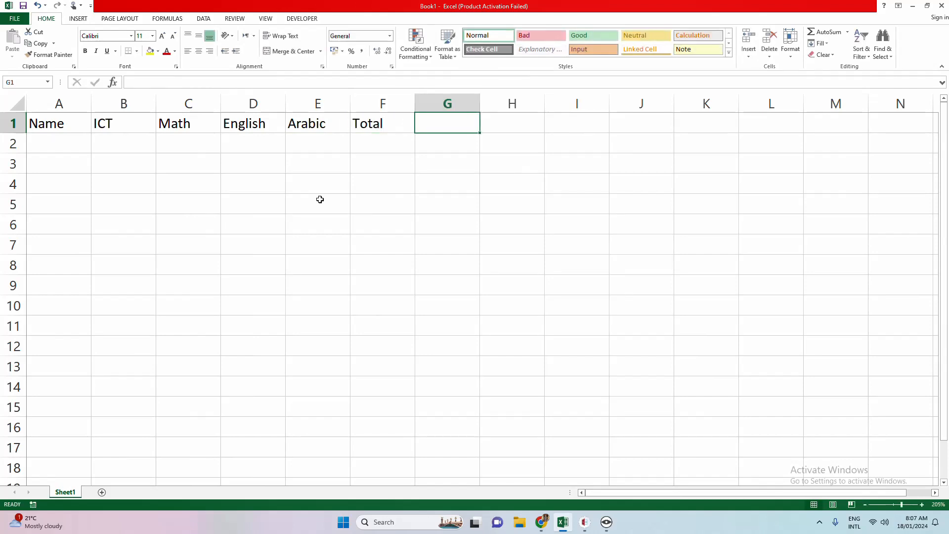
text(Average)
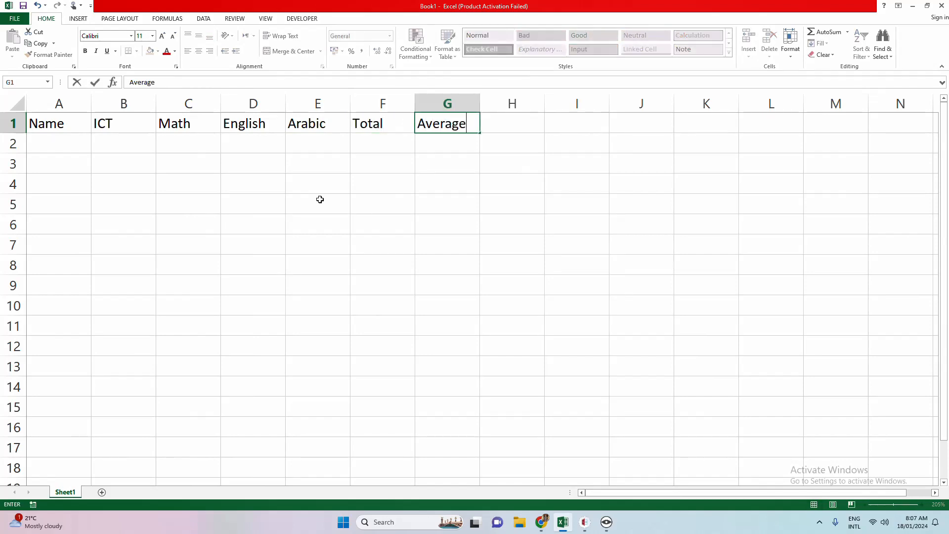
key(Tab)
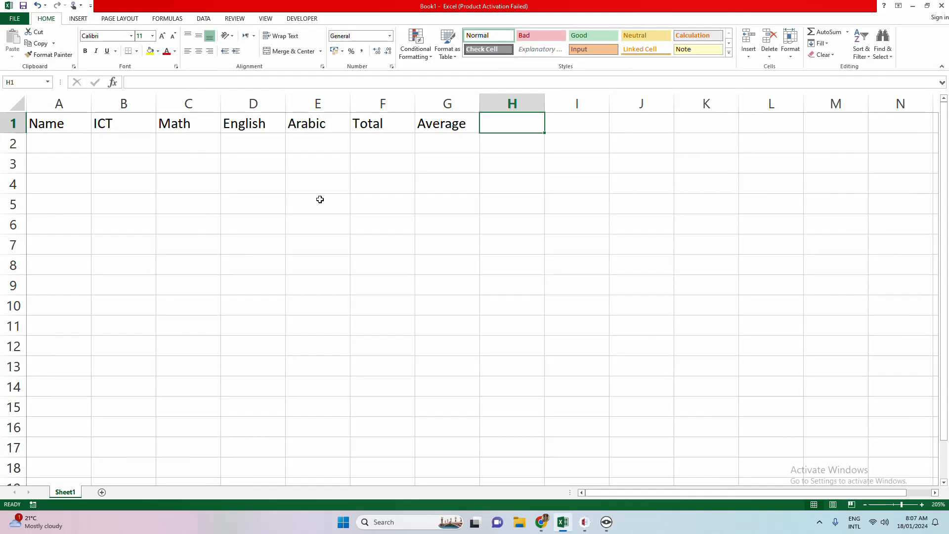
text(Min)
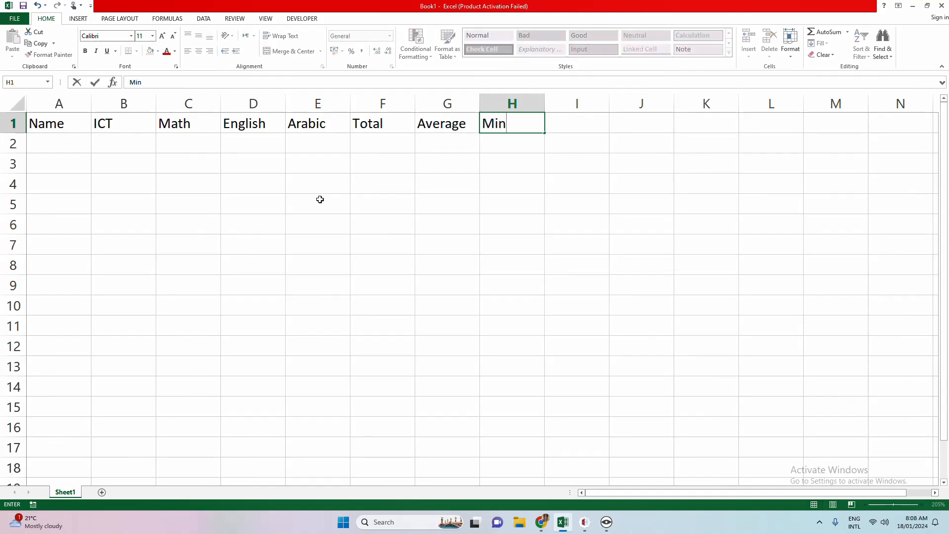
key(Tab)
text(Max)
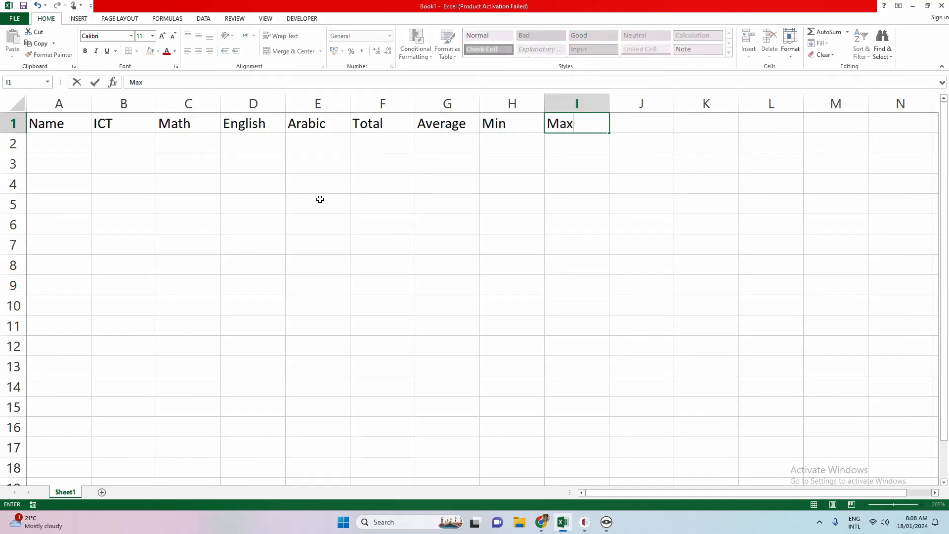
key(Tab)
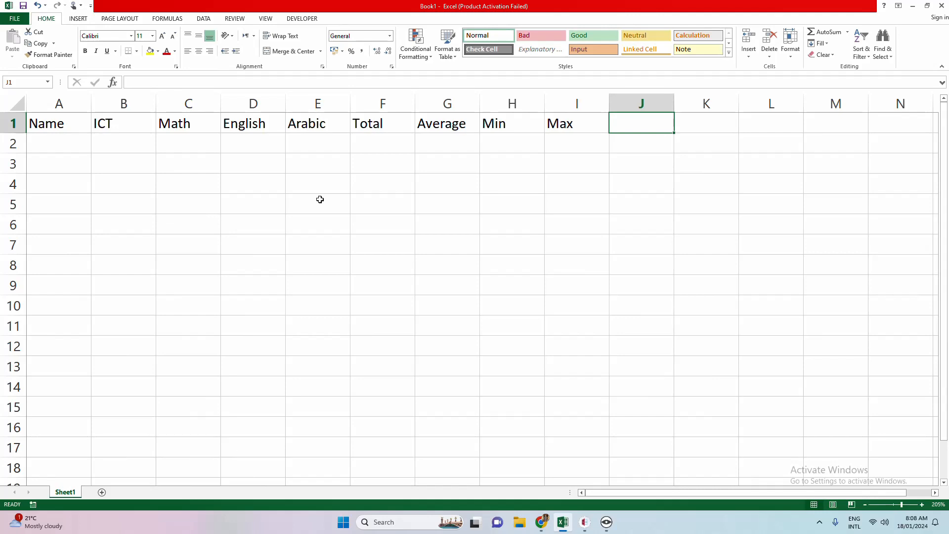
Add the headings If, IFAND and IFOR in cells J1 to L1.
text(If)
key(Tab)
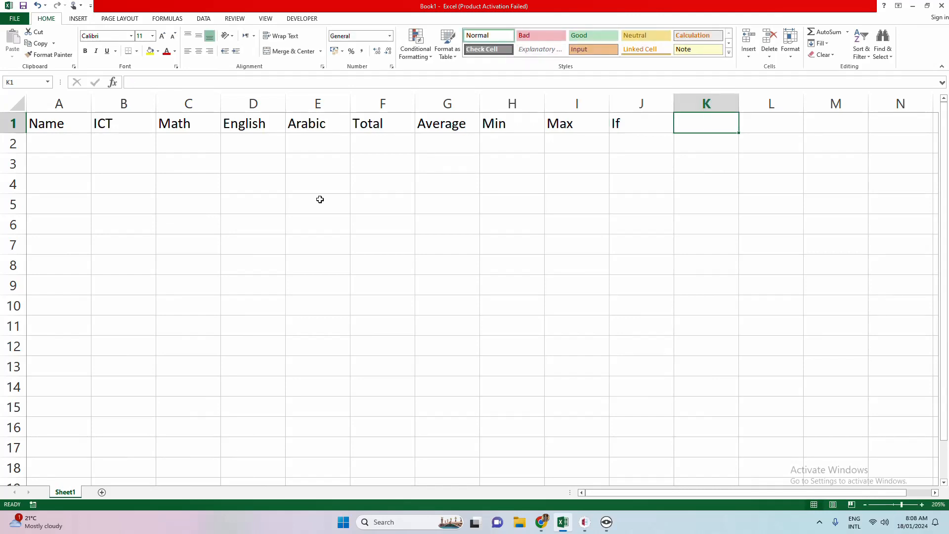
text(I)
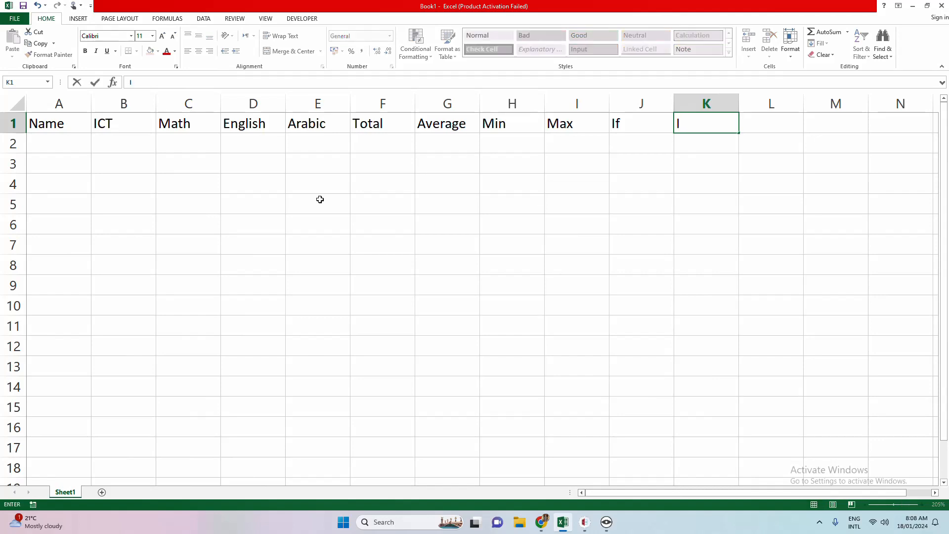
text(FAND)
key(Tab)
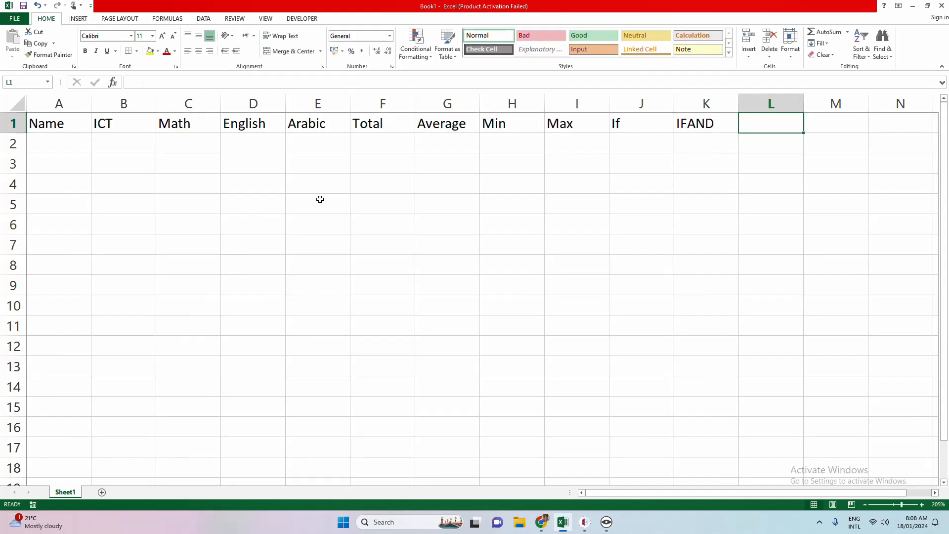
text(I)
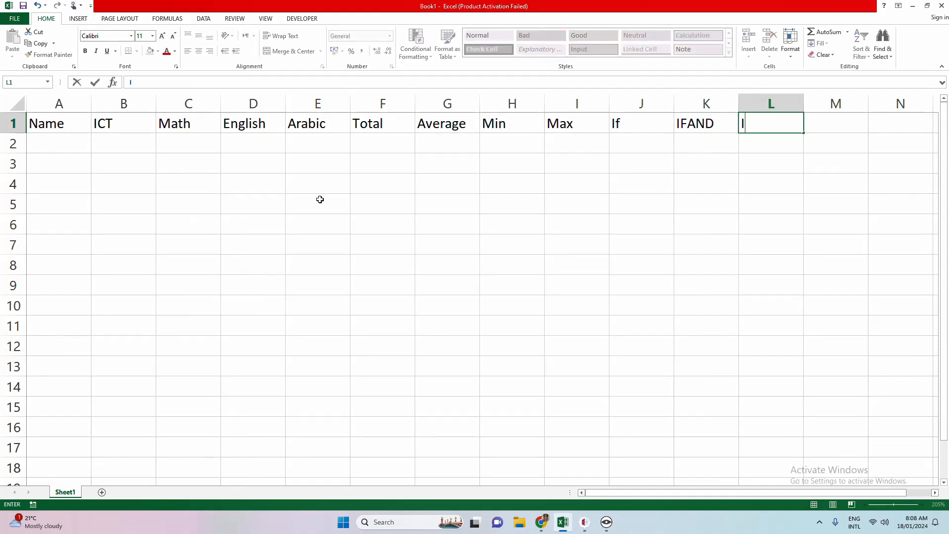
text(FOR)
key(Tab)
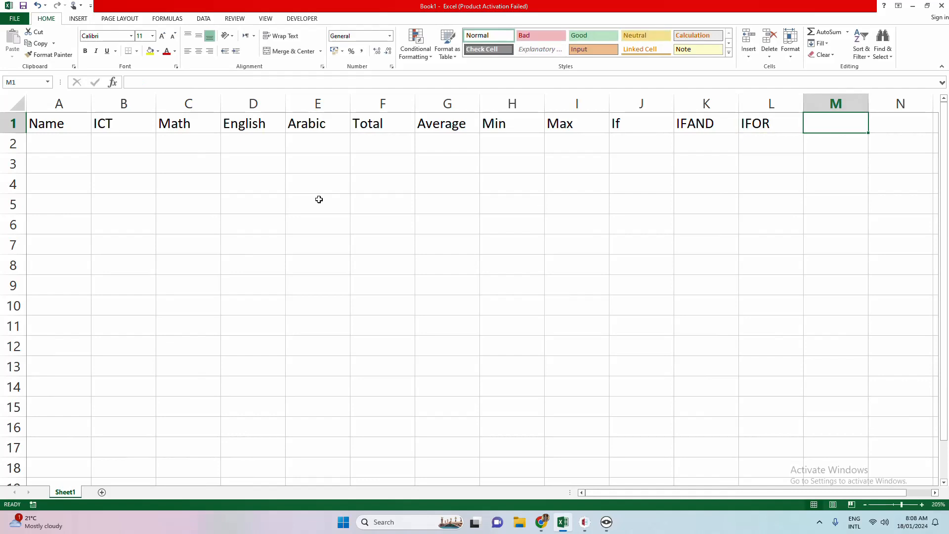
Enter the first three students' first names under the Name heading in cells A2 to A4.
click(78, 150)
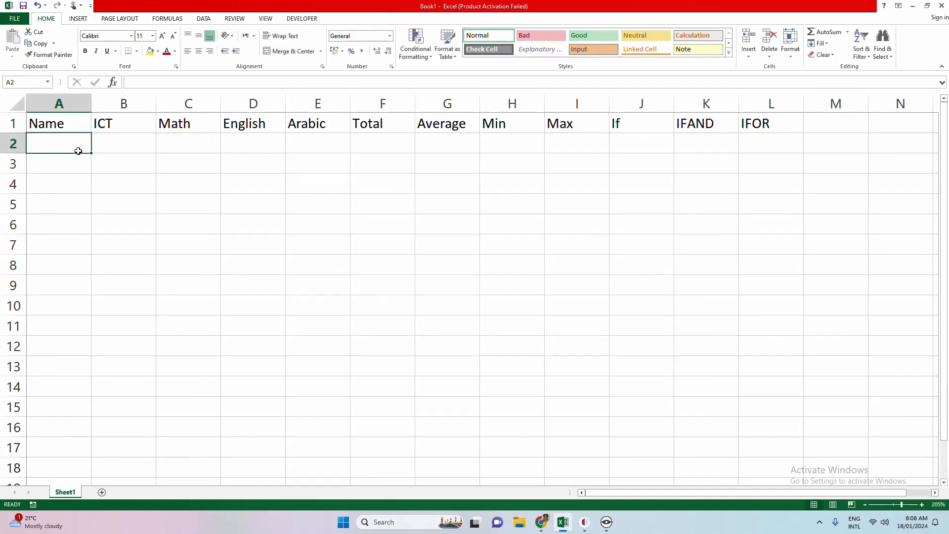
text(BA)
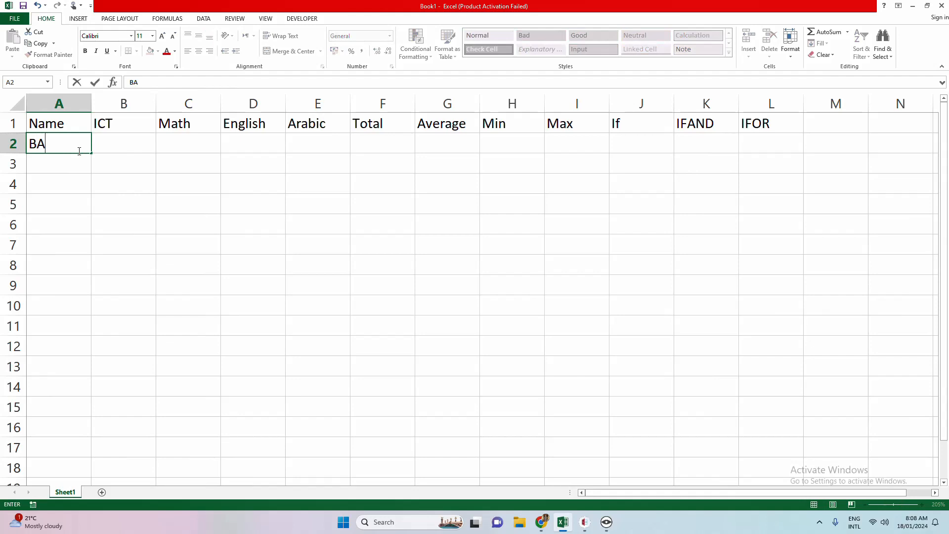
key(BackSpace)
text(araa)
key(Return)
text(Am)
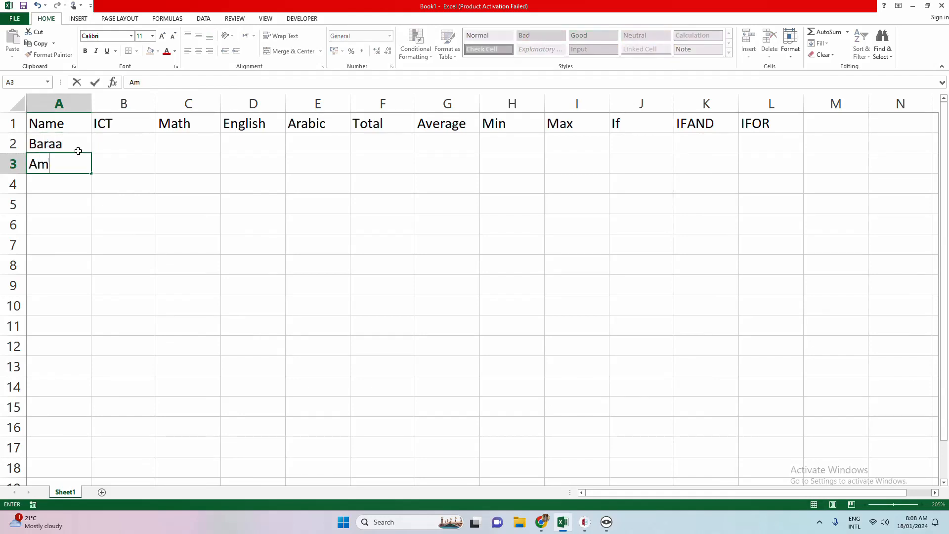
text(jad)
key(Return)
text(Momen)
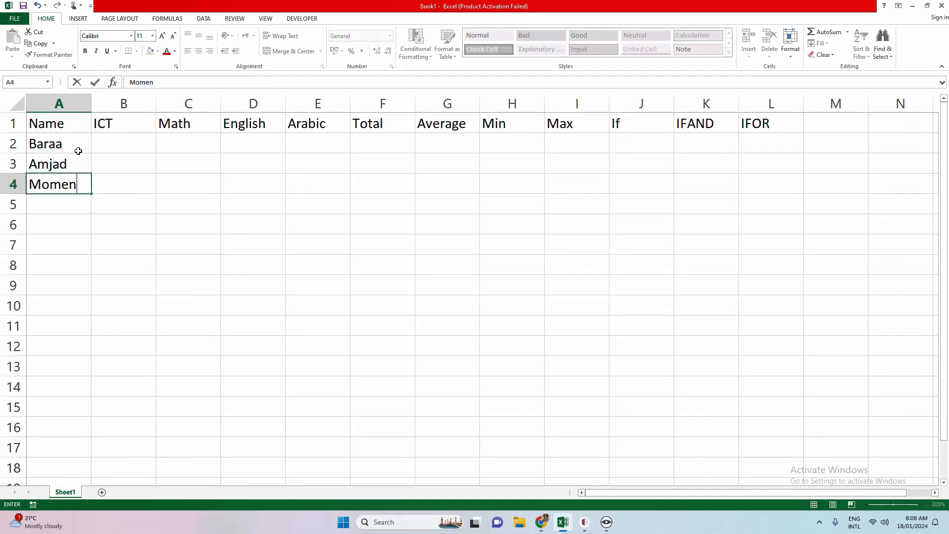
key(Return)
Enter the remaining five students' first names in cells A5 to A9 of the Name column.
text(Zayed)
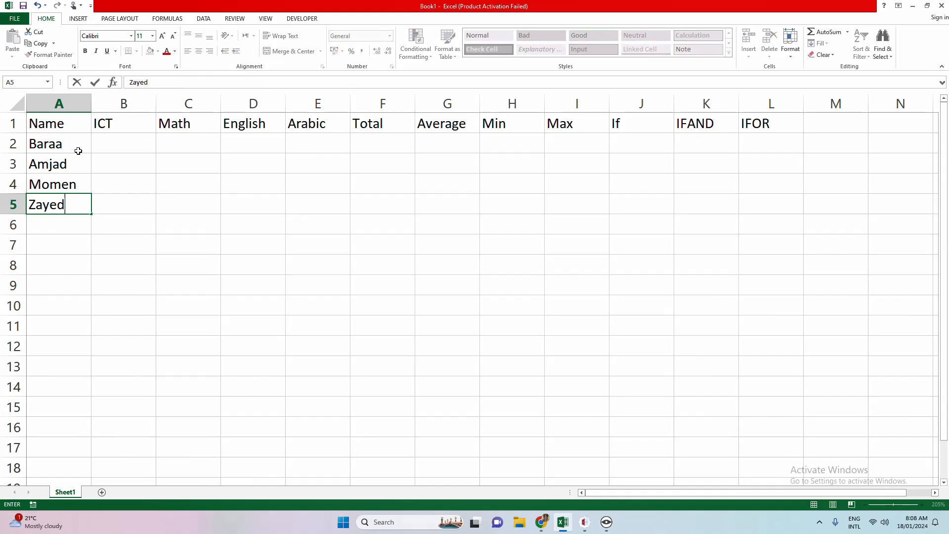
key(Return)
text(Jad)
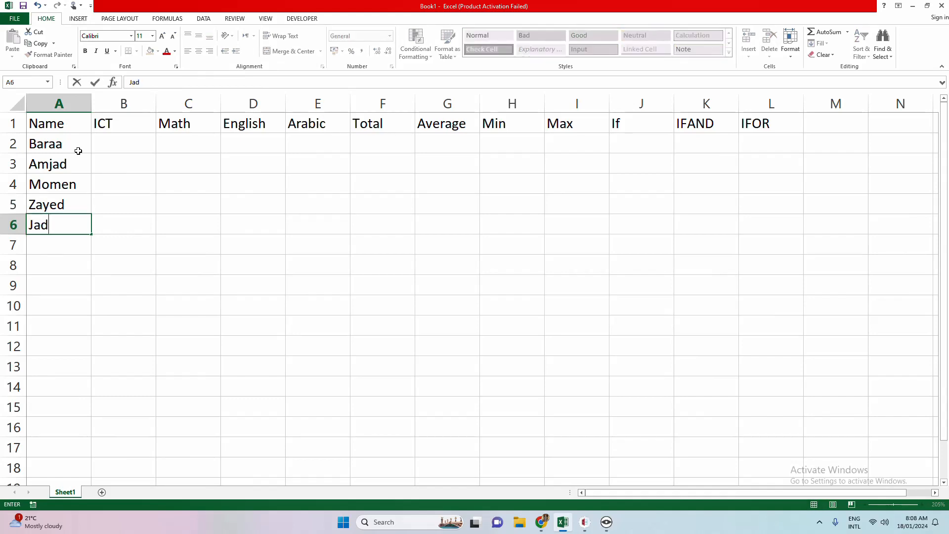
key(Return)
text(Eskandar)
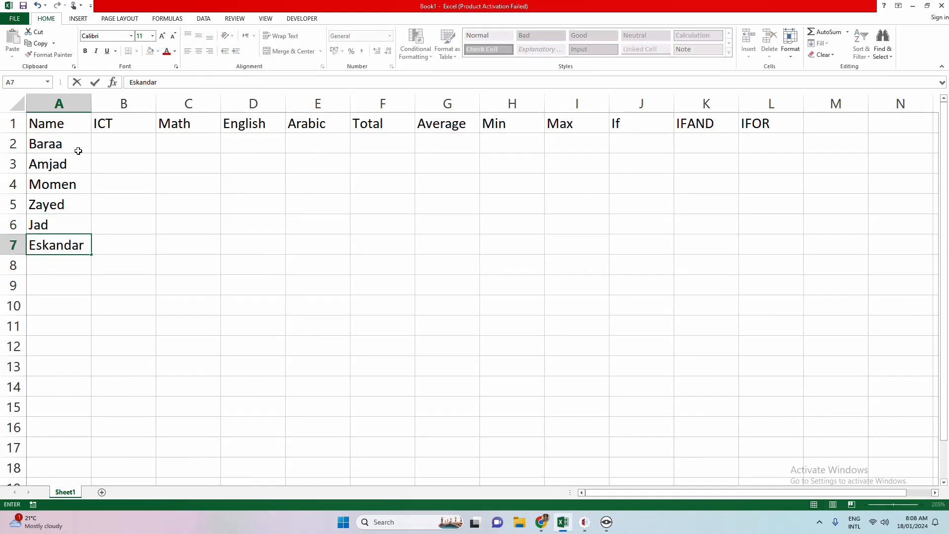
key(Return)
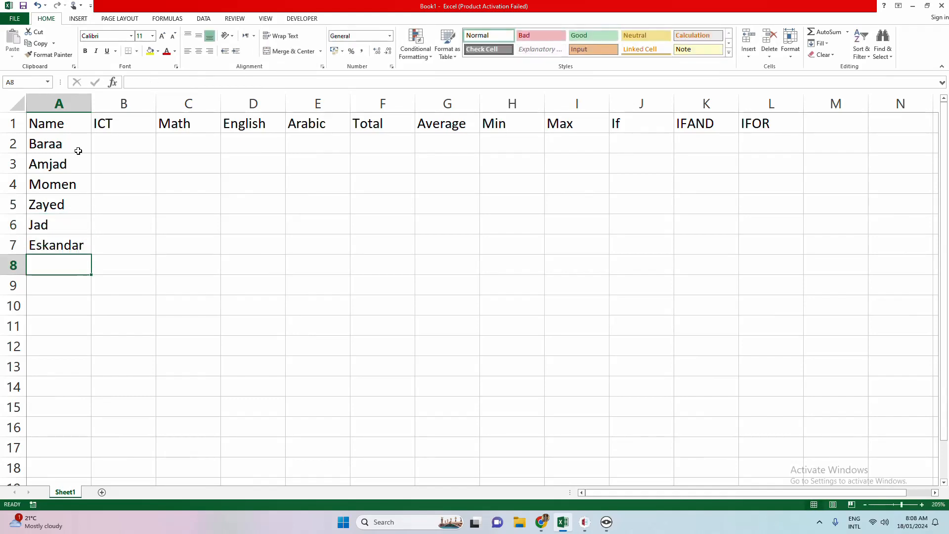
text(Khaled)
key(Return)
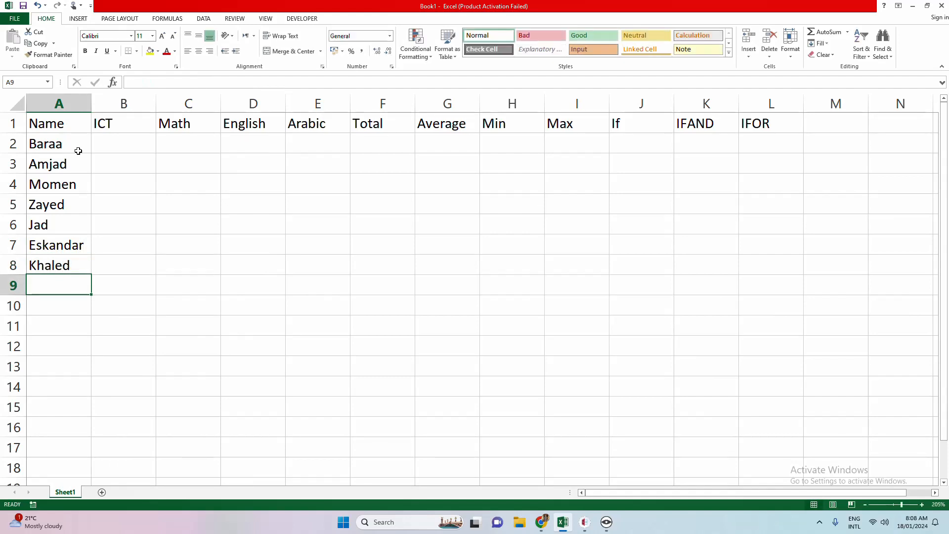
text(Alaa)
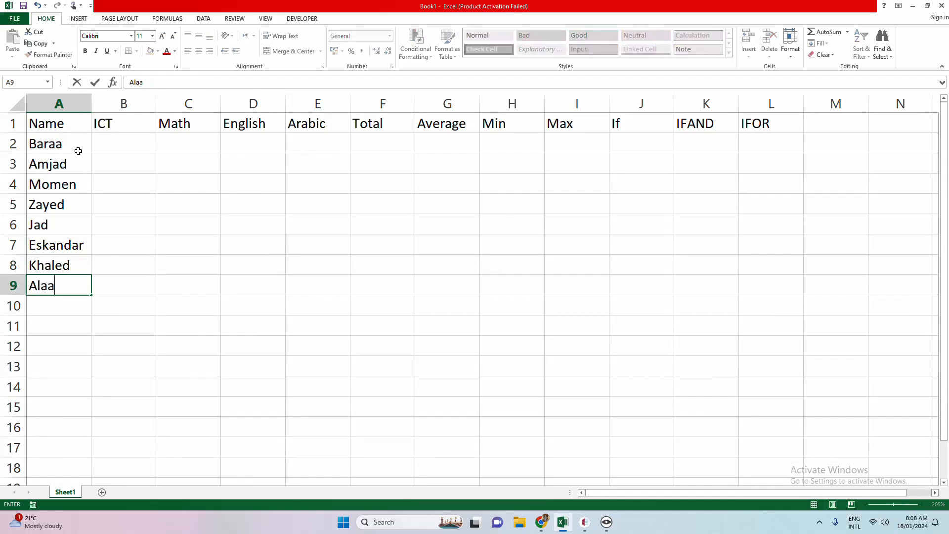
key(Tab)
Enter the first student's marks 89, 90 and 96 for ICT, Math and English in cells B2 to D2.
key(Up)
key(Up)
key(Up)
key(Up)
key(Up)
key(Up)
key(Up)
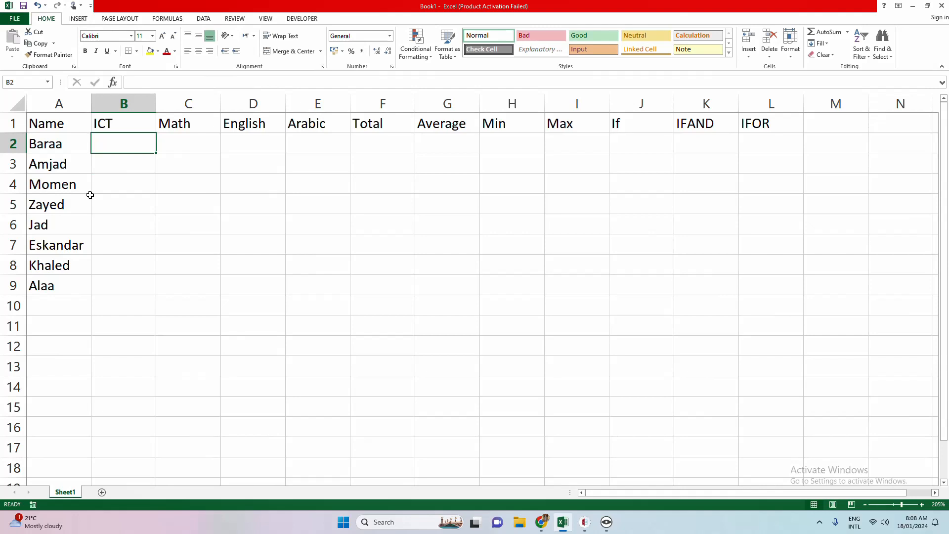
text(89)
key(Tab)
text(90)
key(Tab)
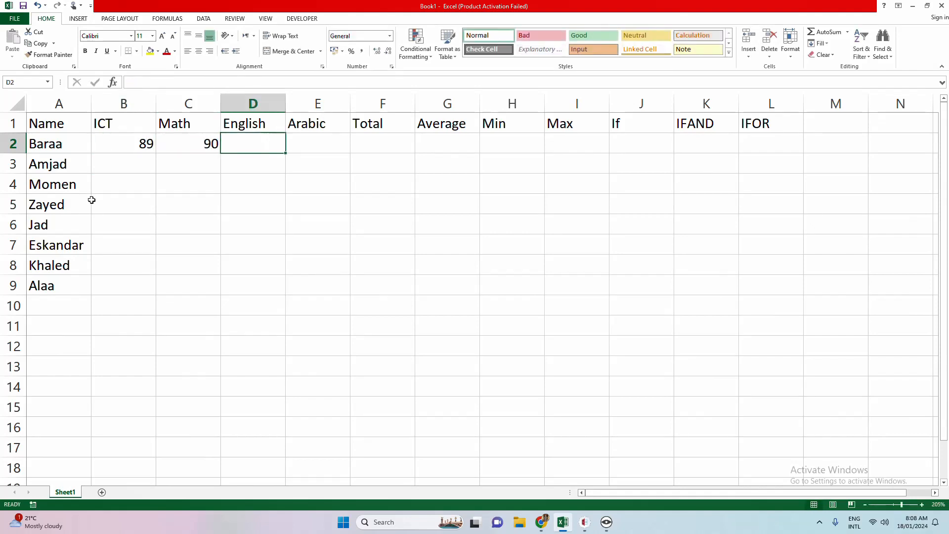
text(96)
key(Return)
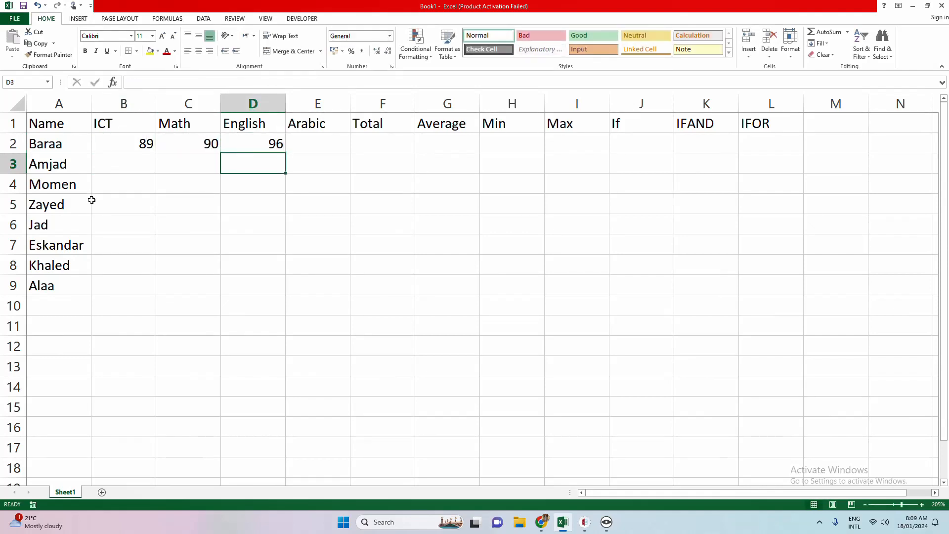
Enter the second student's marks 58, 45 and 32 for ICT, Math and English in cells B3 to D3.
key(Left)
key(Left)
text(58)
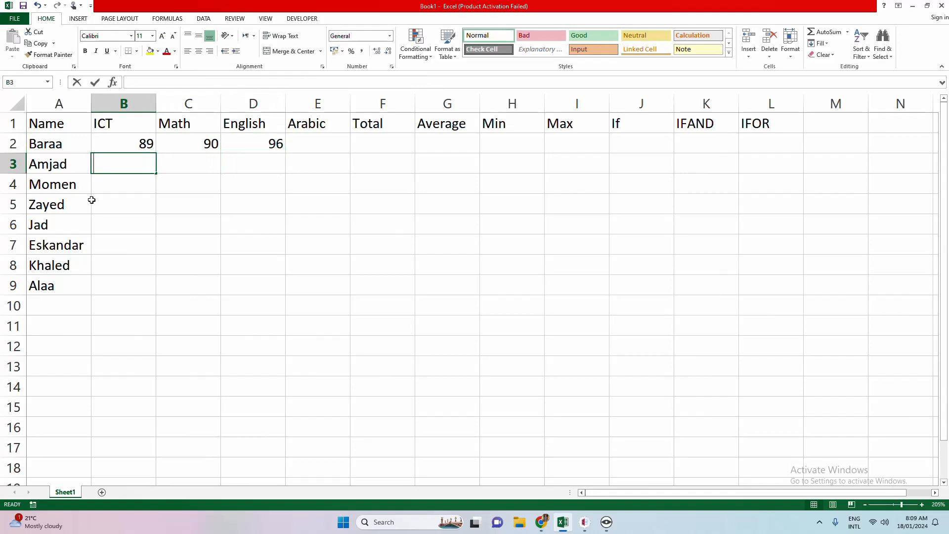
key(Return)
key(Right)
key(Up)
text(45)
key(Tab)
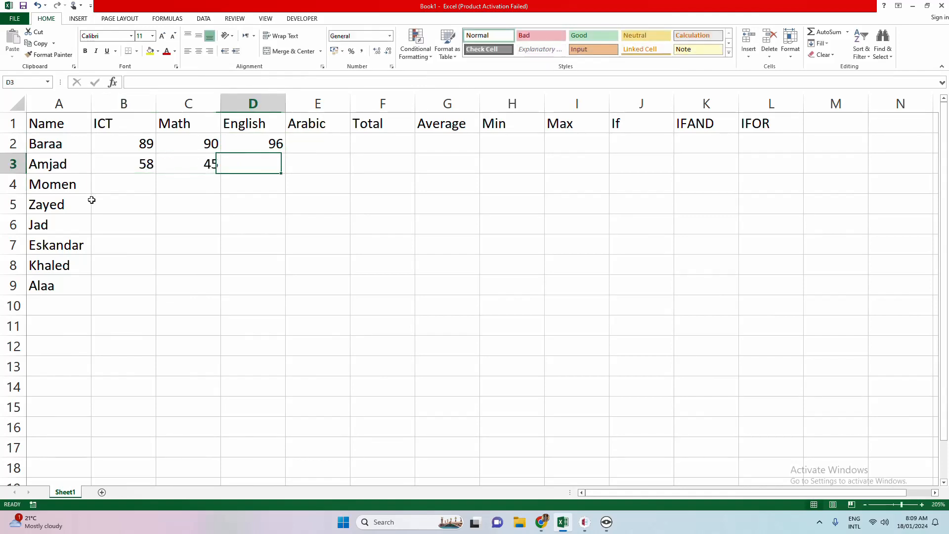
text(32)
key(Return)
Enter the third student's marks 21, 25 and 50 for ICT, Math and English in cells B4 to D4.
key(Left)
key(Left)
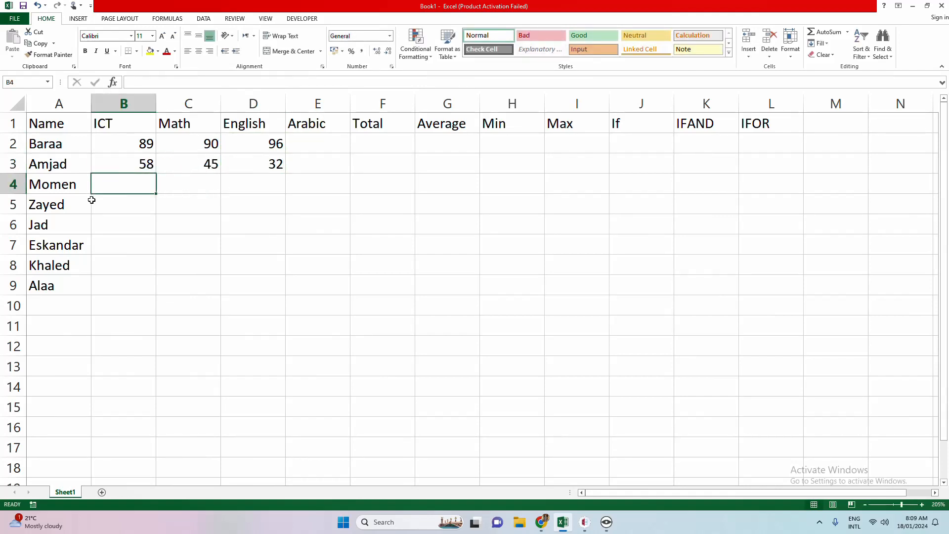
text(21)
key(Tab)
text(25)
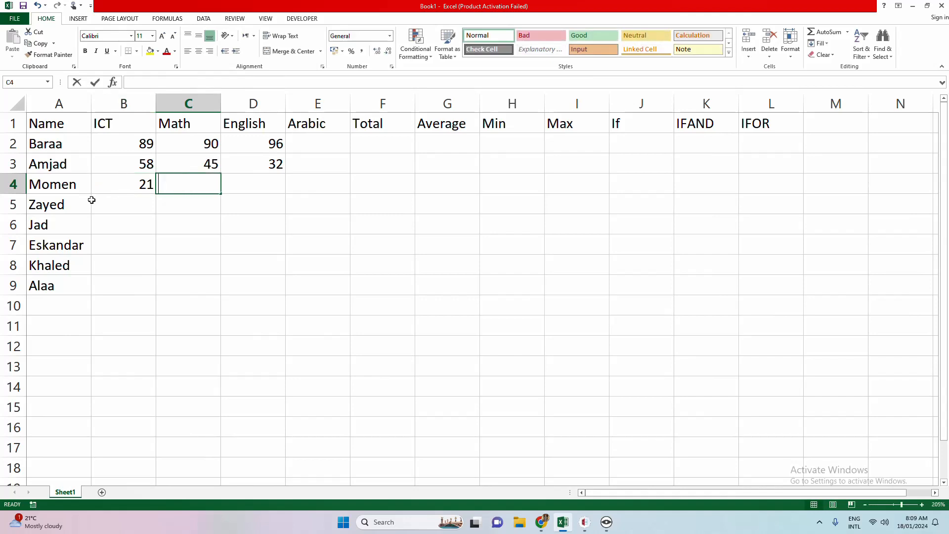
key(Tab)
text(3)
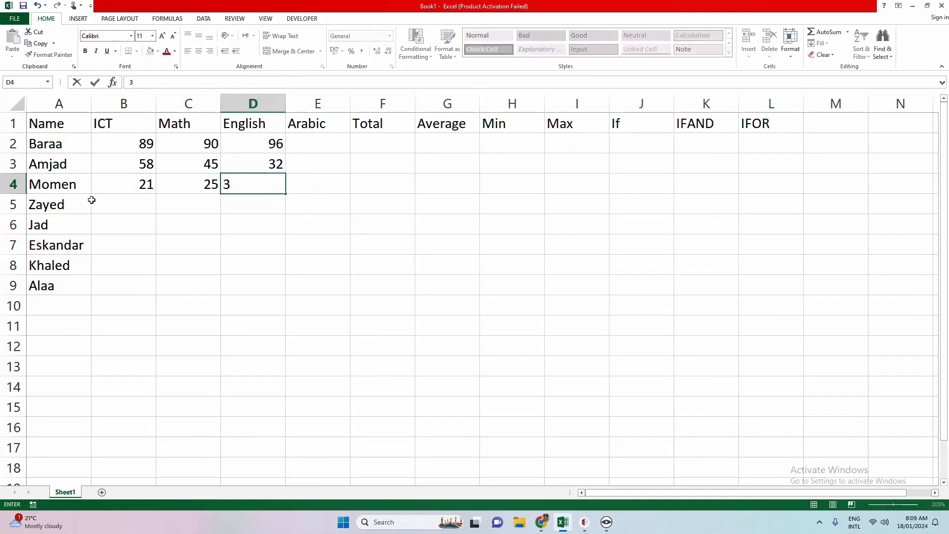
key(BackSpace)
text(50)
key(Tab)
Fill in the first three students' Arabic marks as 100, 100 and 90 in cells E2 to E4.
key(Up)
key(Up)
text(1)
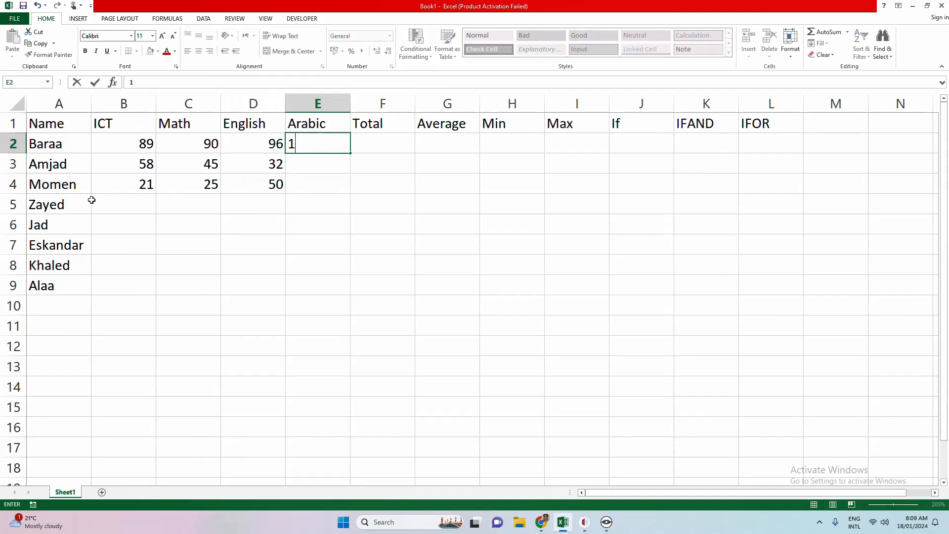
text(00)
key(Return)
text(11)
key(BackSpace)
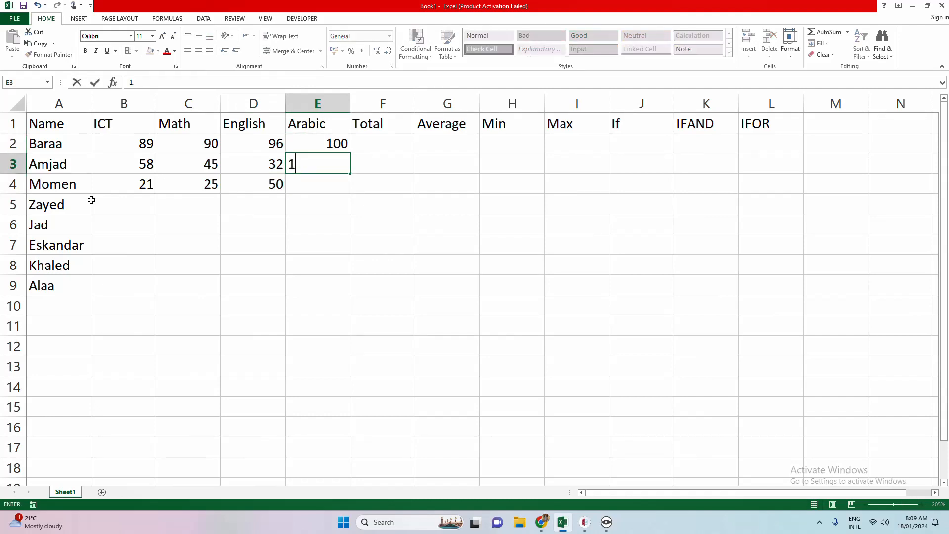
text(00)
key(Return)
text(90)
key(Return)
Enter the fourth student's marks 95, 80, 23 and 15 for the four subjects in cells B5 to E5.
key(Left)
key(Left)
key(Left)
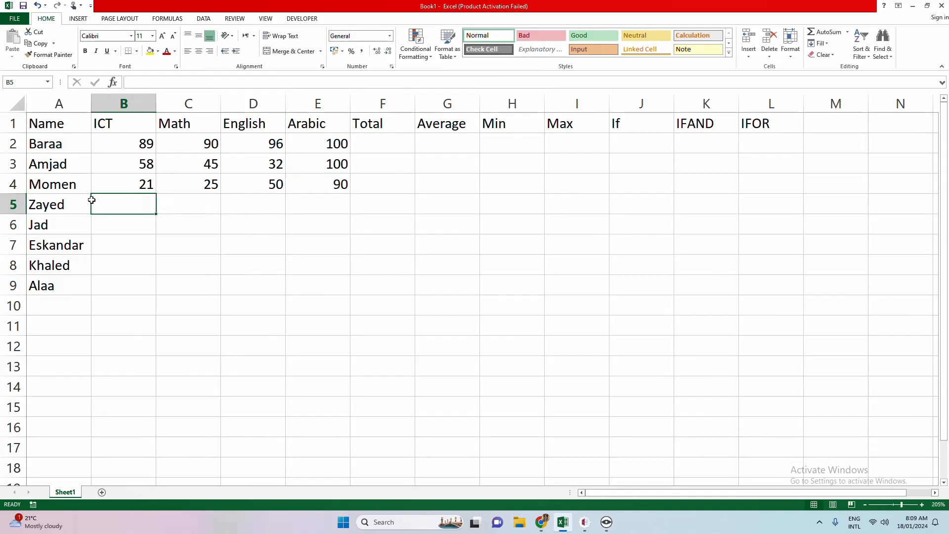
text(95)
key(Tab)
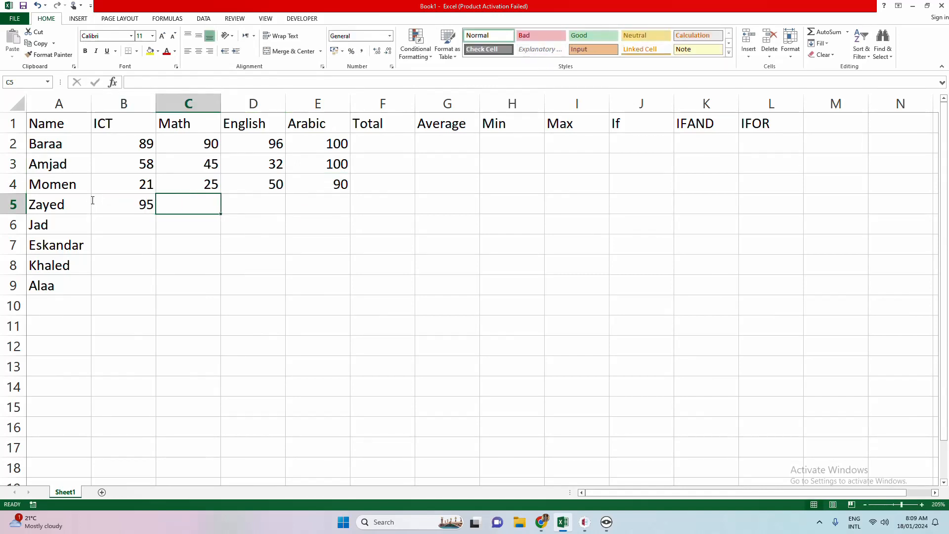
text(80)
key(Tab)
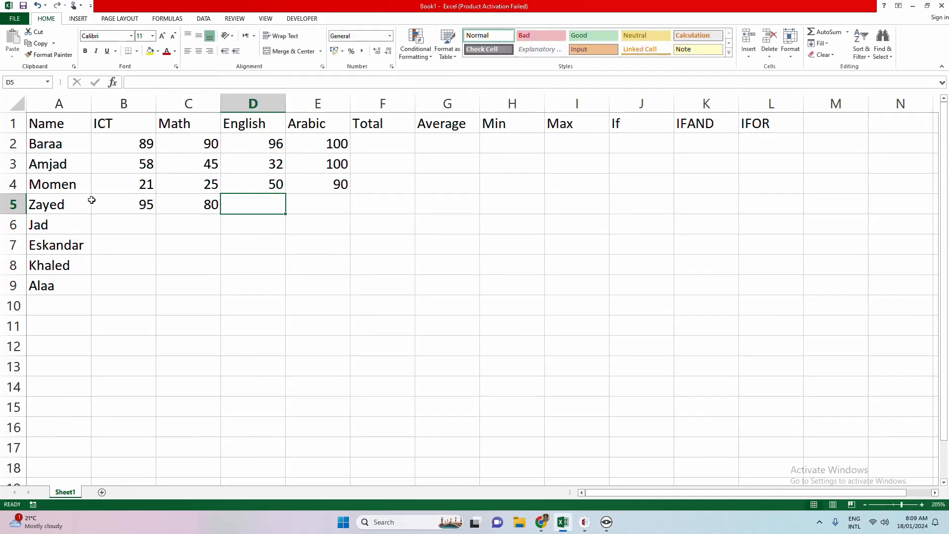
text(23)
key(Tab)
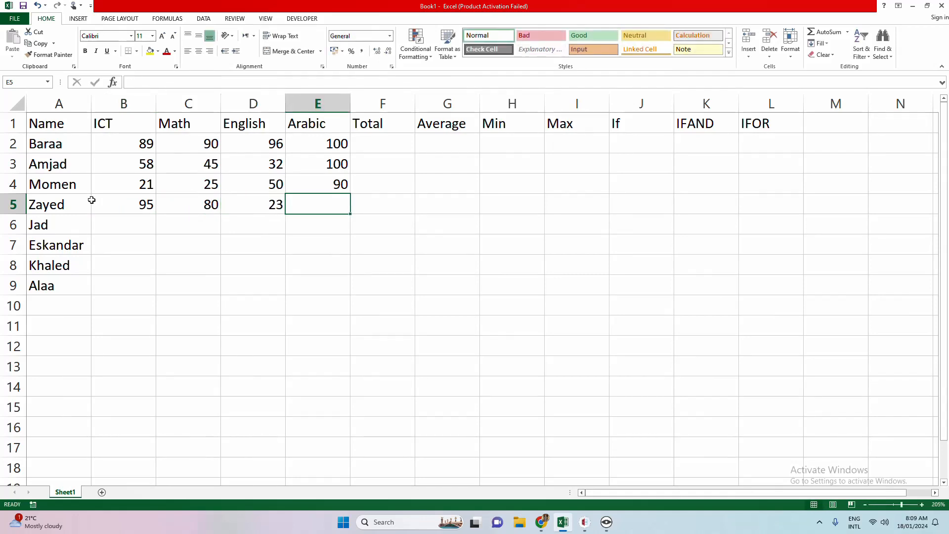
text(15)
key(Return)
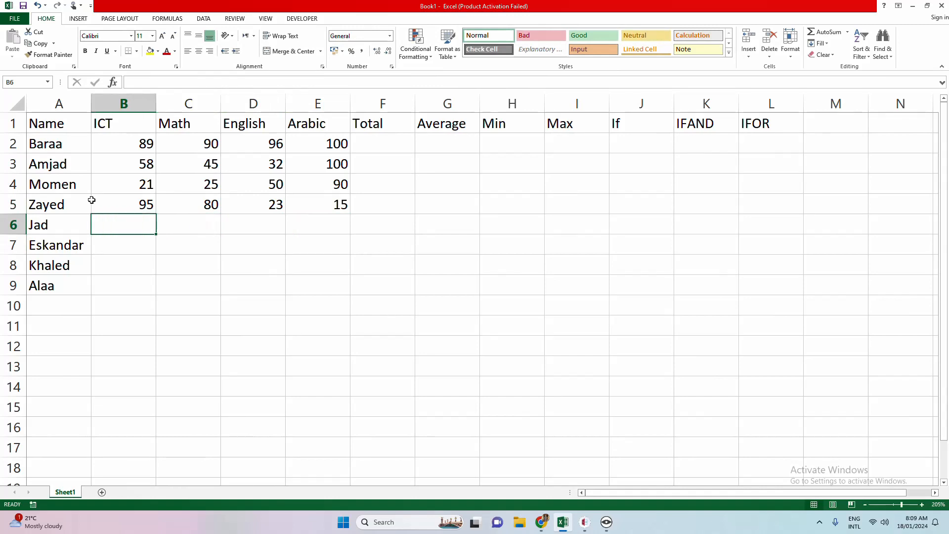
Enter the fifth student's marks 85, 83, 74 and 12 for the four subjects in cells B6 to E6.
text(85)
key(Tab)
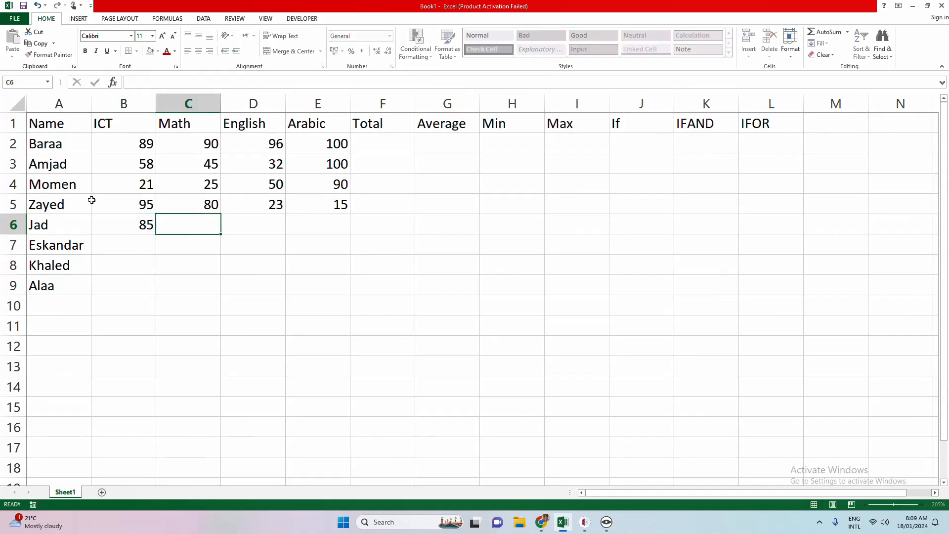
text(83)
key(Tab)
text(7)
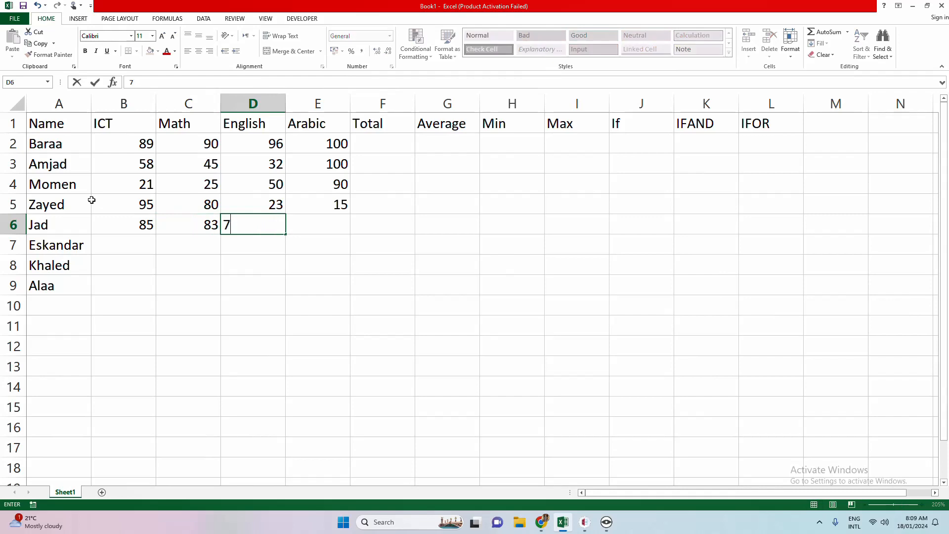
text(4)
key(Tab)
text(12)
key(Down)
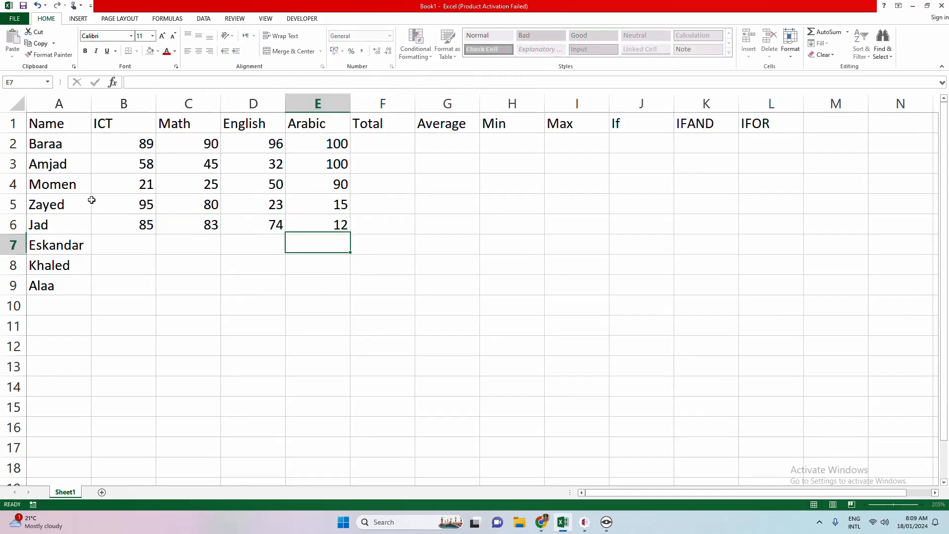
Enter the sixth student's marks 100, 98, 11 and 95 for the four subjects in cells B7 to E7.
key(Left)
key(Left)
key(Left)
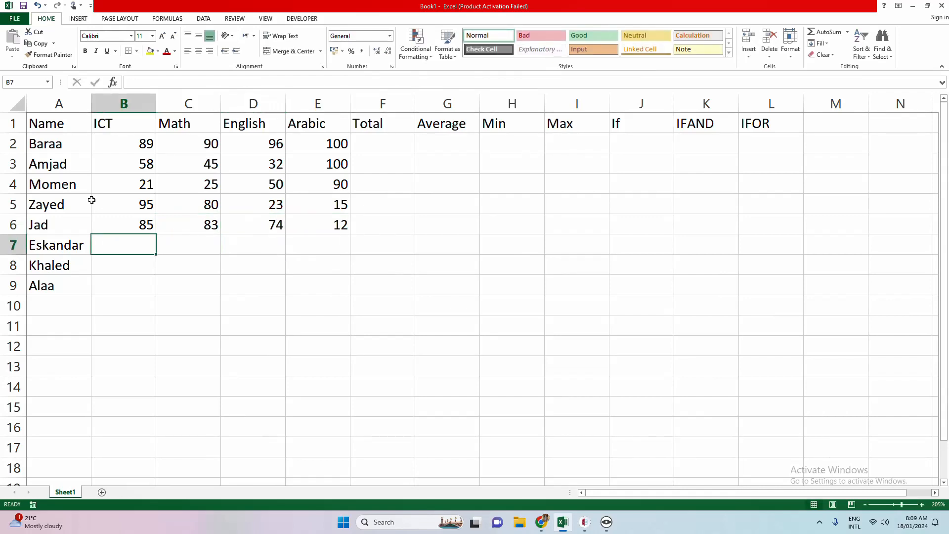
text(100)
key(Tab)
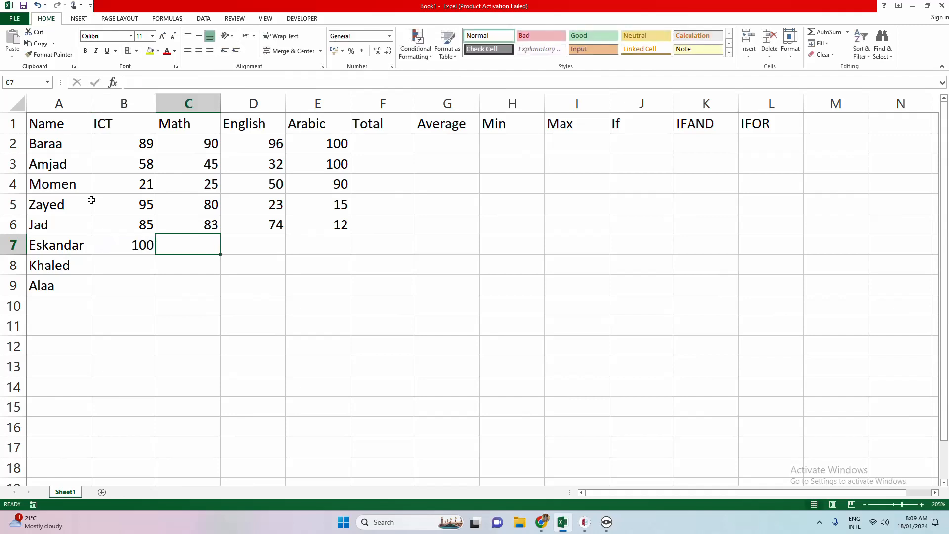
text(98)
key(Tab)
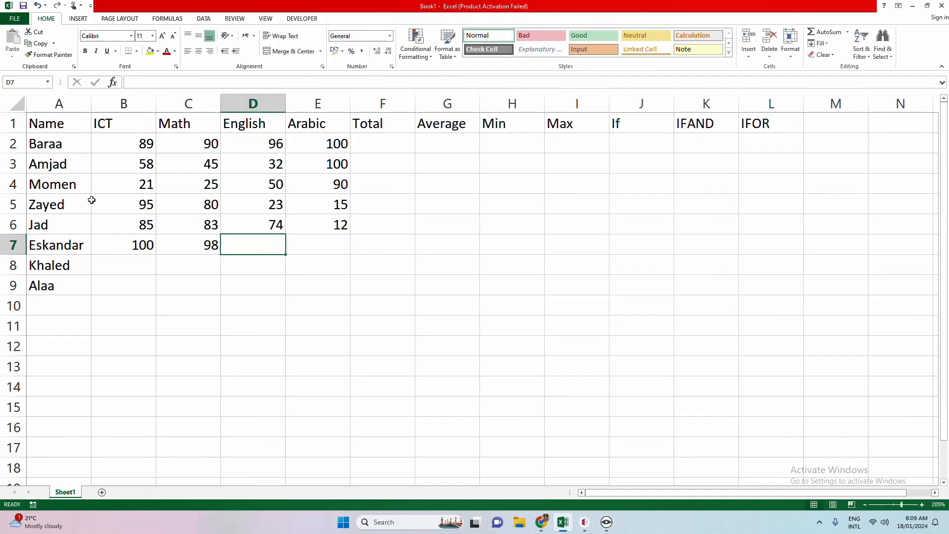
text(11)
key(Tab)
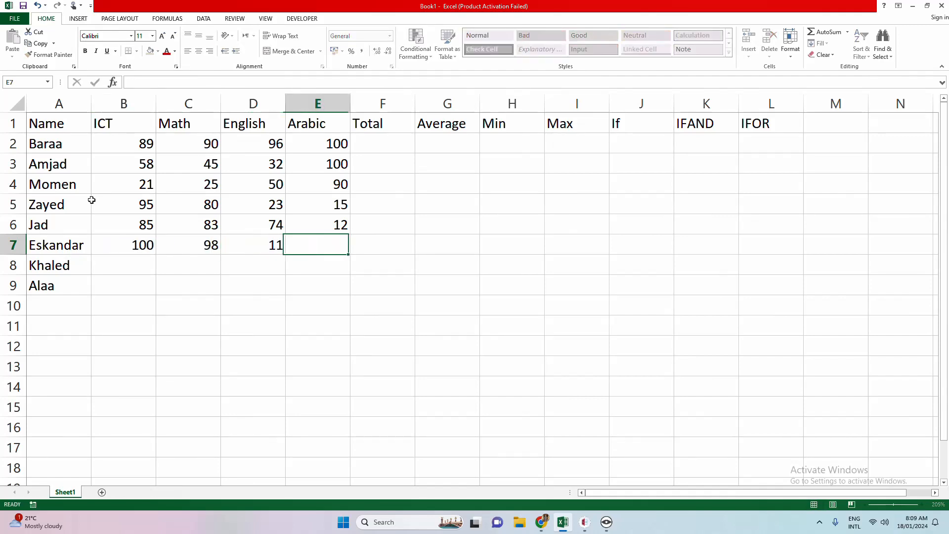
text(95)
key(Return)
Enter the seventh student's marks 15, 95, 25 and 95 for the four subjects in cells B8 to E8.
key(Left)
key(Left)
key(Left)
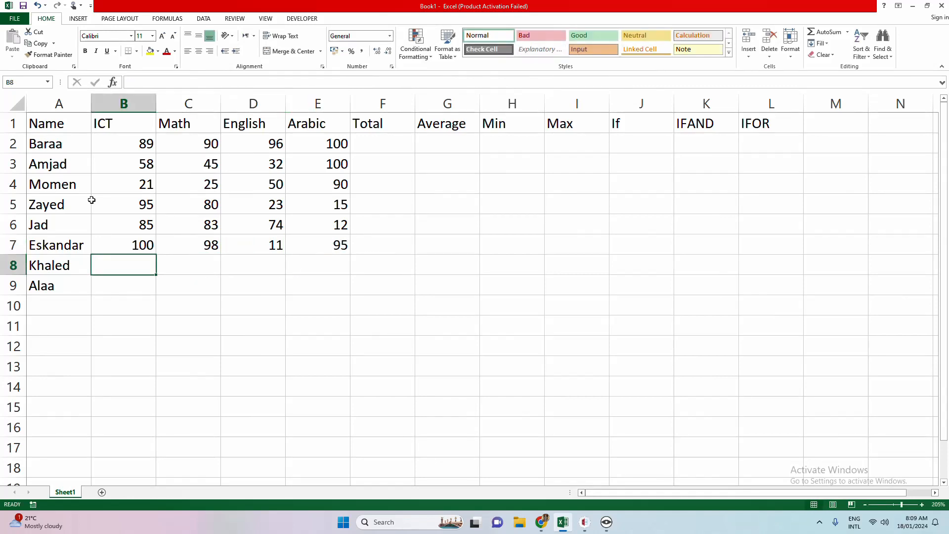
text(15)
key(Tab)
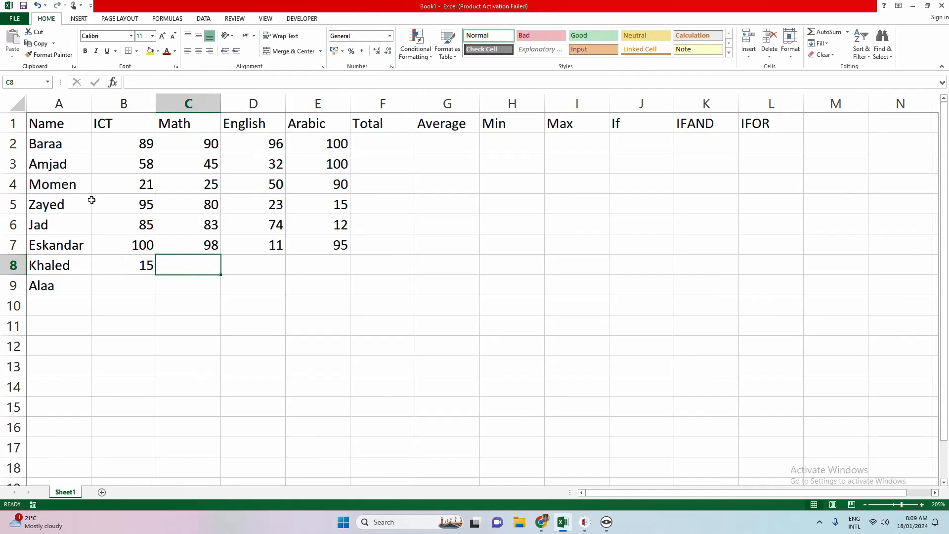
text(95)
key(Tab)
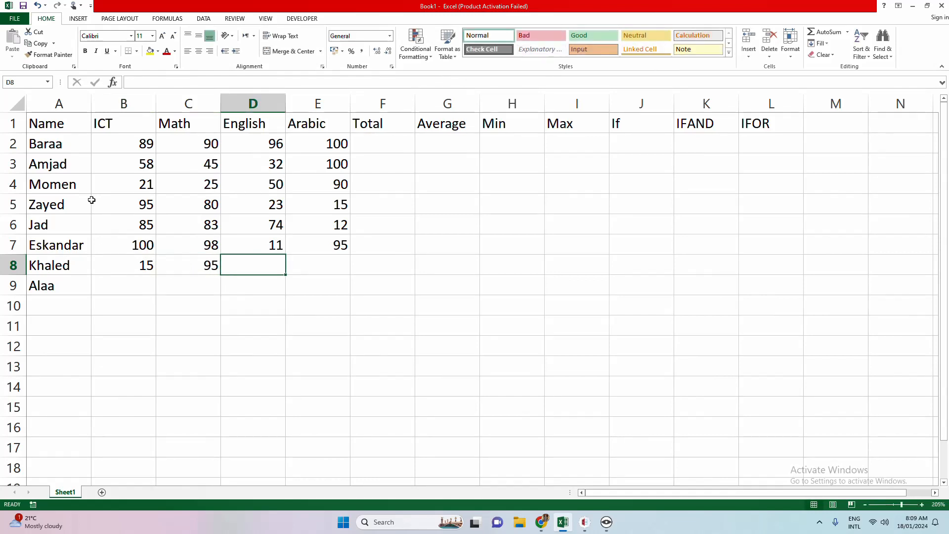
text(25)
key(Tab)
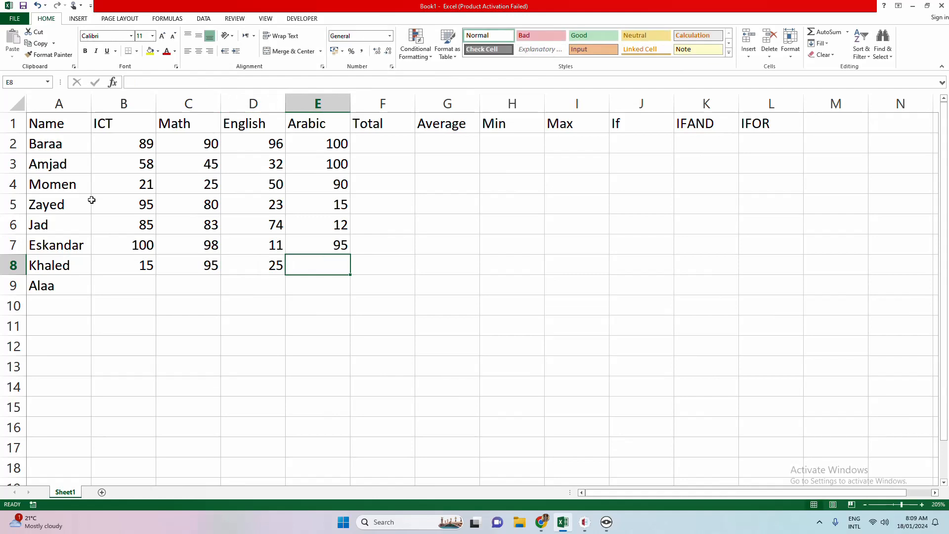
text(95)
key(Return)
Enter the eighth student's marks 85, 75, 85 and 36 for the four subjects in cells B9 to E9.
key(Left)
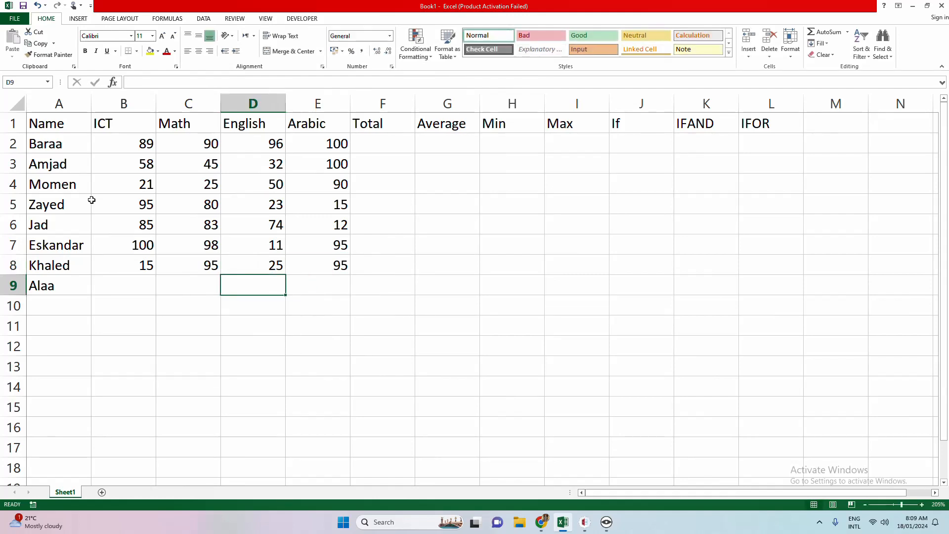
key(Left)
key(Left)
text(85)
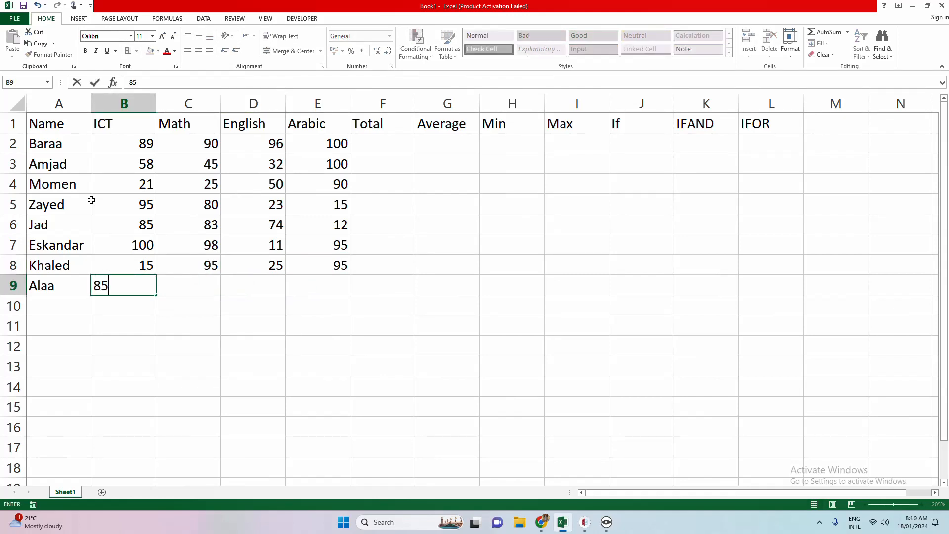
key(Tab)
text(75)
key(Tab)
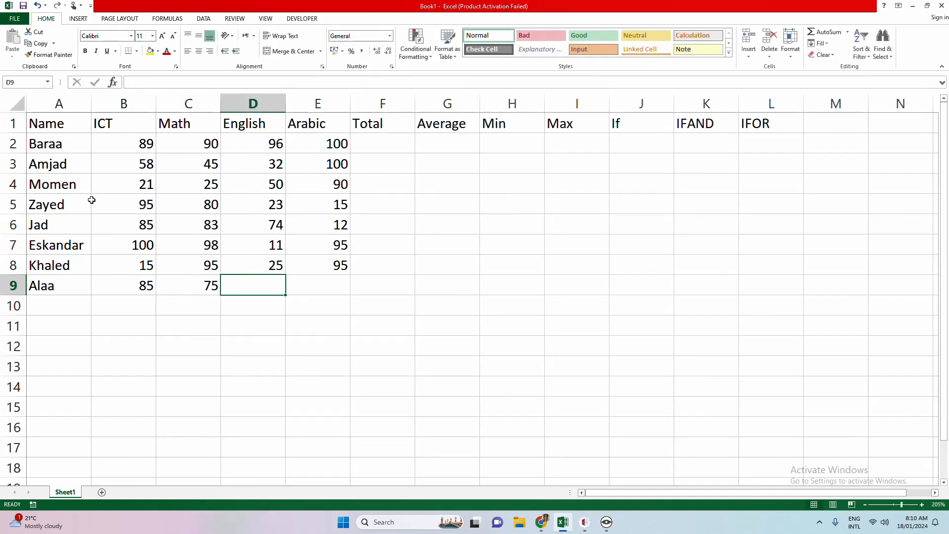
text(85)
key(Tab)
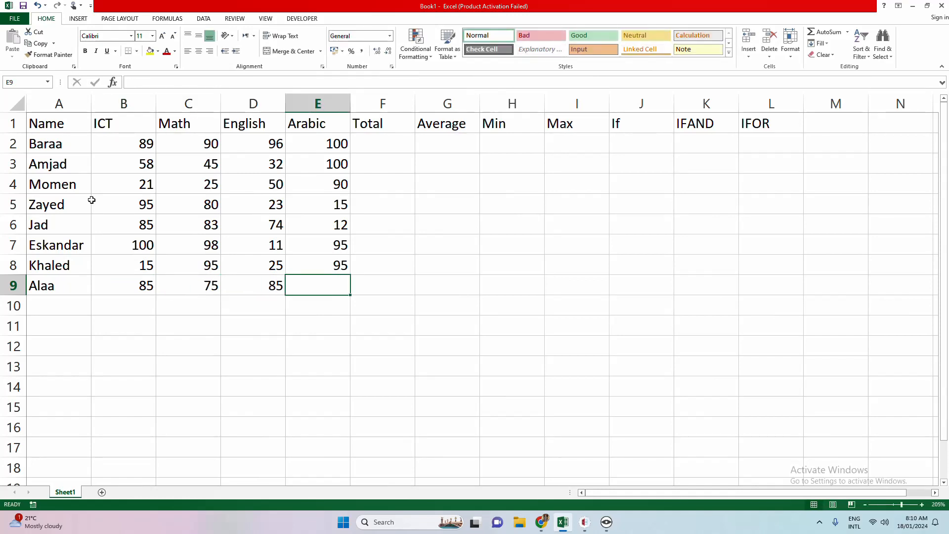
text(36)
key(Return)
Total the first student's marks in cell F2 with the addition formula =B2+C2+D2+E2.
key(Right)
key(Up)
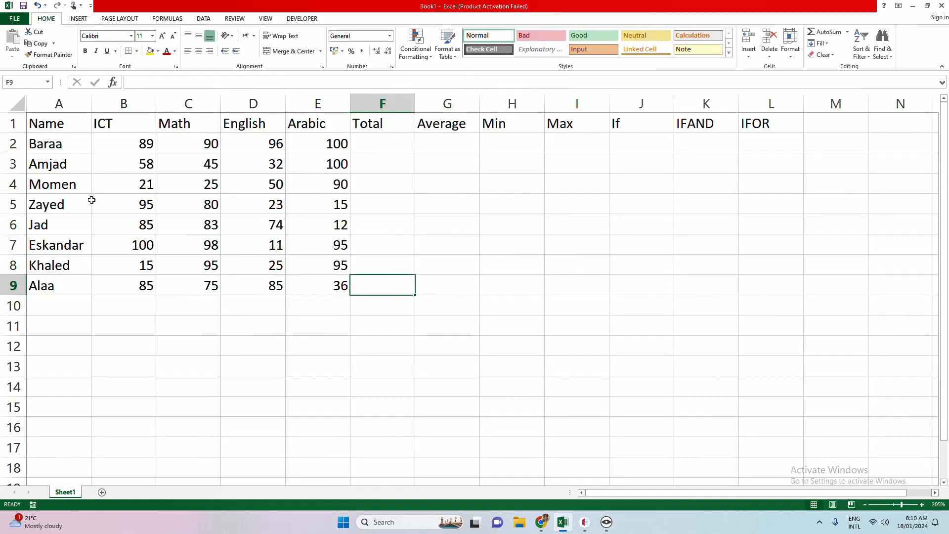
key(Up)
key(Up)
key(Up)
key(Up)
key(Up)
key(Up)
key(Up)
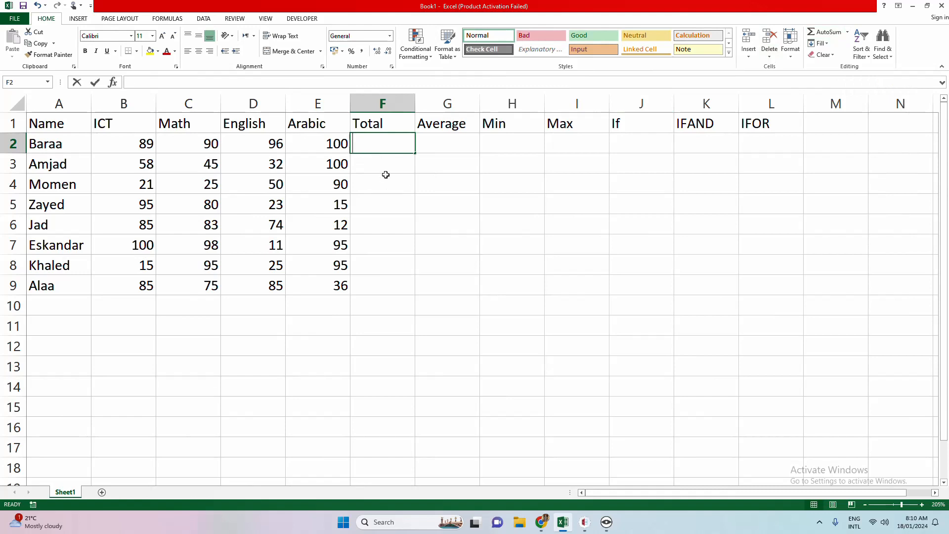
text(=)
click(123, 146)
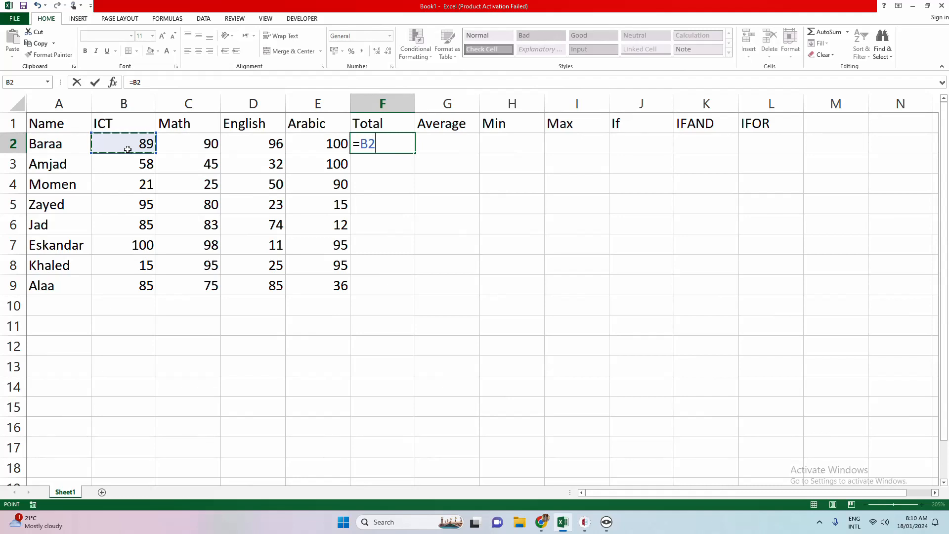
text(+)
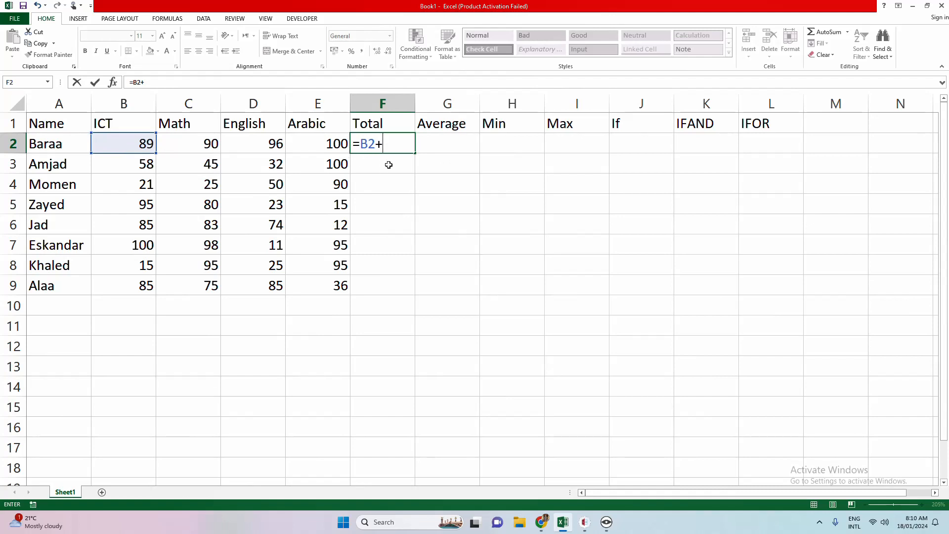
text(C)
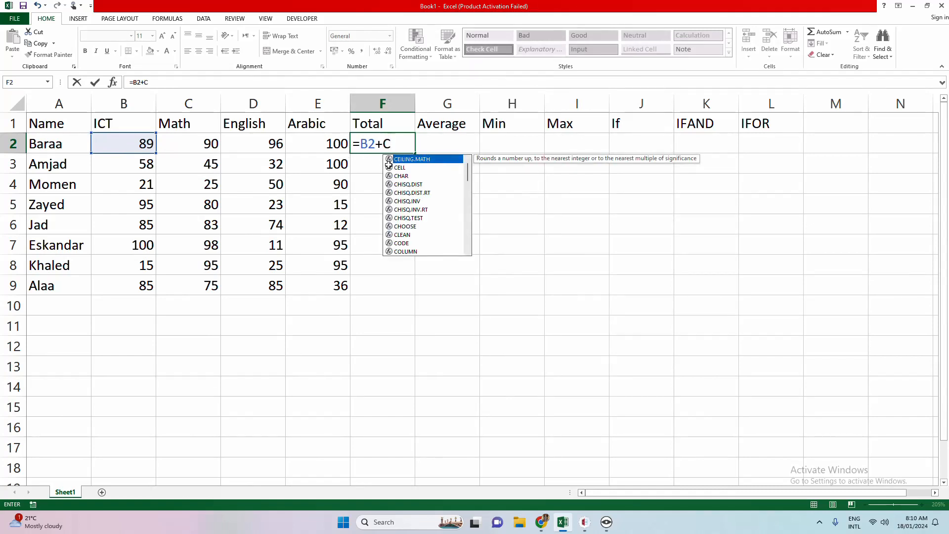
text(2)
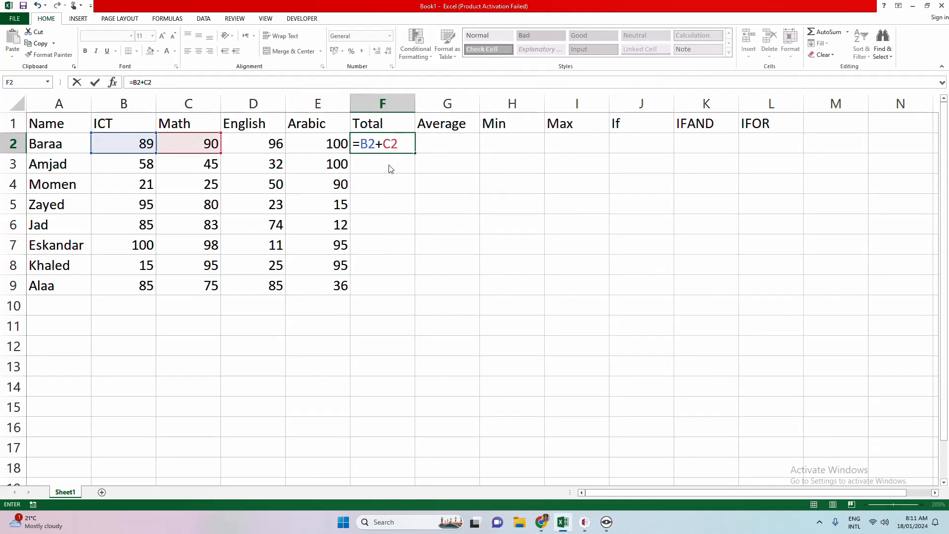
text(+)
click(273, 143)
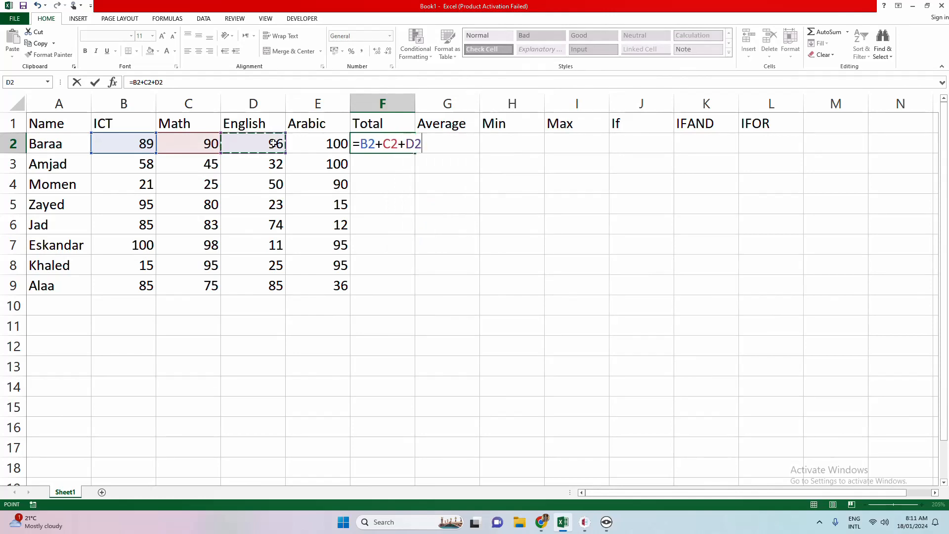
text(+)
click(309, 143)
key(Return)
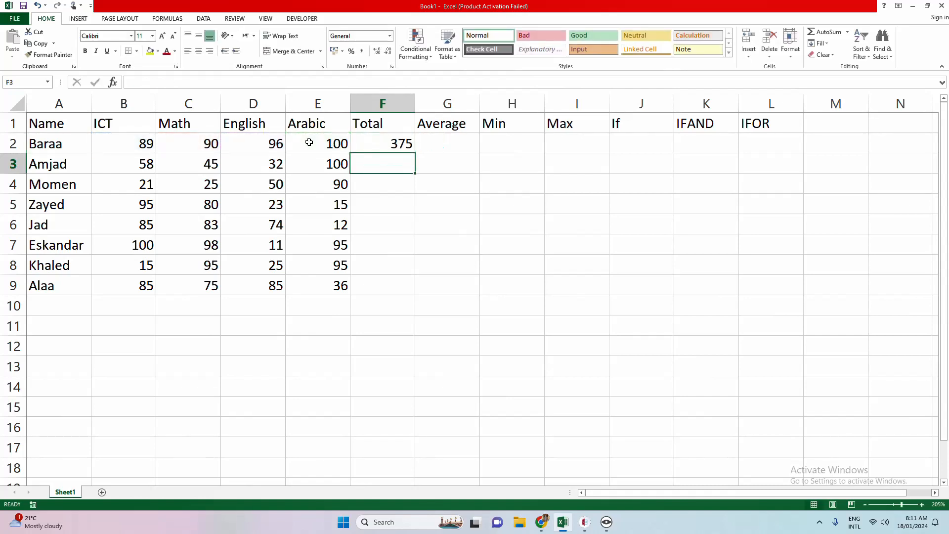
Fill the addition formula from F2 down to F9 for all the students.
click(380, 142)
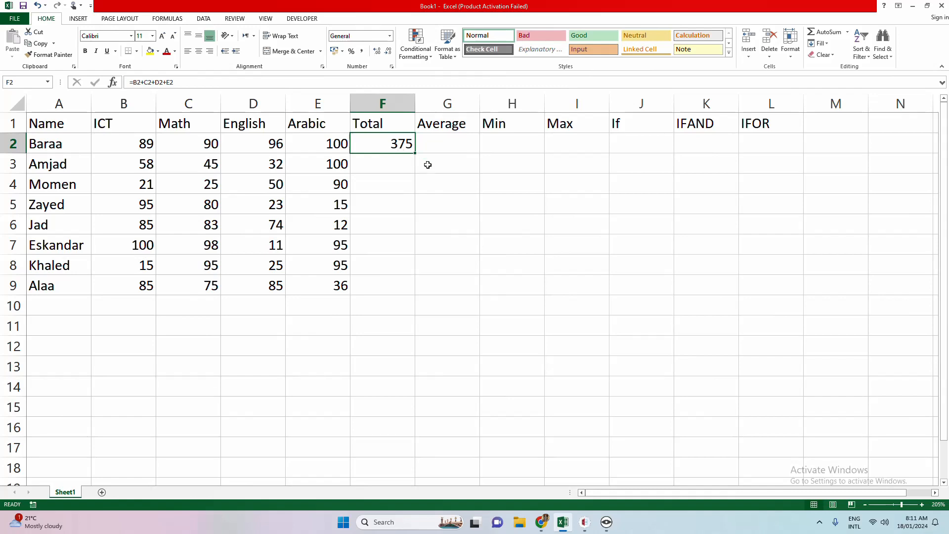
scroll(421, 180, up, 4)
scroll(421, 181, up, 2)
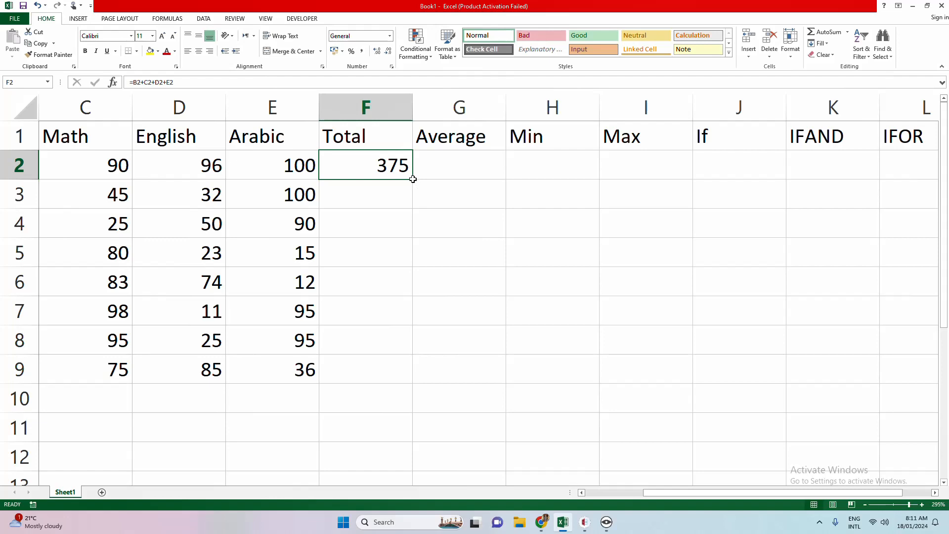
drag(413, 179, 426, 390)
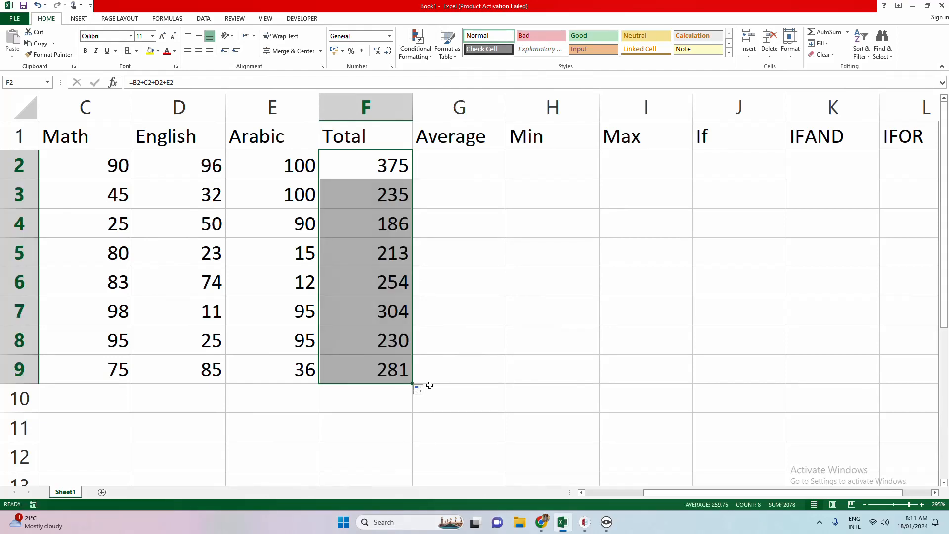
Undo both the fill down the Total column and the addition formula in cell F2.
key(ctrl+z)
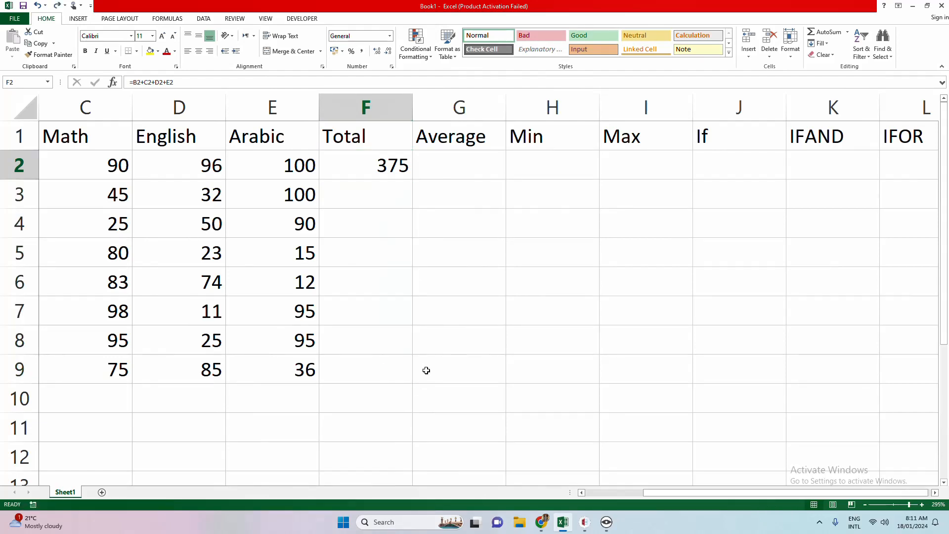
ctrl+scroll(404, 310, down, 1)
key(ctrl+z)
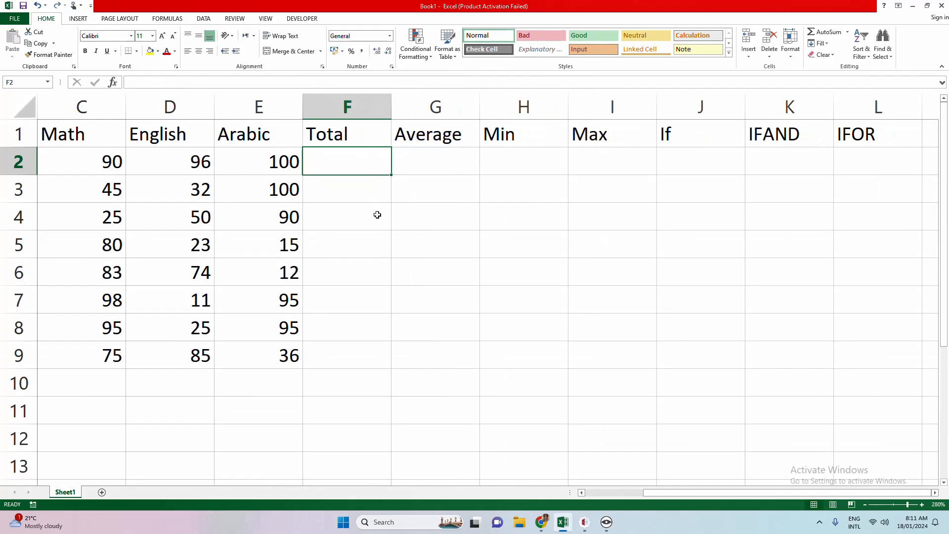
ctrl+scroll(377, 221, down, 1)
ctrl+scroll(377, 221, down, 3)
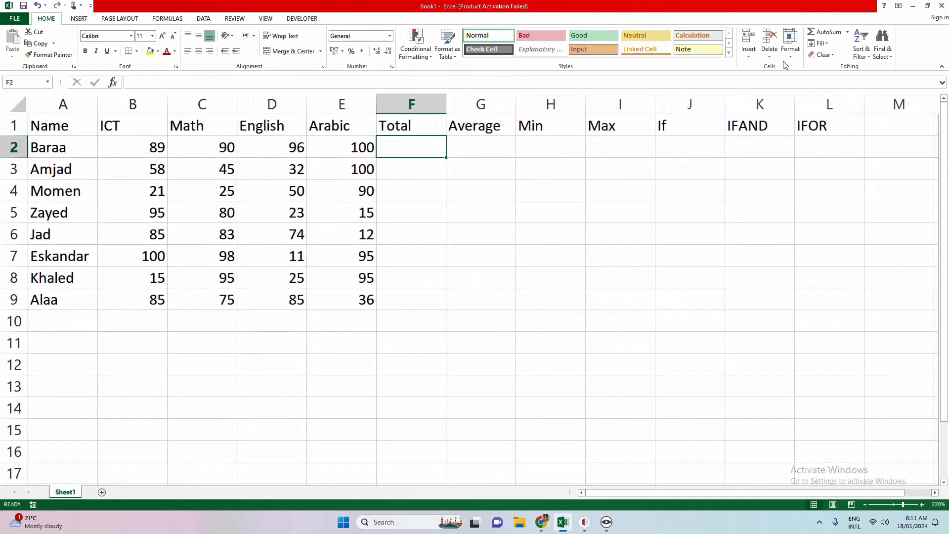
Insert an AutoSum formula for B2:E2 in cell F2 and clear that cell again.
click(848, 33)
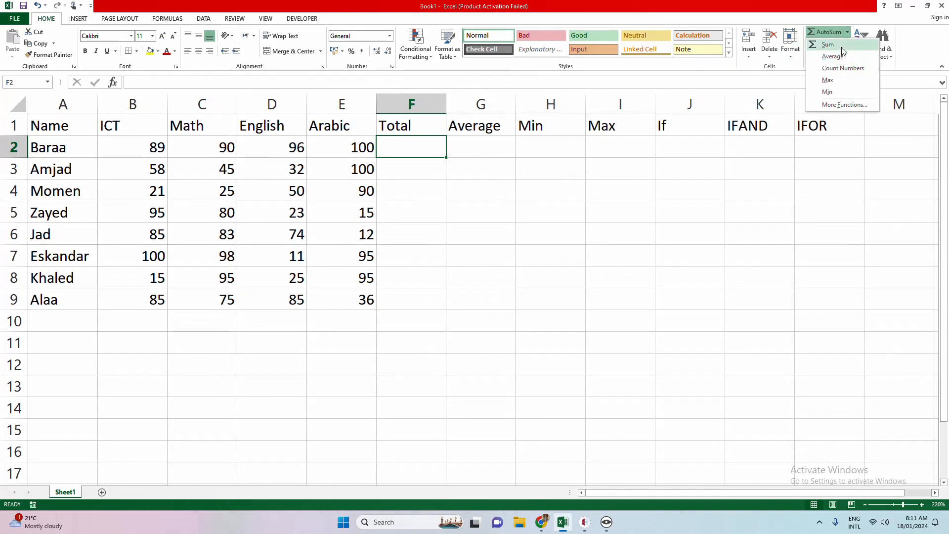
click(829, 44)
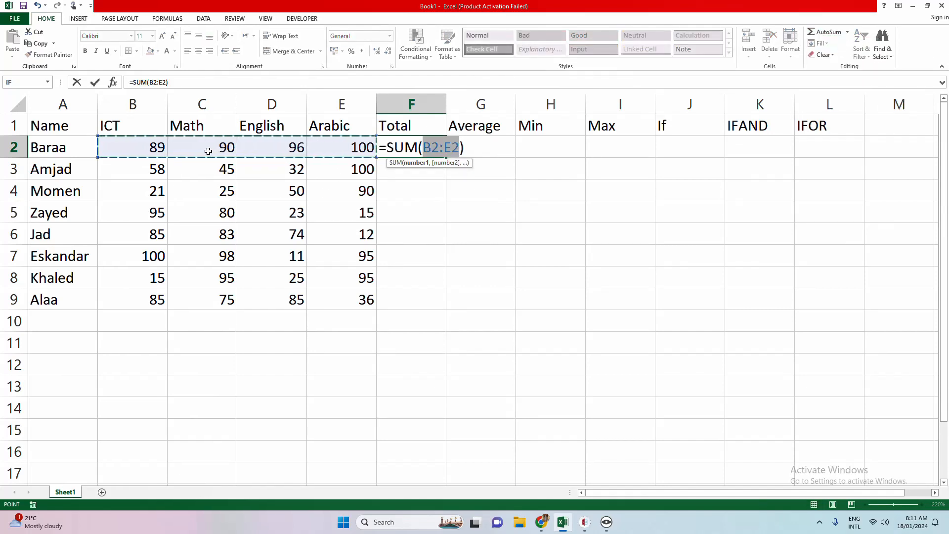
key(Return)
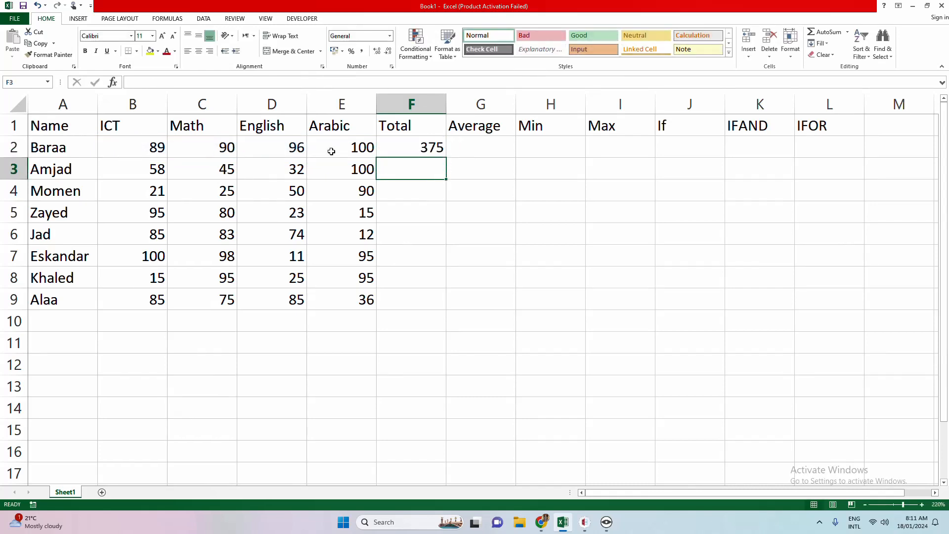
click(403, 147)
key(Delete)
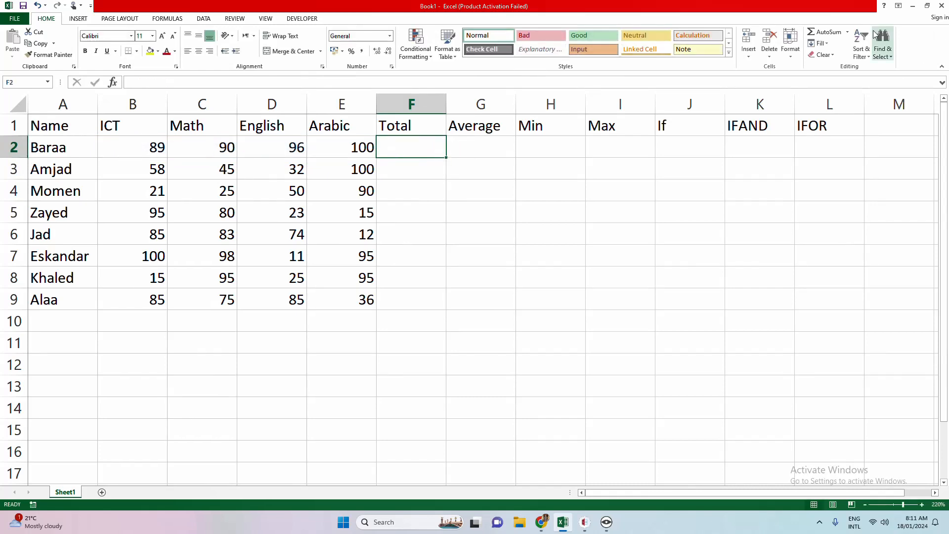
Total the first student's marks in F2 with =SUM(B2:E2) using AutoSum and fill the formula down to F9.
click(848, 32)
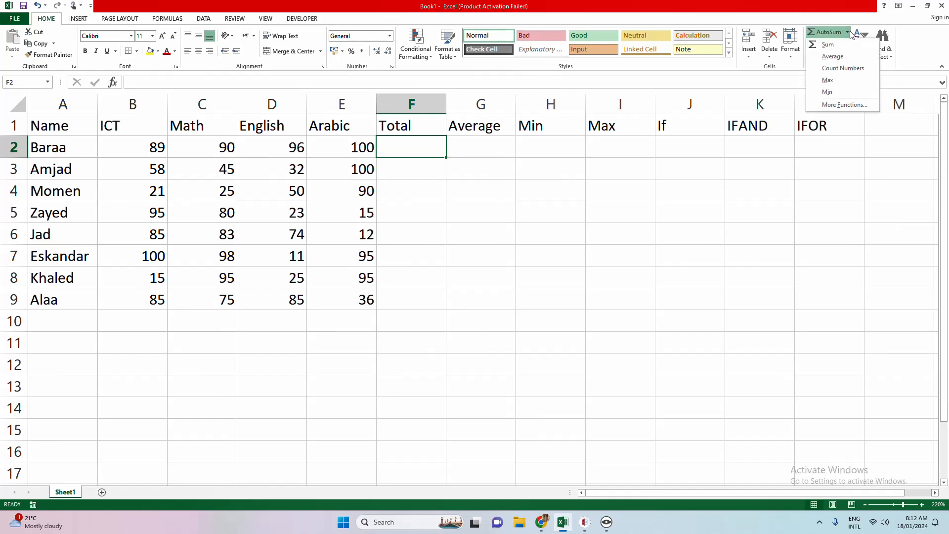
click(851, 45)
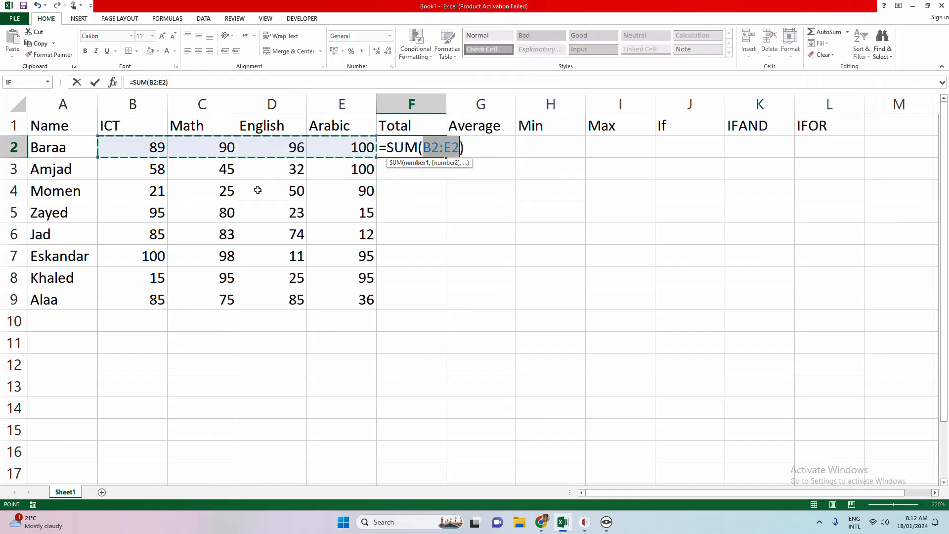
key(Return)
click(433, 150)
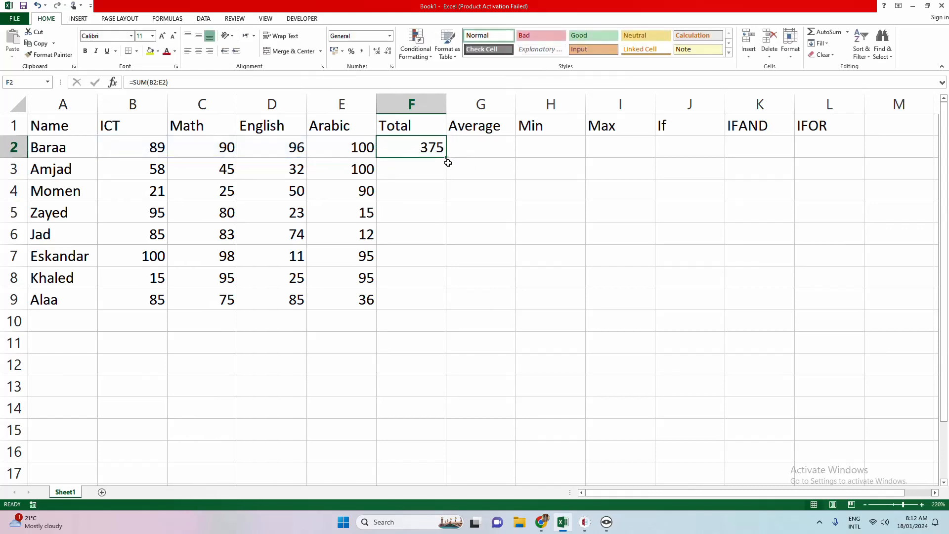
drag(449, 163, 448, 309)
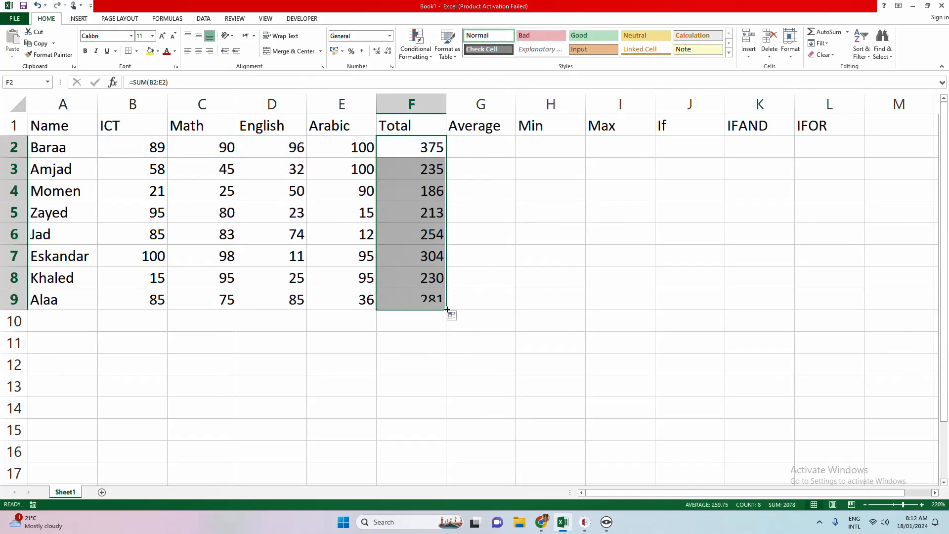
click(477, 144)
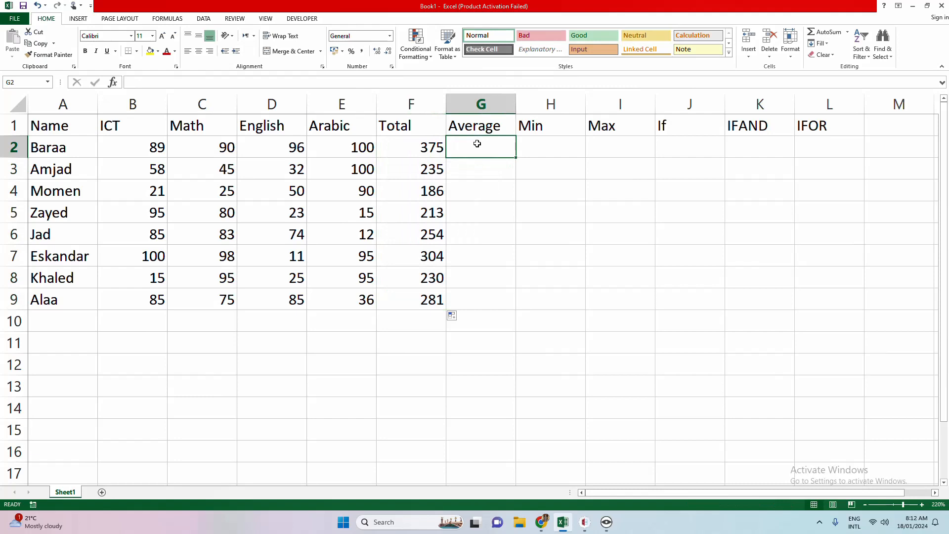
click(848, 31)
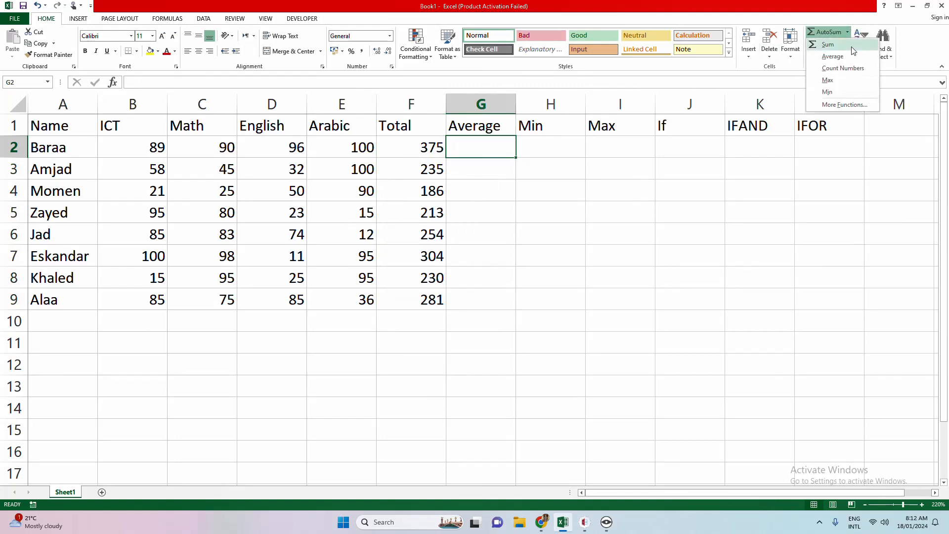
click(851, 56)
click(135, 146)
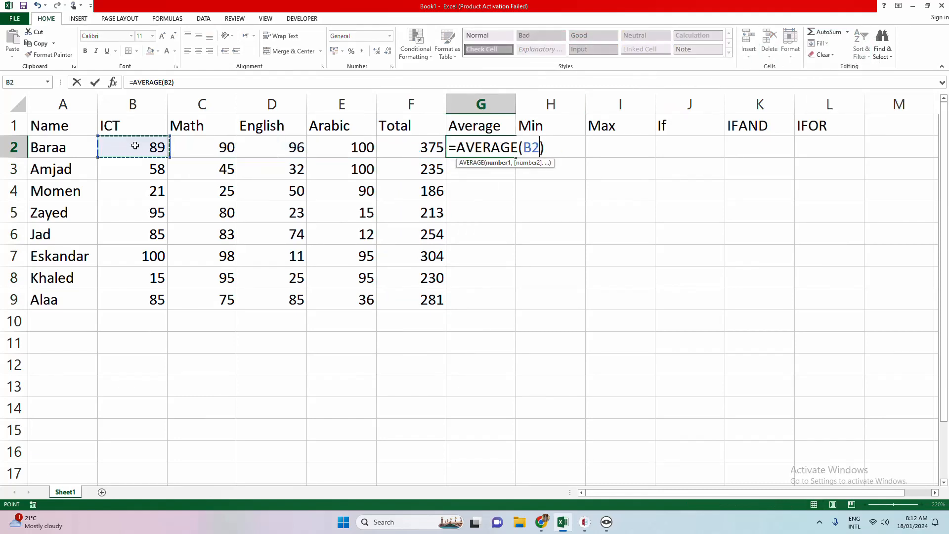
drag(135, 146, 330, 146)
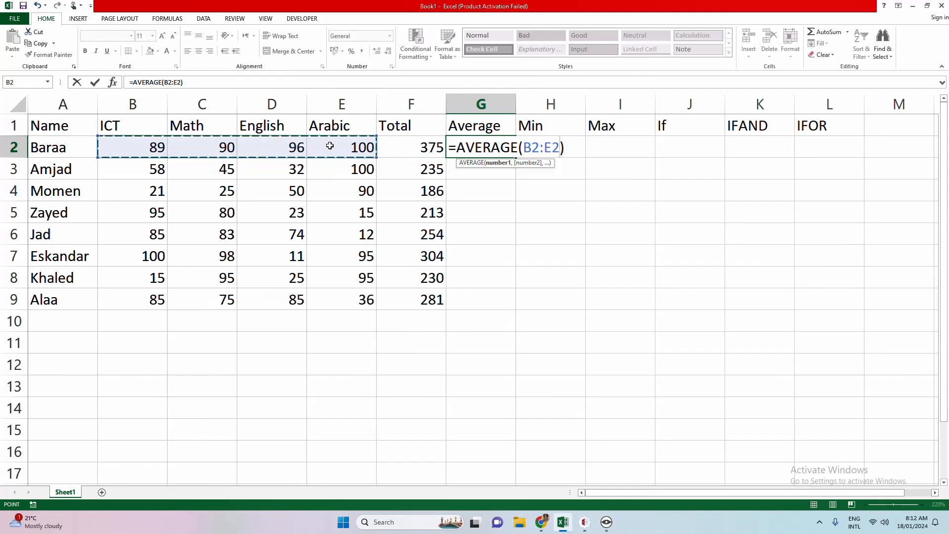
key(Escape)
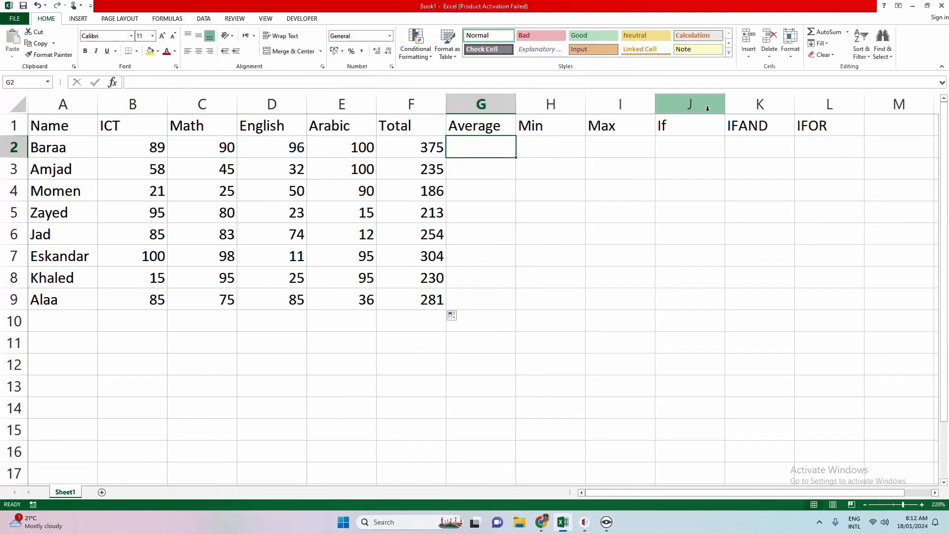
Calculate the first student's average in cell G2 with =AVERAGE(B2:E2), covering only the four subject marks.
click(847, 32)
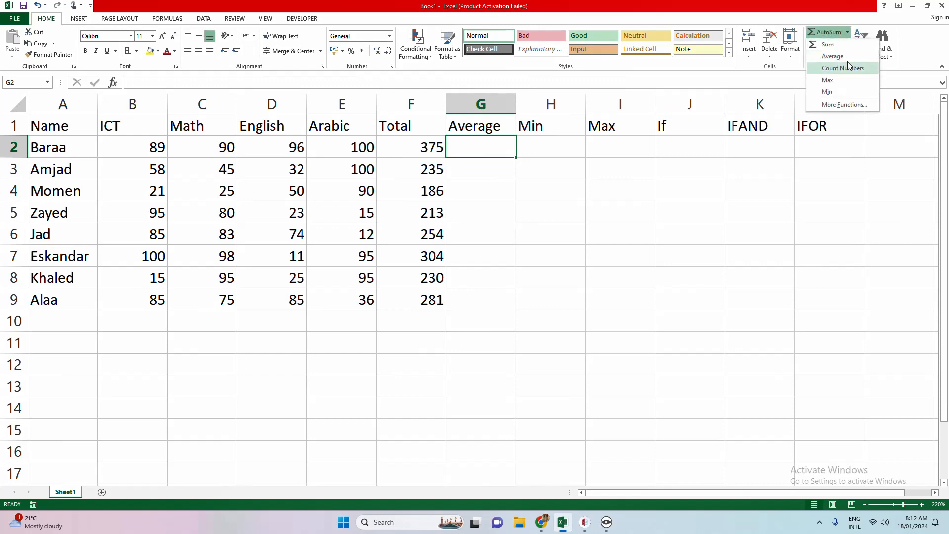
click(847, 59)
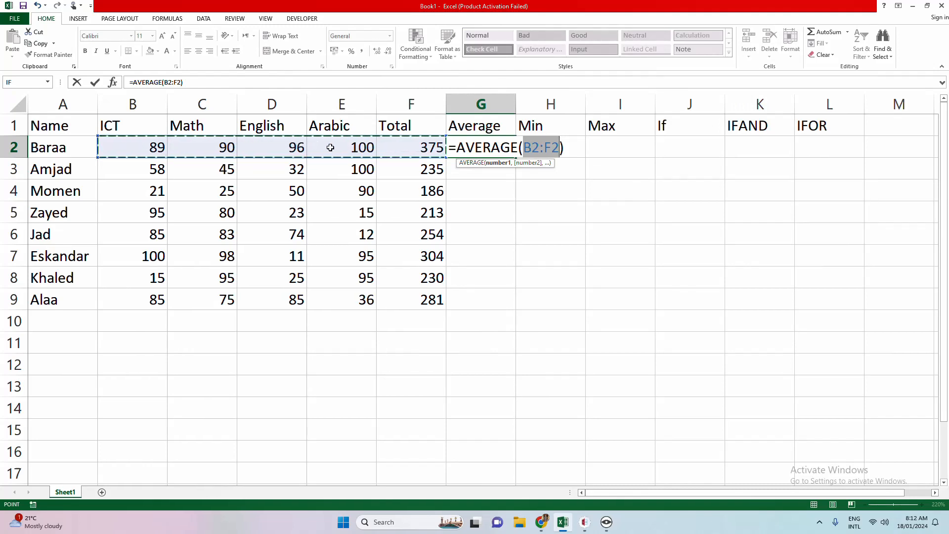
drag(135, 146, 340, 148)
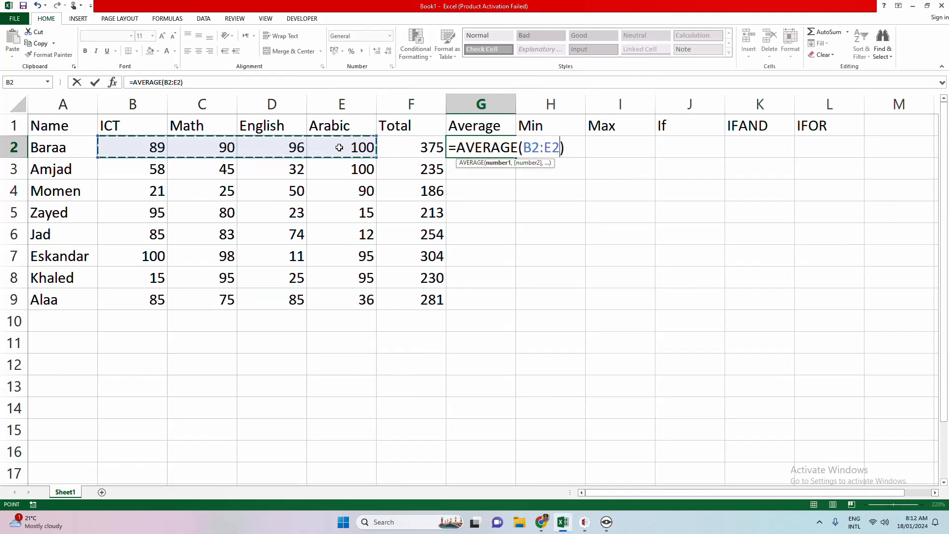
key(Return)
click(487, 148)
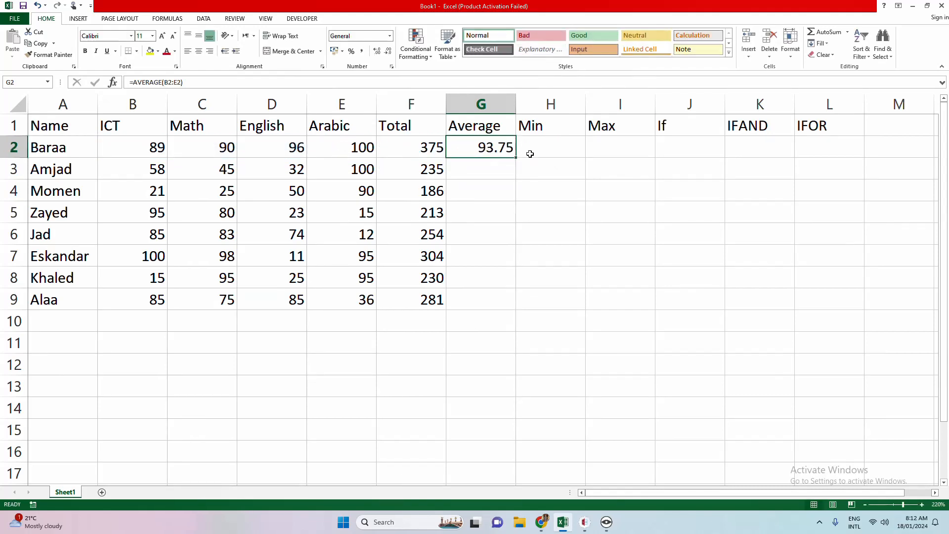
Fill the Average formula down to G9 and calculate the first student's lowest mark in H2 with =MIN(B2:E2).
drag(515, 159, 535, 305)
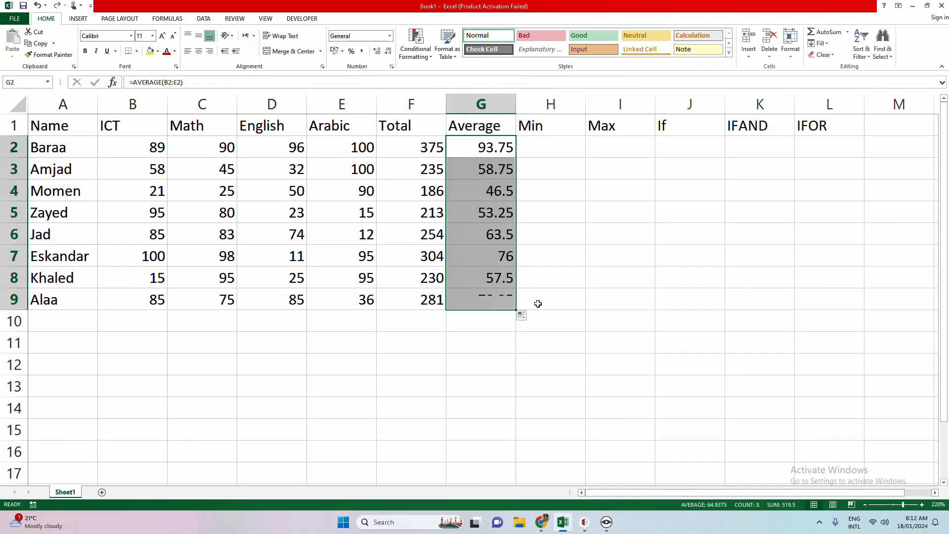
click(542, 144)
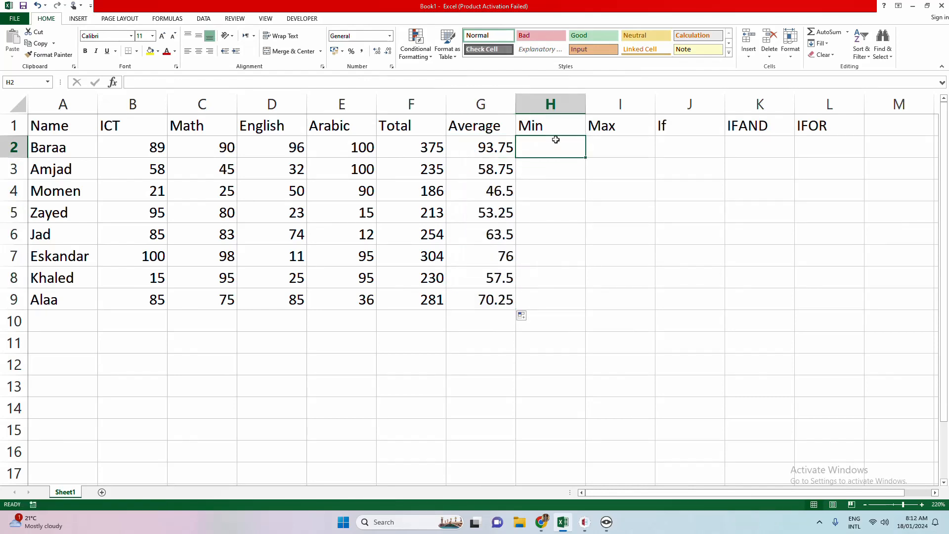
click(848, 32)
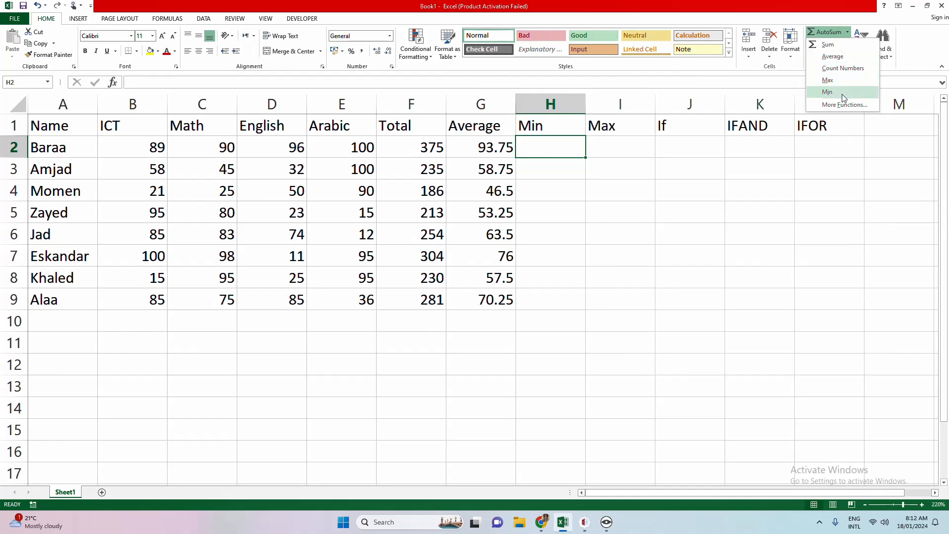
click(828, 91)
drag(123, 143, 346, 146)
key(Return)
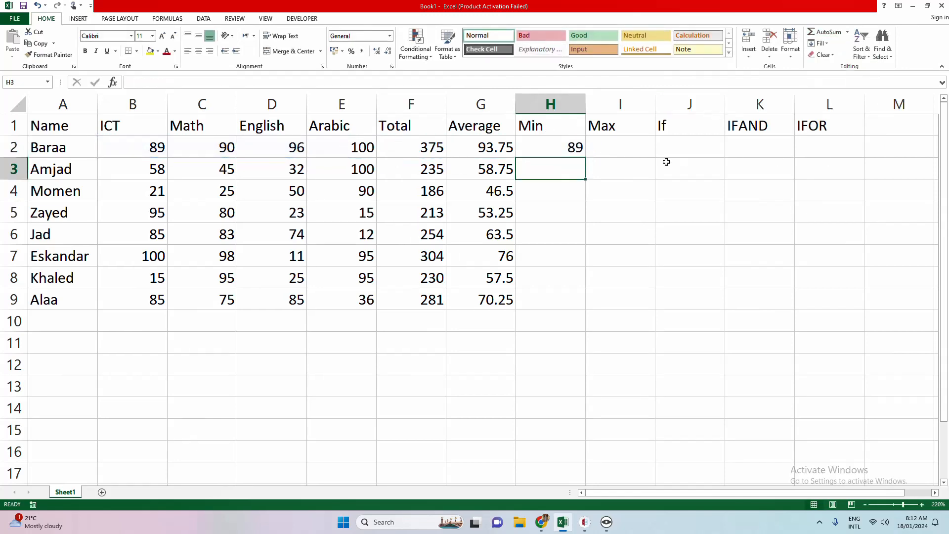
Calculate the first student's highest mark in I2 with =MAX(B2:E2) and fill the Min and Max formulas down to row 9.
click(642, 150)
click(848, 31)
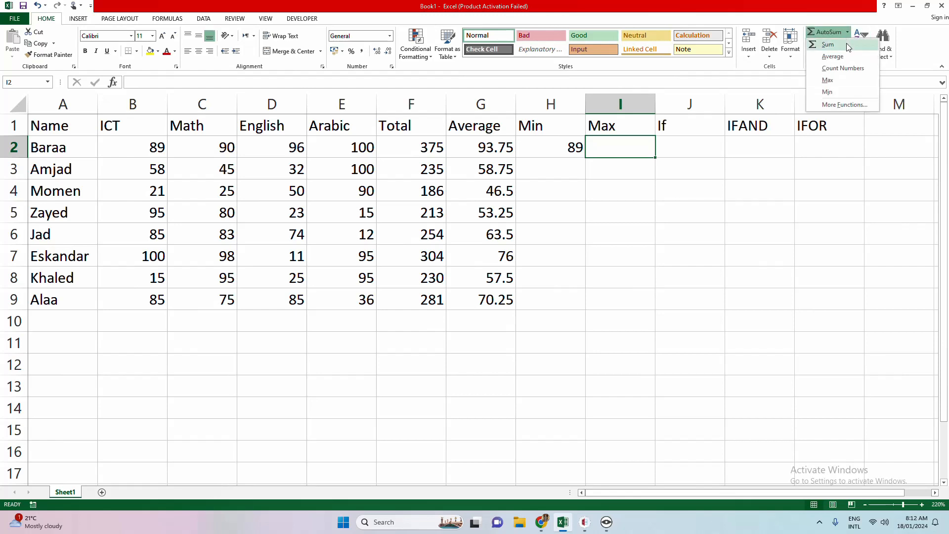
click(828, 79)
drag(130, 149, 344, 151)
key(Return)
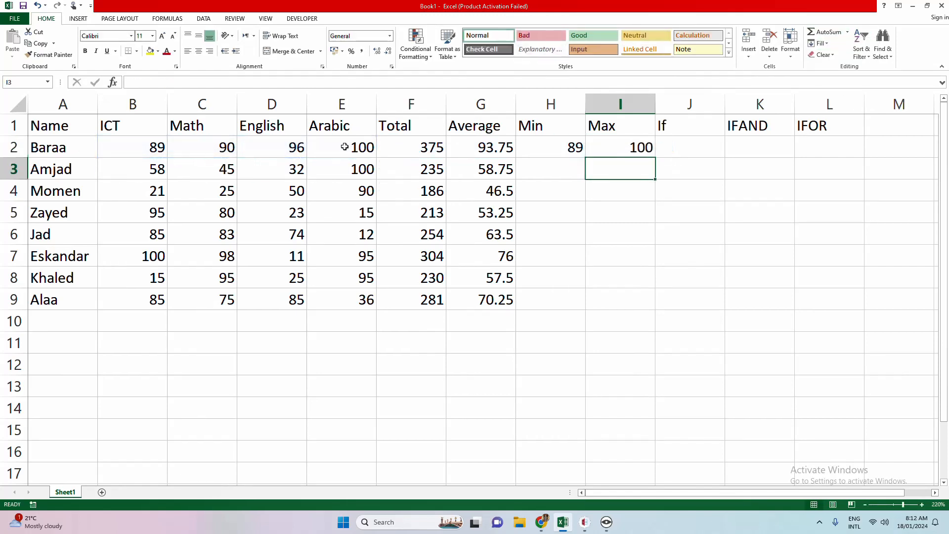
drag(547, 147, 656, 317)
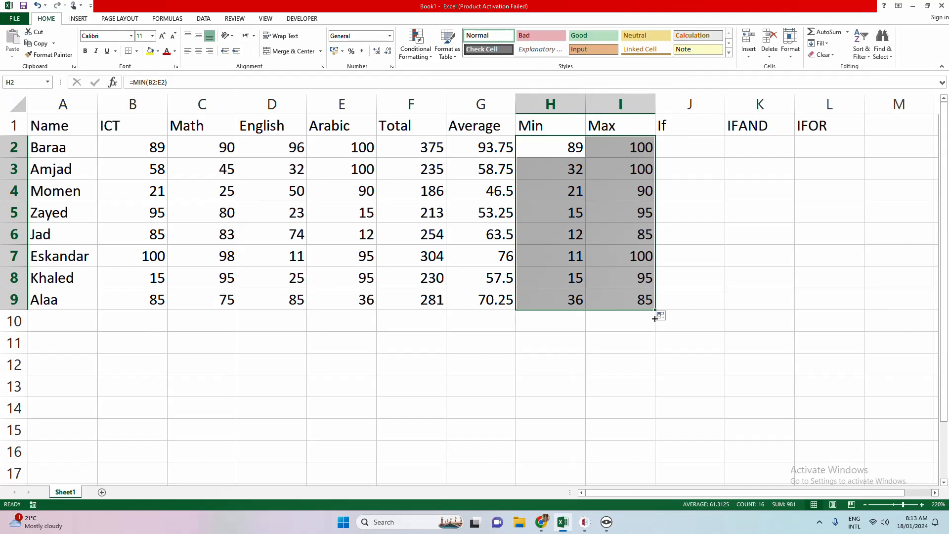
click(694, 143)
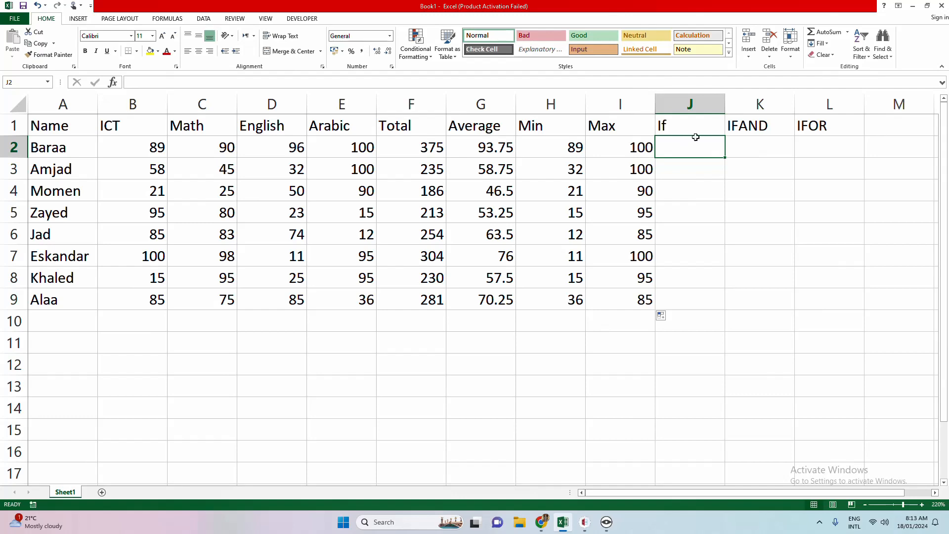
click(849, 35)
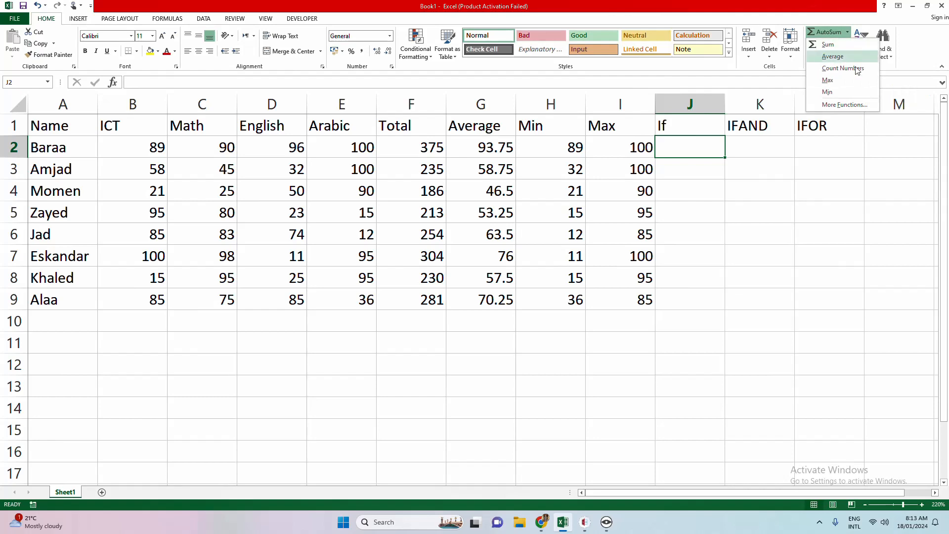
click(845, 104)
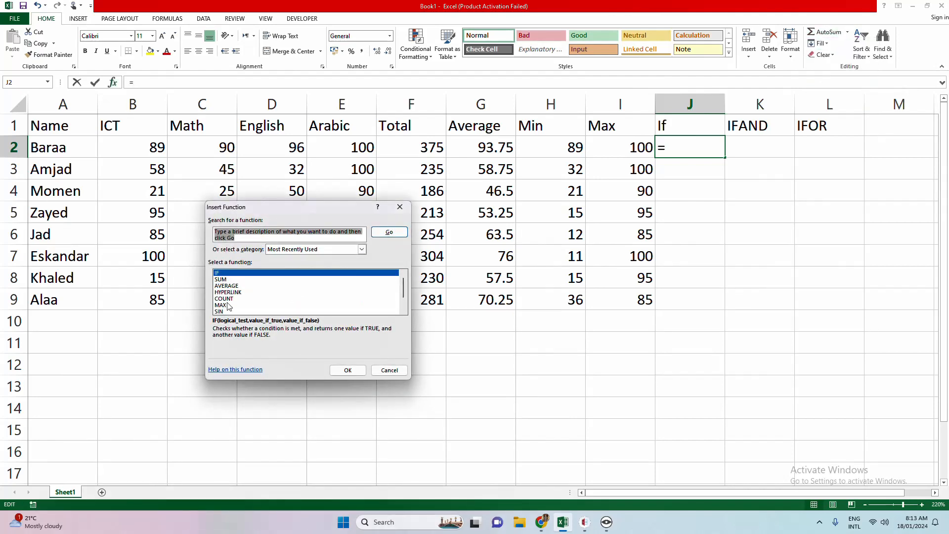
click(251, 235)
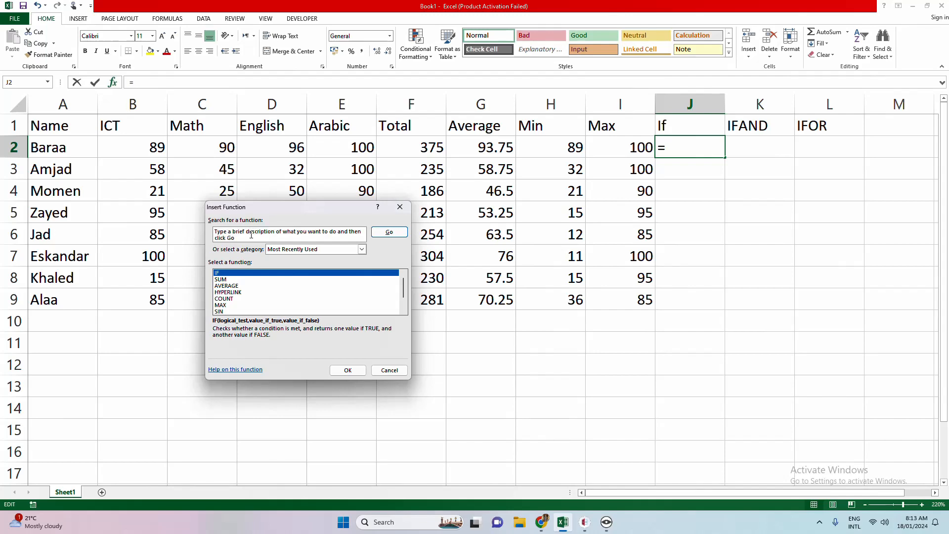
click(254, 237)
key(BackSpace)
key(BackSpace)
key(BackSpace)
key(BackSpace)
key(BackSpace)
key(BackSpace)
key(BackSpace)
key(BackSpace)
key(BackSpace)
key(BackSpace)
key(BackSpace)
key(BackSpace)
key(BackSpace)
key(BackSpace)
key(BackSpace)
key(BackSpace)
key(BackSpace)
key(BackSpace)
key(BackSpace)
key(BackSpace)
key(BackSpace)
key(BackSpace)
key(BackSpace)
key(BackSpace)
key(BackSpace)
key(BackSpace)
key(BackSpace)
key(BackSpace)
key(BackSpace)
key(BackSpace)
key(BackSpace)
key(BackSpace)
text(i)
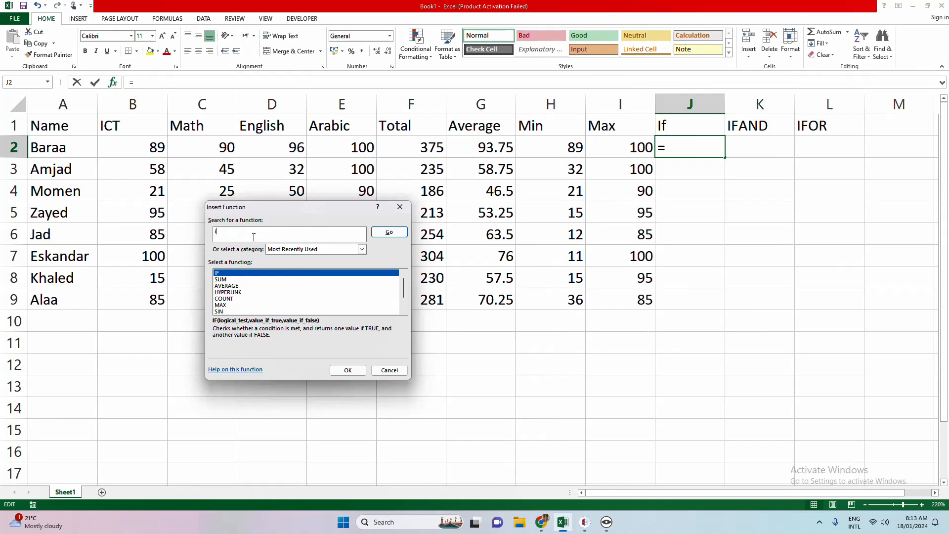
text(f)
click(378, 233)
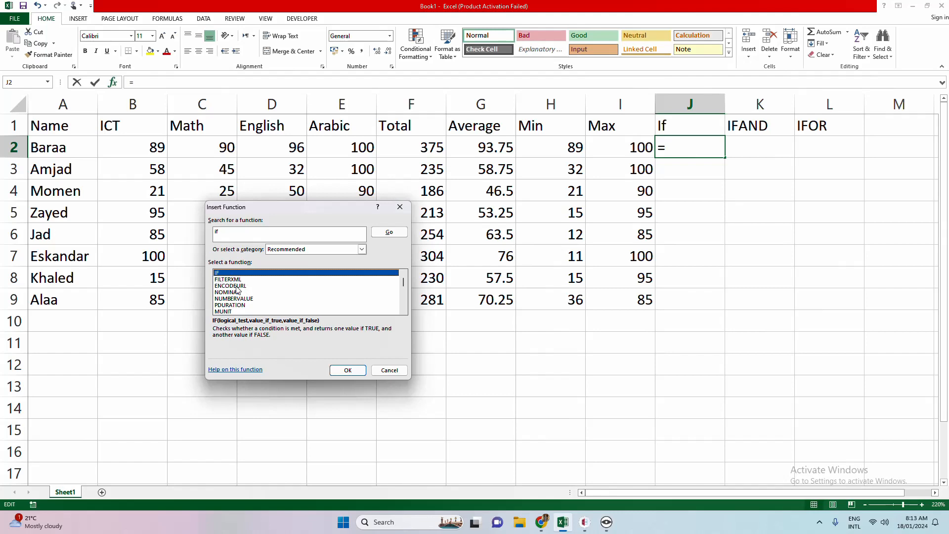
double_click(218, 274)
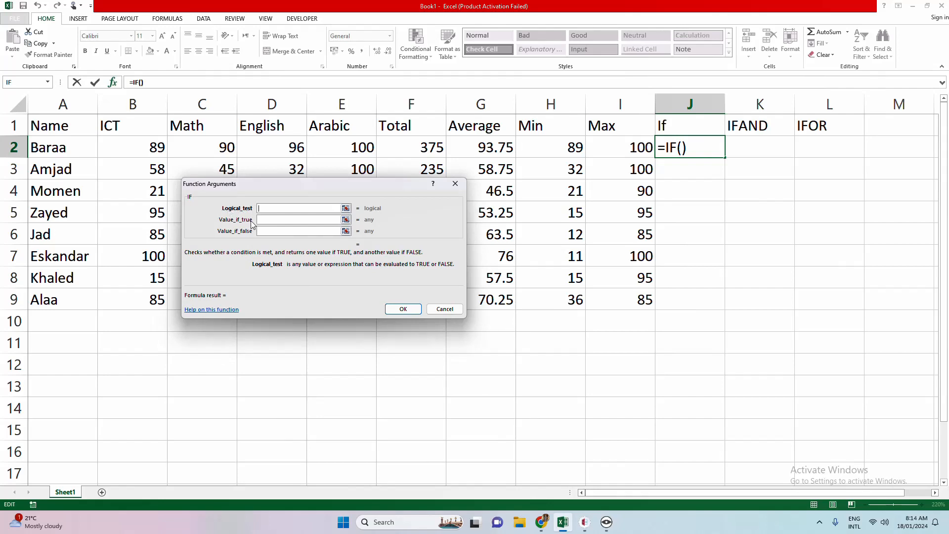
click(431, 310)
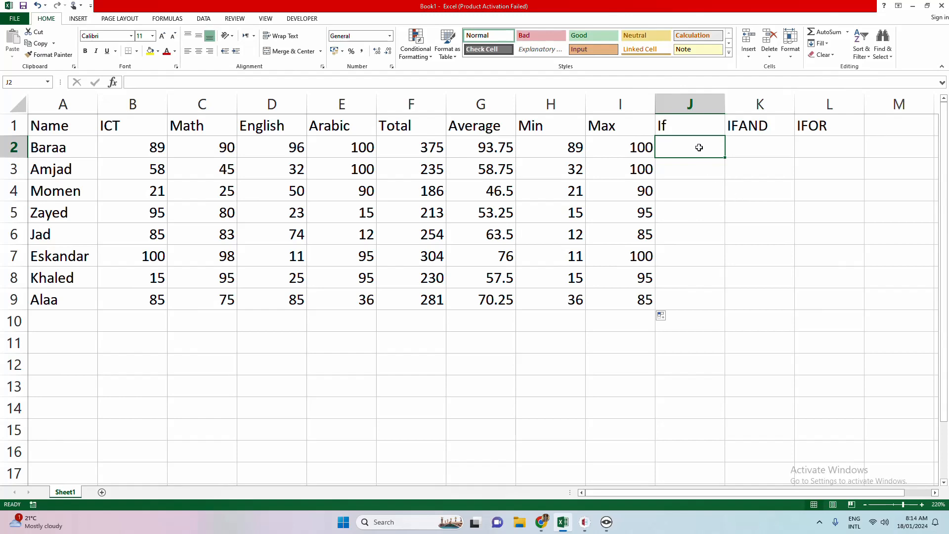
Begin an IF formula in cell J2 whose logical test checks the first student's average with G2>=60.
text(=)
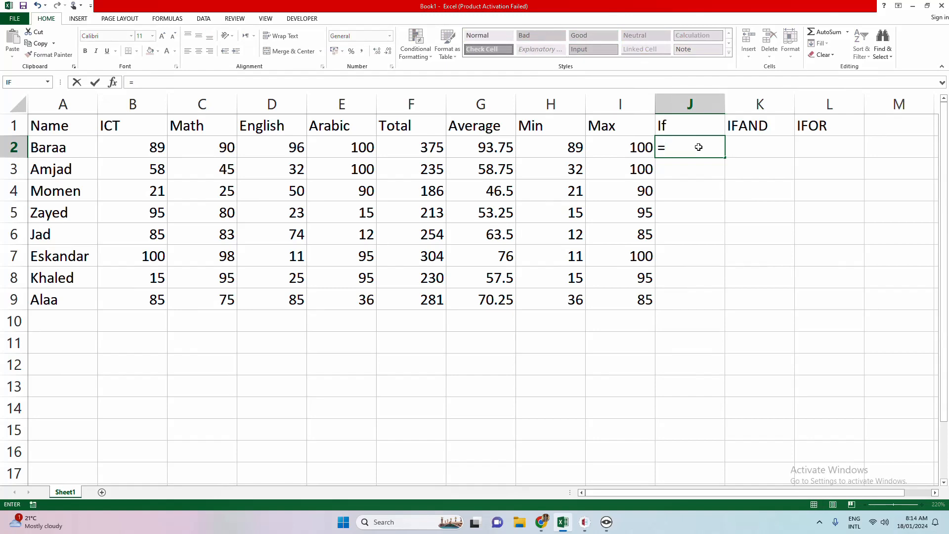
text(if)
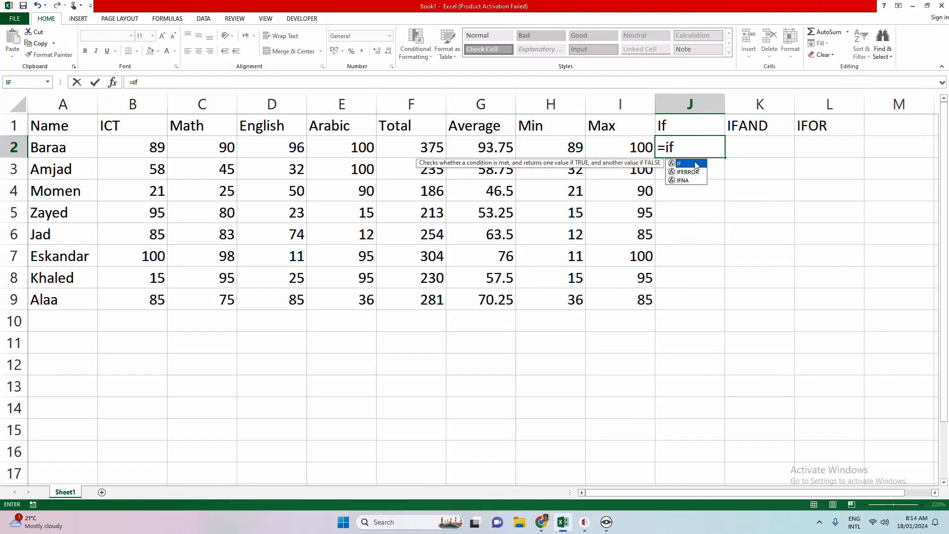
double_click(696, 165)
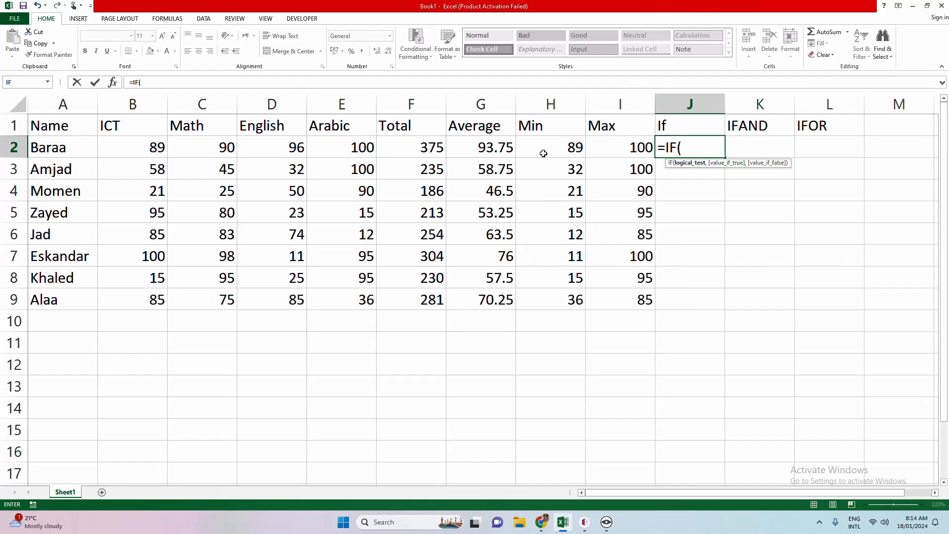
click(488, 149)
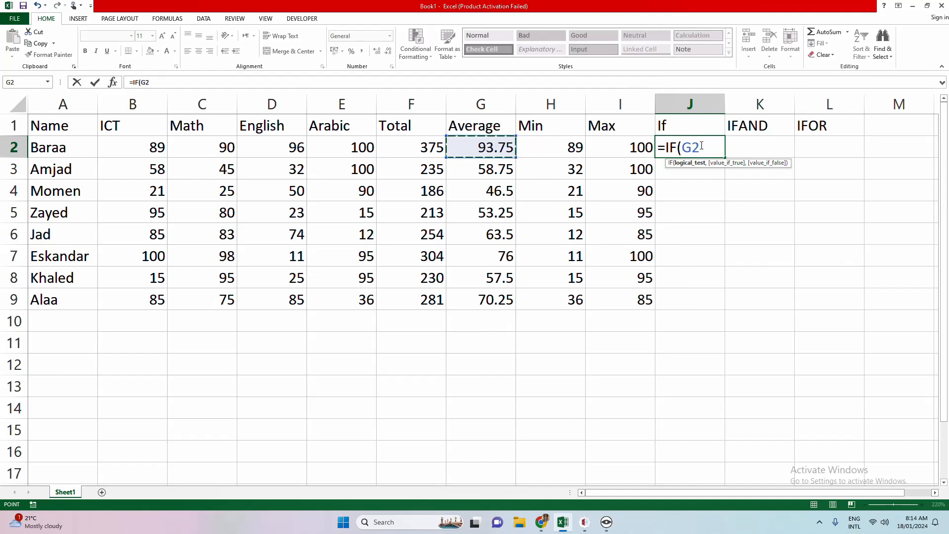
text(>=60)
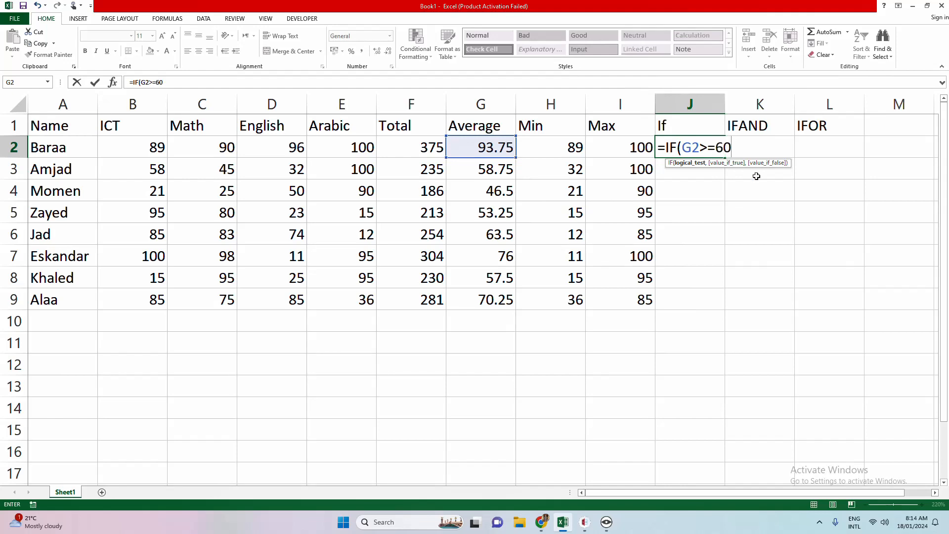
text(,)
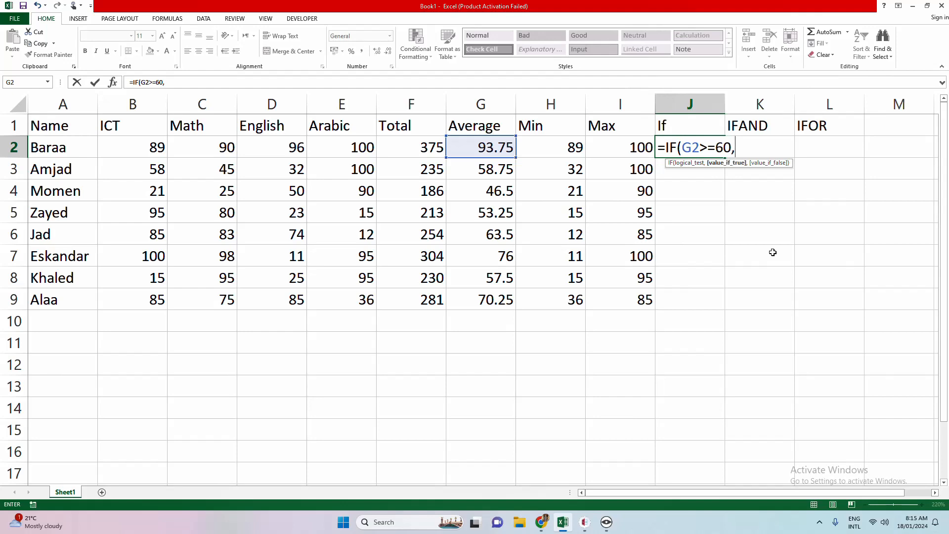
Complete the IF formula in J2 with "Pass" for true and "Fail" for false, and fill it down to J9.
text("")
key(F2)
key(Left)
text(Pass)
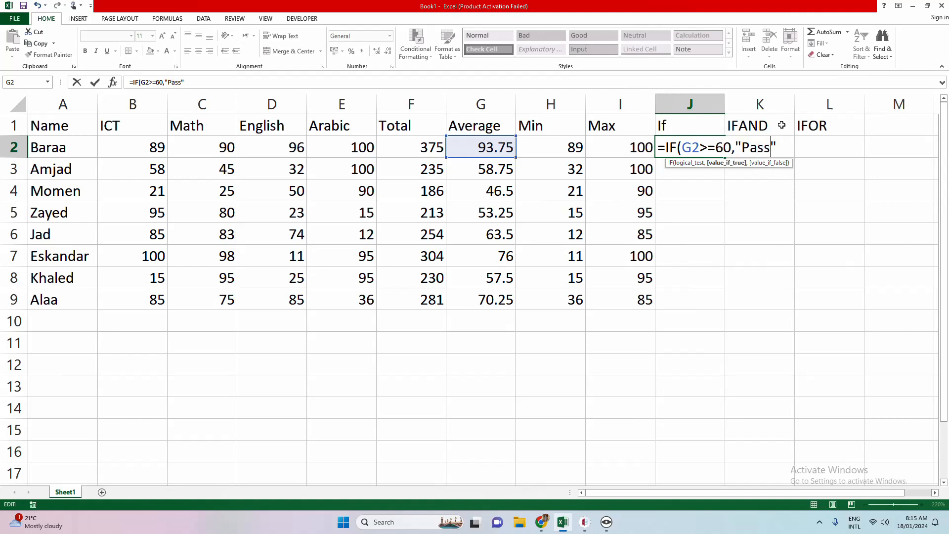
key(Right)
text(,"Pass","Fail)
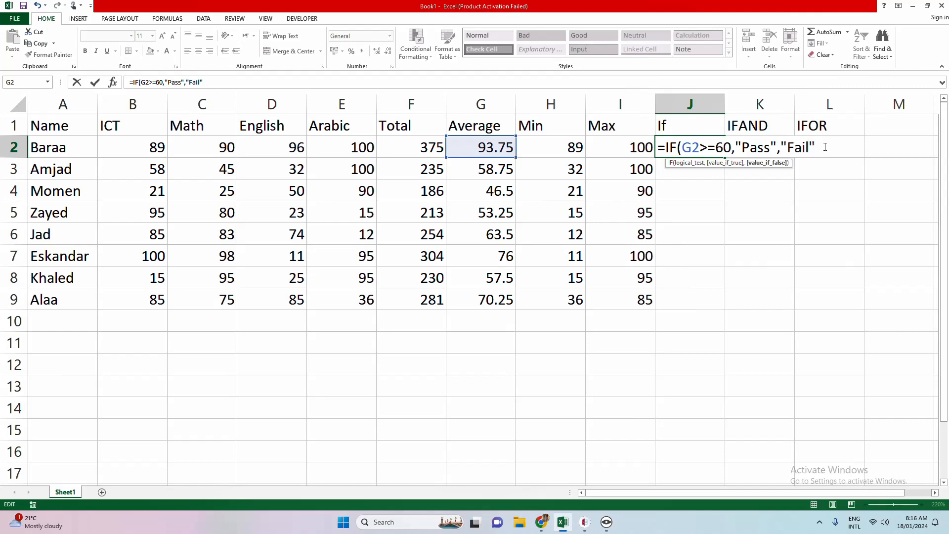
click(825, 146)
text())
key(Return)
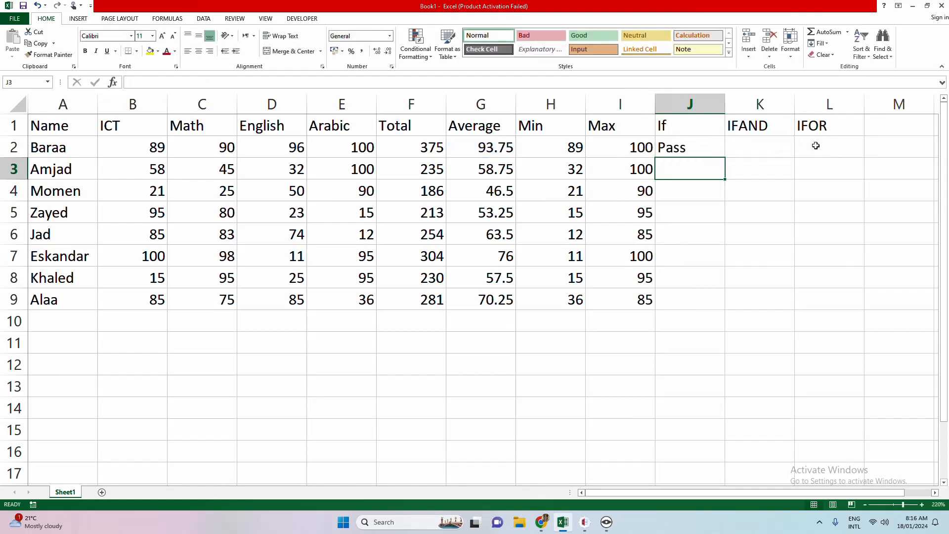
click(710, 144)
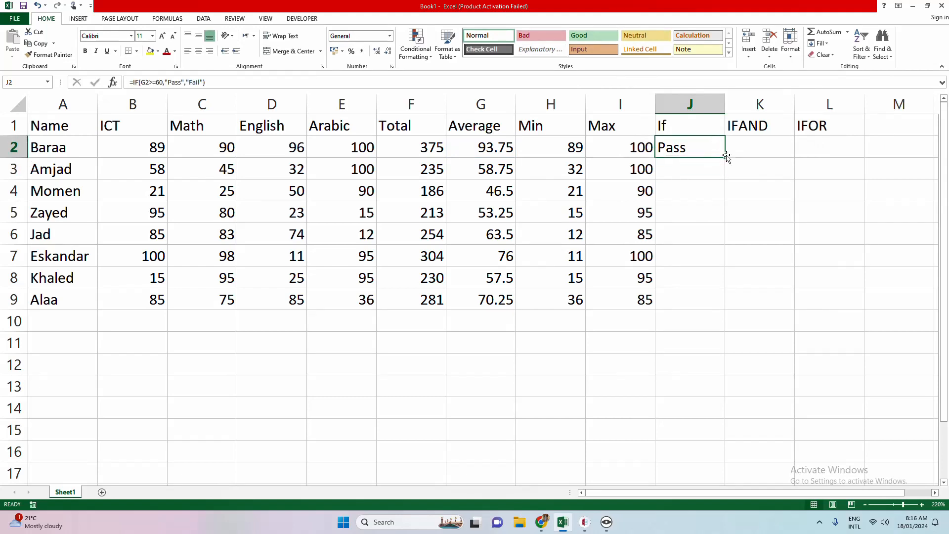
drag(725, 157, 725, 315)
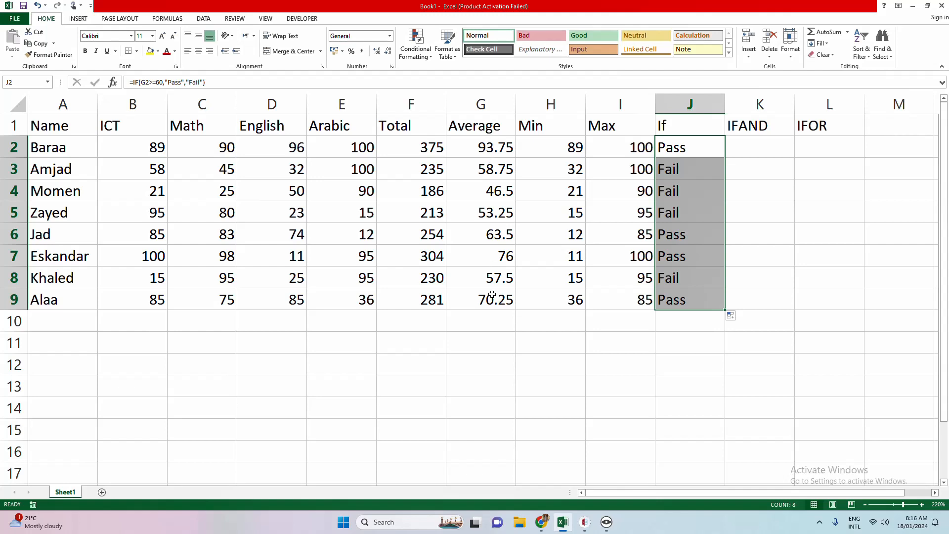
Begin an IF formula in K2 with a nested AND test whose first condition is the ICT mark, B2>=60.
click(768, 150)
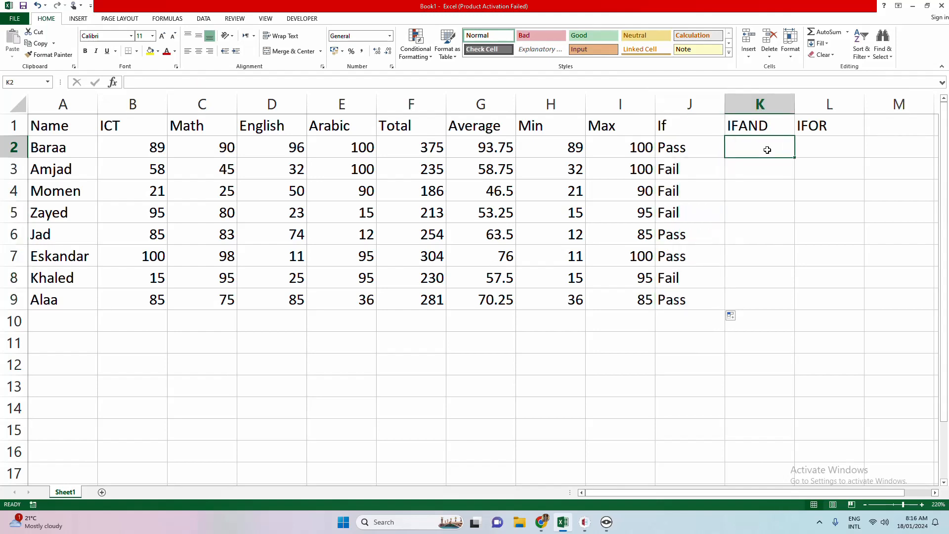
click(835, 149)
click(778, 146)
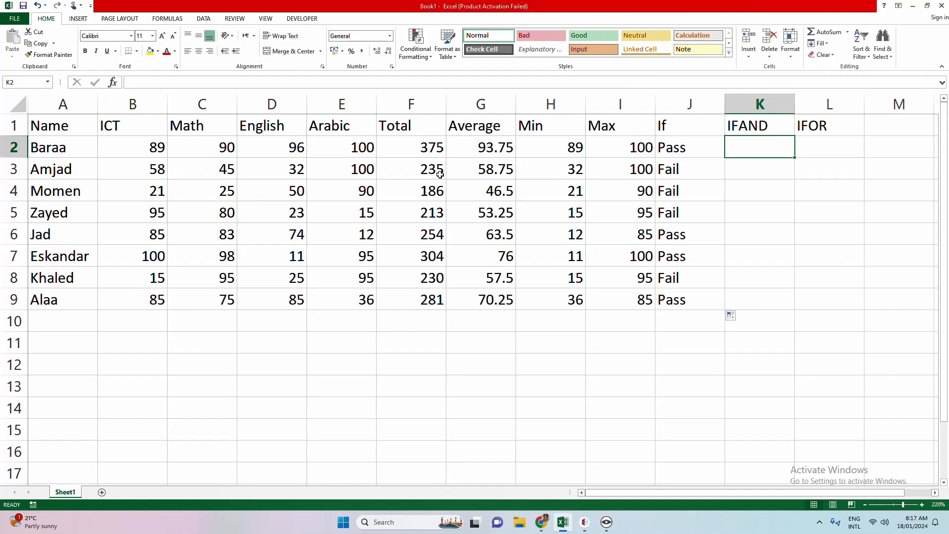
text(=if)
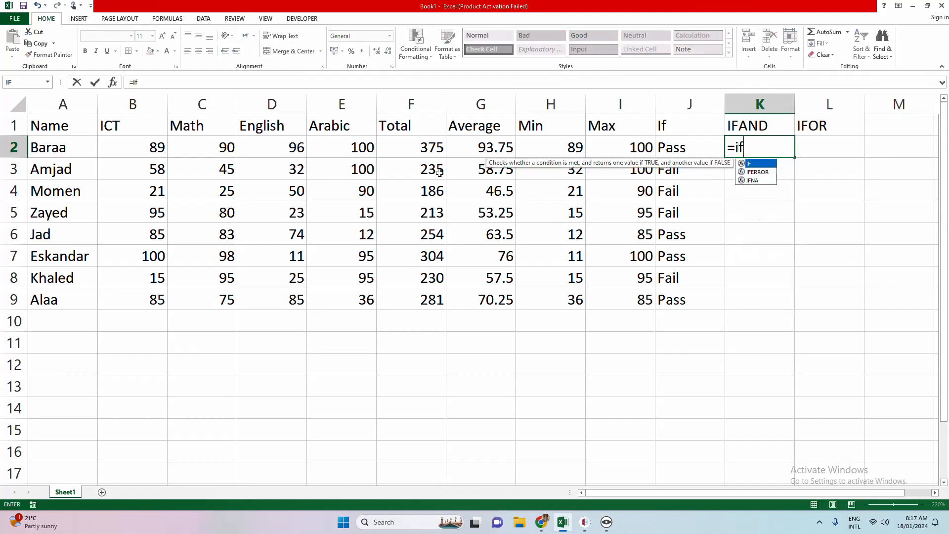
double_click(763, 164)
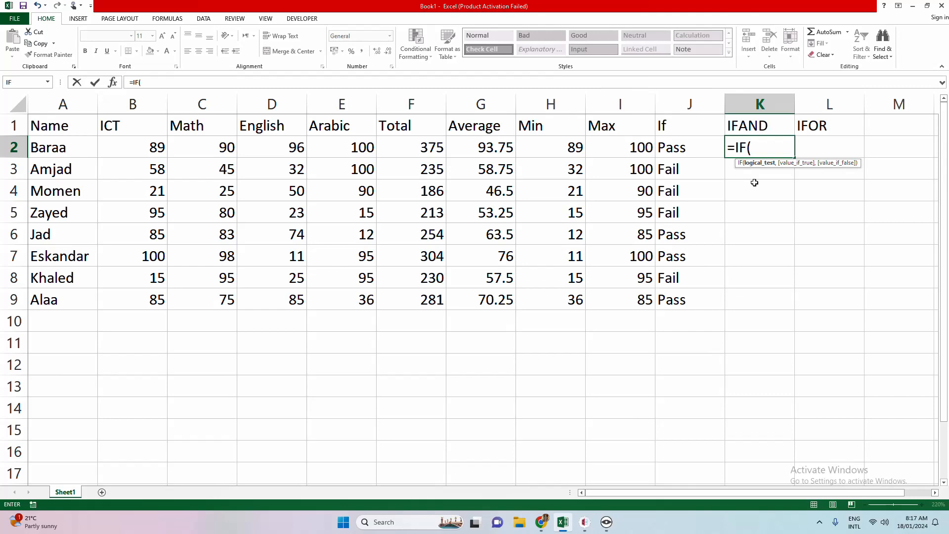
text(and)
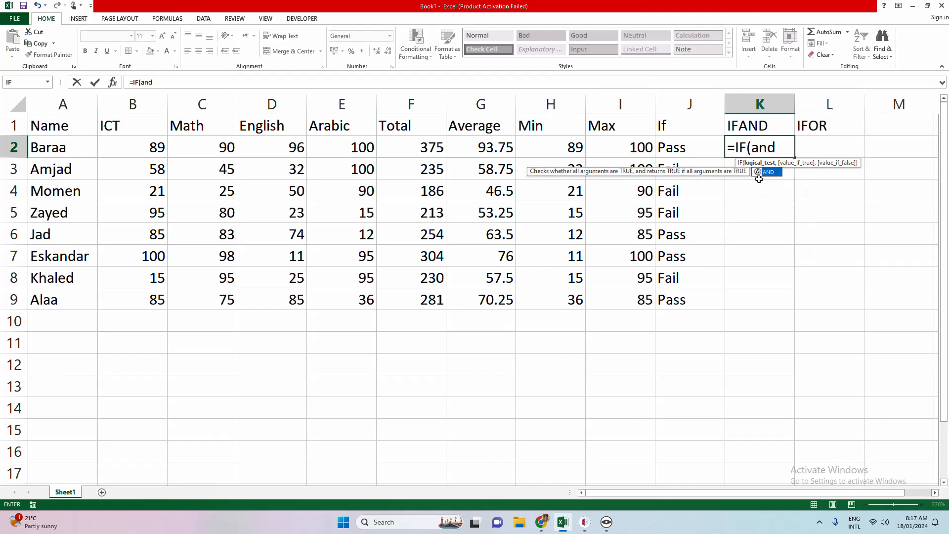
double_click(770, 172)
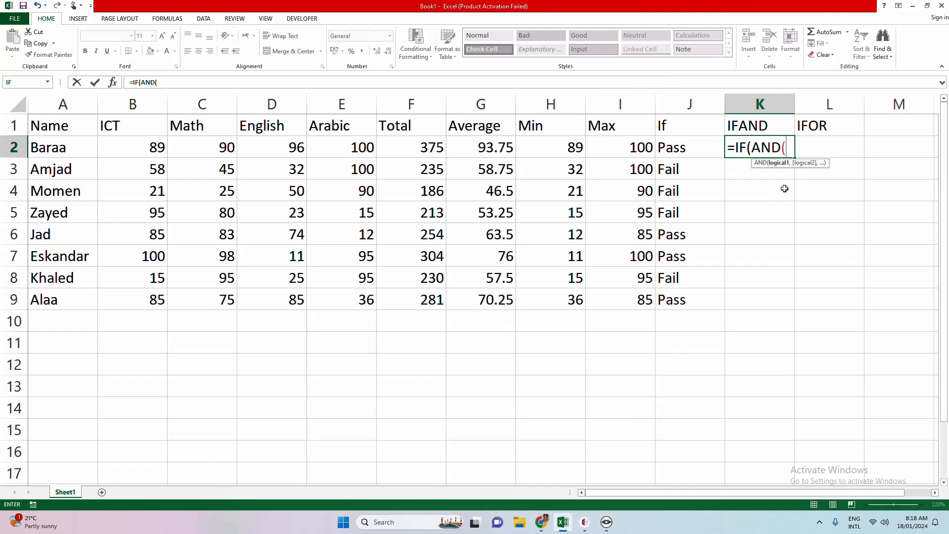
click(145, 149)
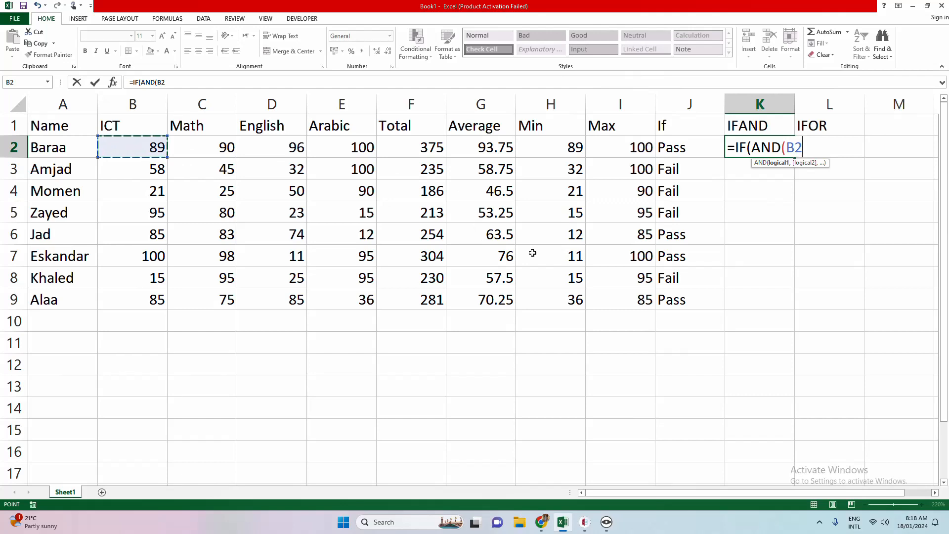
text(>=60,)
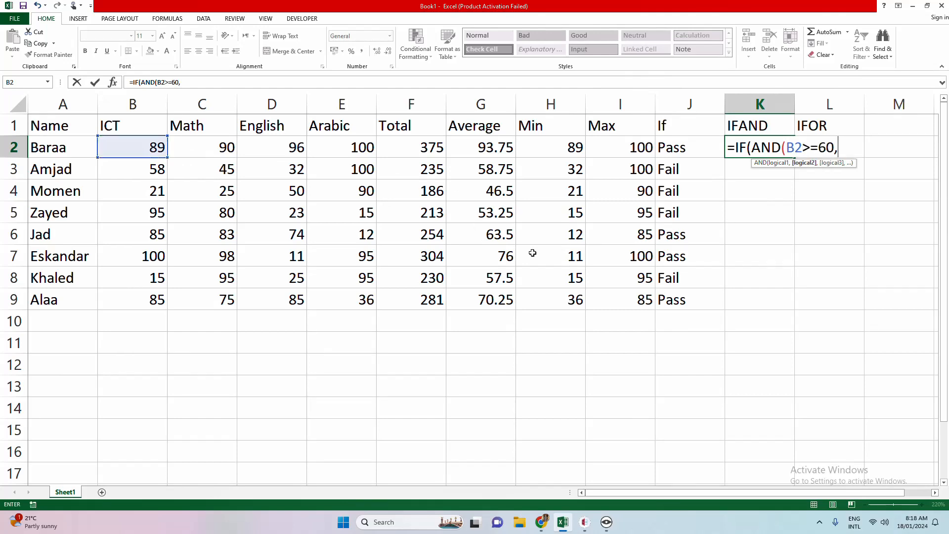
Add the conditions C2>=60, D2>=60 and E2>=60 to the AND test in K2 and close its parenthesis.
click(213, 149)
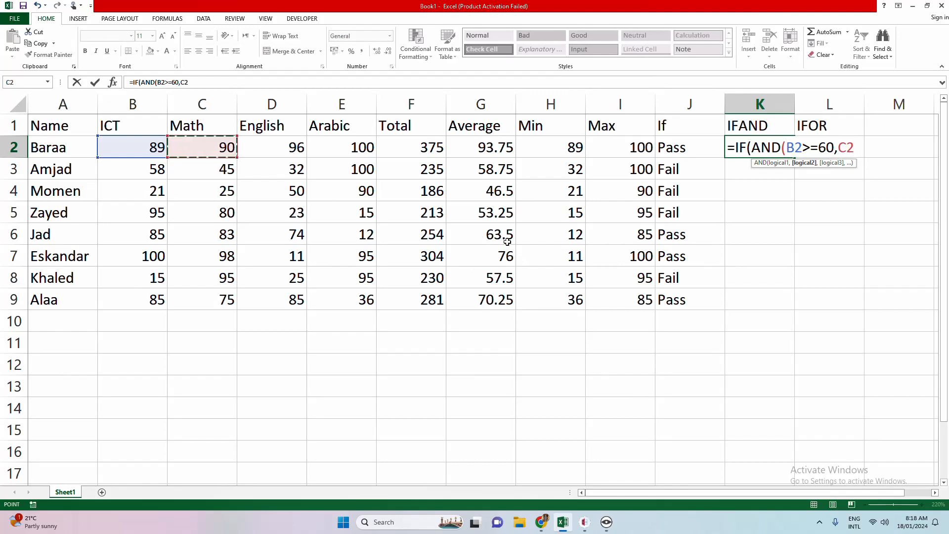
text(>=60)
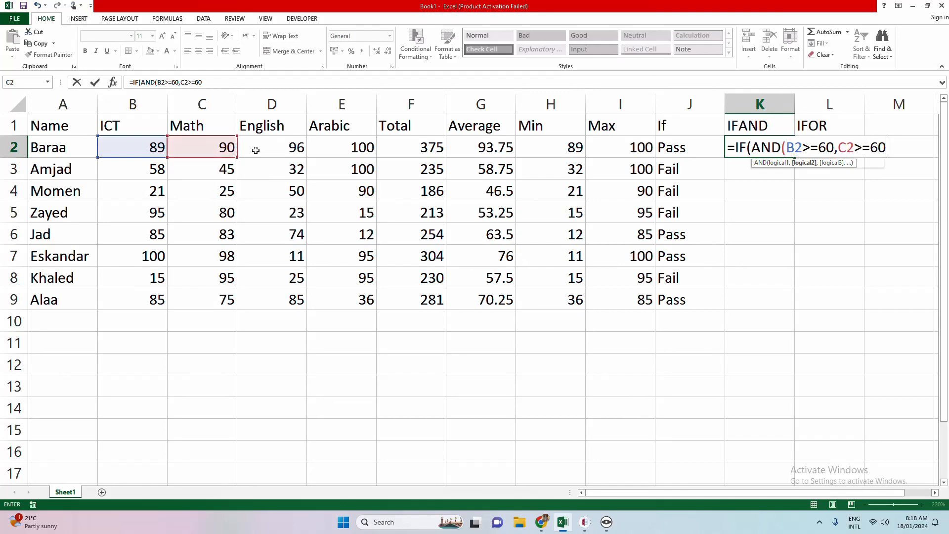
text(,)
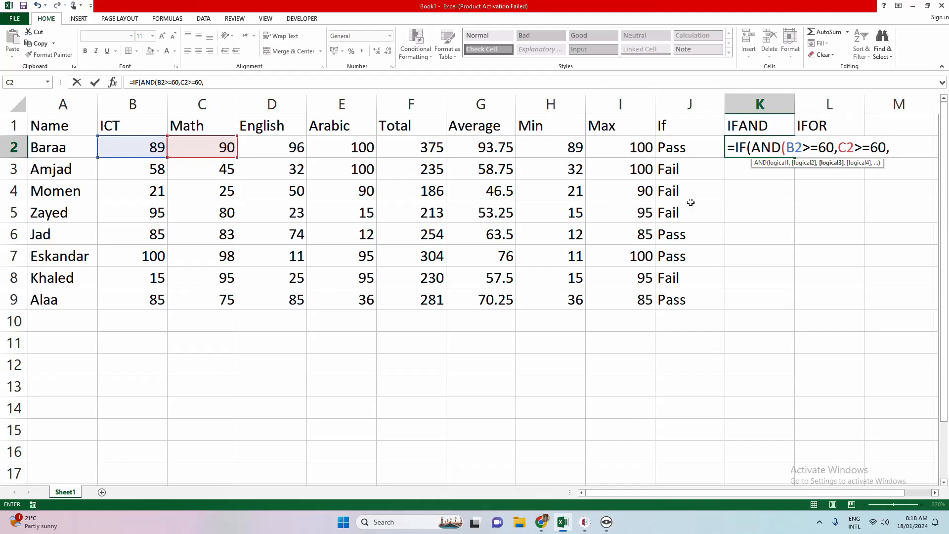
click(261, 150)
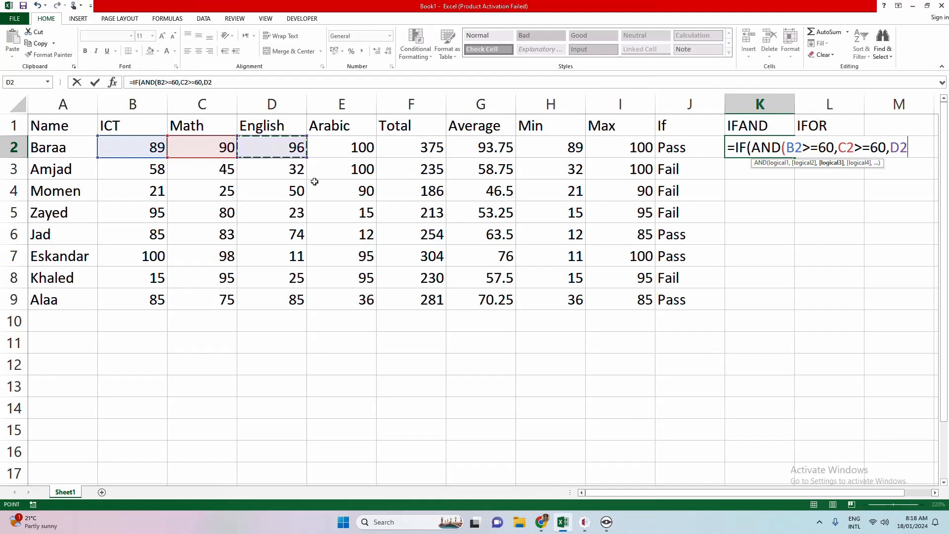
text(>=60)
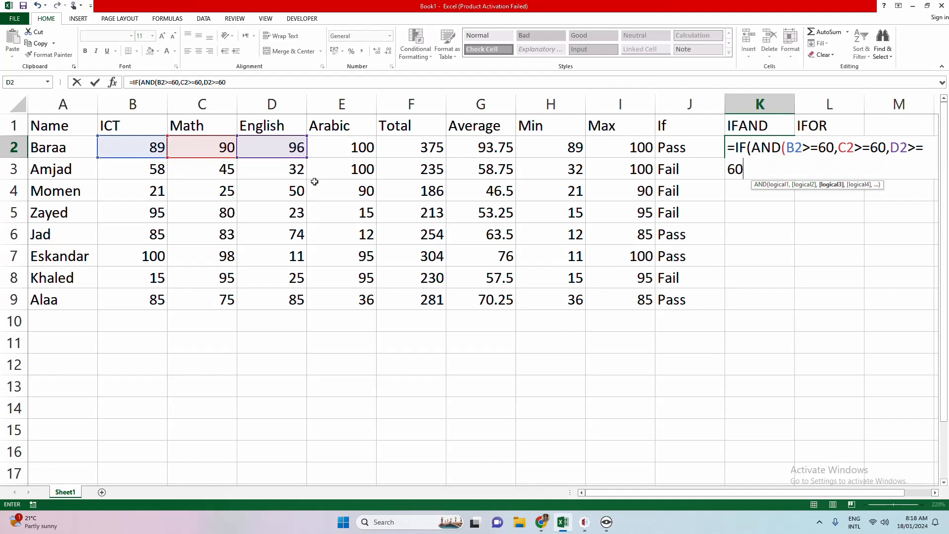
key(Return)
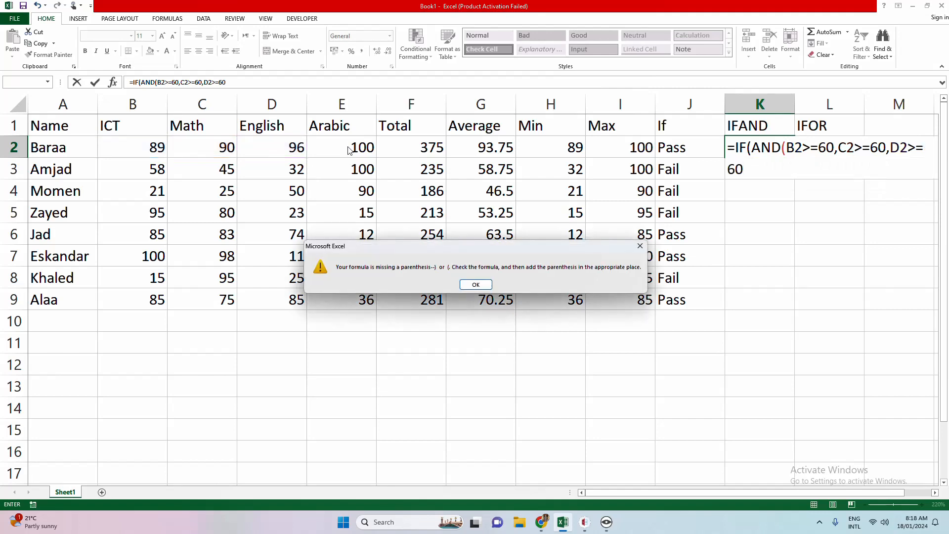
click(482, 286)
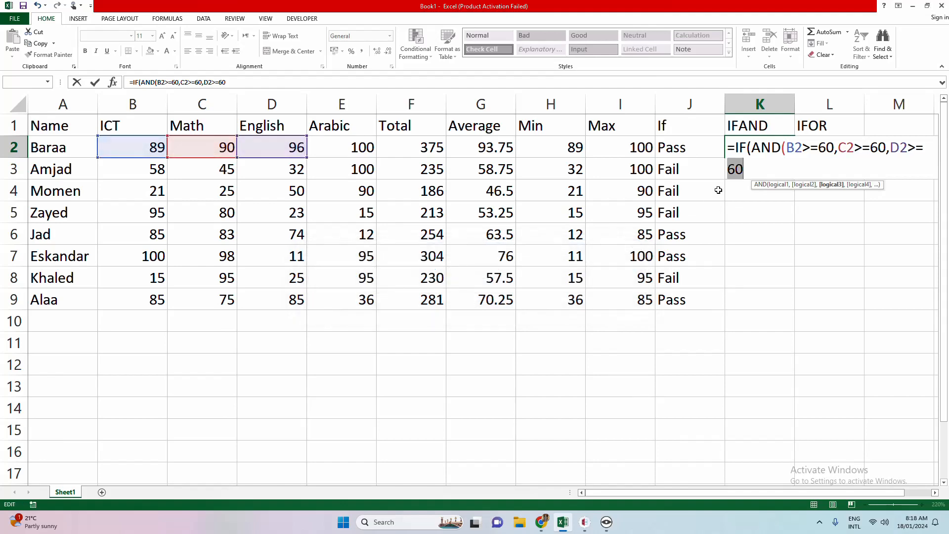
text(,)
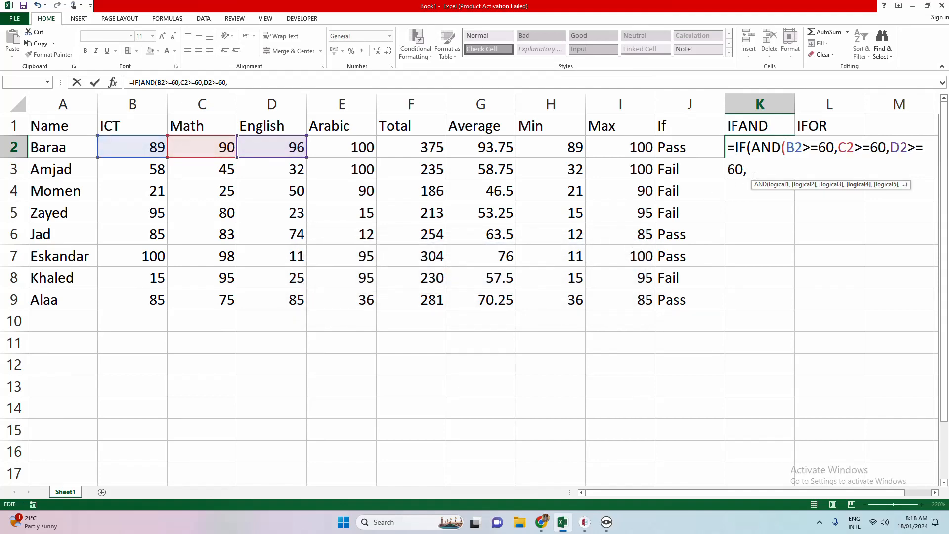
click(341, 151)
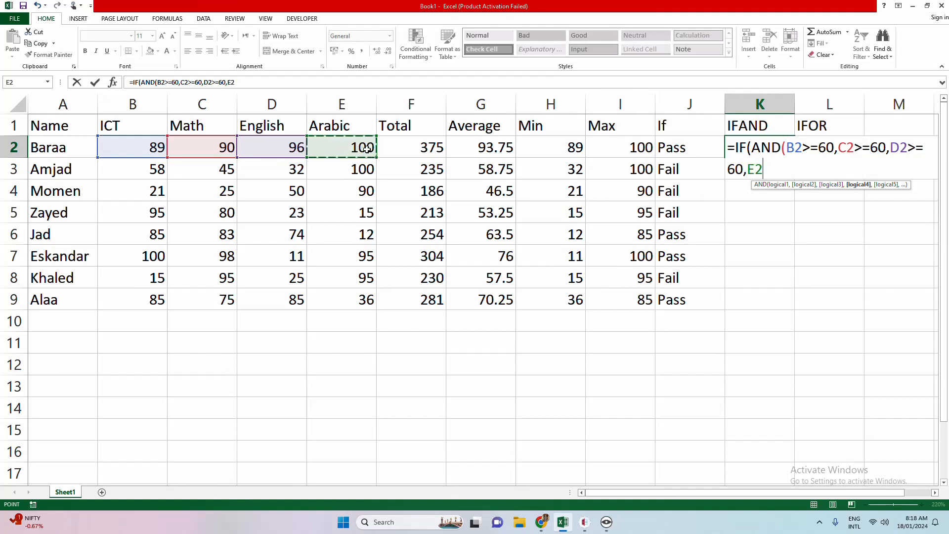
text(>=60)
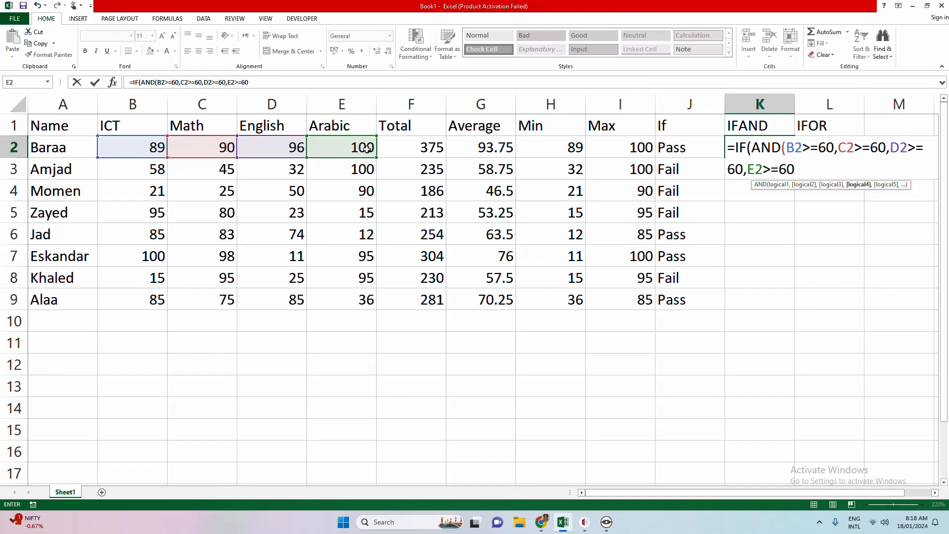
text())
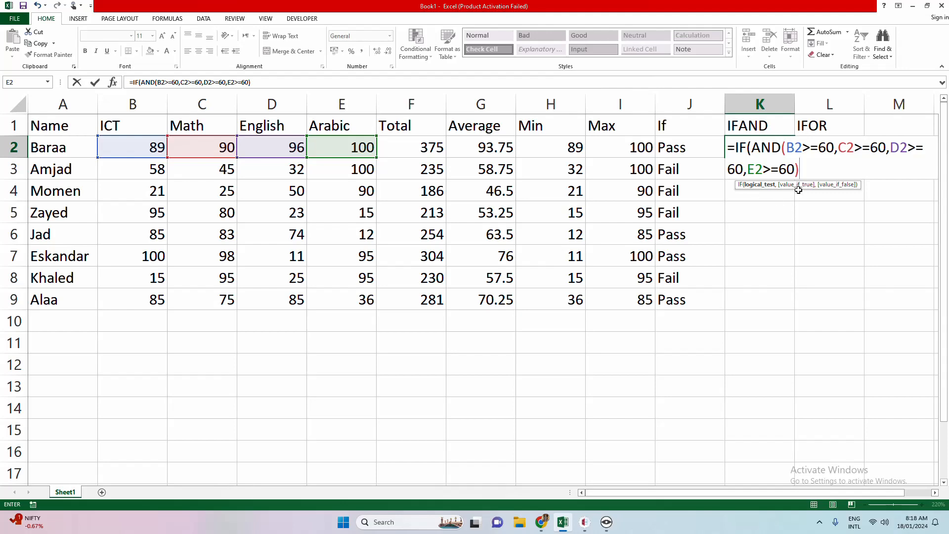
Complete the K2 formula with "Accepted" as the true value and "Rejected" as the false value.
text(,)
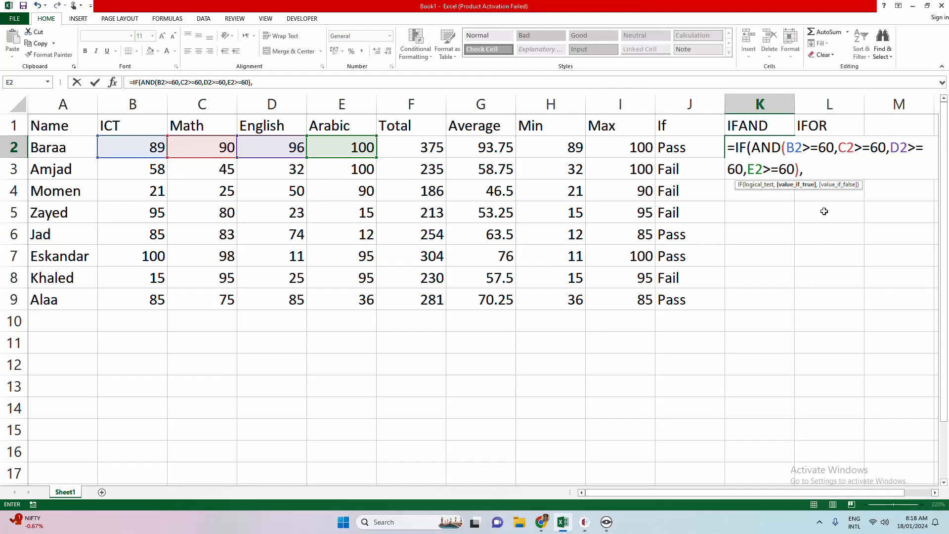
text(Accepted)
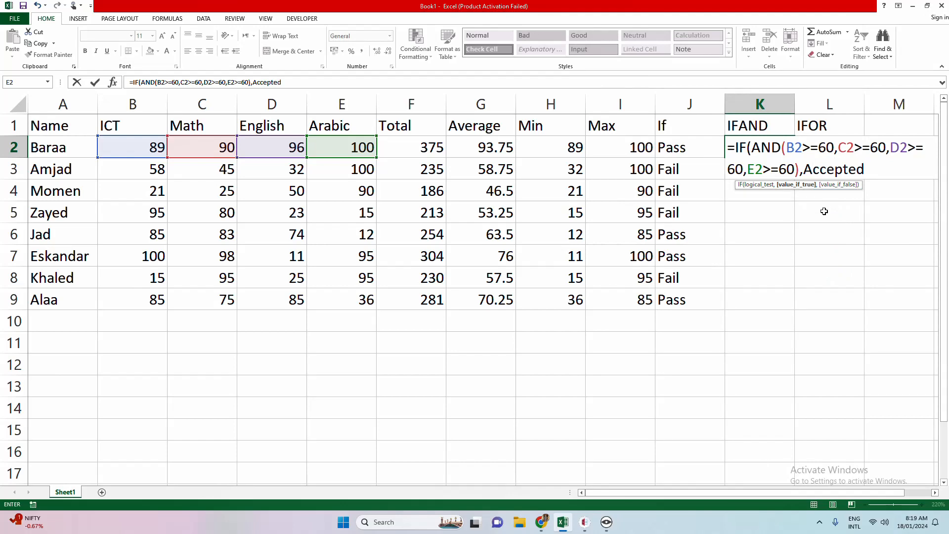
click(808, 170)
text("")
key(BackSpace)
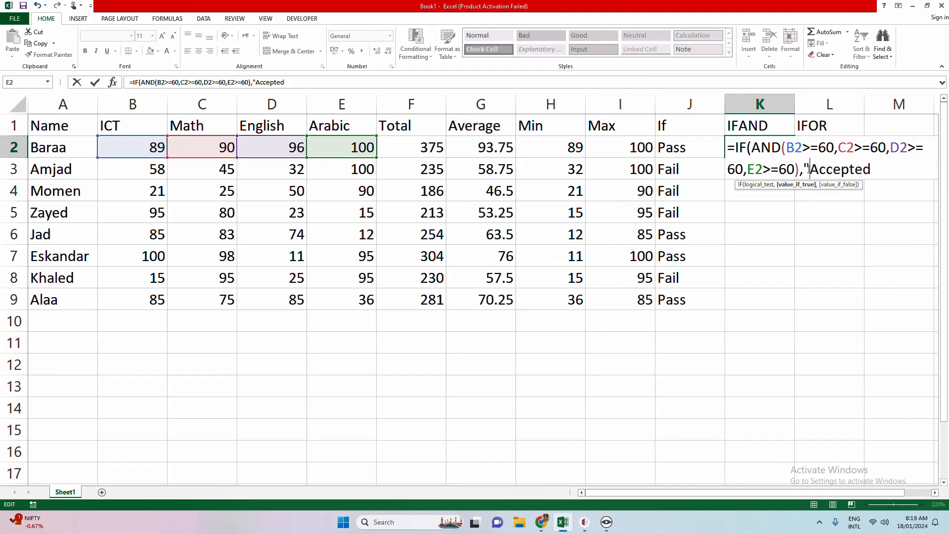
click(889, 169)
text(",""))
click(888, 169)
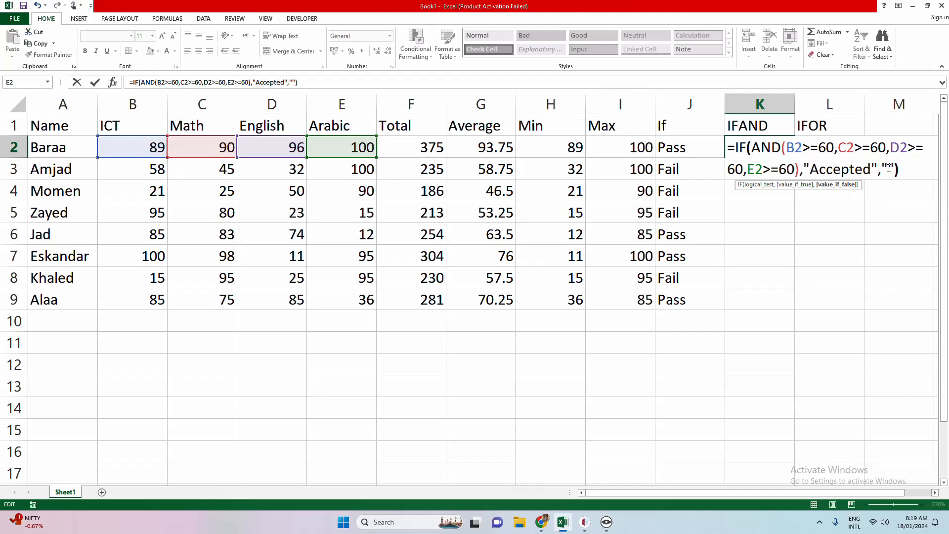
text(Rejected)
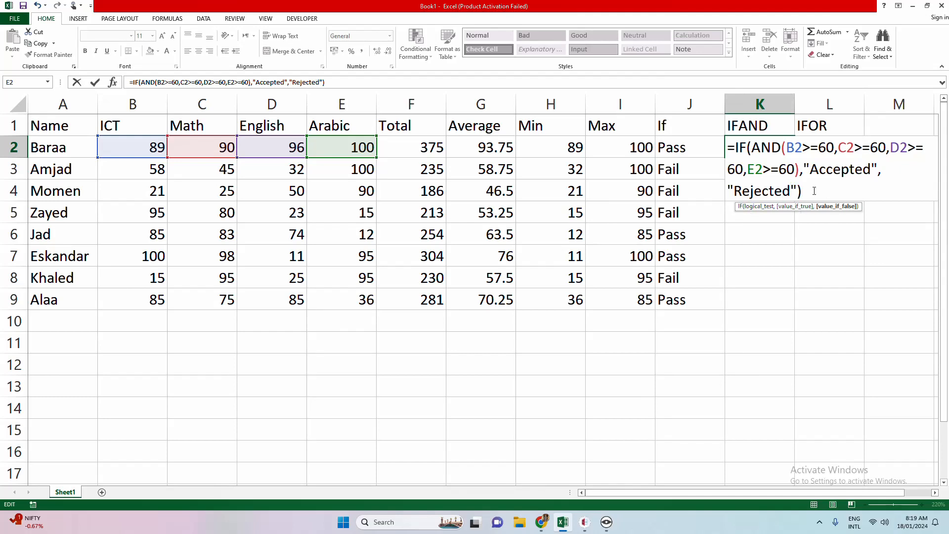
key(Return)
Fill the IFAND formula from K2 down to K9, and select the first student's four marks in B2:E2.
click(761, 152)
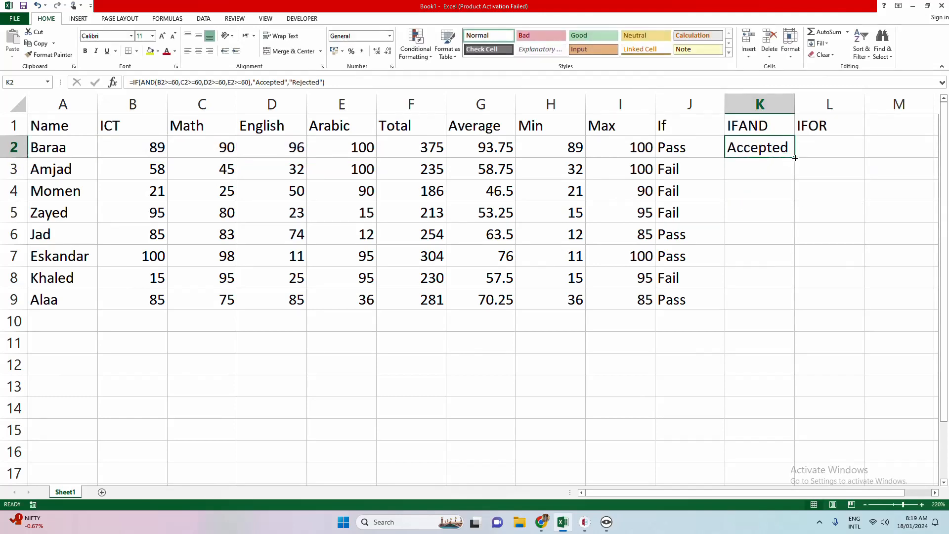
drag(795, 158, 795, 305)
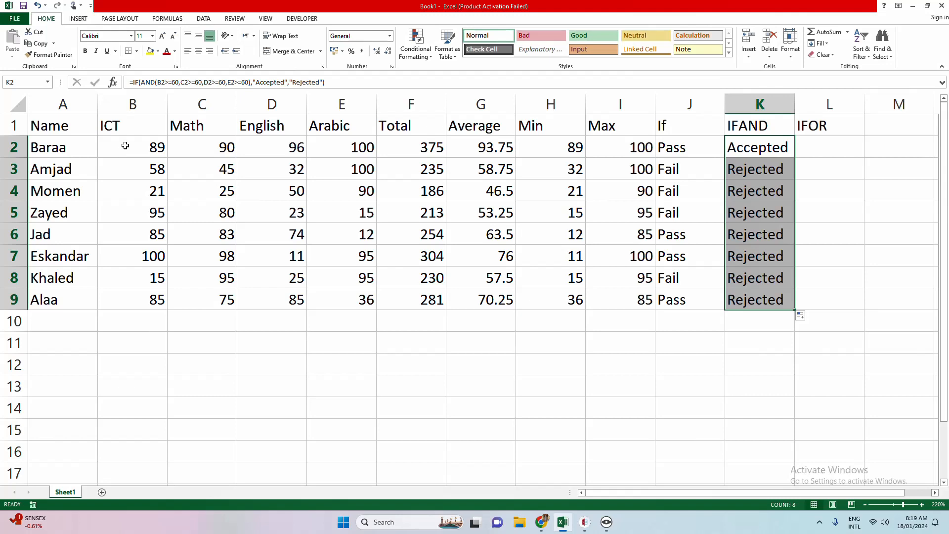
drag(125, 145, 327, 144)
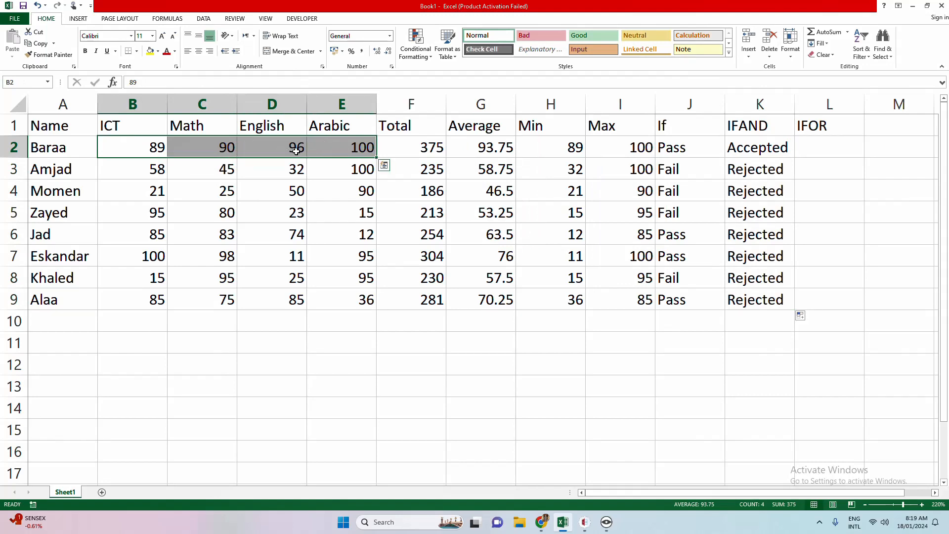
Copy the IFAND formula from K2 into cell L2 of the IFOR column.
click(836, 151)
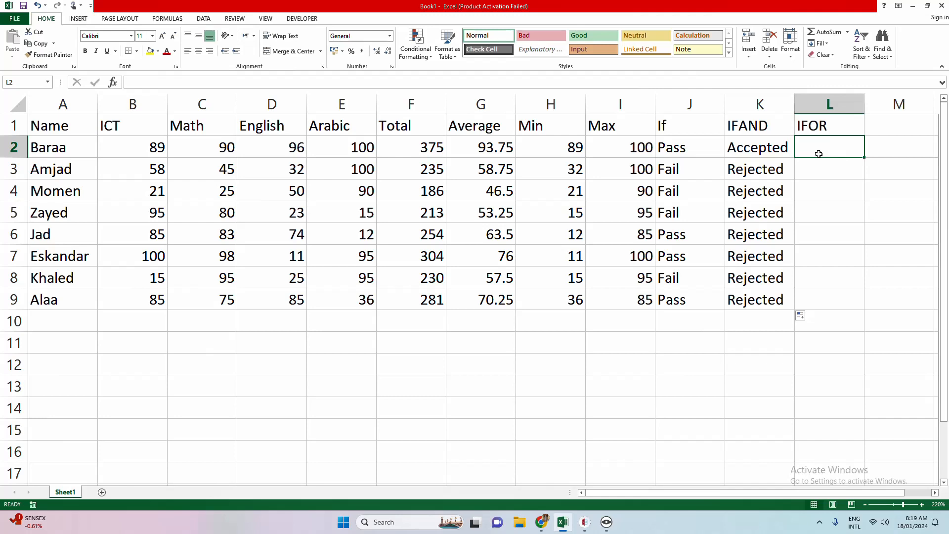
click(792, 151)
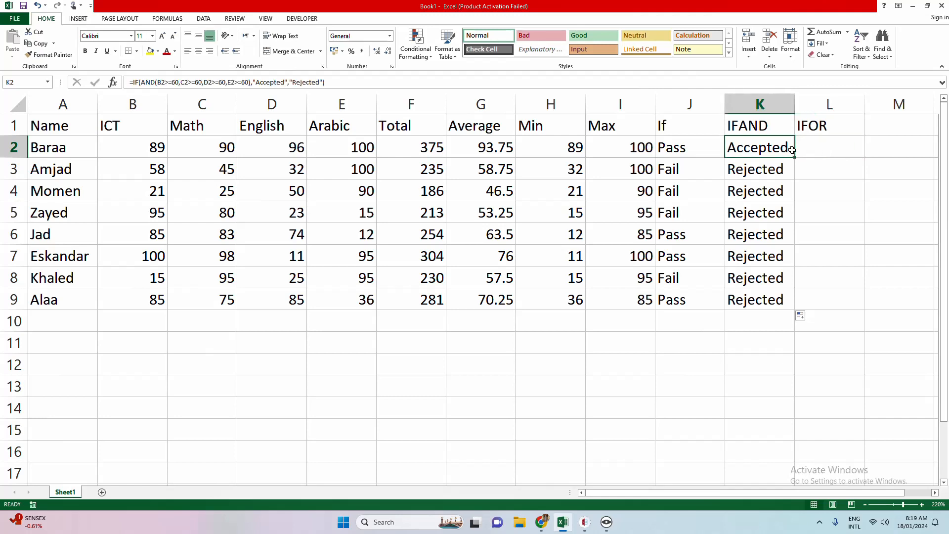
click(821, 144)
key(ctrl+v)
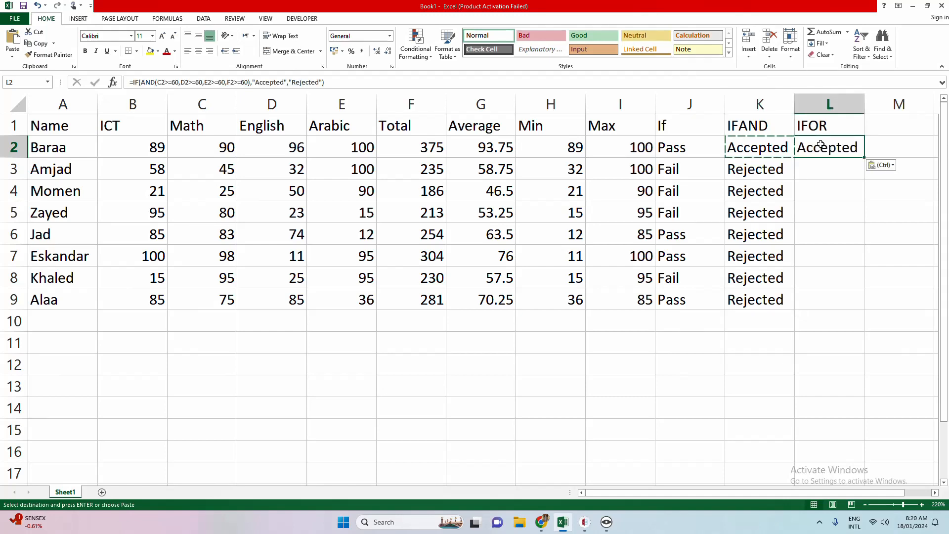
Replace AND with OR in the formula in L2.
double_click(820, 145)
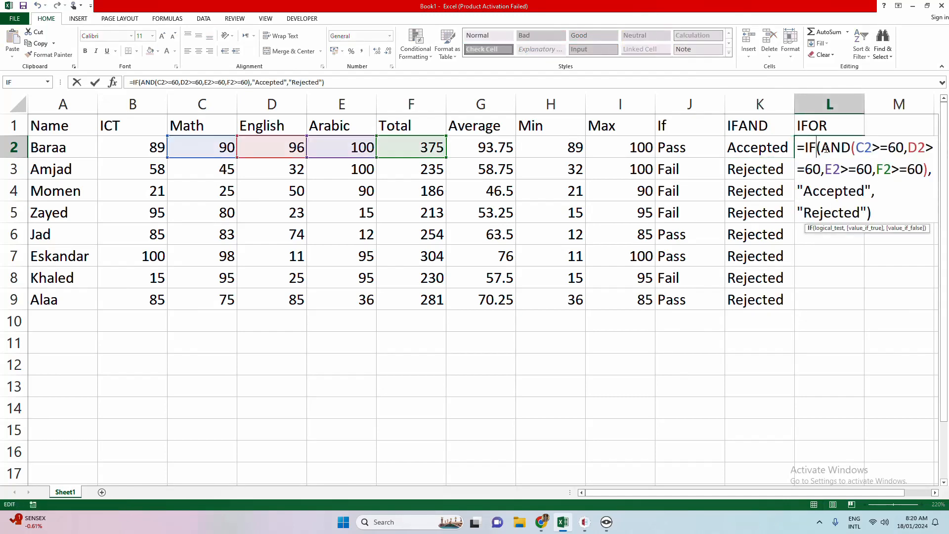
drag(821, 148, 854, 150)
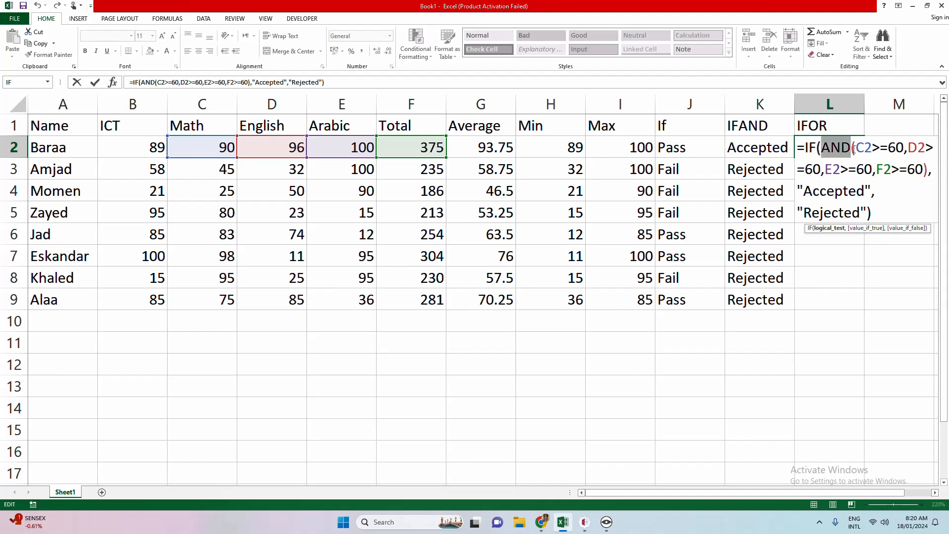
text(OR)
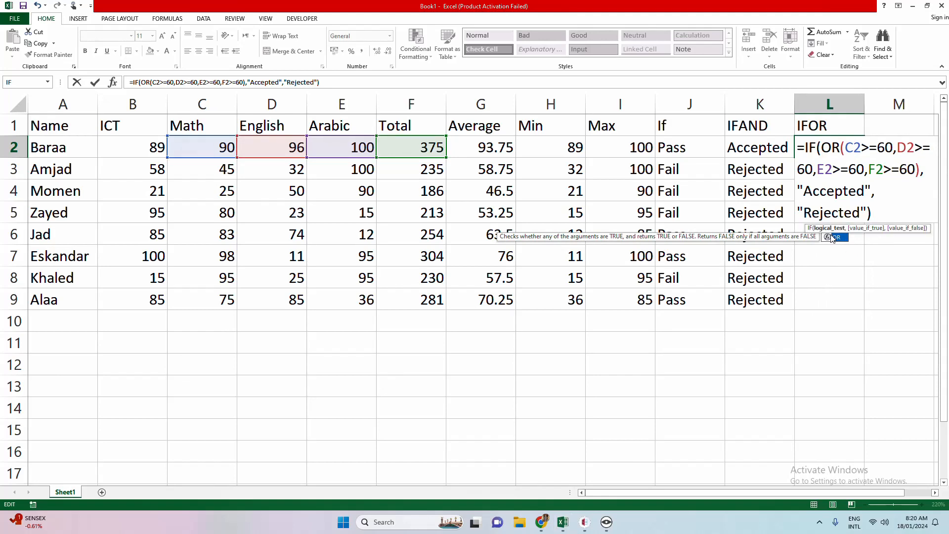
click(851, 258)
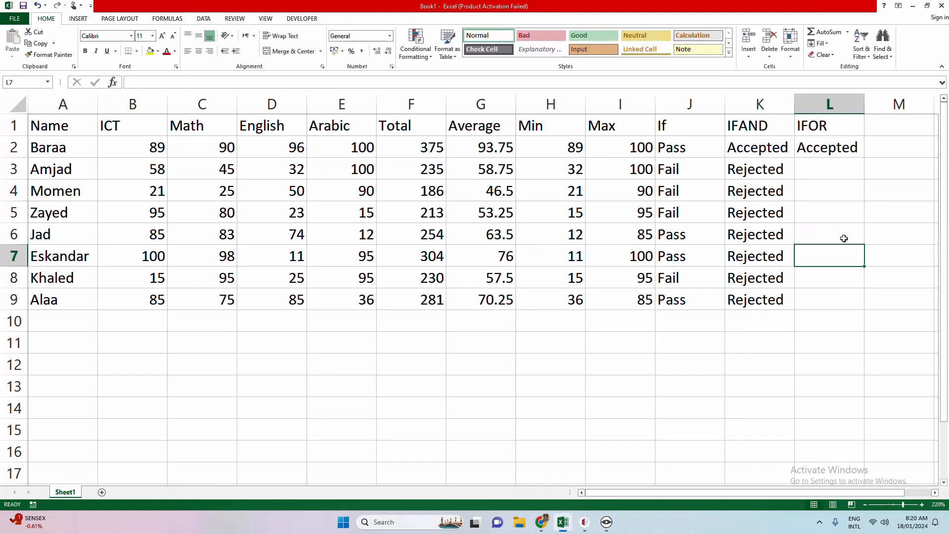
click(841, 147)
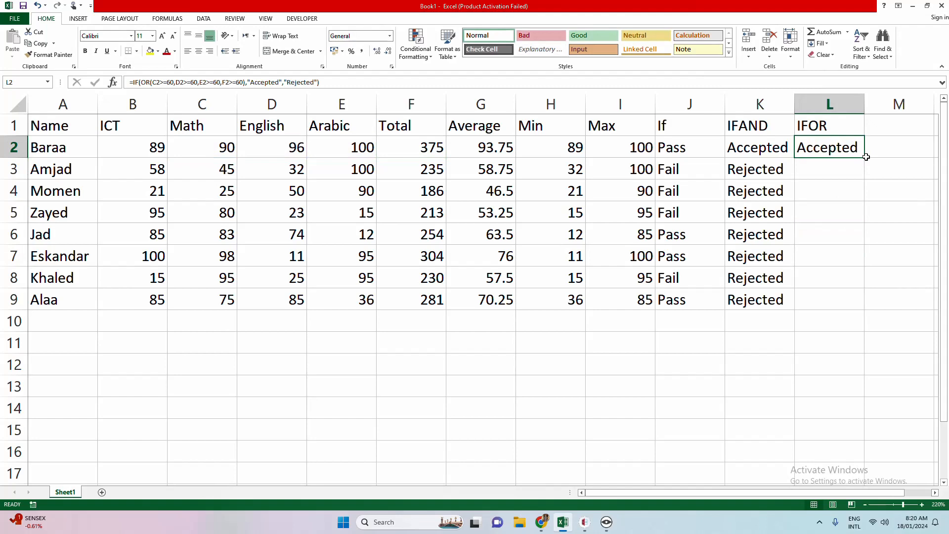
Fill the IFOR formula from L2 down to L9, and autofit the widths of columns A to L.
drag(867, 156, 866, 309)
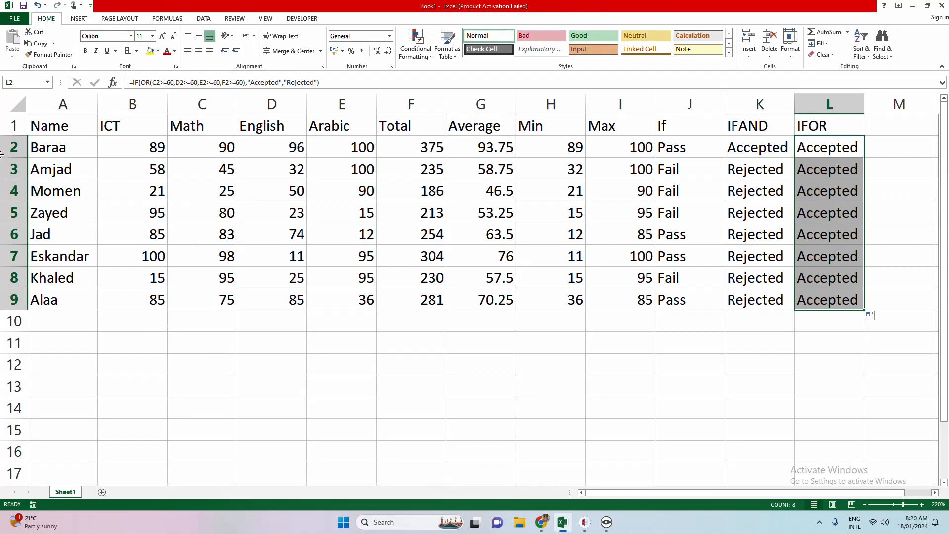
double_click(97, 98)
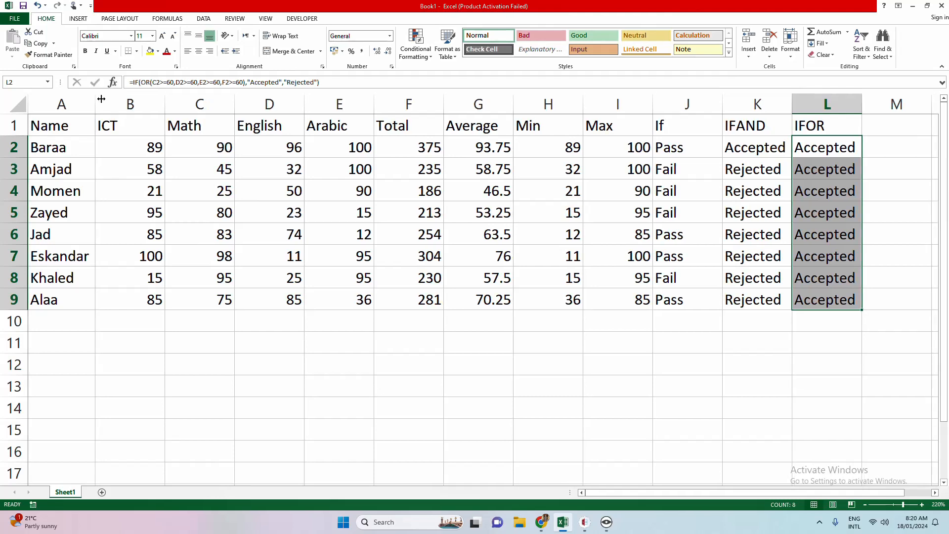
double_click(167, 98)
double_click(198, 101)
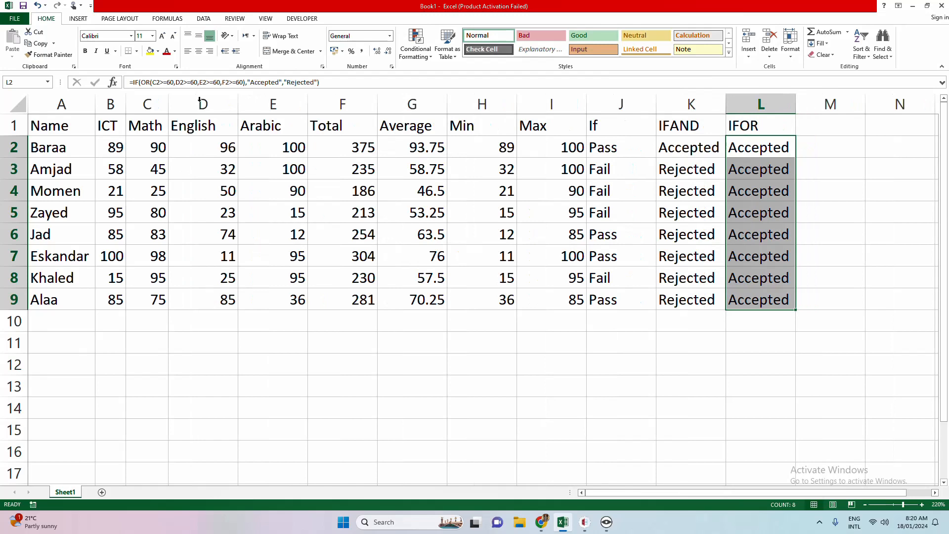
double_click(238, 99)
double_click(295, 97)
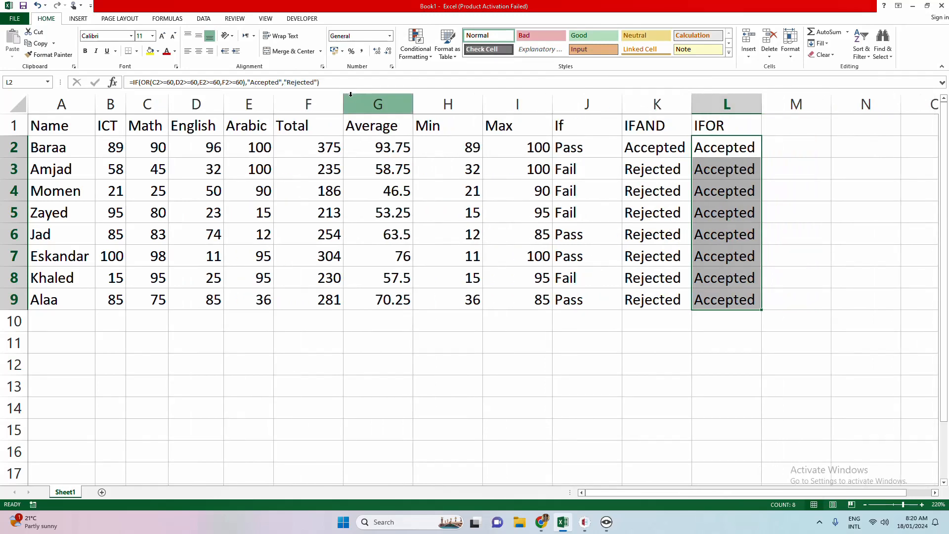
double_click(344, 101)
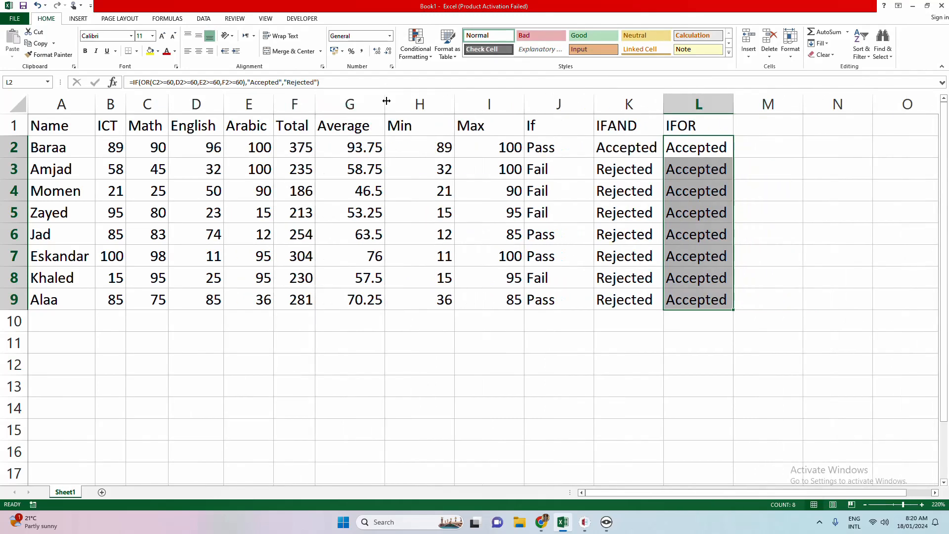
double_click(379, 100)
double_click(450, 99)
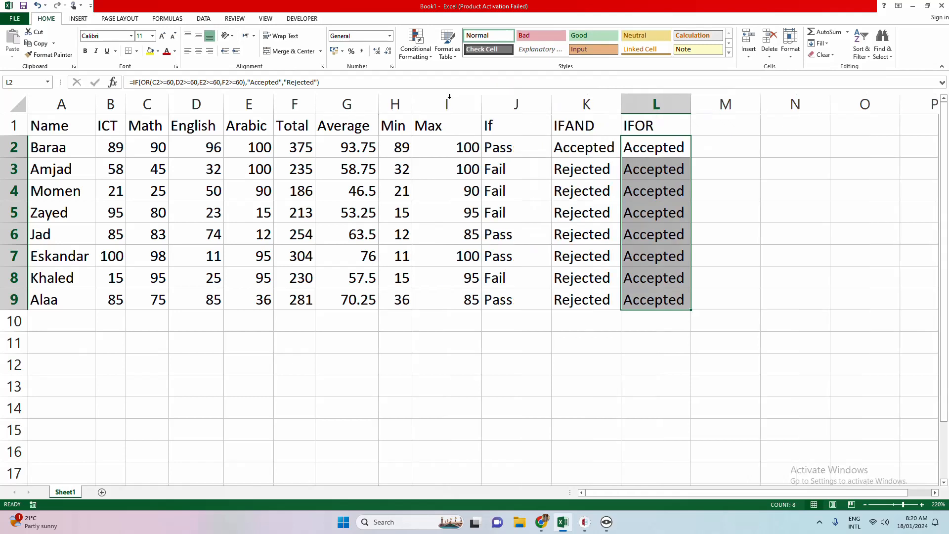
double_click(482, 98)
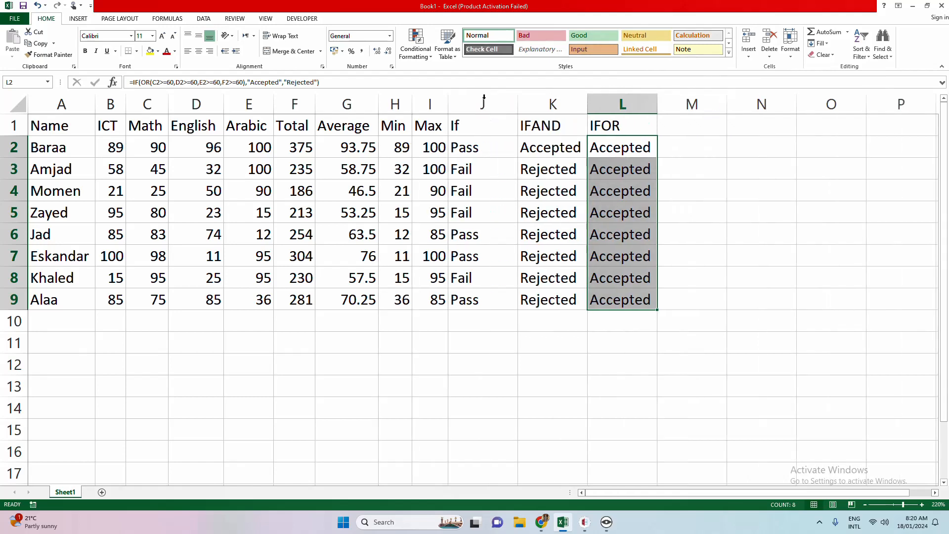
double_click(517, 99)
double_click(555, 98)
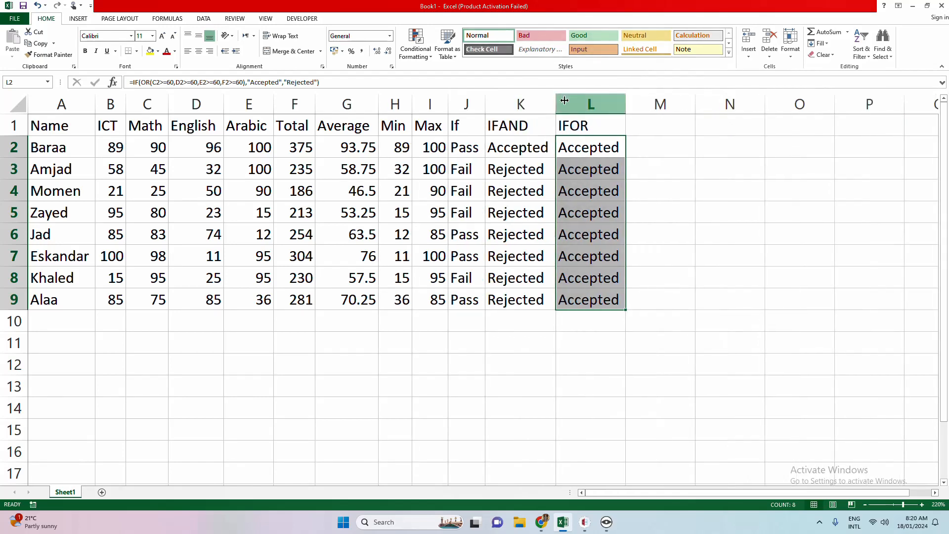
double_click(624, 97)
Enter the column header NestedIF in cell M1.
click(663, 128)
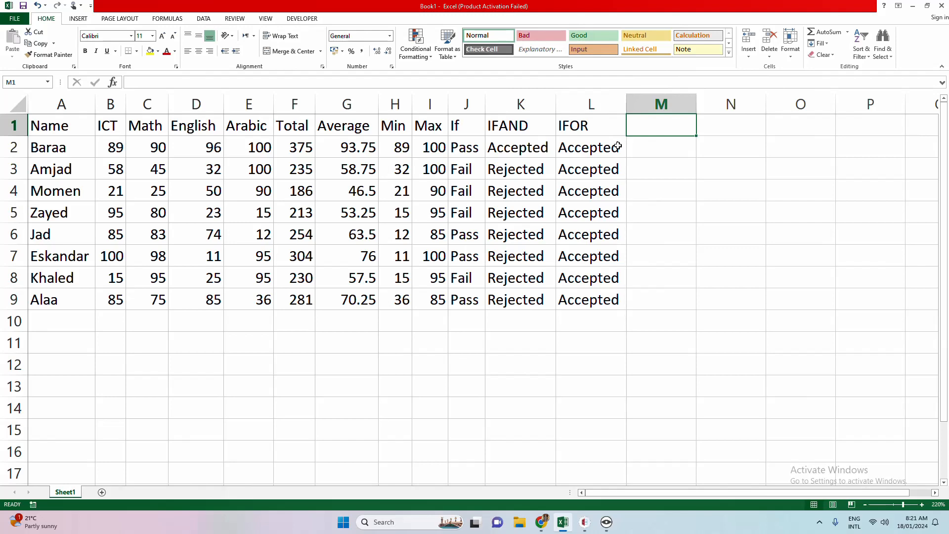
text(Ne)
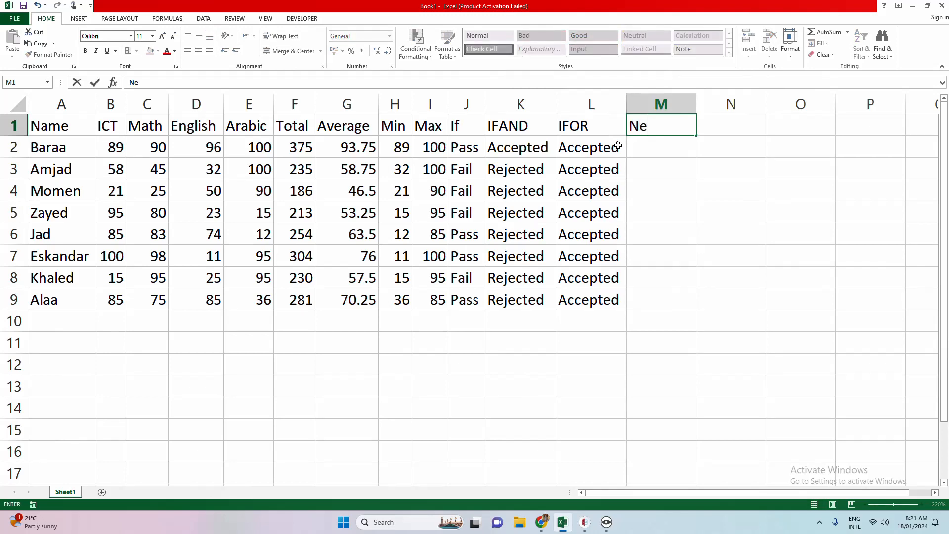
text(stedIF)
Begin an IF formula in M2 that tests whether the average in G2 equals 100.
click(643, 148)
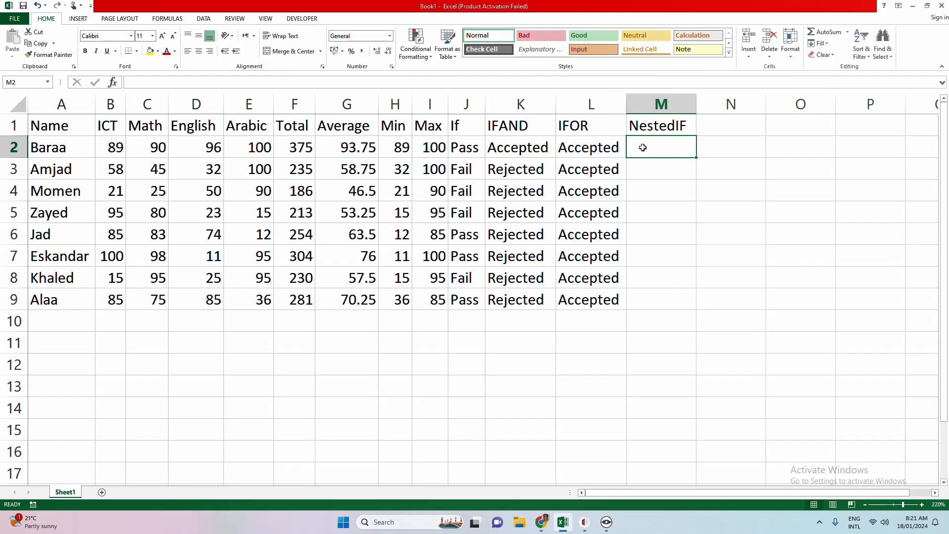
text(=if)
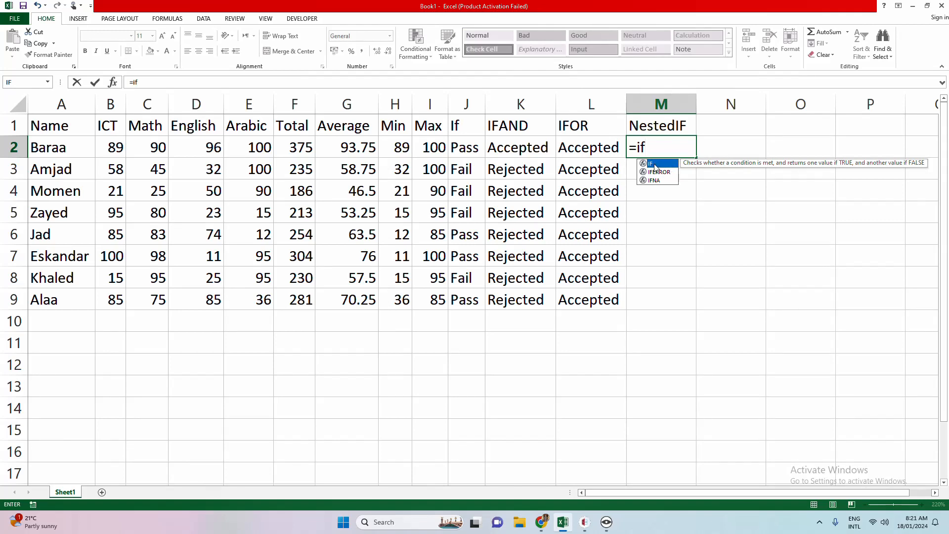
double_click(651, 164)
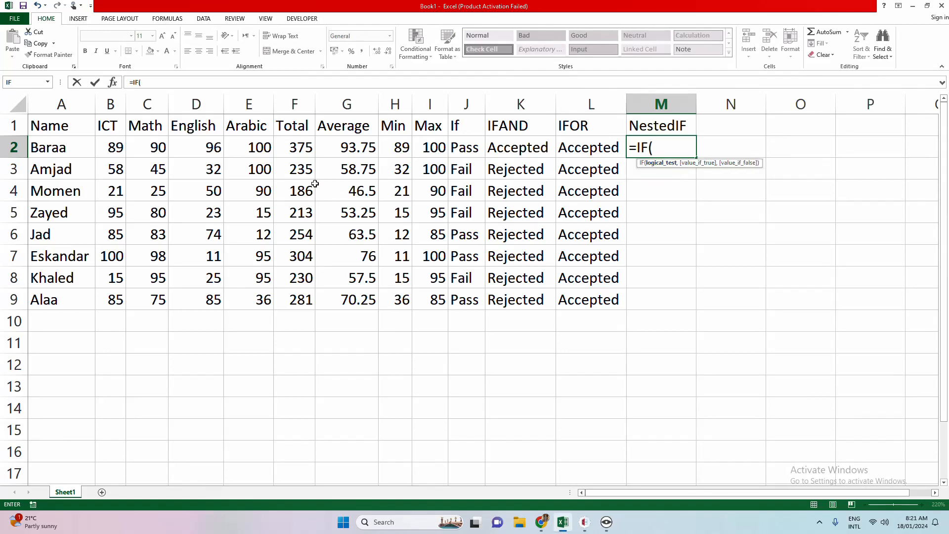
click(346, 149)
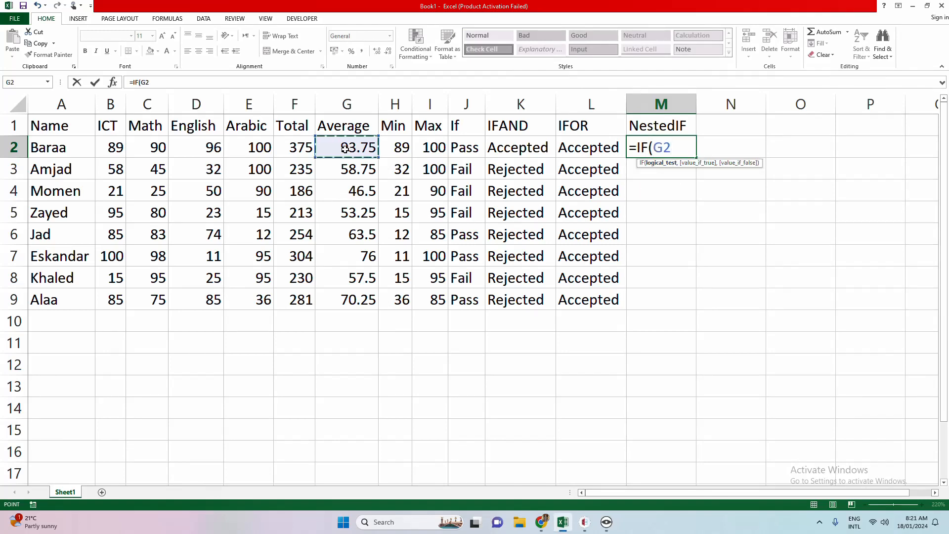
text(>)
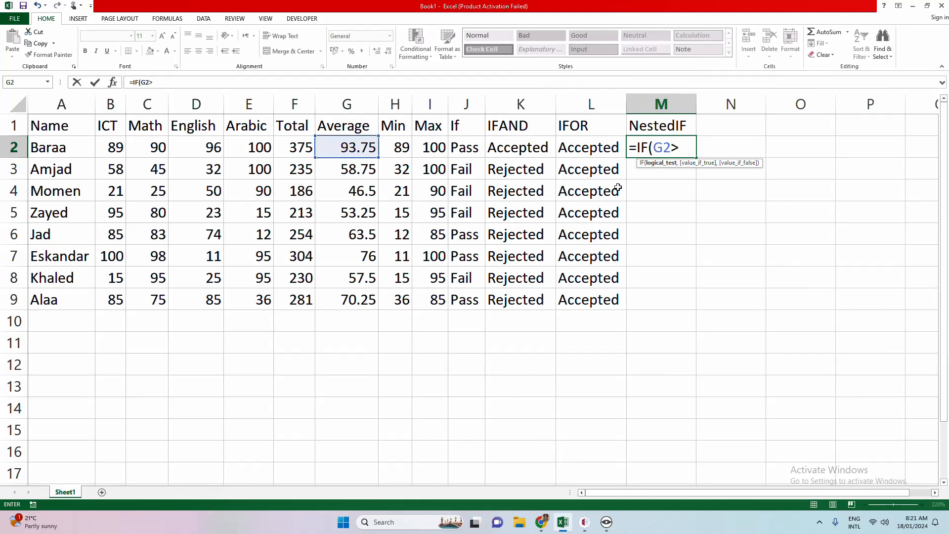
text(=)
key(BackSpace)
key(BackSpace)
text(=100,)
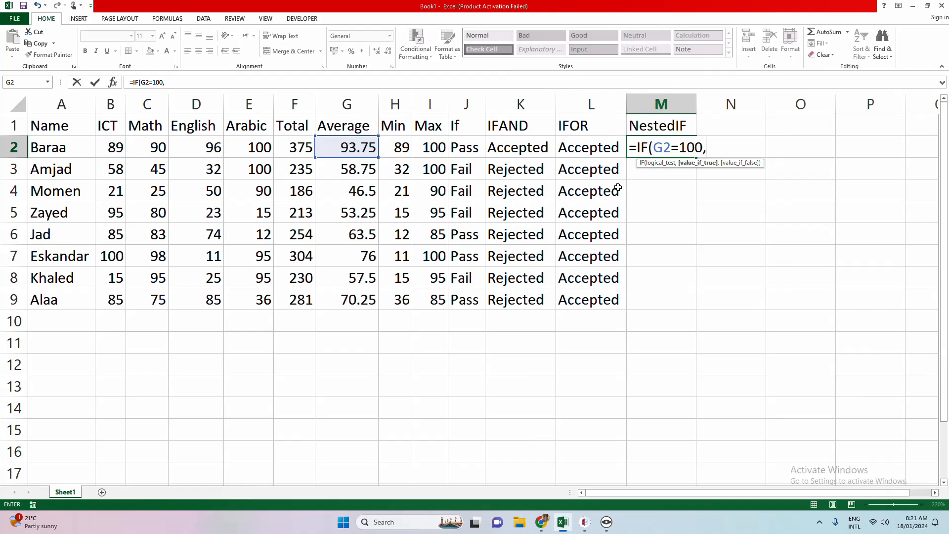
Set "A*" as the value returned when the G2=100 test in M2 is true.
text("")
click(715, 143)
text(A+)
text(,)
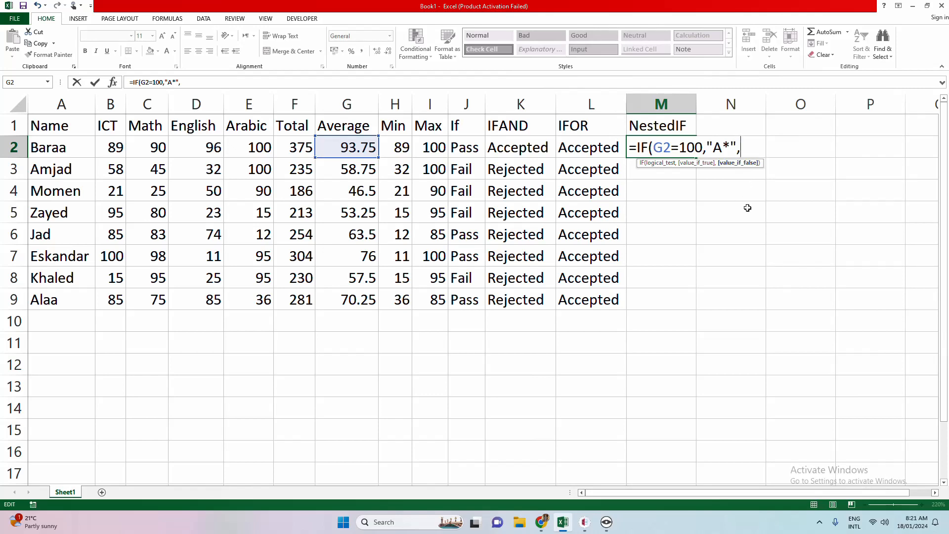
Nest a second IF as the false value in M2, returning "A" when G2>=95.
text(IF()
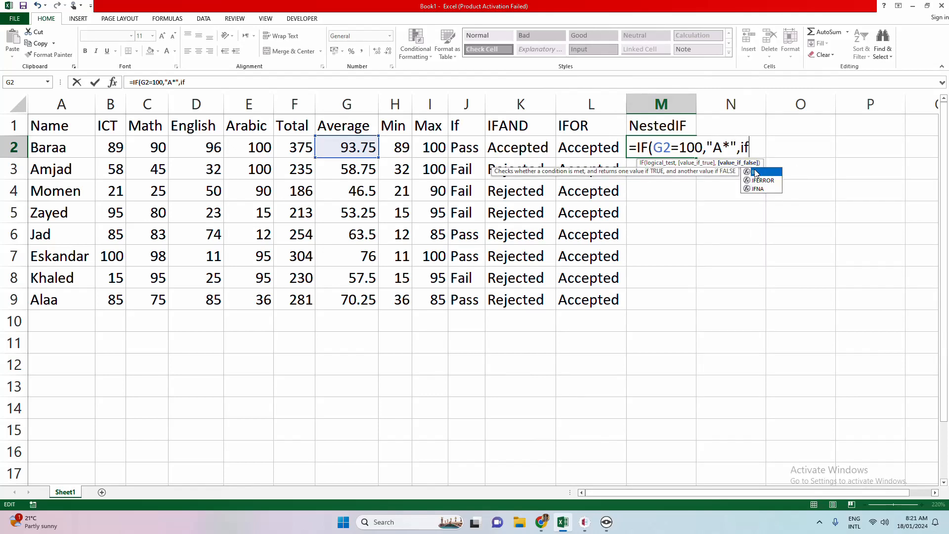
click(338, 151)
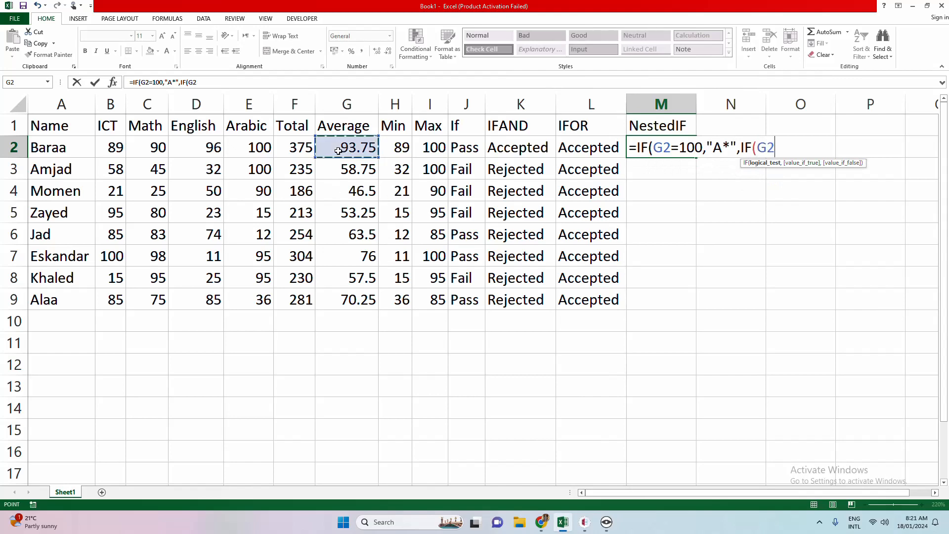
text(>)
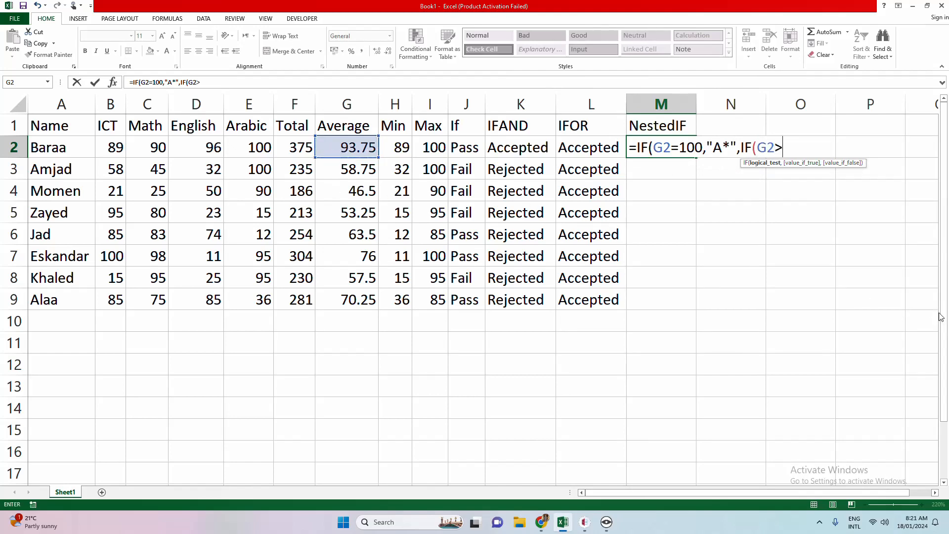
text(=95,)
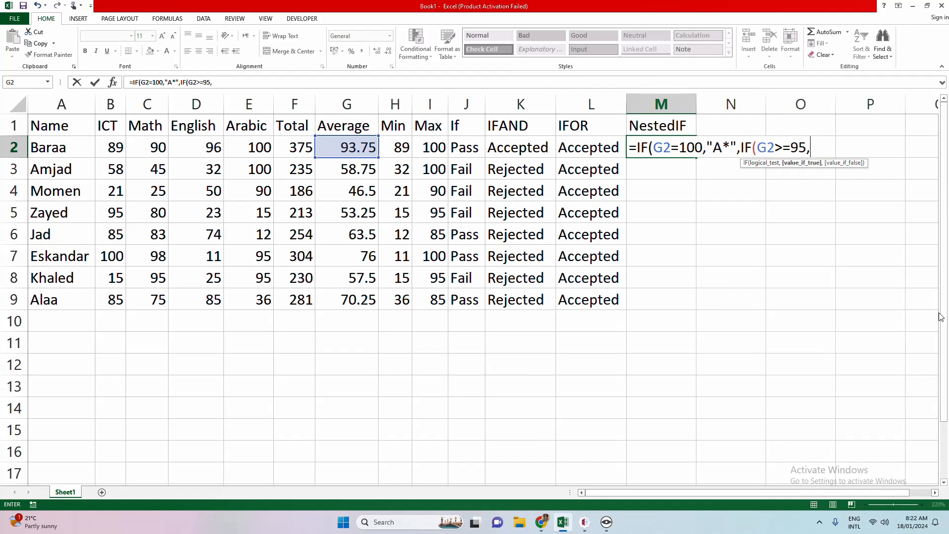
text("")
click(818, 149)
text(A)
Commit the M2 formula with the suggested correction, and reopen it to remove the two closing parentheses.
key(Return)
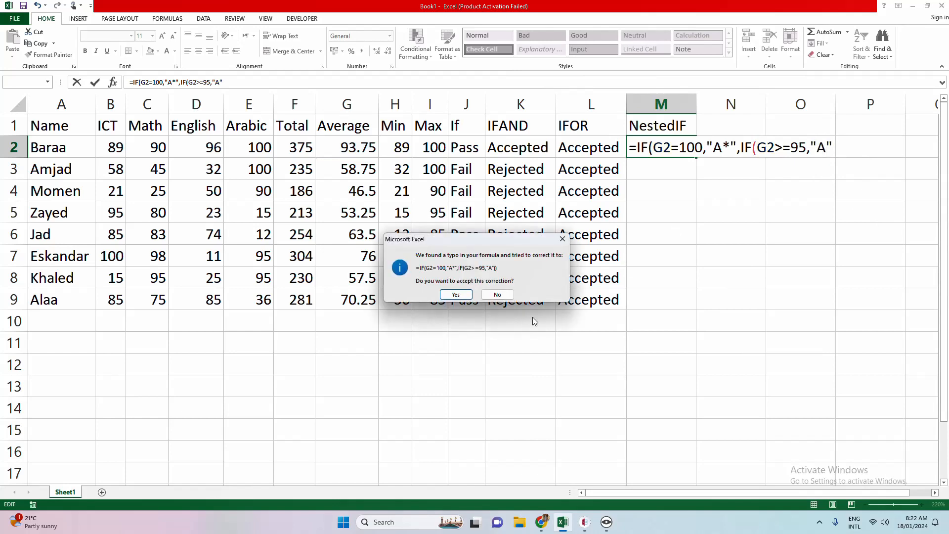
click(456, 295)
click(841, 151)
double_click(663, 147)
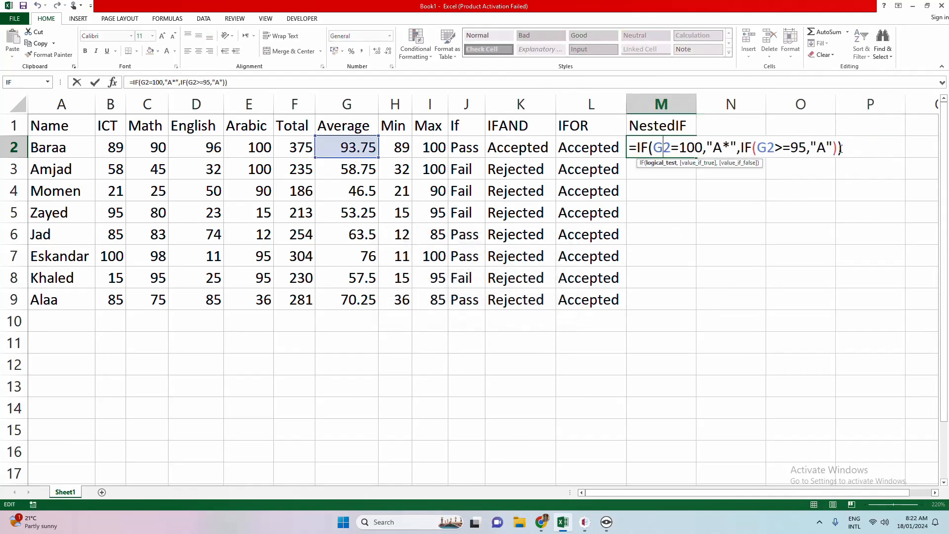
click(833, 147)
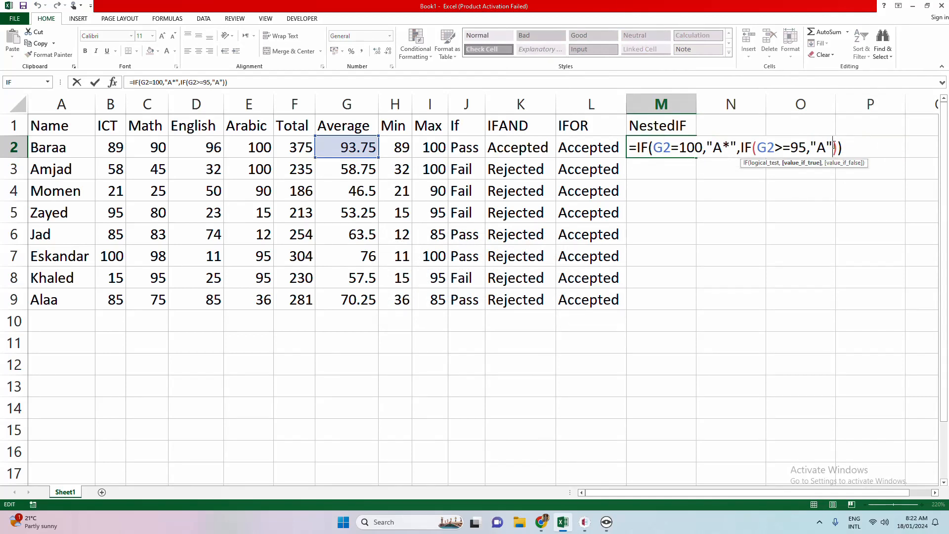
click(839, 148)
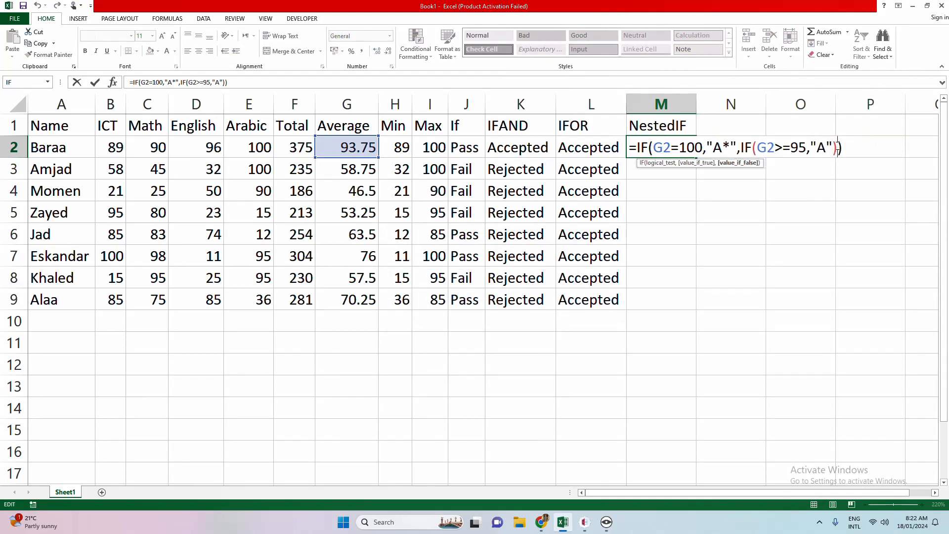
drag(834, 148, 839, 148)
key(BackSpace)
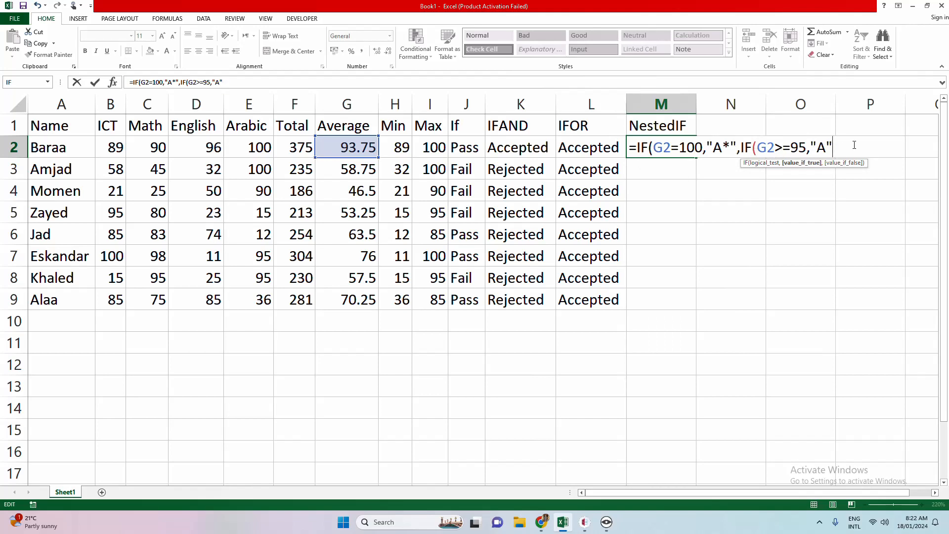
Nest a third IF in the M2 formula testing whether G2>=90, with empty quotes as its true value.
text(,IF()
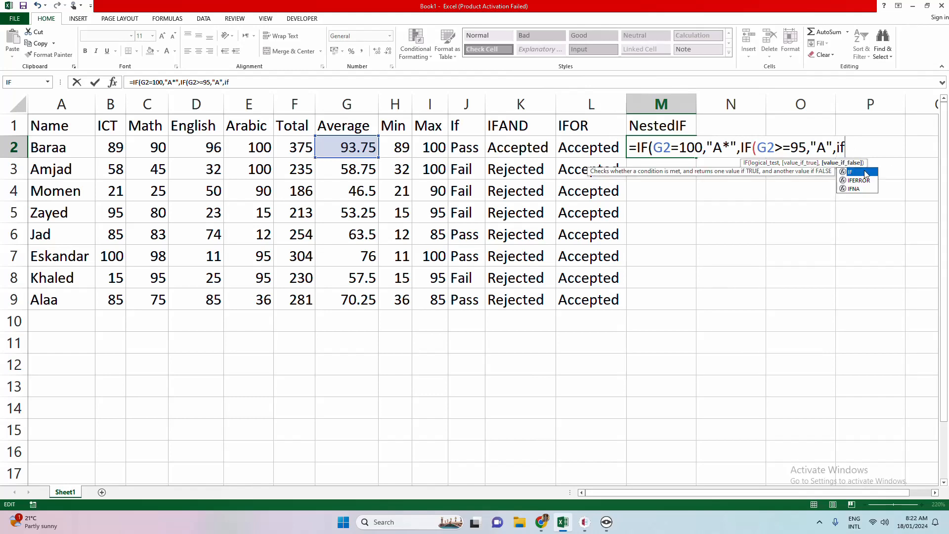
click(357, 149)
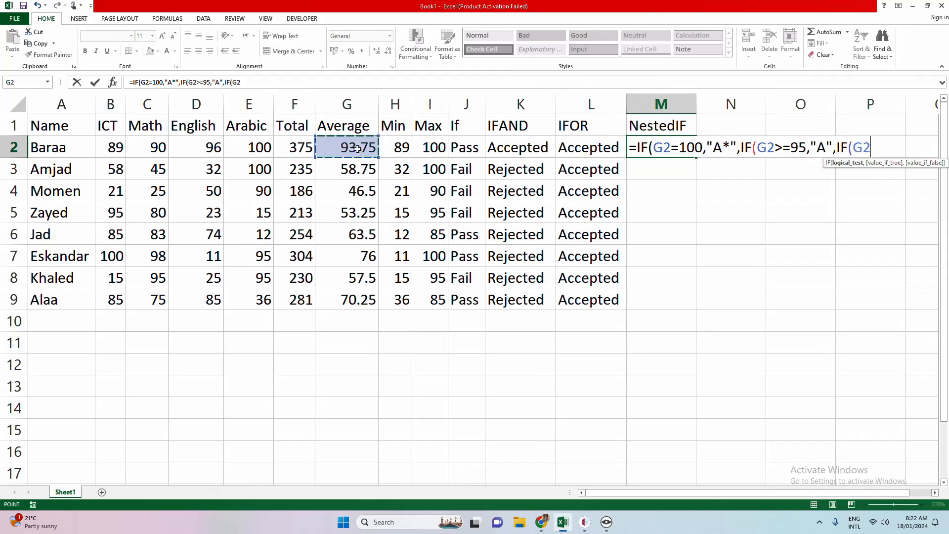
text(>=90)
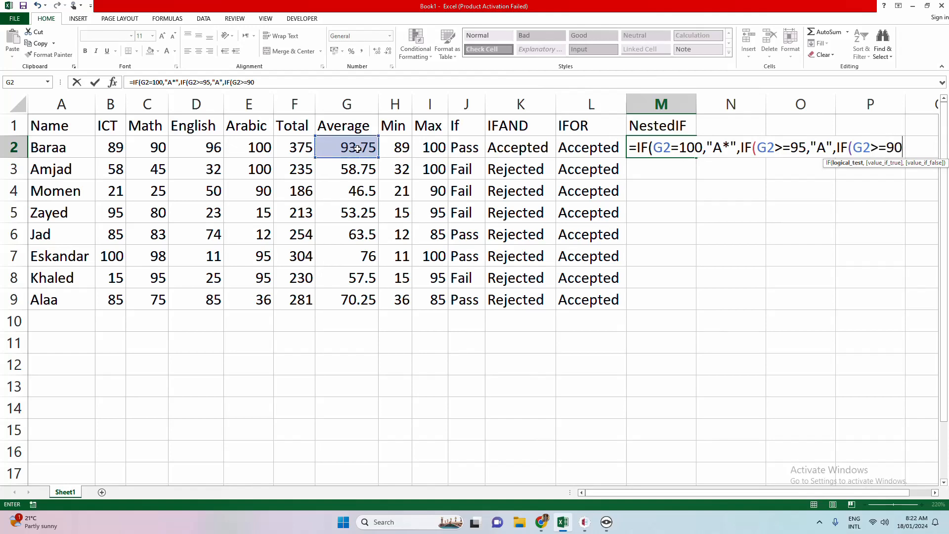
text(,"")
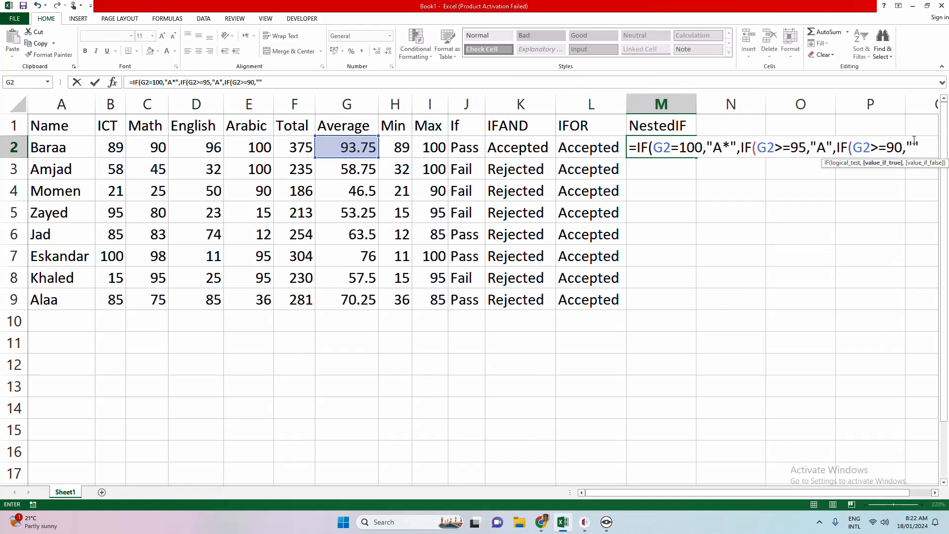
Change the result for G2>=95 to "A+" and set the result for G2>=90 to "A" in the M2 formula.
click(828, 147)
text(+)
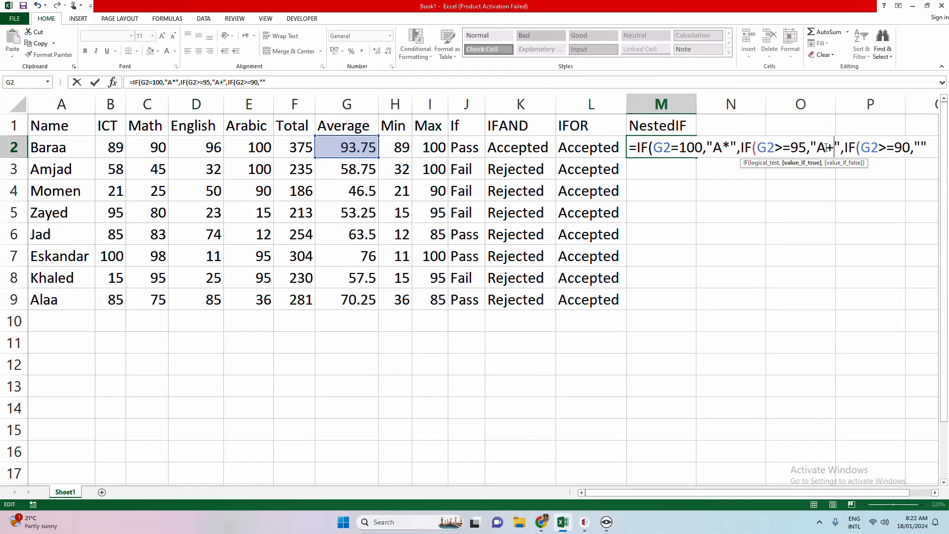
click(922, 147)
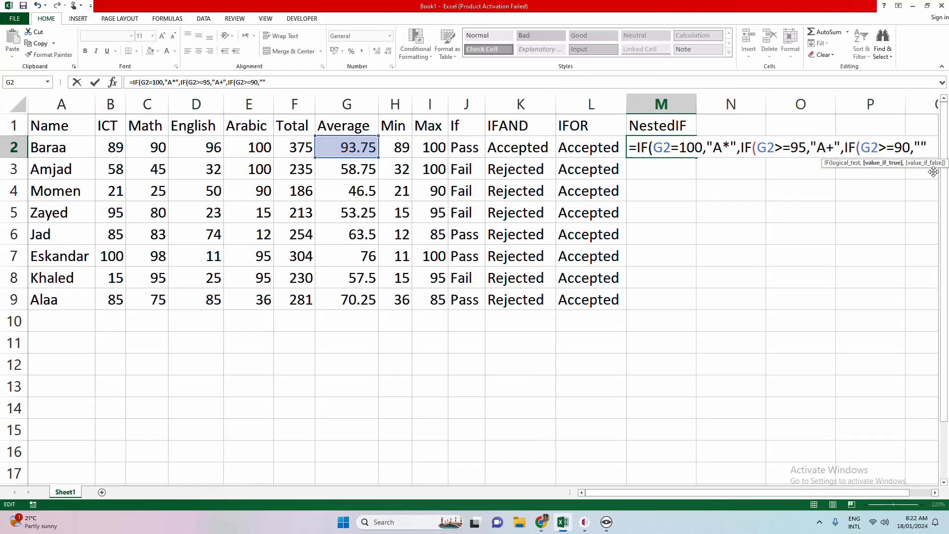
text(A",)
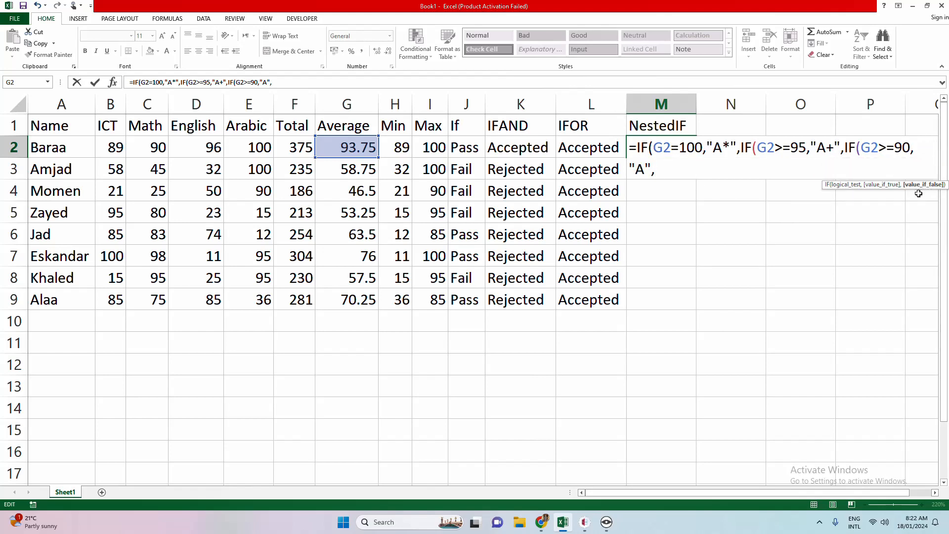
Nest a fourth IF as the next false value in the M2 formula, returning "A-" when G2>=85.
text(if)
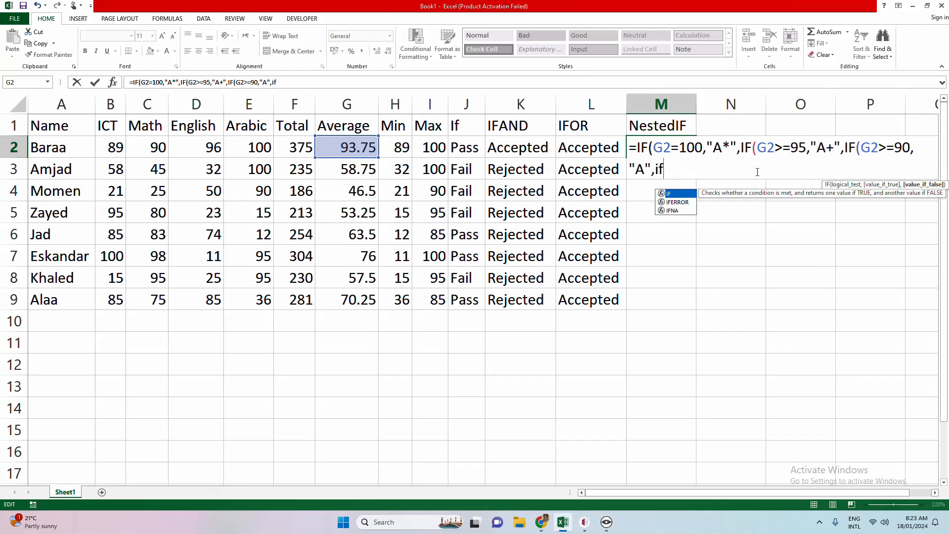
double_click(676, 194)
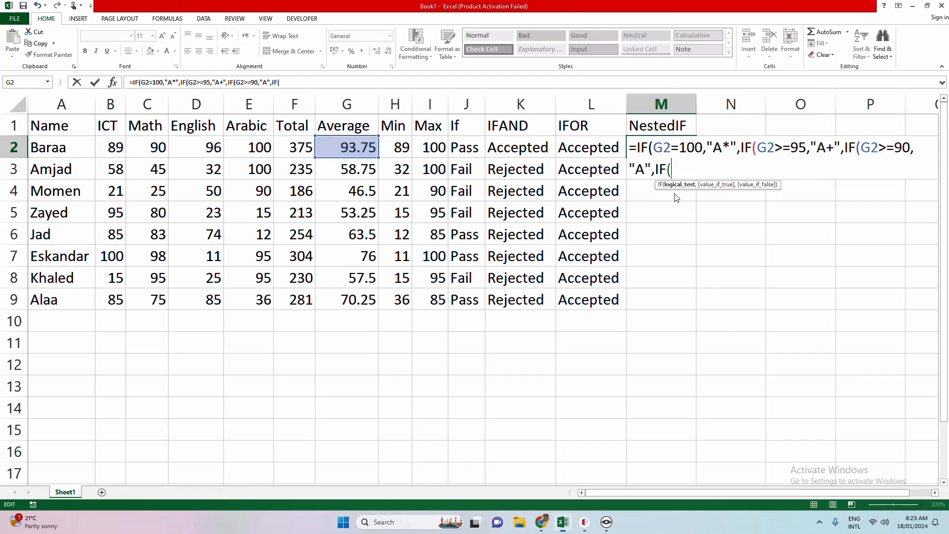
click(346, 150)
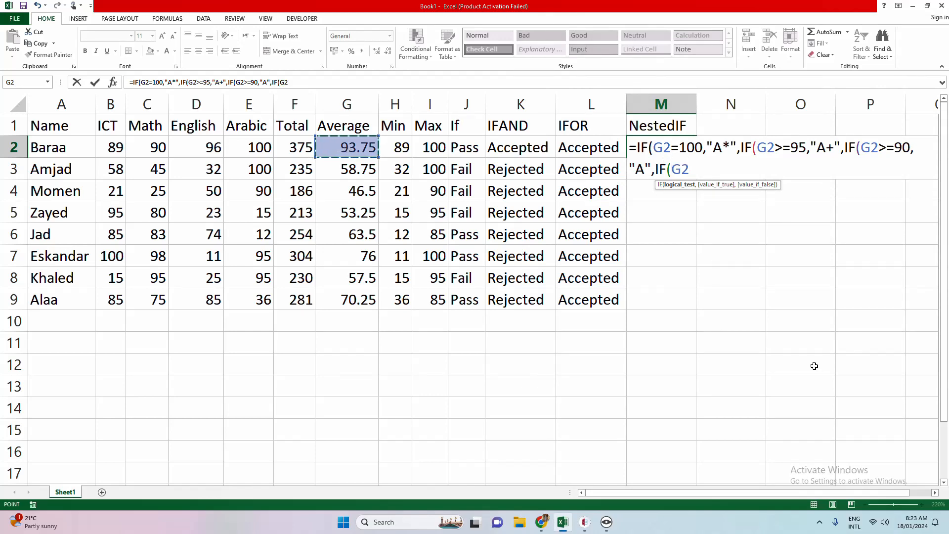
text(>=85)
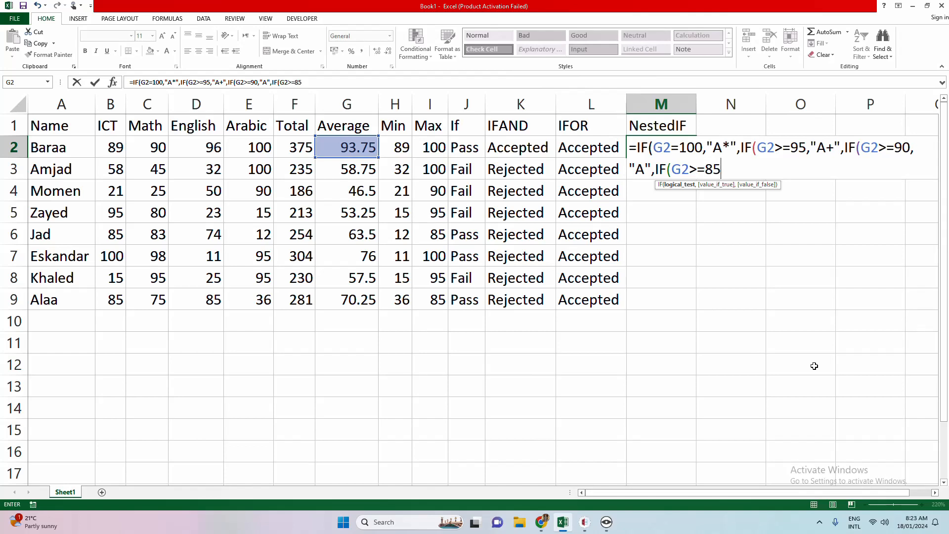
text(,"")
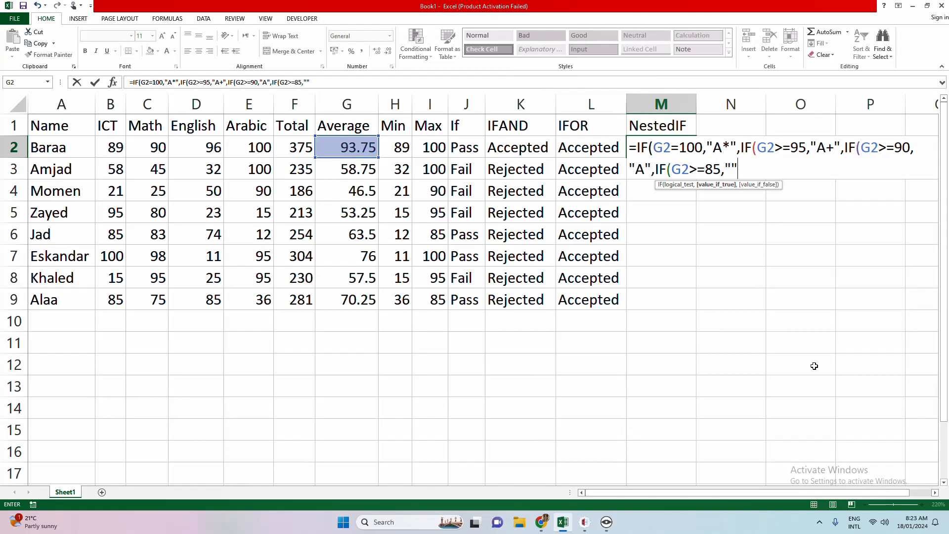
click(730, 165)
text(A-)
text(,)
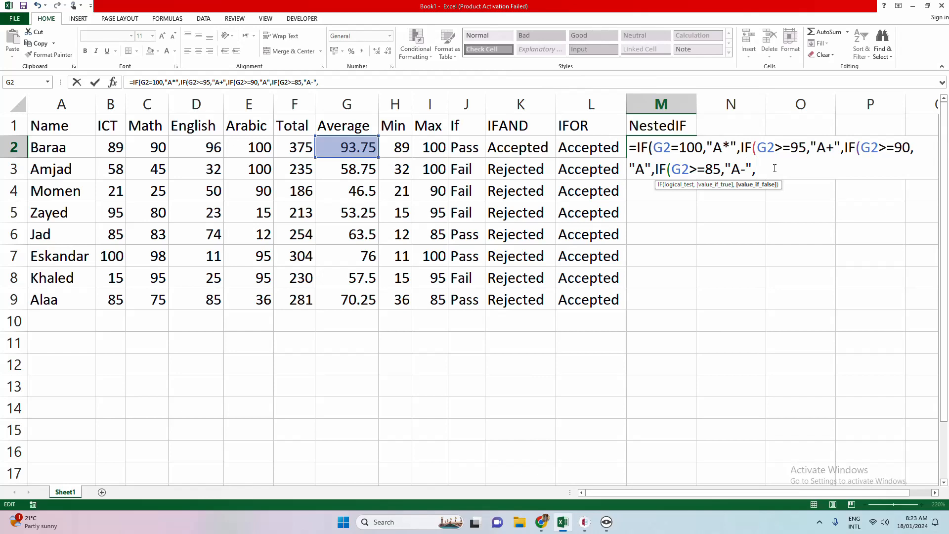
Nest a fifth IF as the next false value in the M2 formula, returning "B+" when G2>=80.
text(IF()
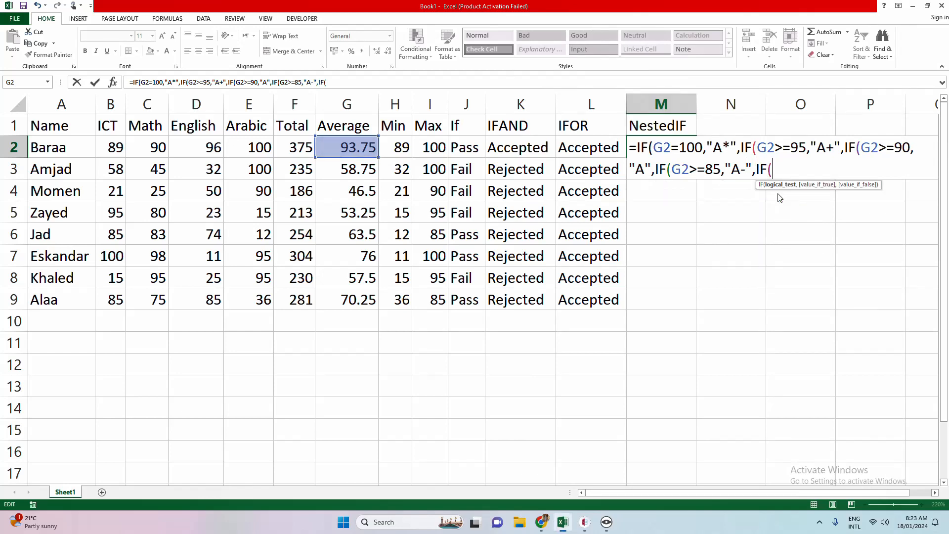
click(364, 148)
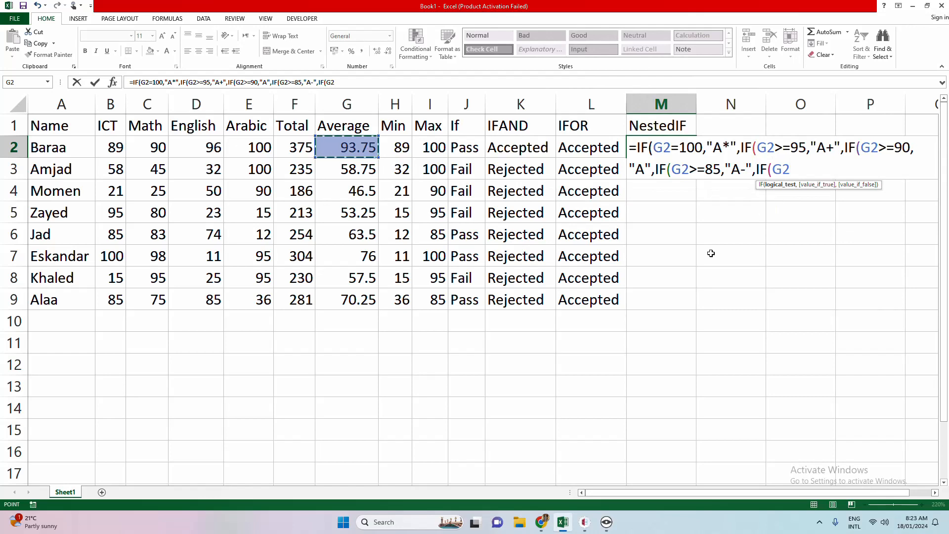
text(>=)
text(80)
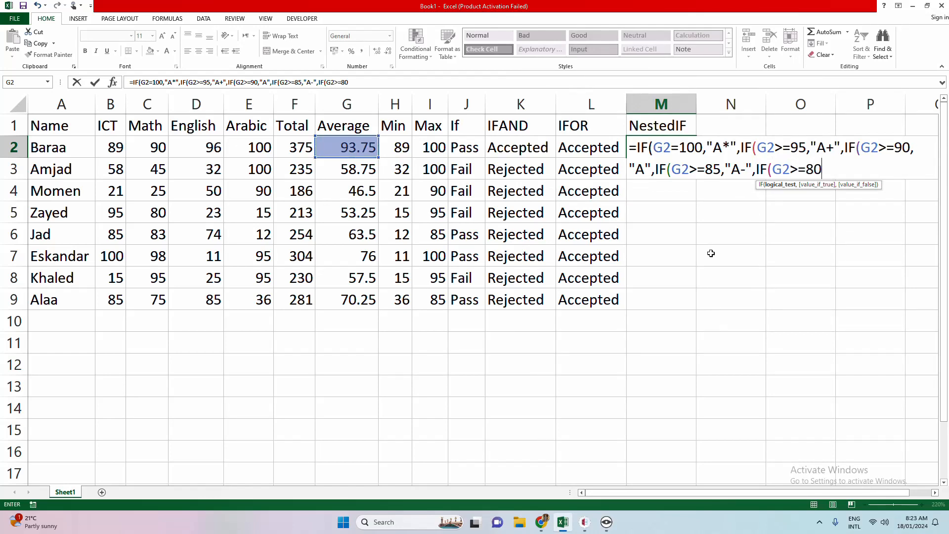
text(,"")
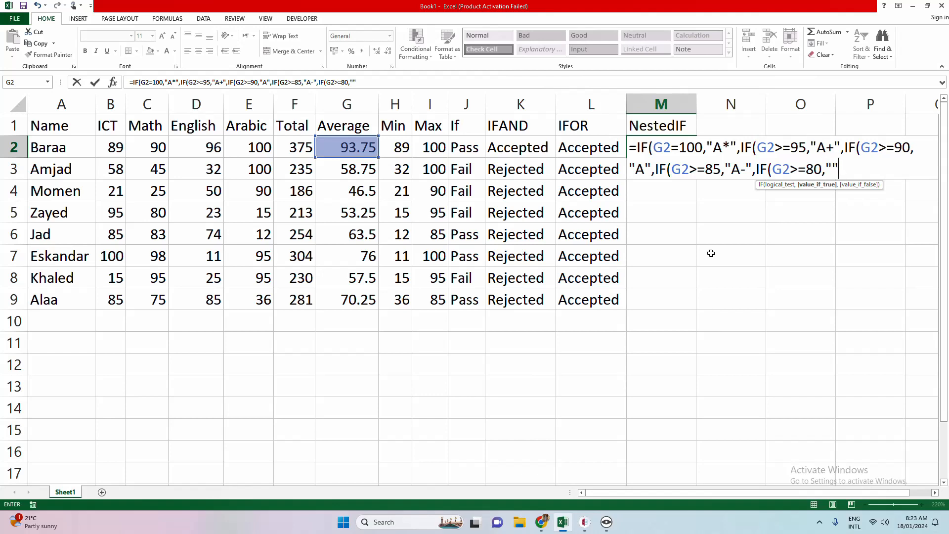
click(834, 168)
text(B+)
click(876, 166)
text(,)
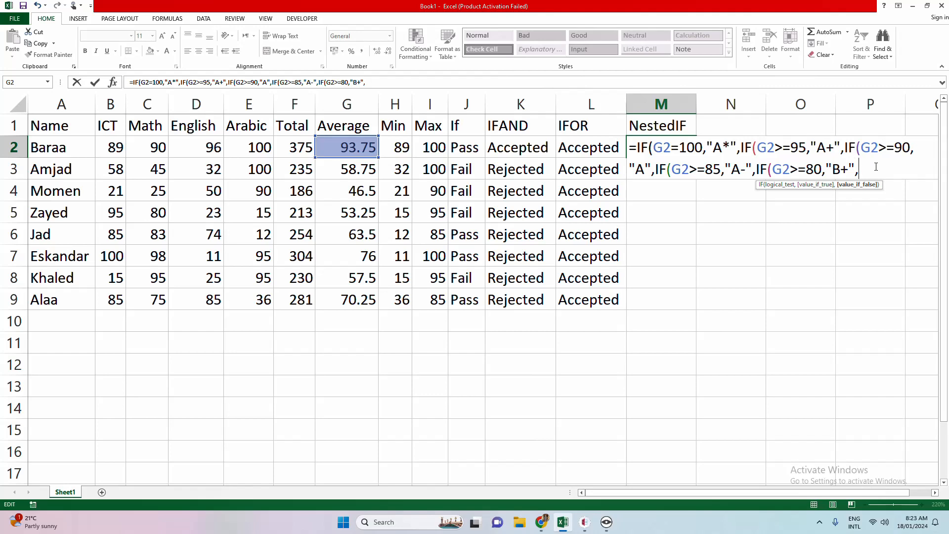
Nest a sixth IF as the next false value in the M2 formula, returning "B" when G2>=75.
text(IF()
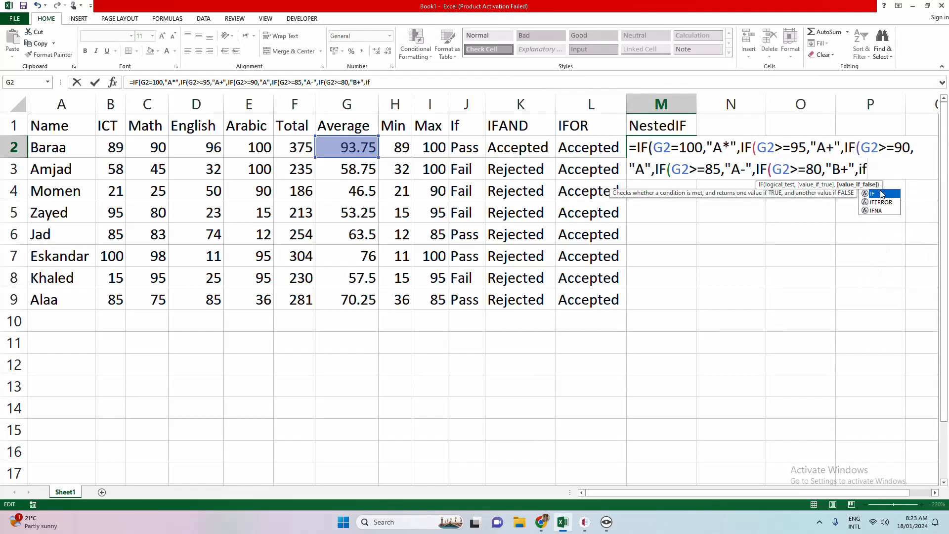
click(346, 146)
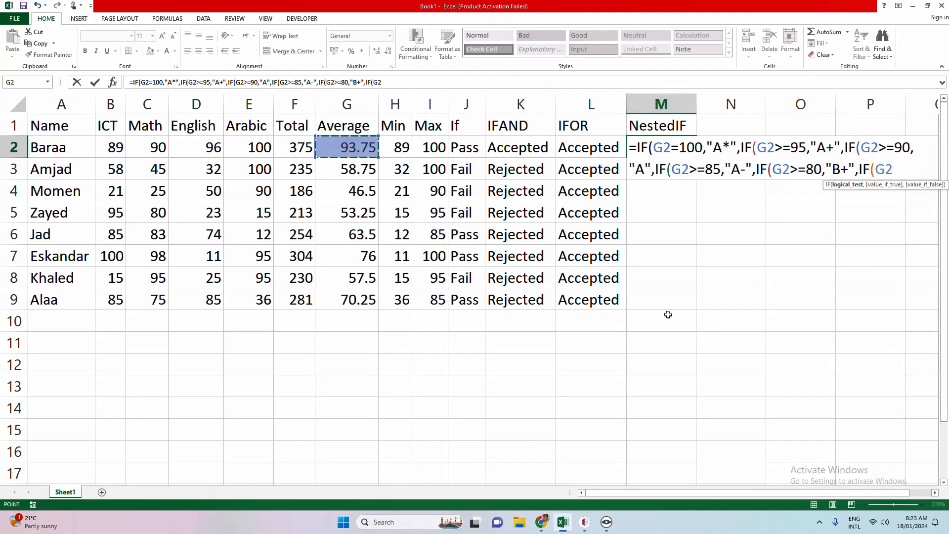
text(>=75)
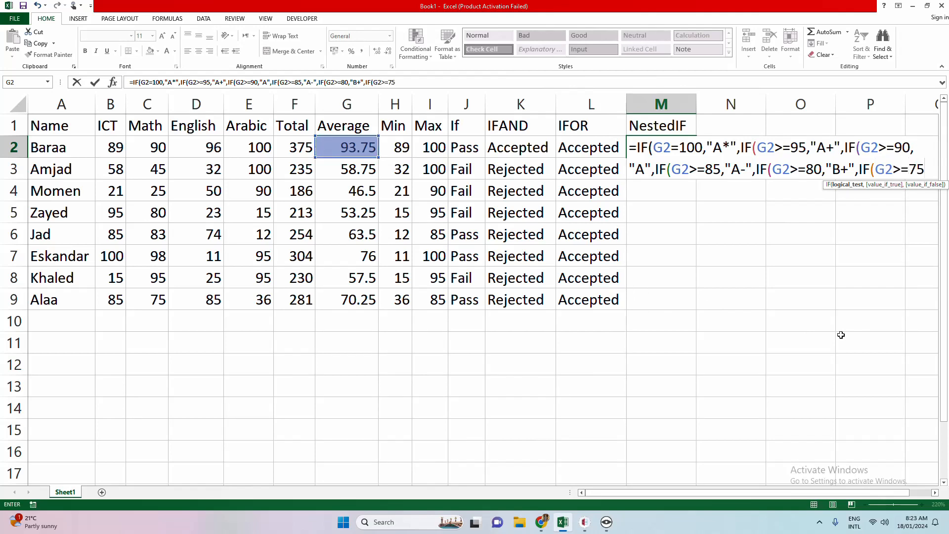
text(,"")
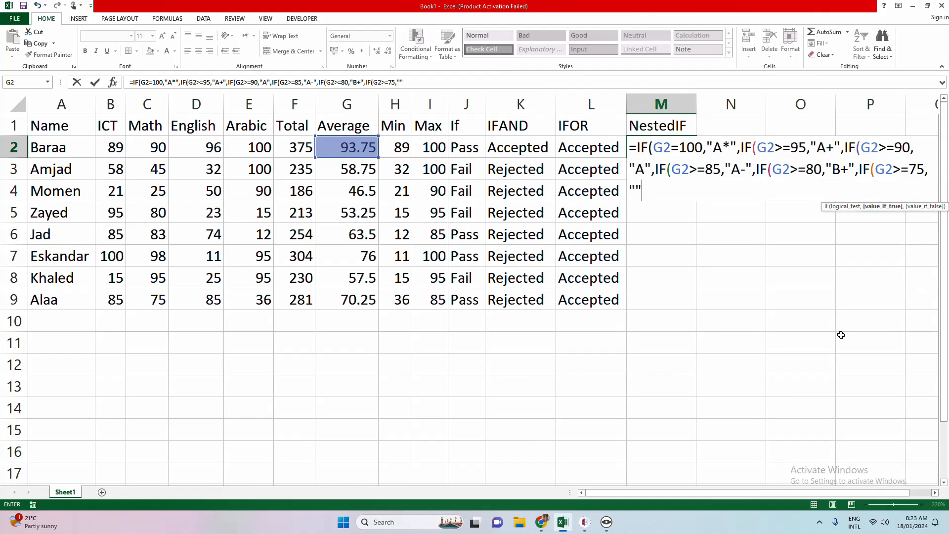
click(642, 192)
text(B)
key(Right)
Nest a seventh IF as the next false value in the M2 formula, returning "B-" when G2>=70.
text(,if)
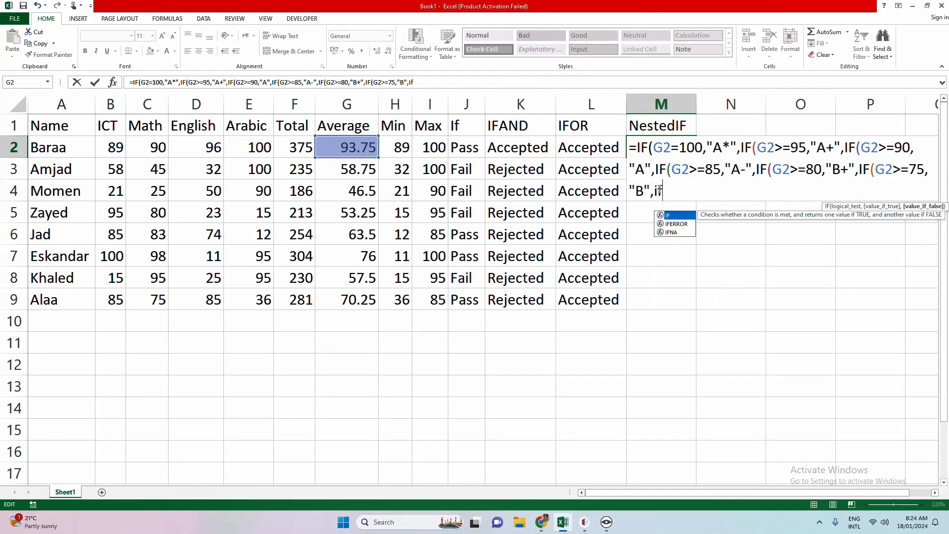
key(Tab)
click(348, 152)
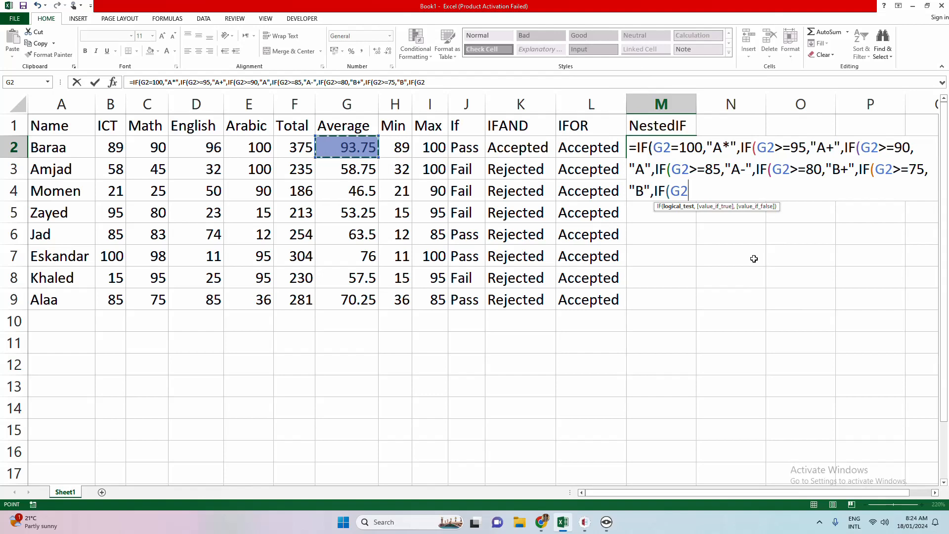
text(>=70)
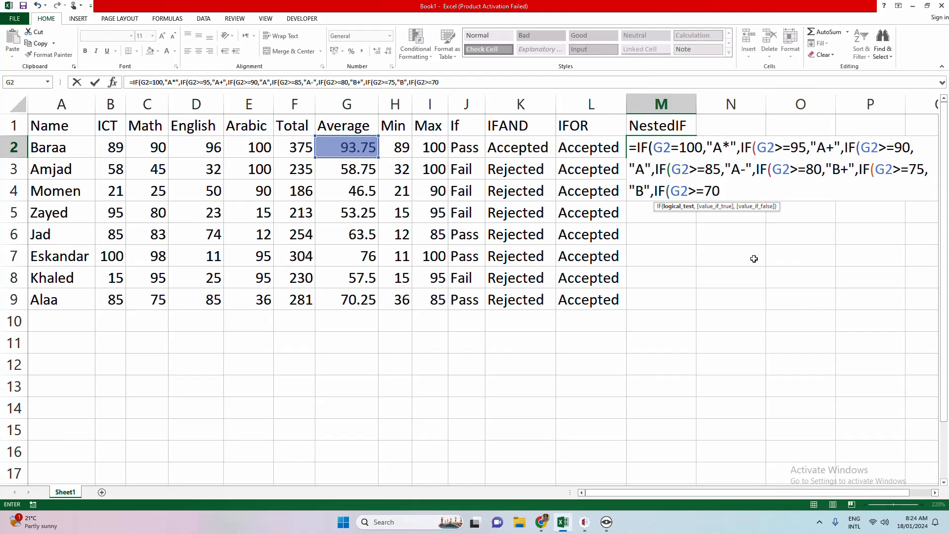
text(,"")
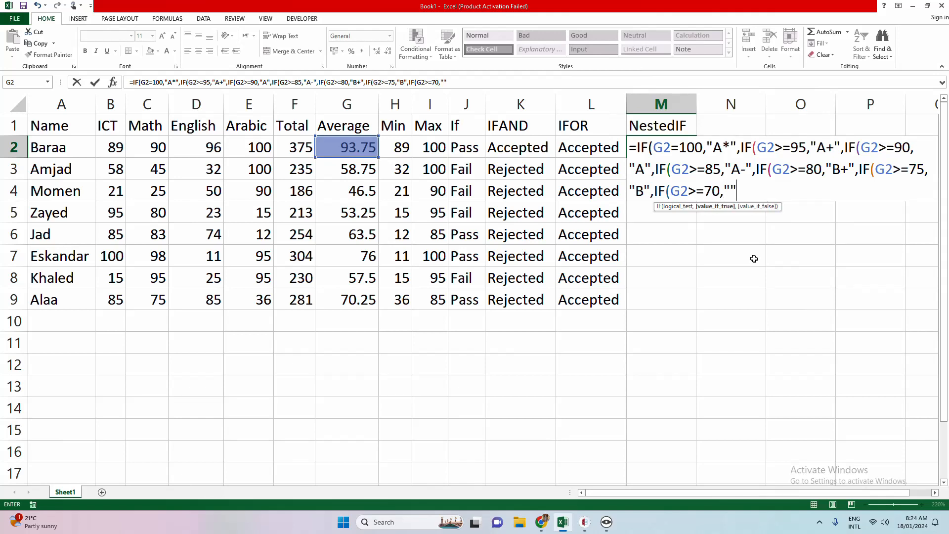
click(732, 189)
text(B-)
click(755, 187)
Nest an eighth IF as the next false value in the M2 formula, returning "C+" when G2>=65.
text(,if)
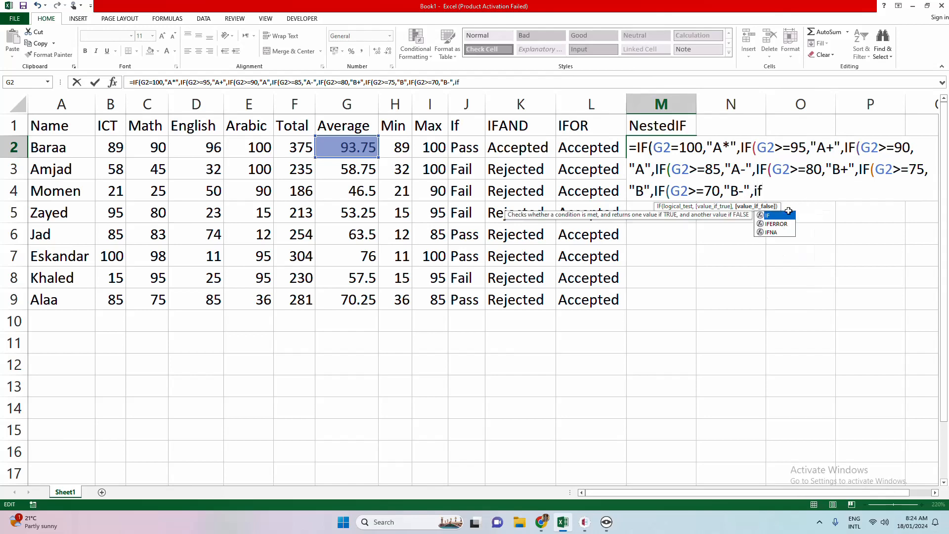
double_click(775, 219)
click(350, 148)
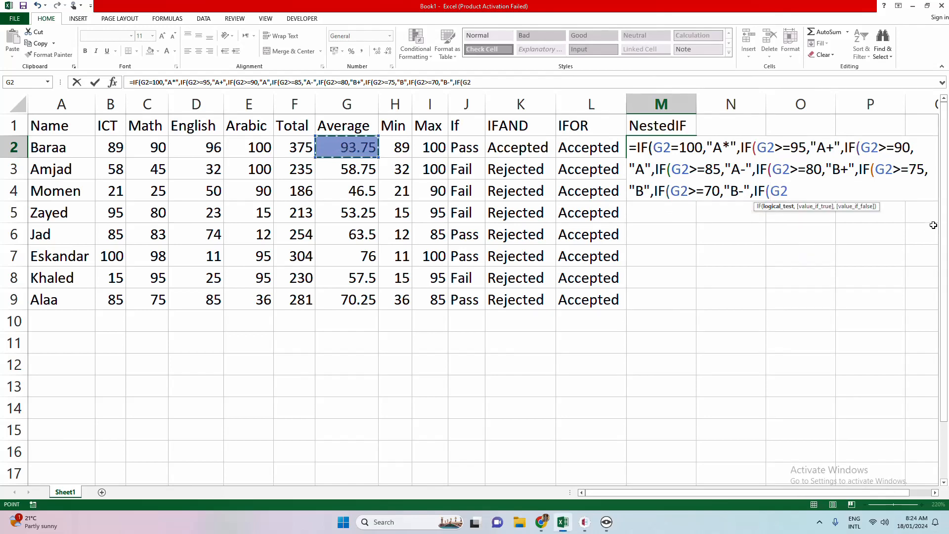
text(>=65,)
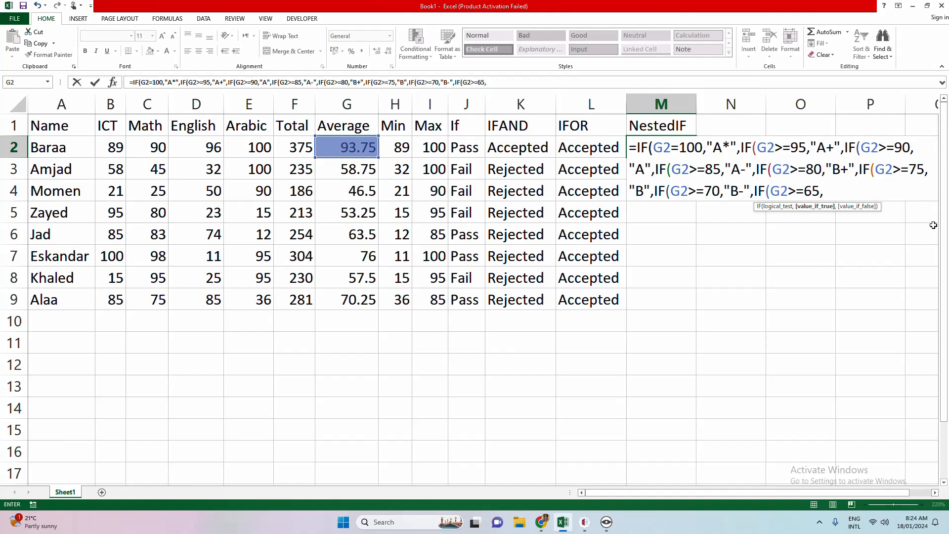
text("")
key(F2)
key(Left)
text(C+)
key(Right)
text(,)
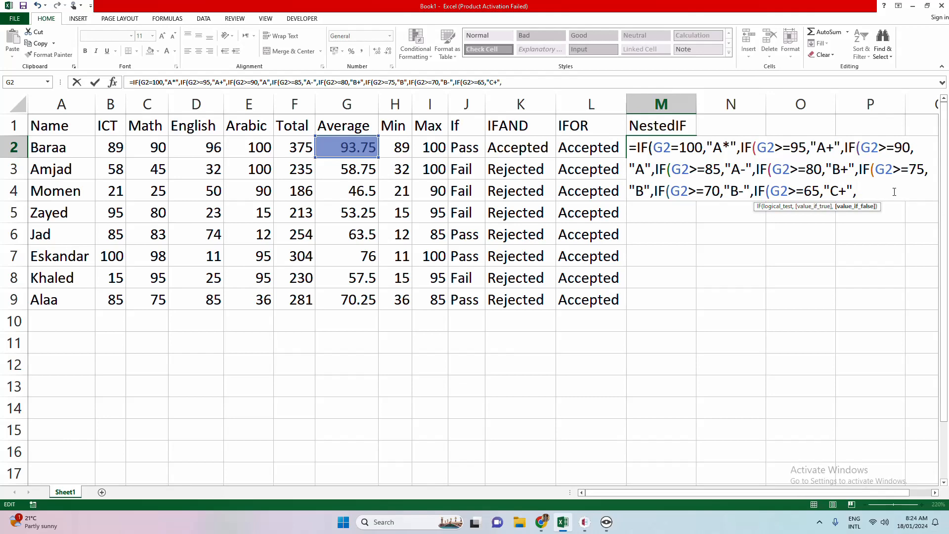
Extend the nested IF formula in M2 with a further IF that returns "C" when G2>=60.
text(IF()
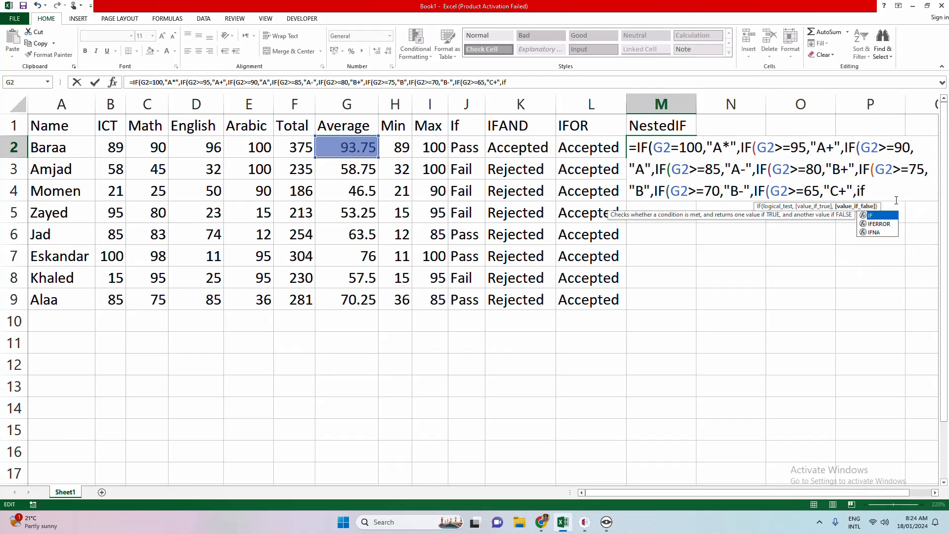
click(346, 148)
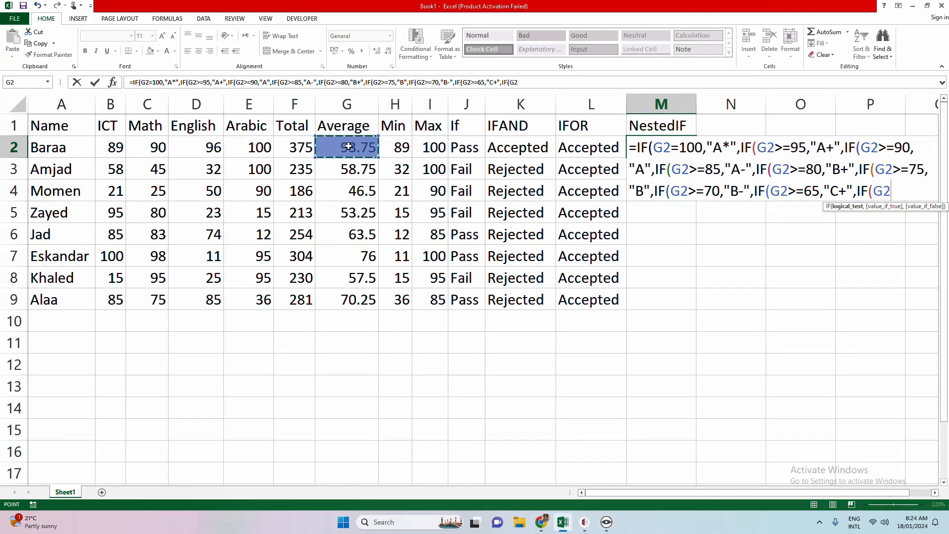
text(>=60)
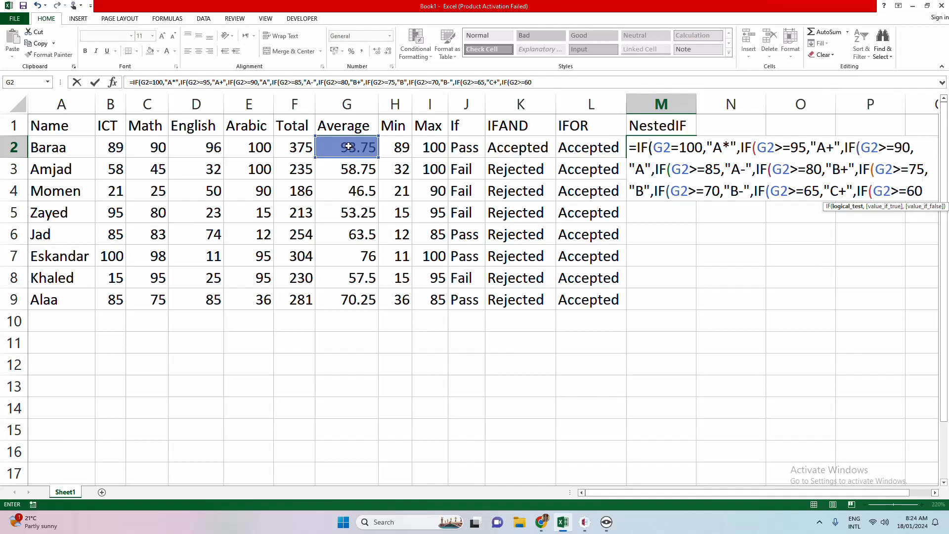
text(,"")
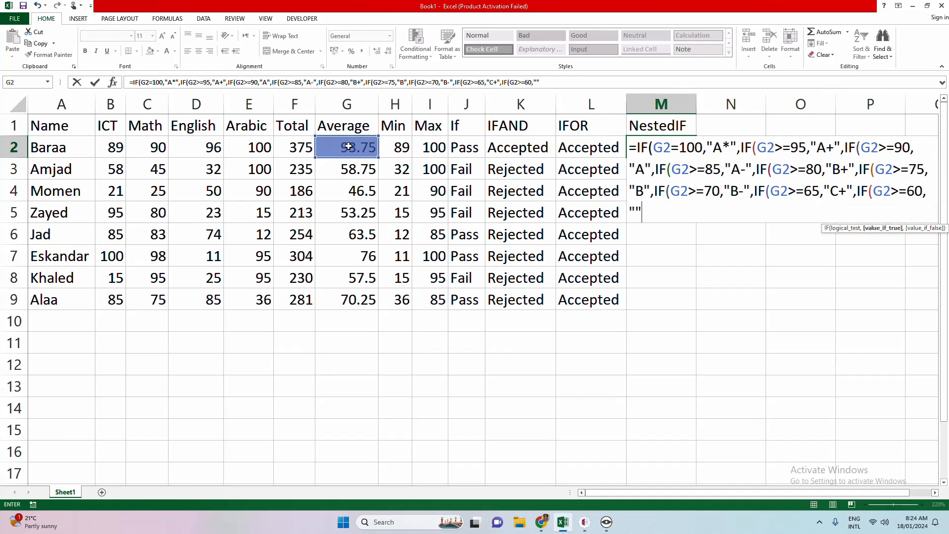
click(636, 211)
text(C",)
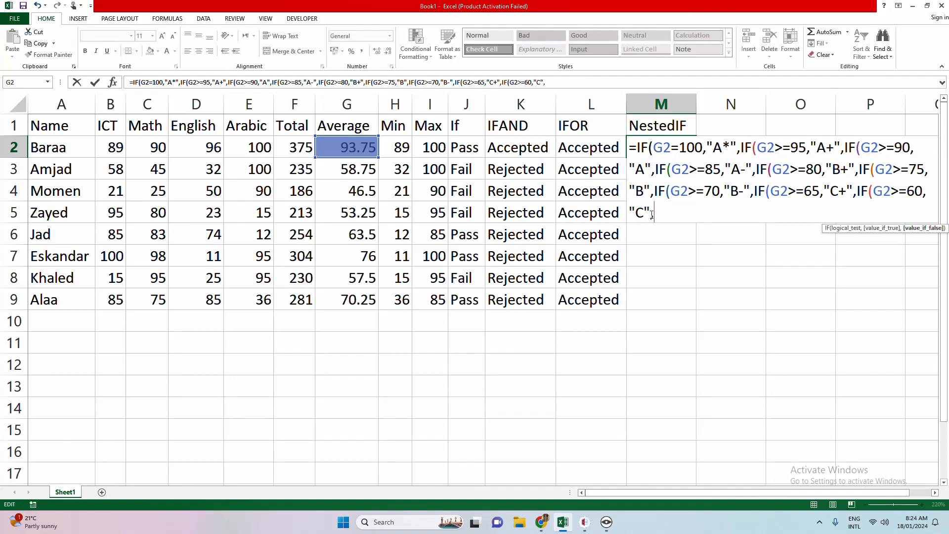
Add another nested IF to the M2 formula that returns "C-" when G2>=55.
text(IF()
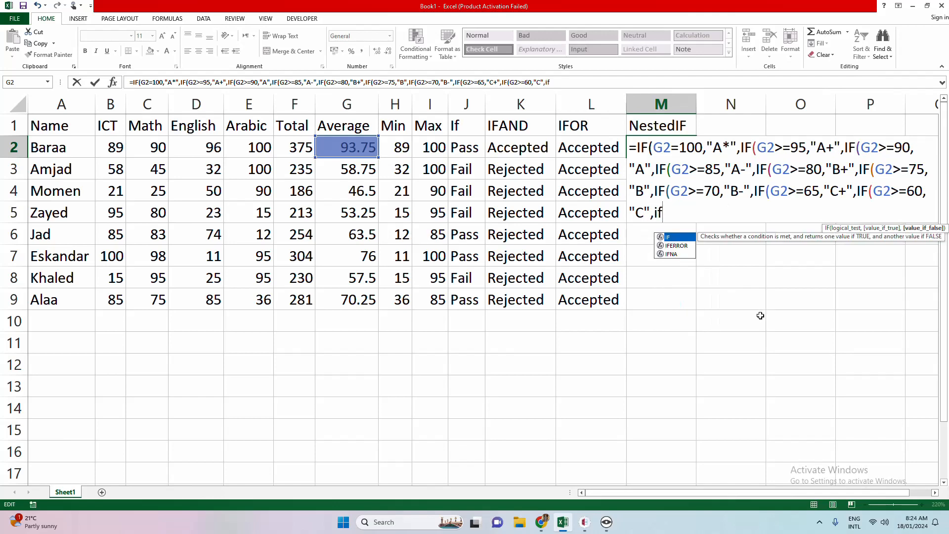
click(360, 149)
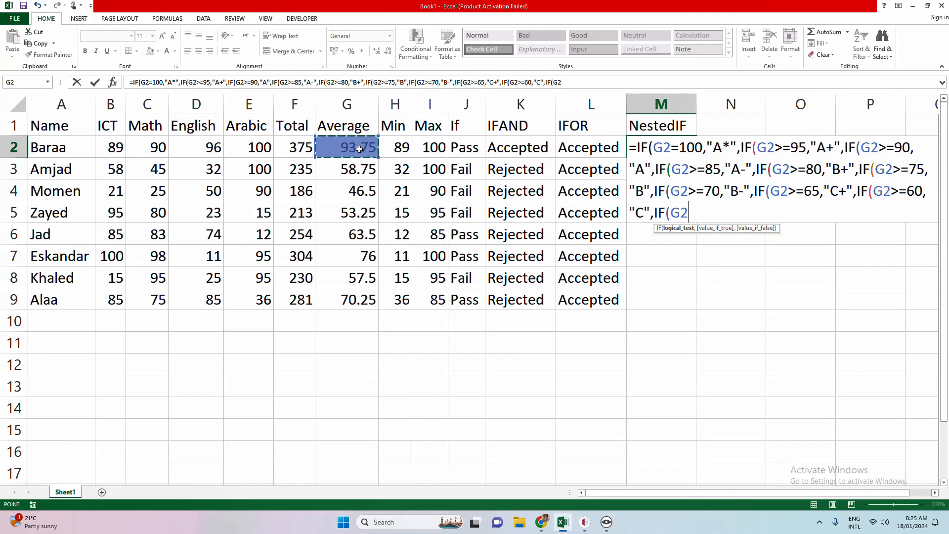
text(>=55)
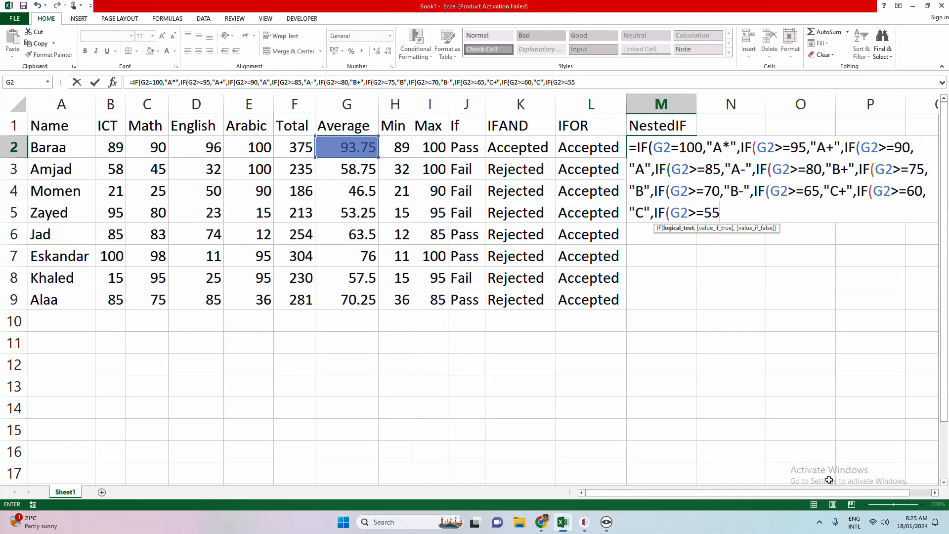
text(,"")
click(732, 212)
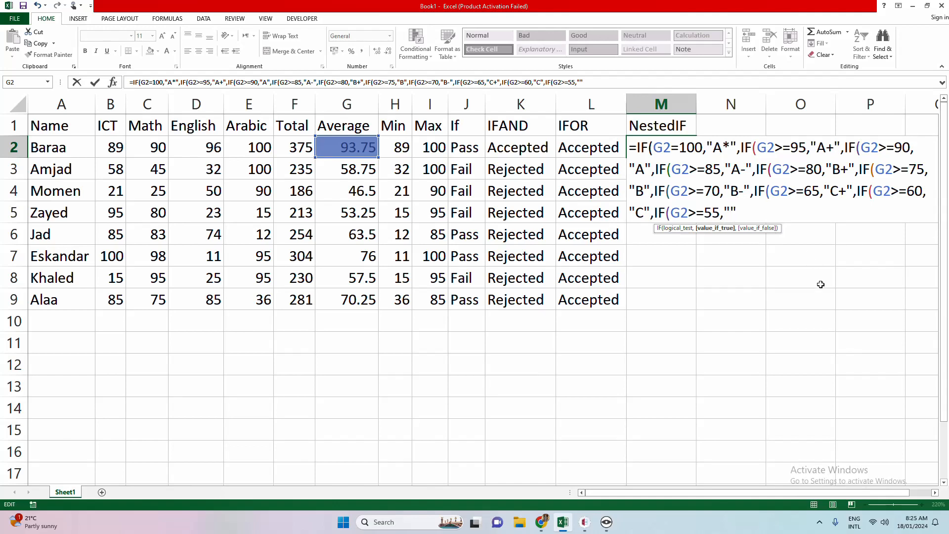
text(C-",)
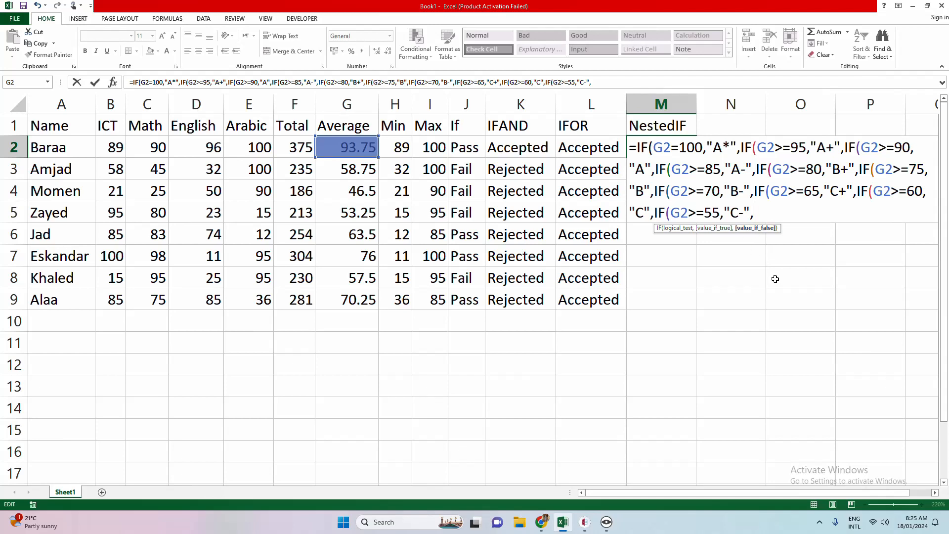
Finish the M2 formula with "D" as the final false value, close all ten parentheses and commit it.
text(","D)
click(788, 213)
text())))))
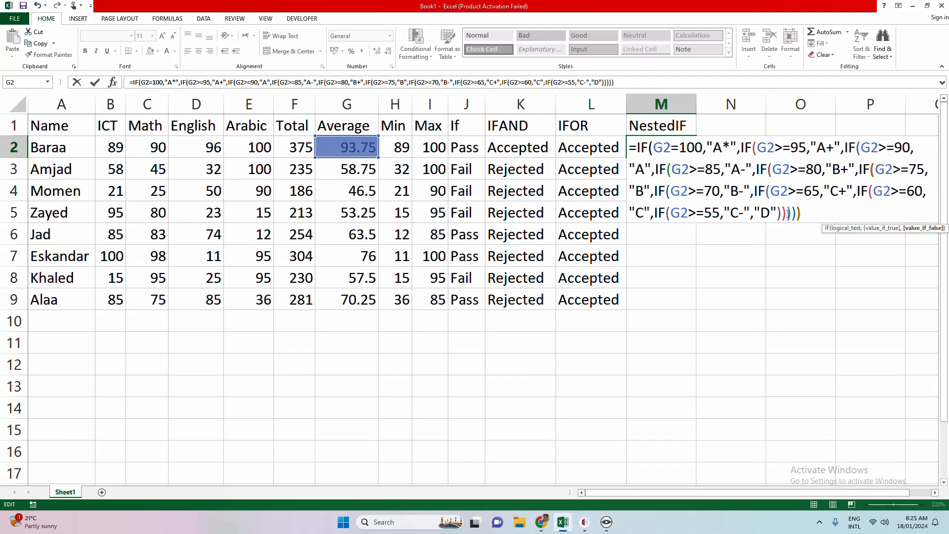
text()))))
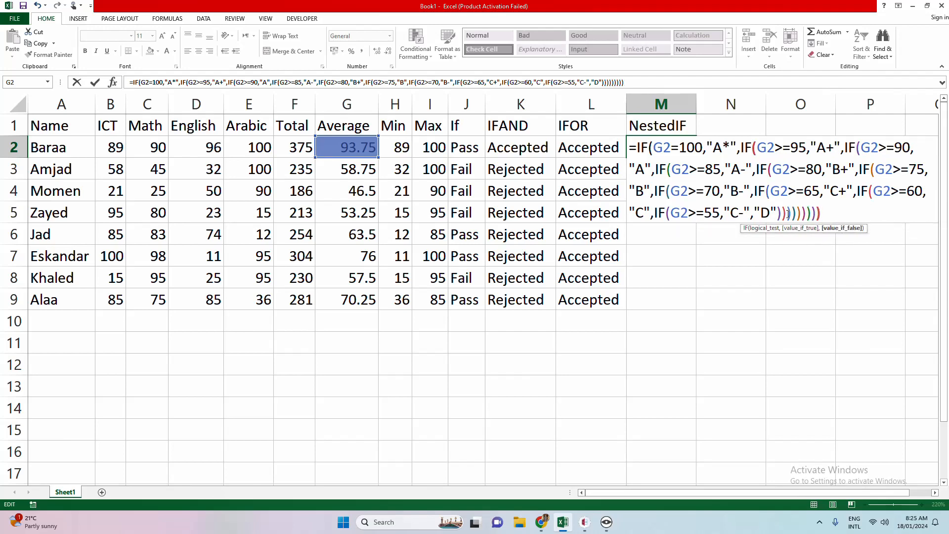
text())
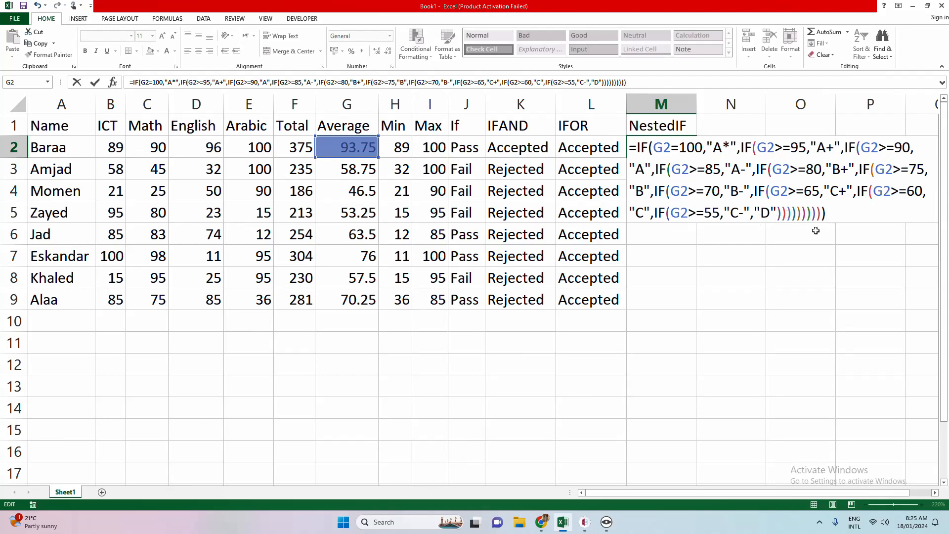
key(Return)
Fill the nested IF formula from M2 down to M9 and fit column M's width to its contents.
click(682, 156)
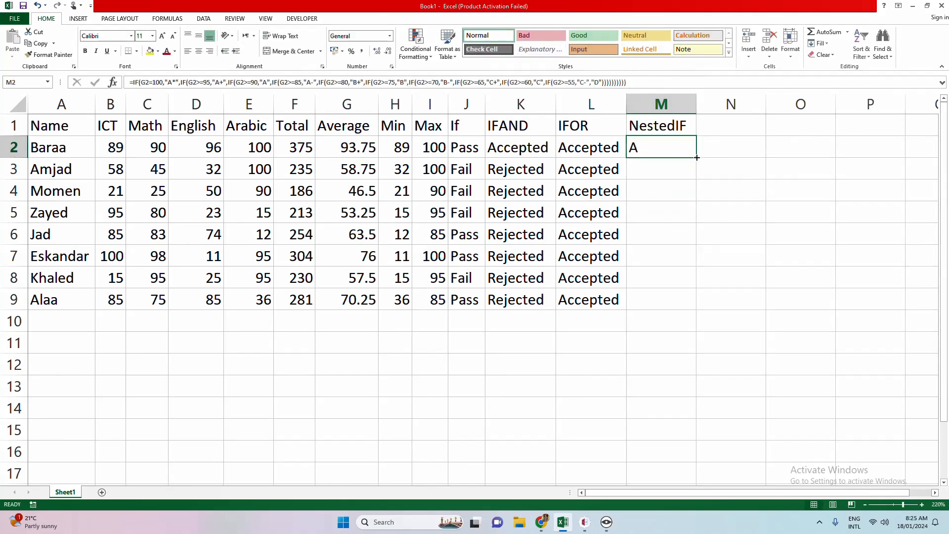
drag(696, 157, 687, 305)
double_click(696, 102)
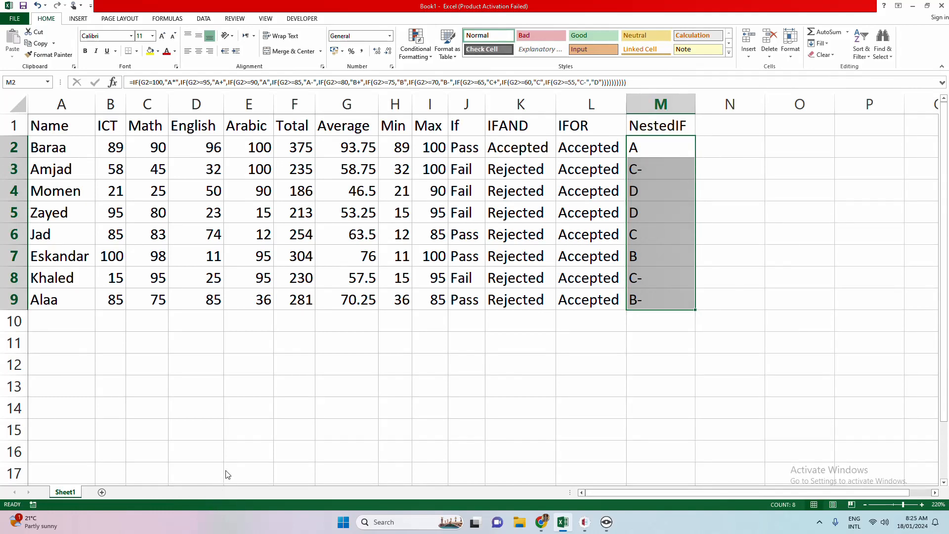
Enter the labels "Count" in D12 and "Count A" in D13 below the table.
click(177, 367)
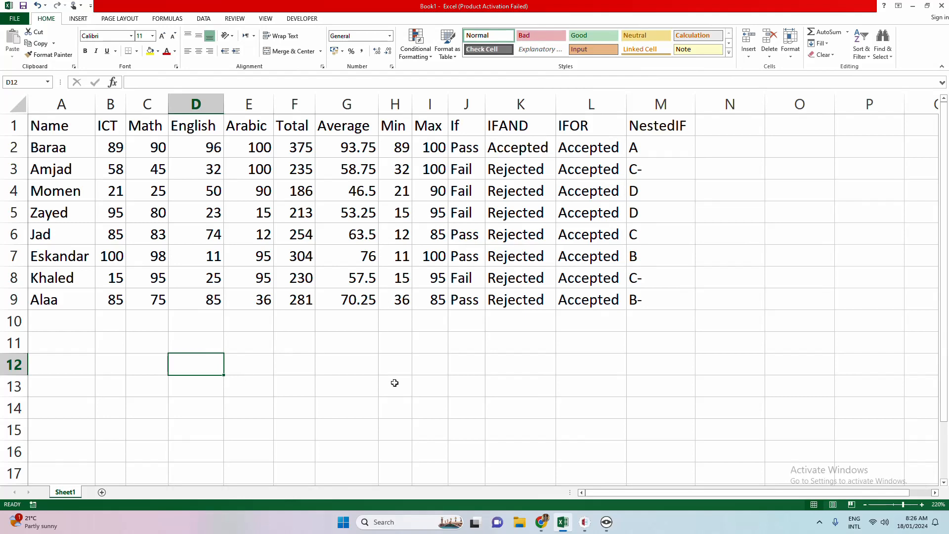
text(Count)
key(Return)
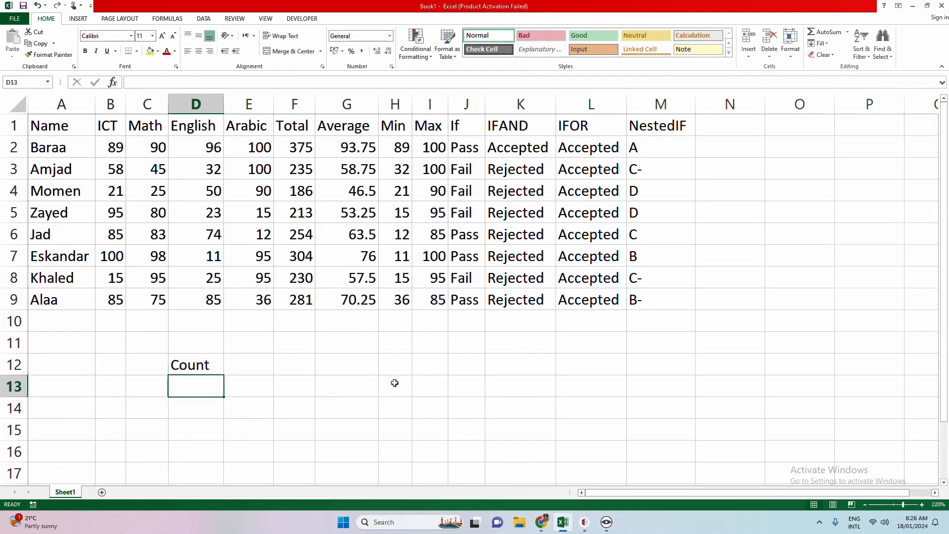
text(Count)
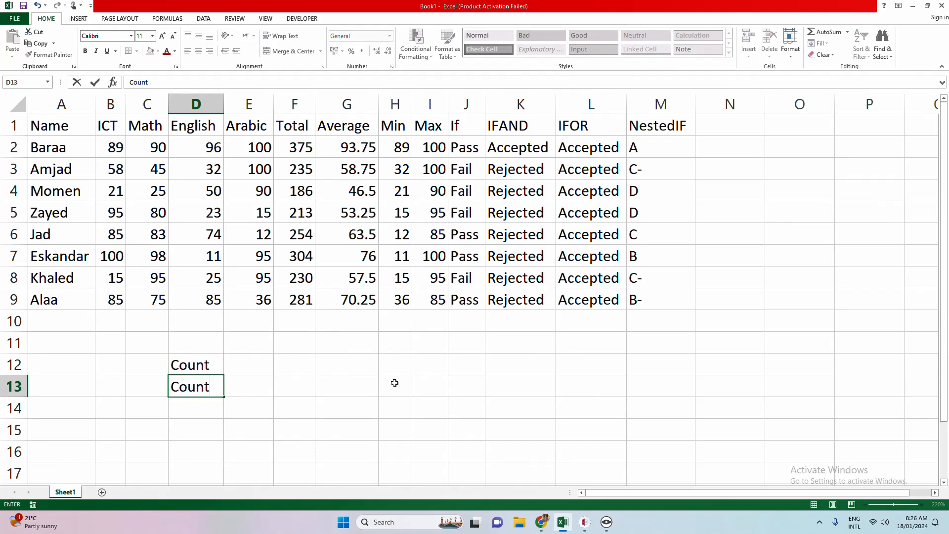
text( A)
key(Return)
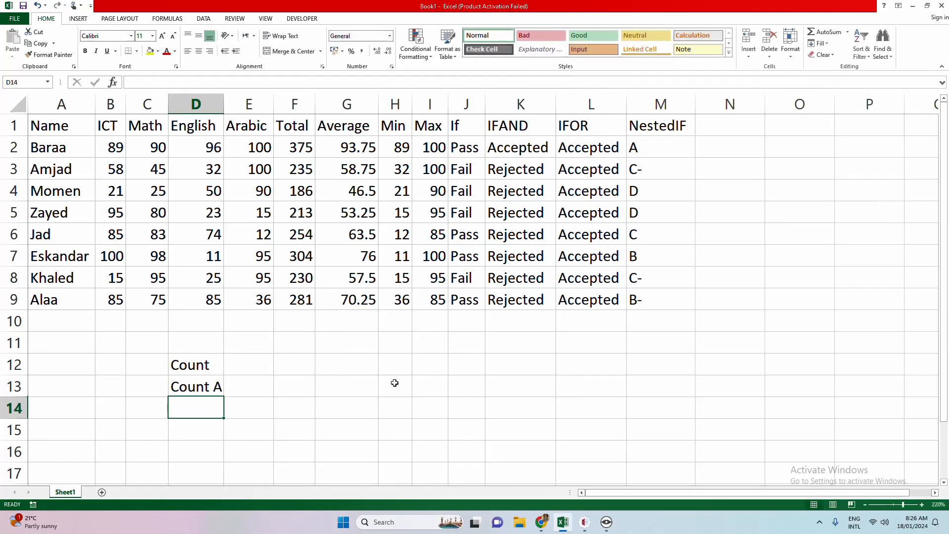
Enter the labels "Count Blank" in D14 and "Count IF" in D15.
text(Count B)
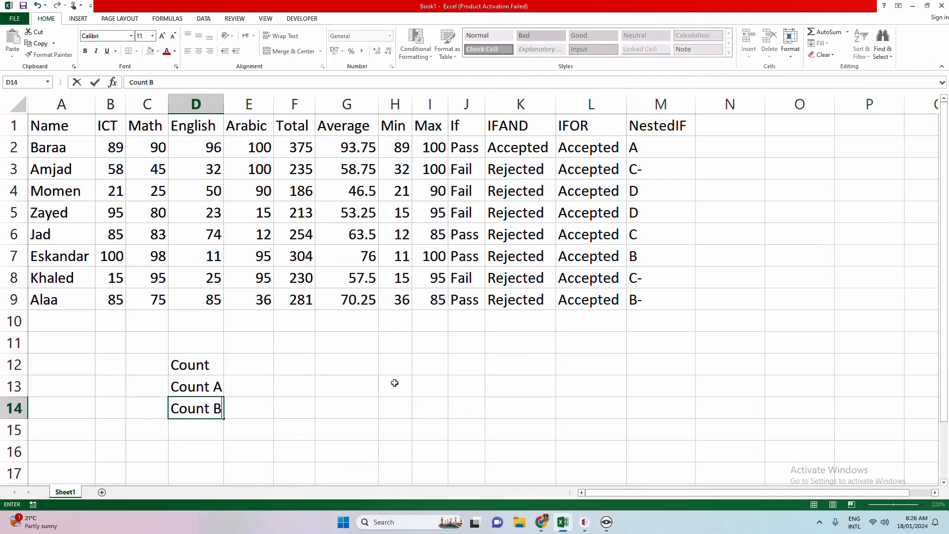
text(lank)
key(Return)
text(Count )
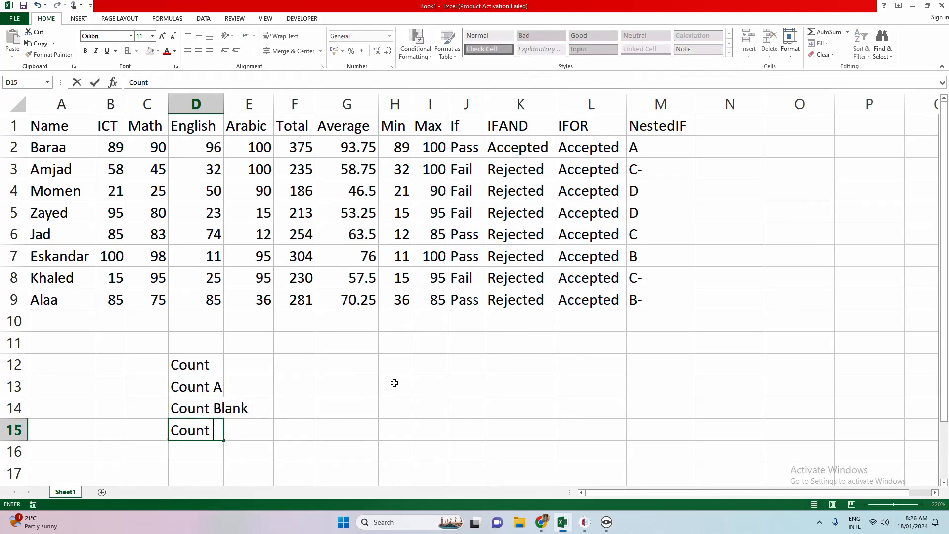
text(IF)
key(BackSpace)
text(F)
click(347, 404)
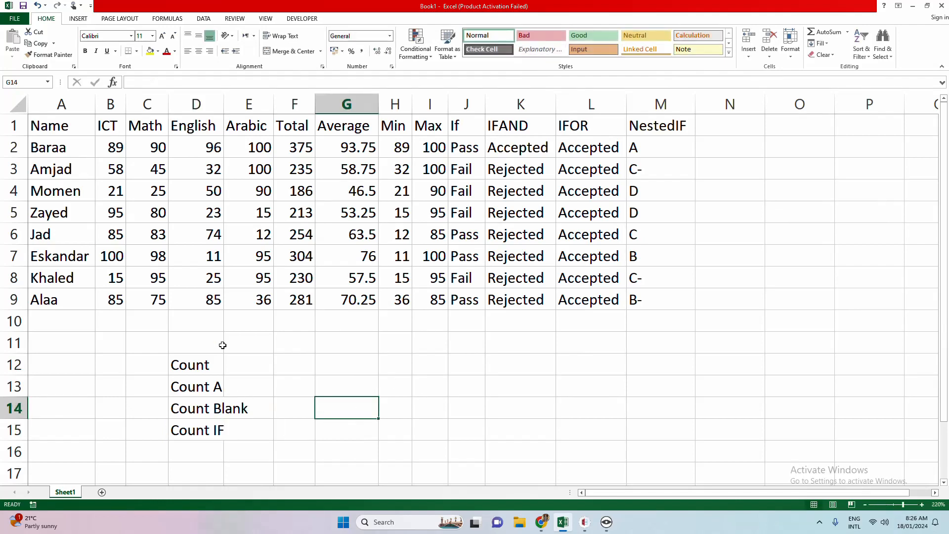
Move the four count labels from D12:D15 to N11:N14 and fit column N's width to its contents.
drag(199, 366, 206, 436)
key(ctrl+c)
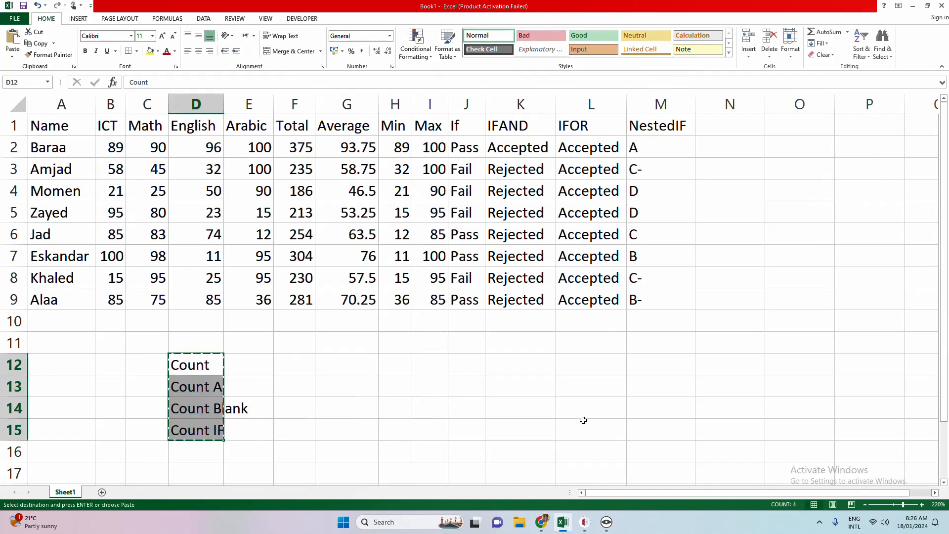
click(719, 348)
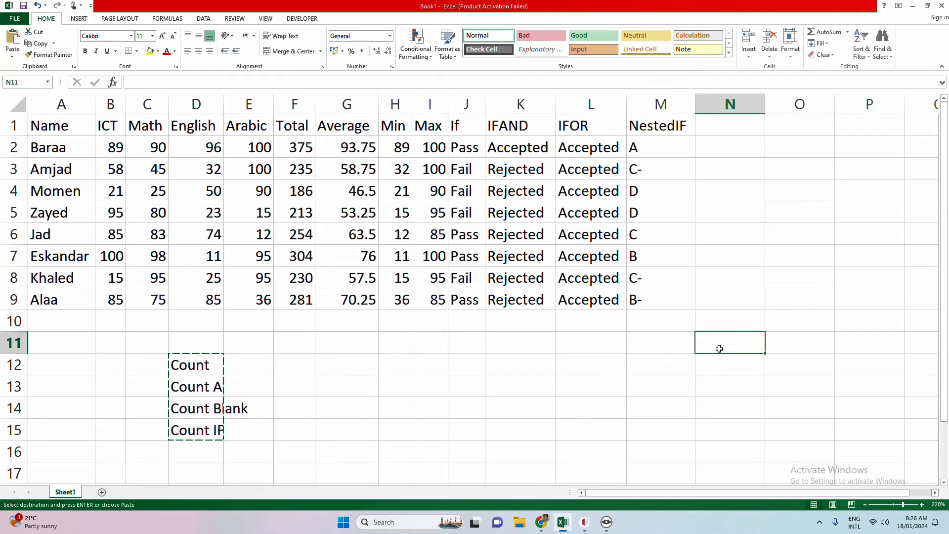
key(ctrl+v)
double_click(765, 104)
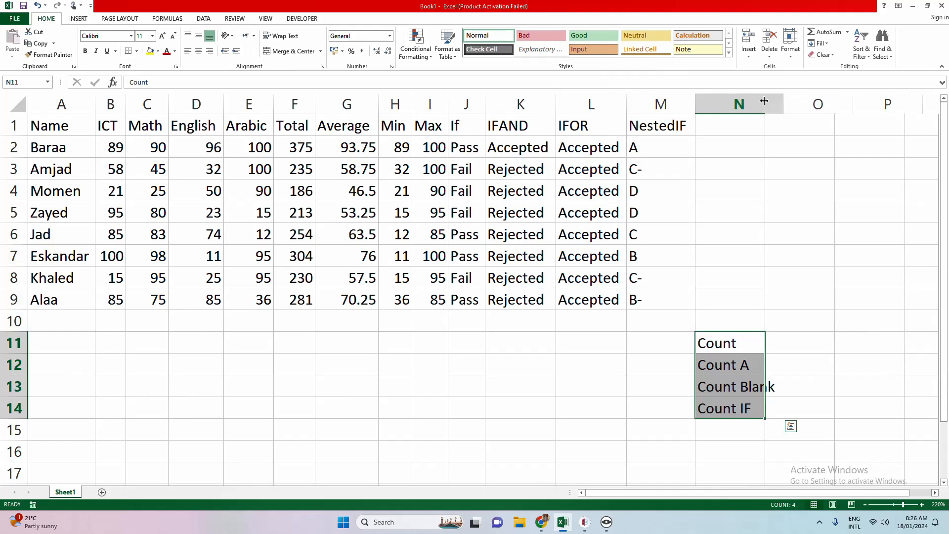
Enter =COUNT(A1:M9) in O11 beside the Count label.
click(806, 343)
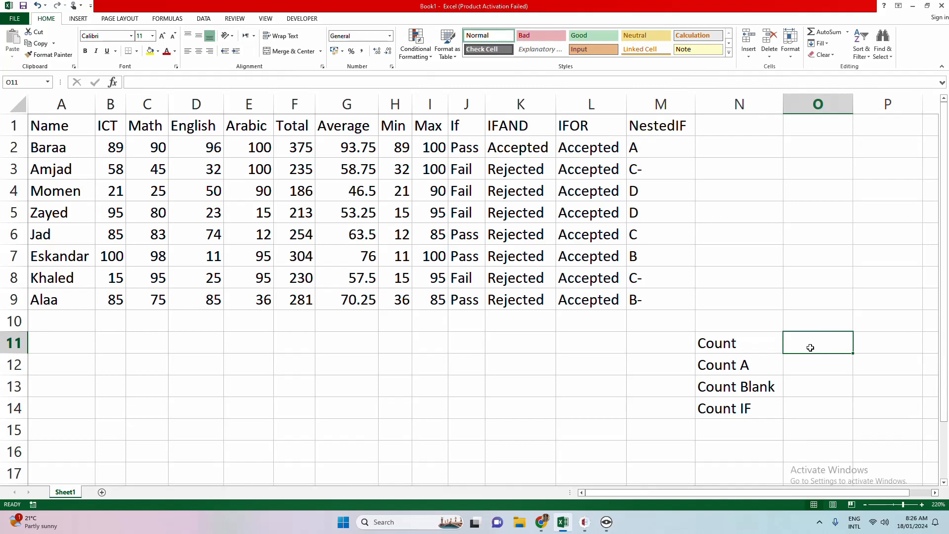
text(=)
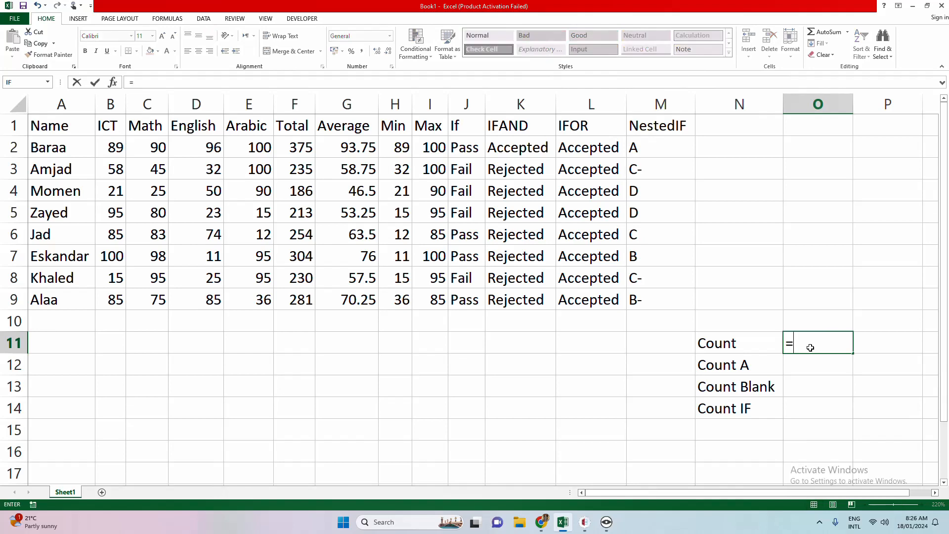
text(count)
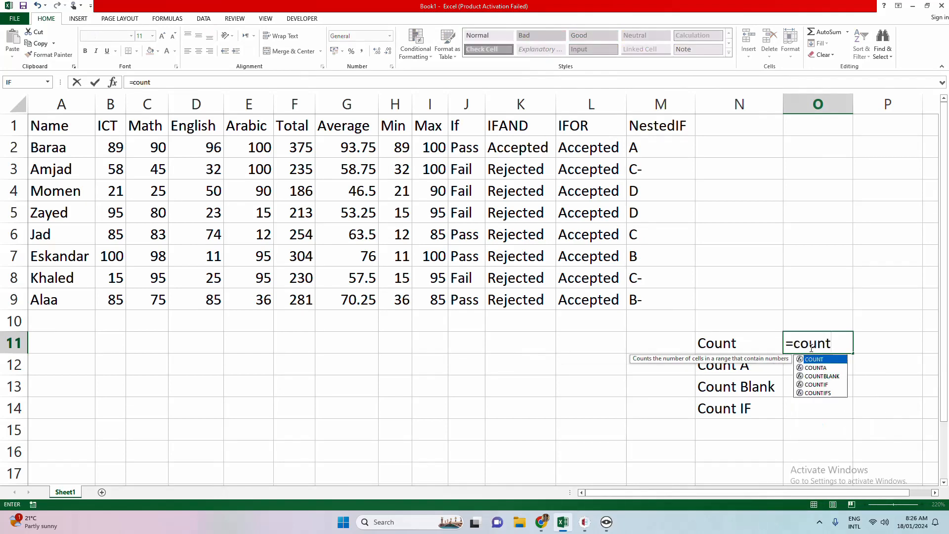
double_click(825, 360)
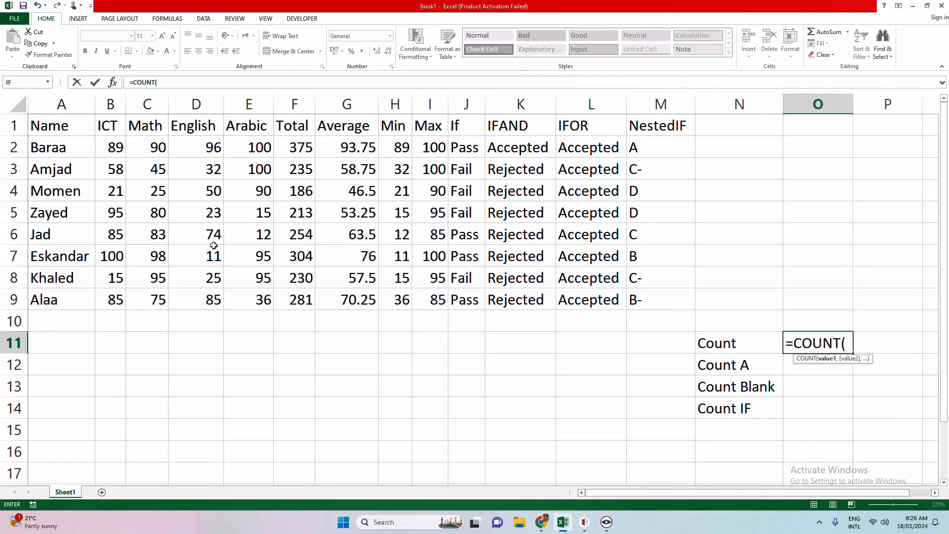
drag(67, 126, 649, 297)
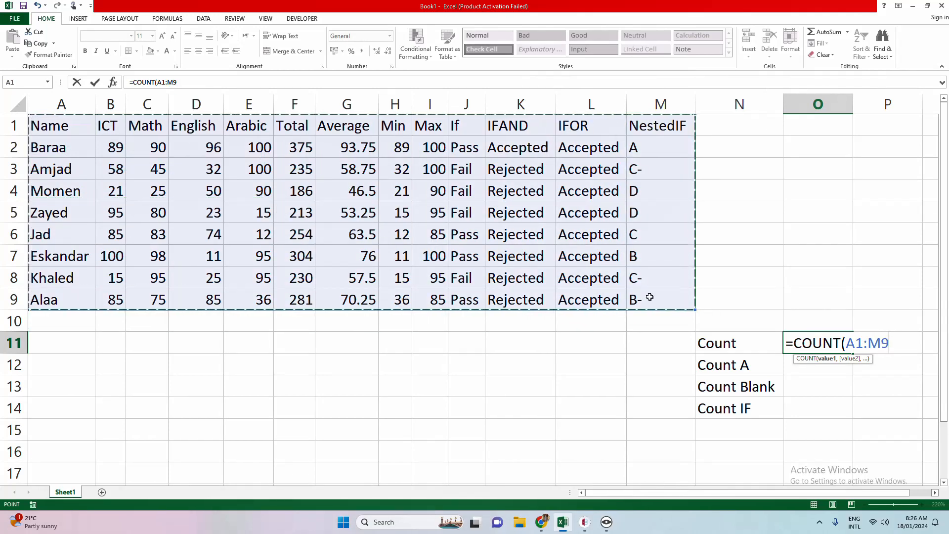
text())
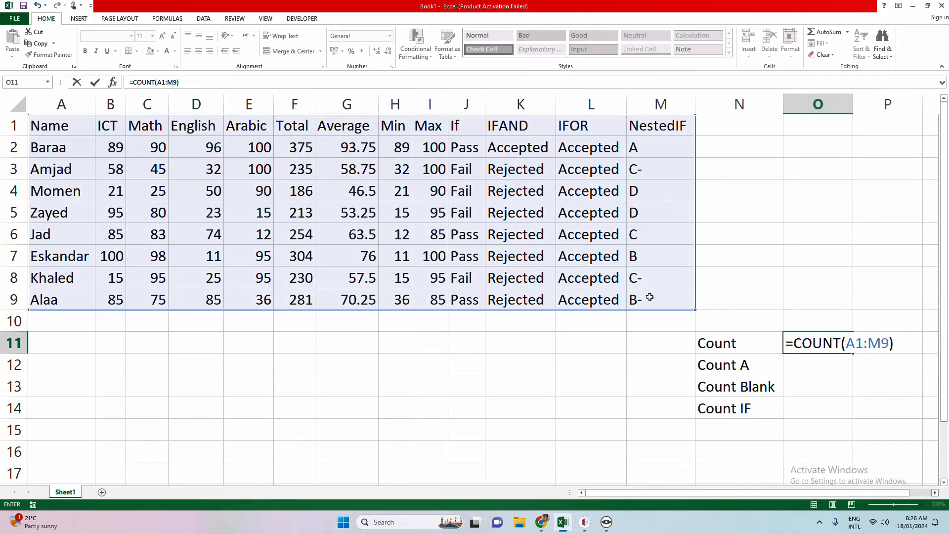
key(Return)
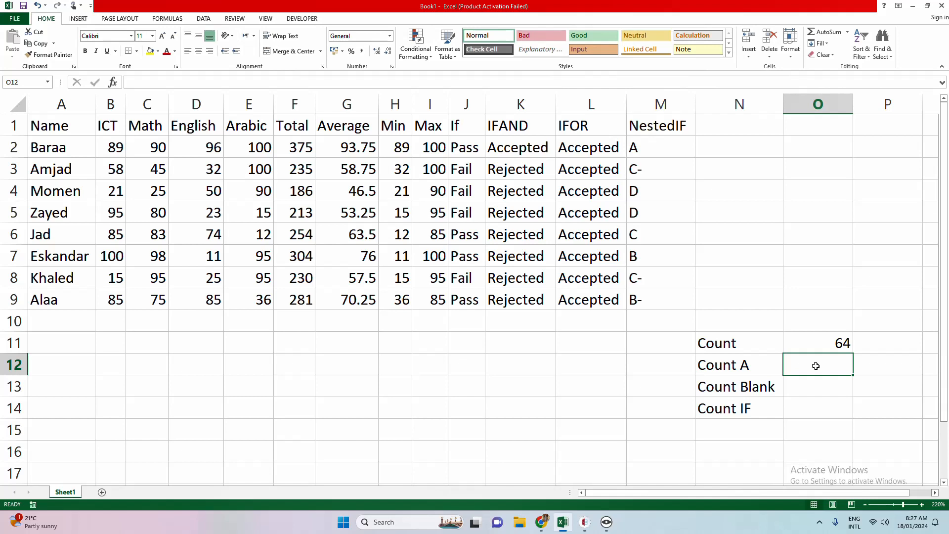
Enter =COUNTA(A1:M9) in O12 beside the Count A label.
text(=count)
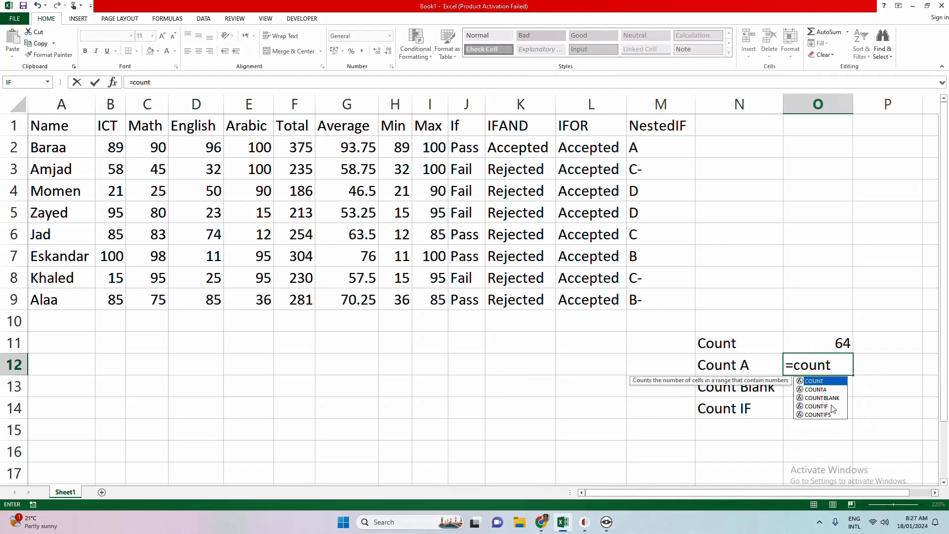
double_click(817, 390)
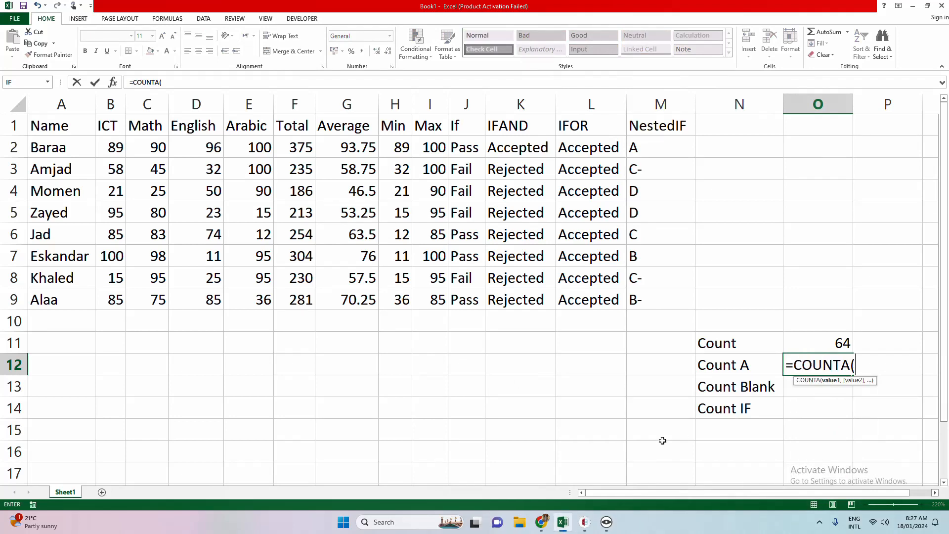
click(53, 126)
drag(53, 126, 656, 304)
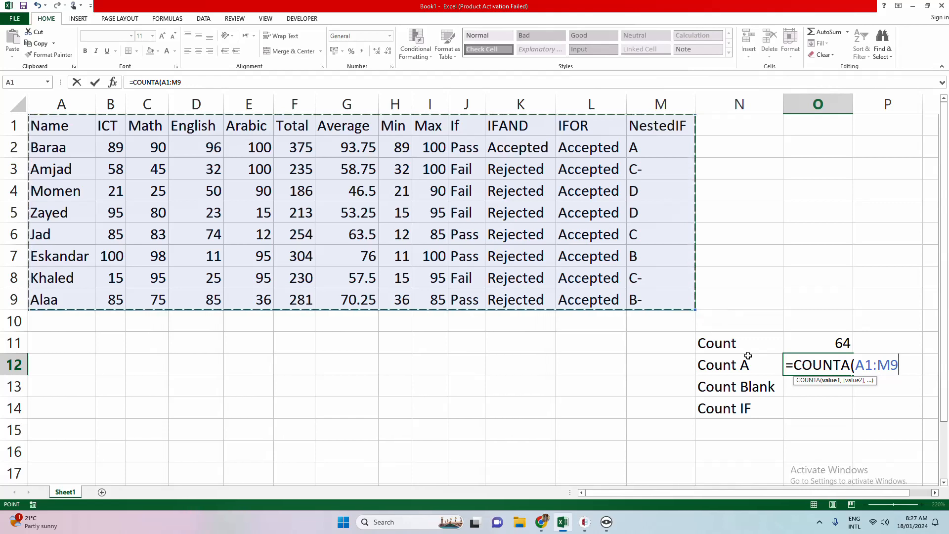
text())
key(Return)
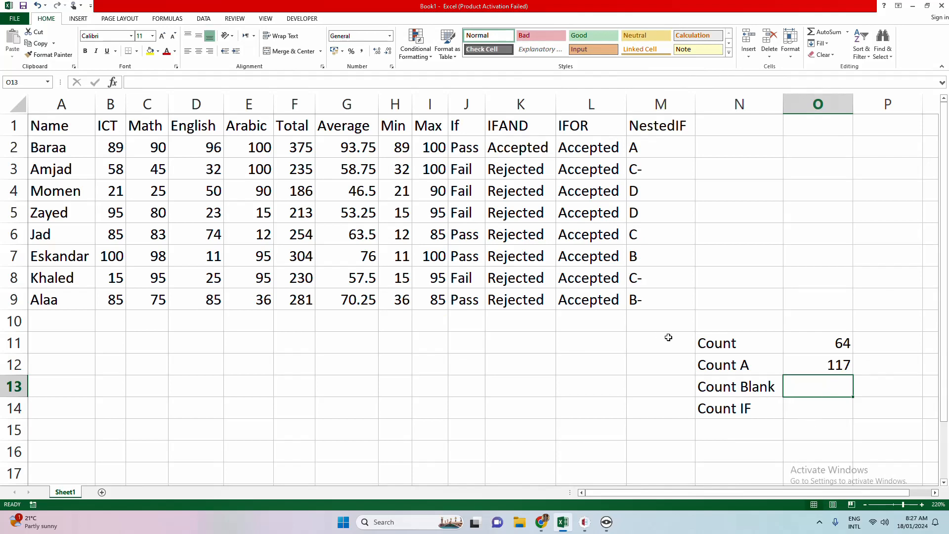
Enter =COUNTBLANK(A1:M9) in O13 beside the Count Blank label.
text(=co)
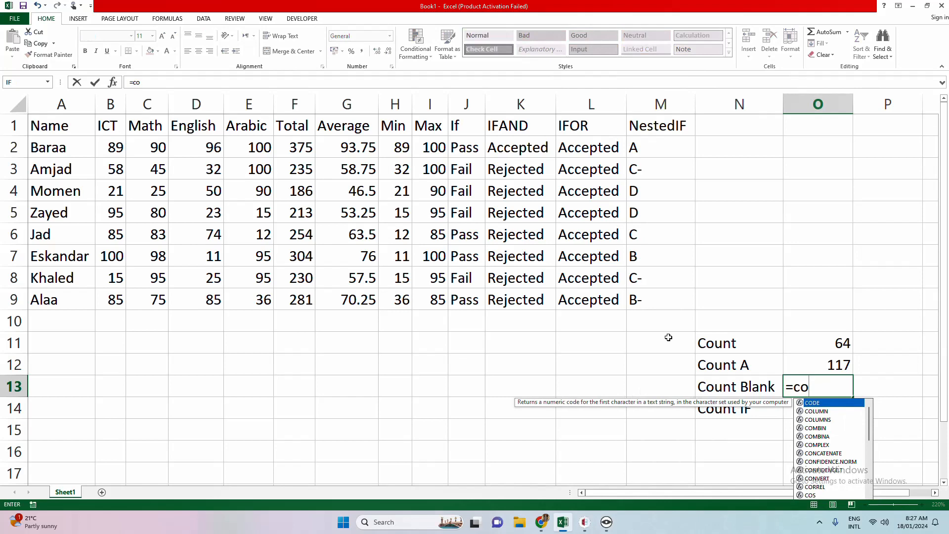
text(unt)
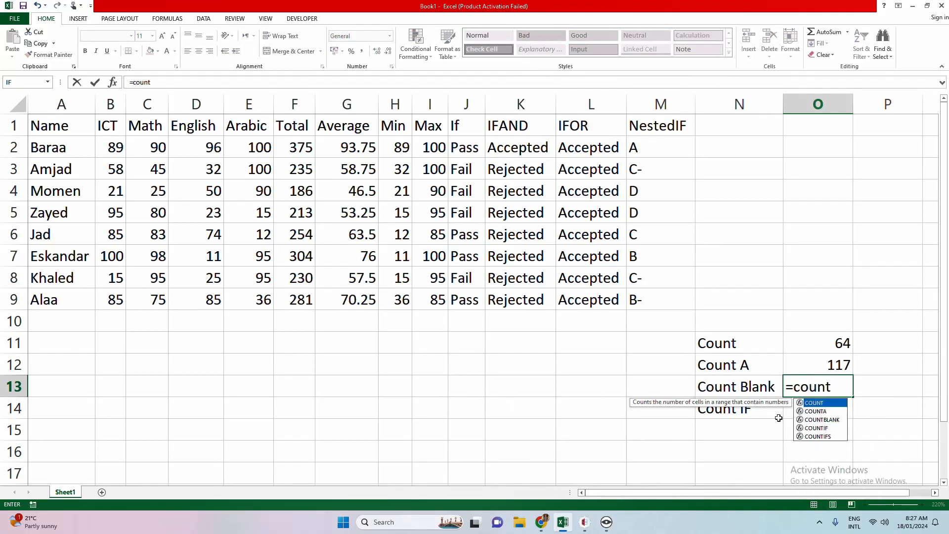
double_click(822, 420)
drag(45, 129, 668, 296)
text())
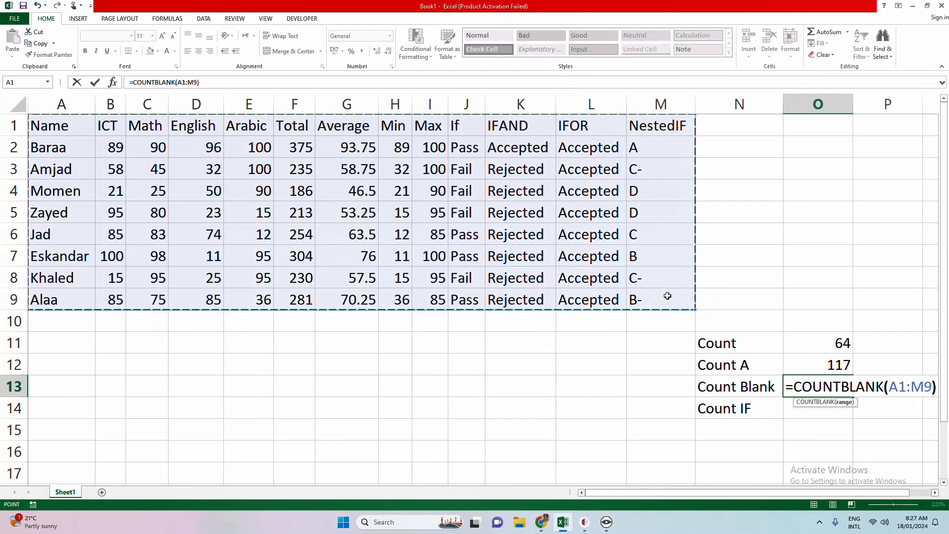
key(Return)
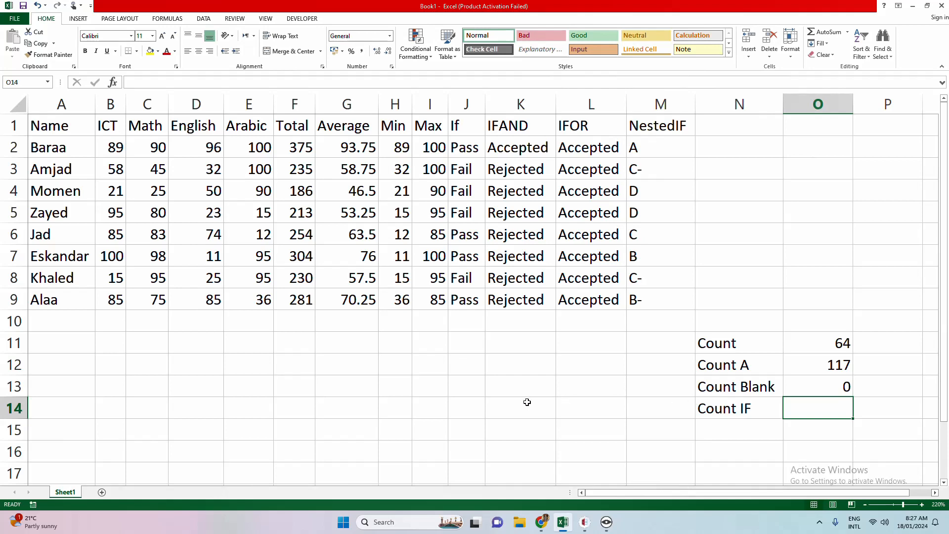
Enter =COUNTIF(A1:M9,">200") in O14 beside the Count IF label and view the finished formula.
text(=cou)
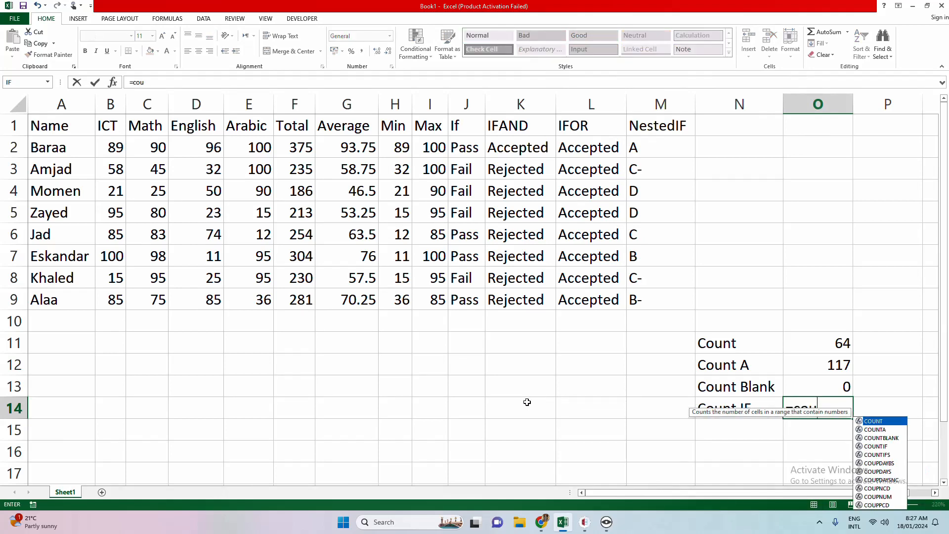
double_click(881, 447)
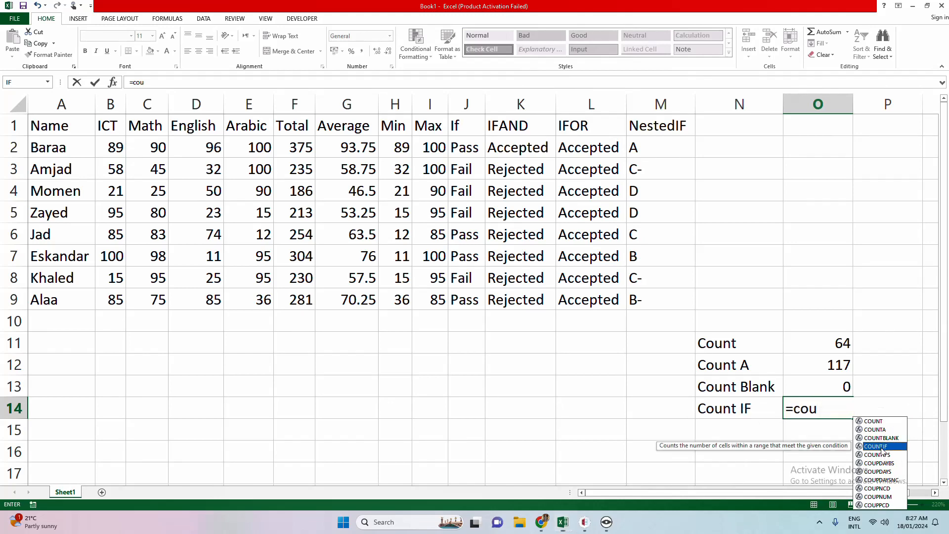
mouse_move(57, 133)
mouse_down()
mouse_move(549, 282)
mouse_move(678, 296)
mouse_up()
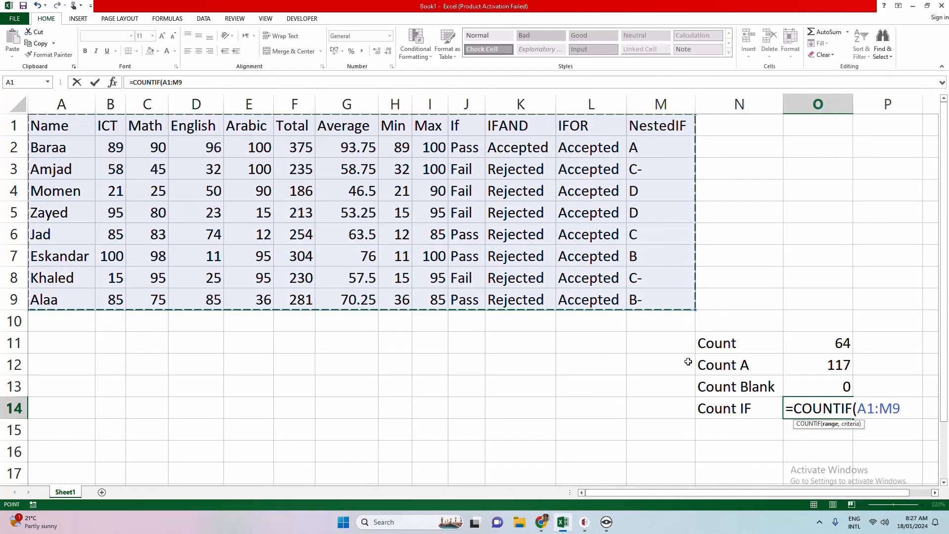
text(,)
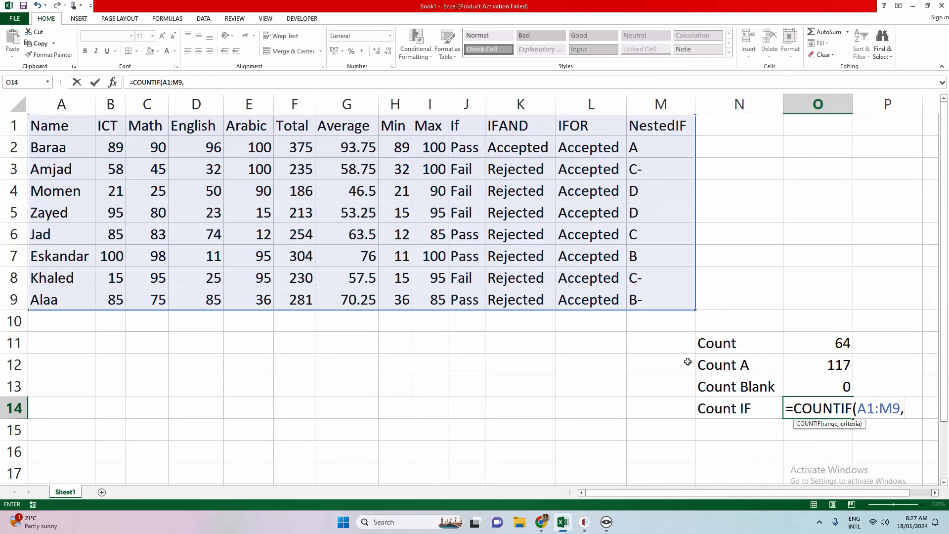
text(""))
click(913, 410)
text(>200)
key(Return)
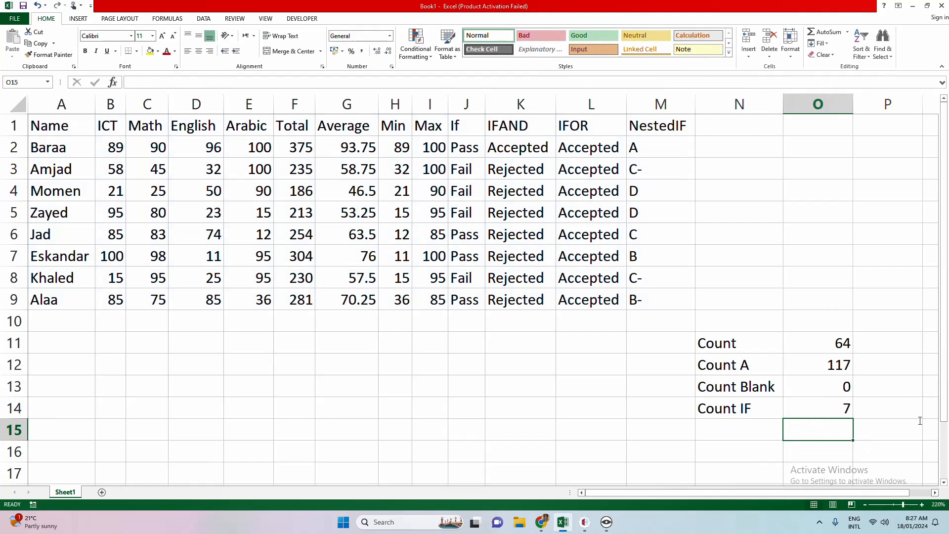
click(814, 411)
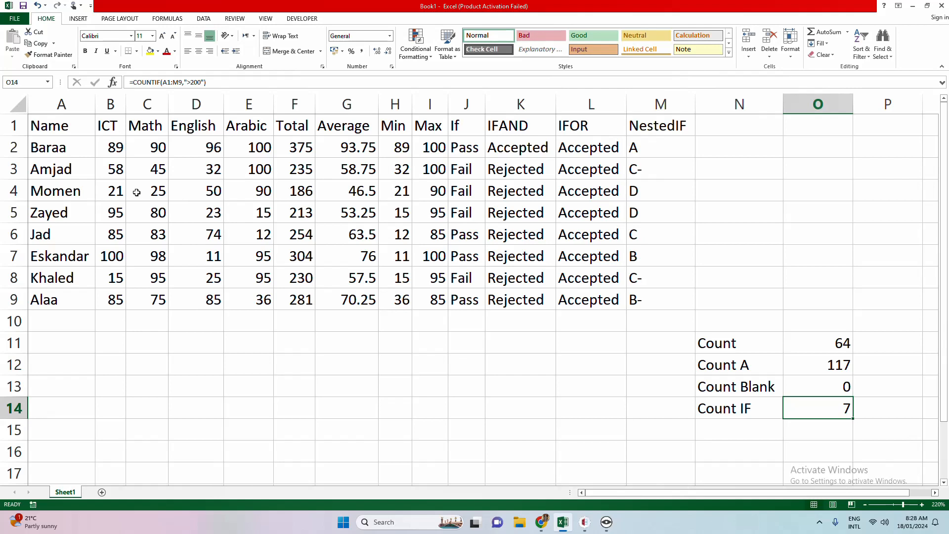
Clear the ICT mark in B4 and check its effect on the row's grade formulas and the counts in O11:O14.
click(102, 193)
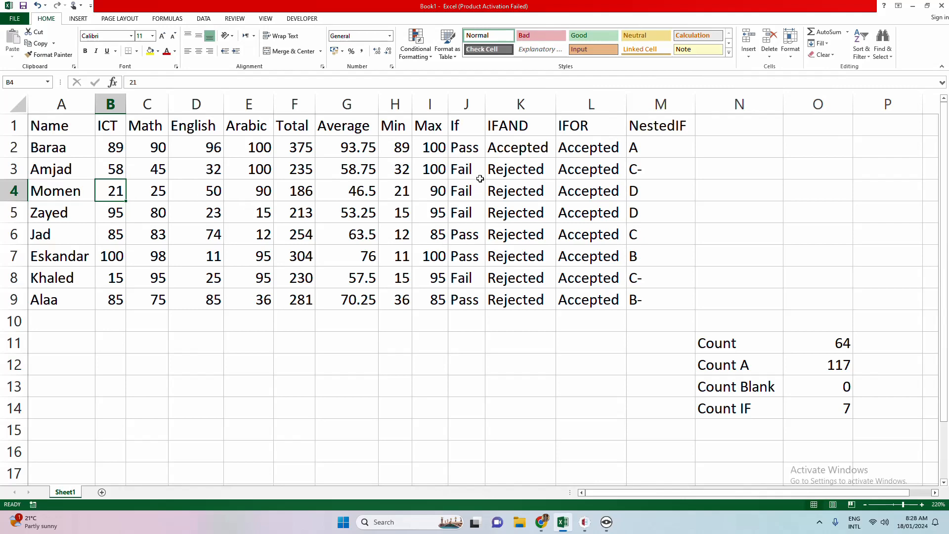
drag(467, 147, 691, 298)
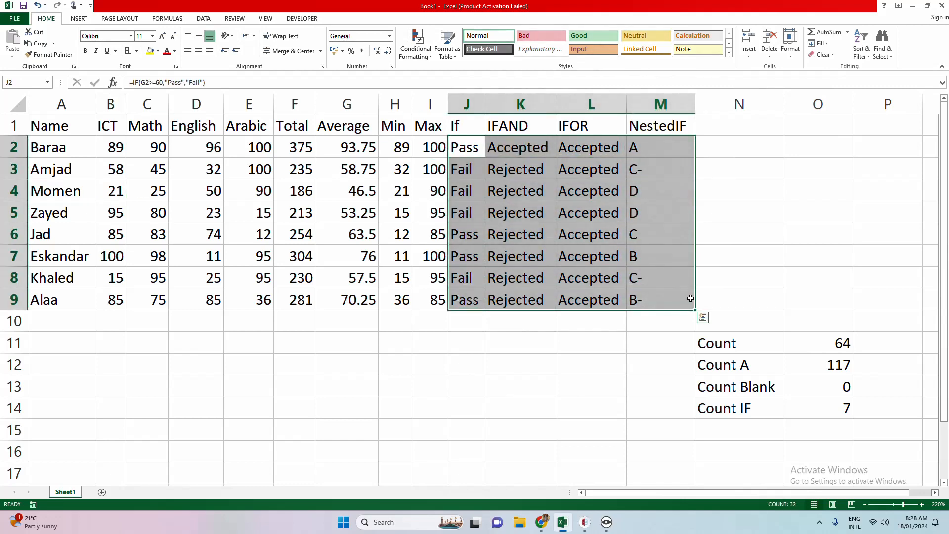
drag(395, 147, 443, 299)
drag(811, 342, 820, 406)
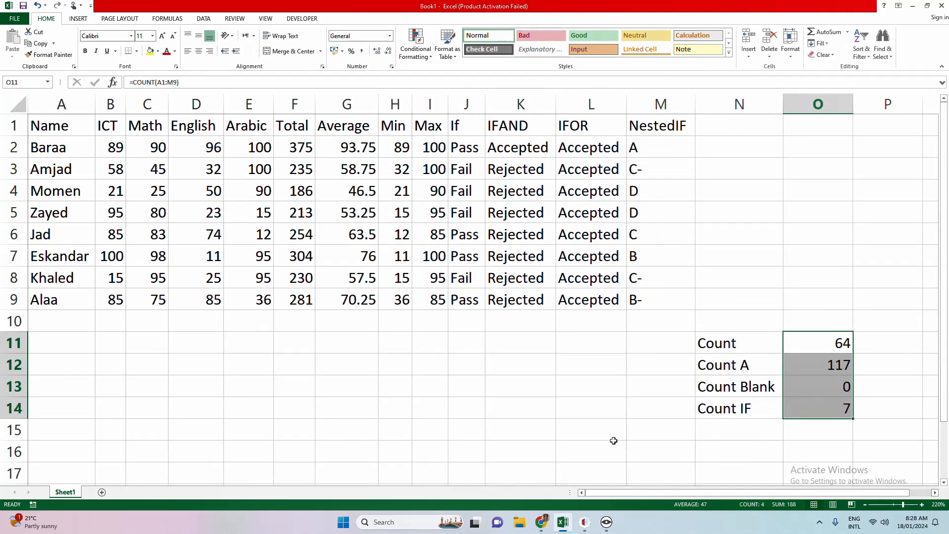
click(120, 191)
key(End)
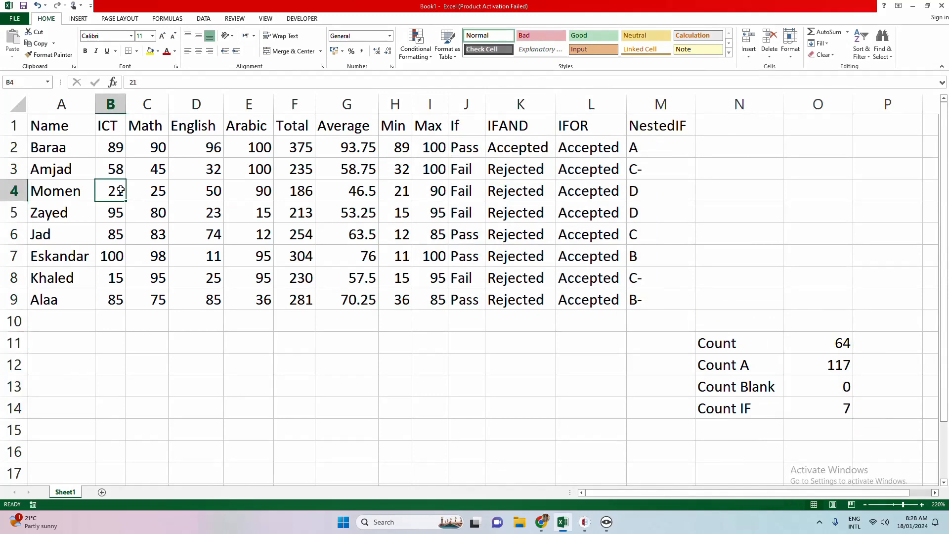
key(Delete)
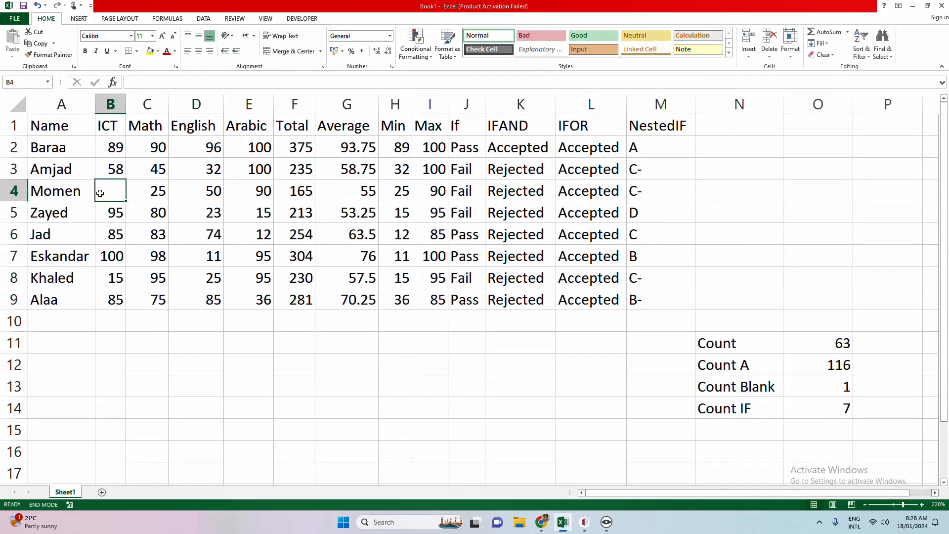
click(656, 192)
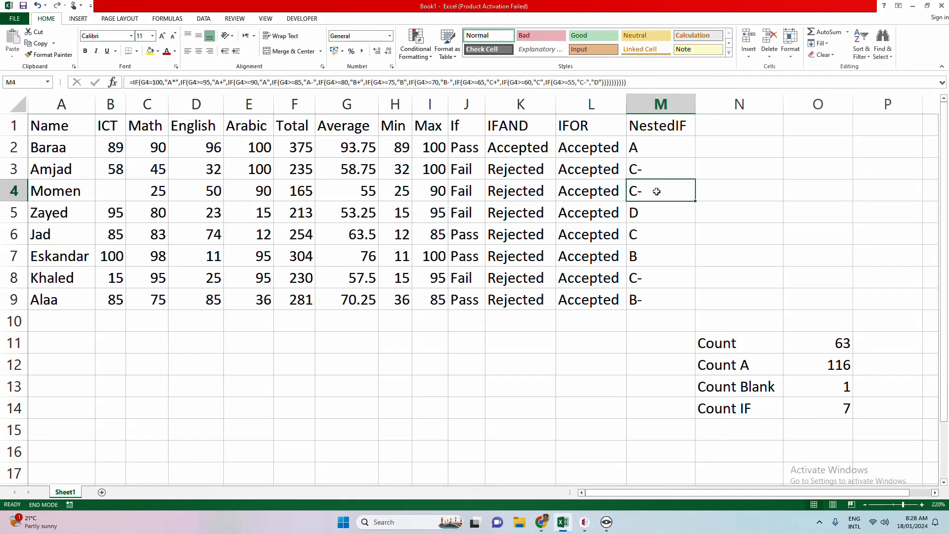
click(491, 184)
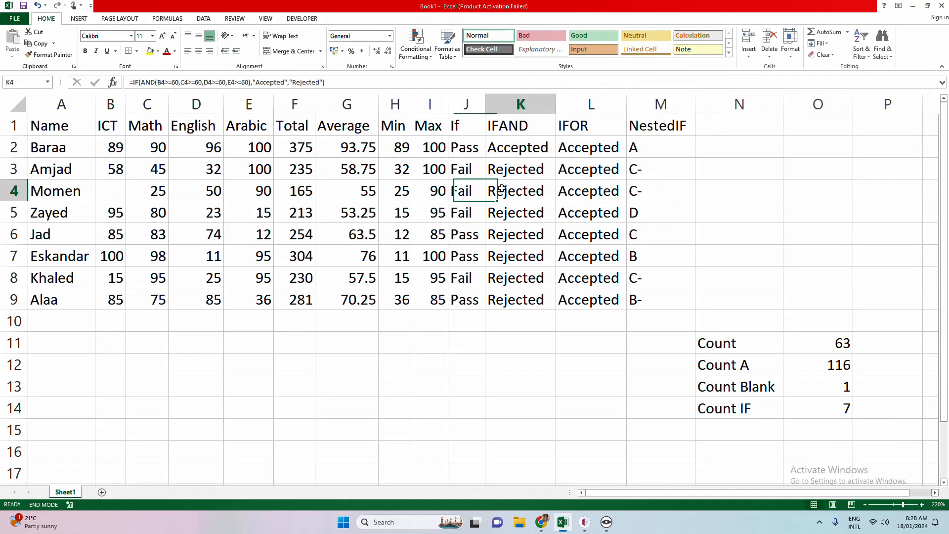
drag(838, 341, 824, 412)
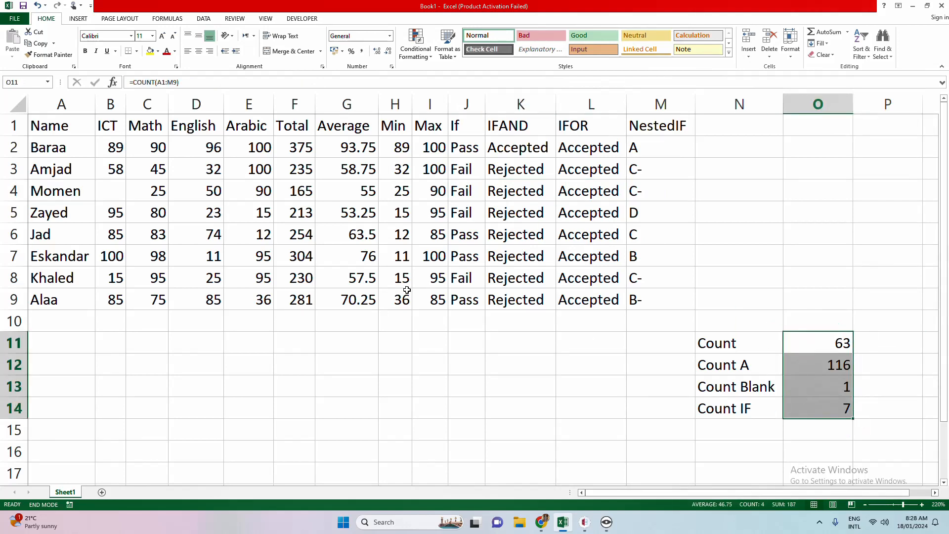
Set the ICT mark in B4 to 65 and review the result columns and the count block.
click(110, 193)
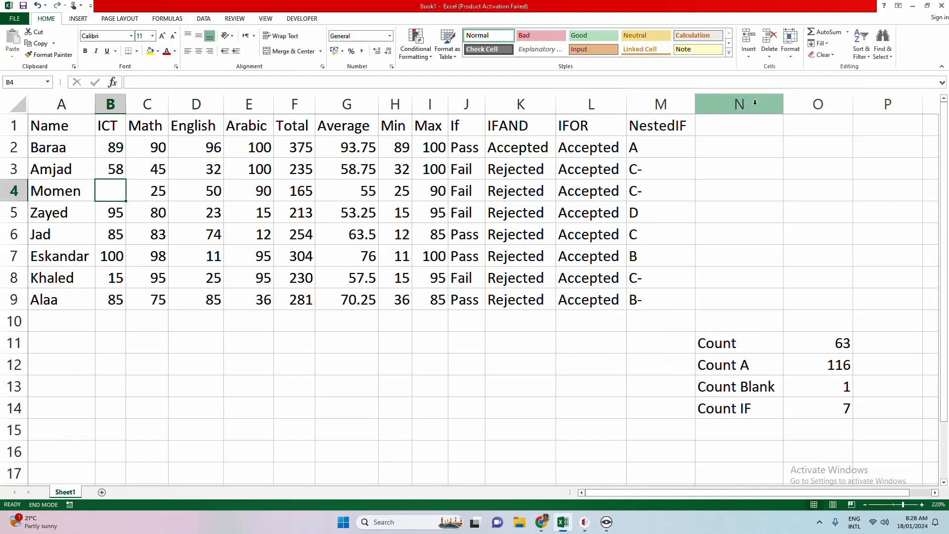
text(65)
key(Return)
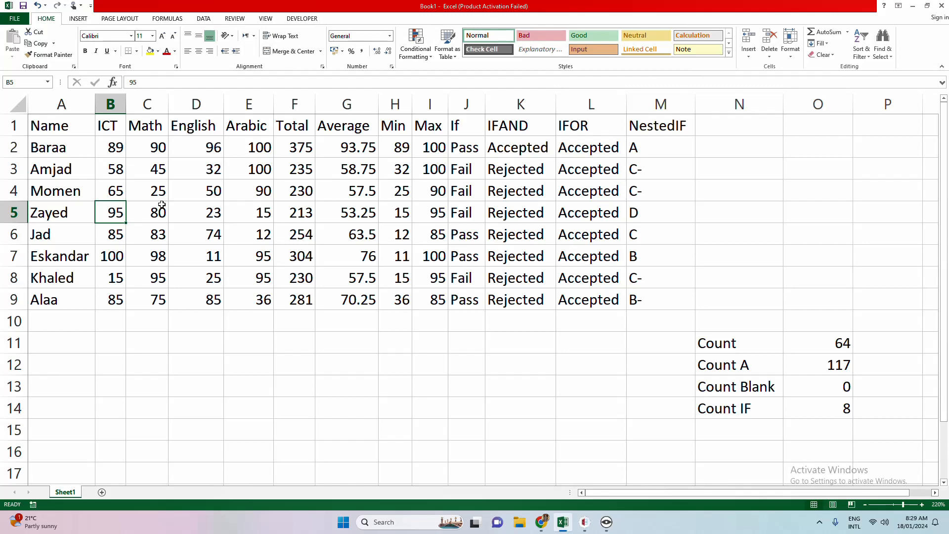
drag(528, 141, 665, 257)
drag(464, 148, 659, 295)
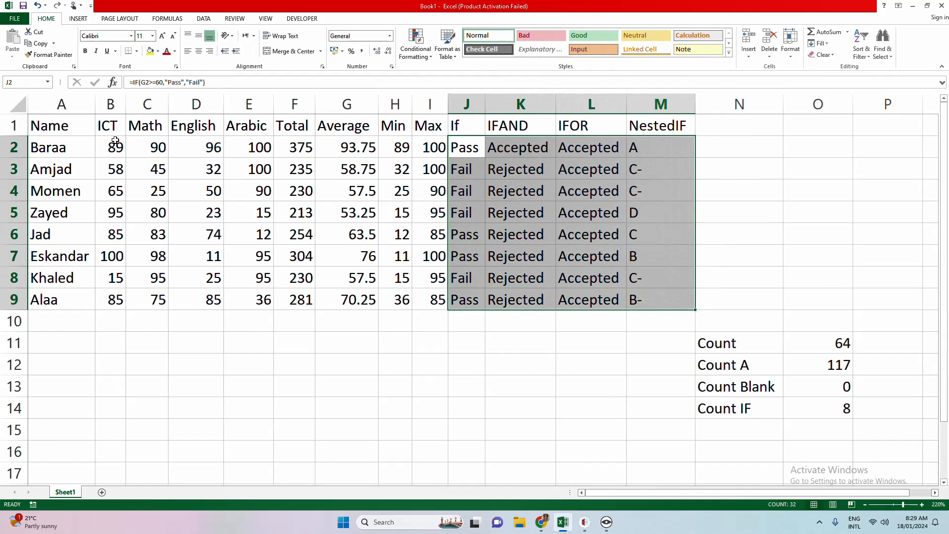
drag(112, 146, 257, 289)
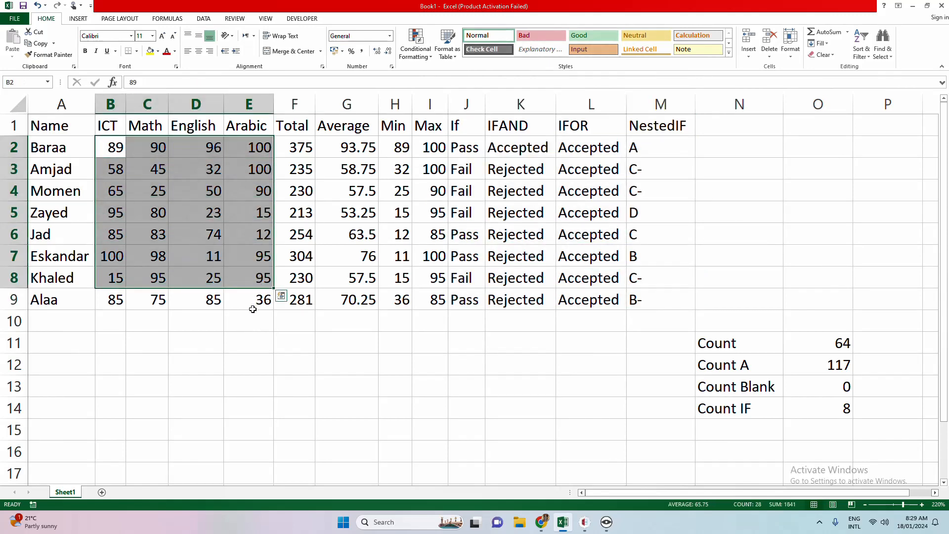
drag(469, 168, 687, 280)
drag(761, 351, 838, 415)
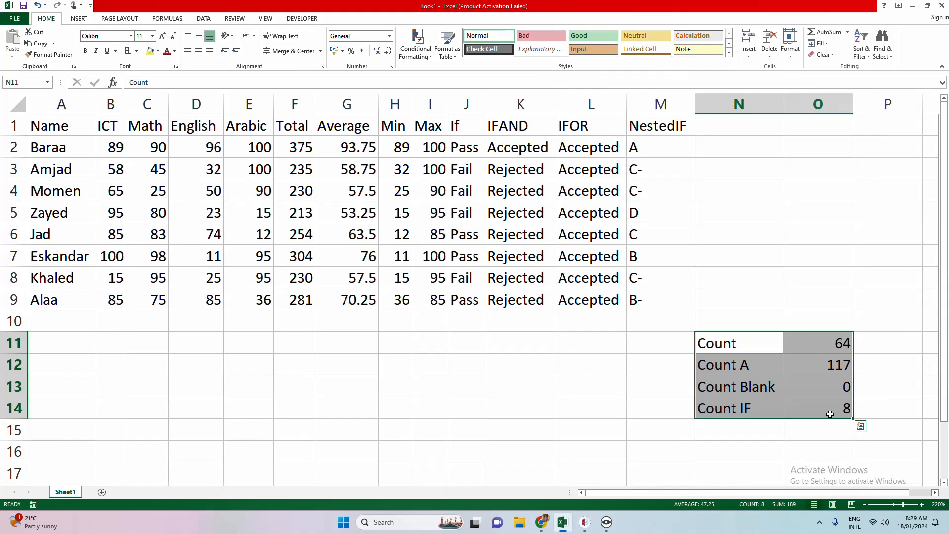
click(466, 343)
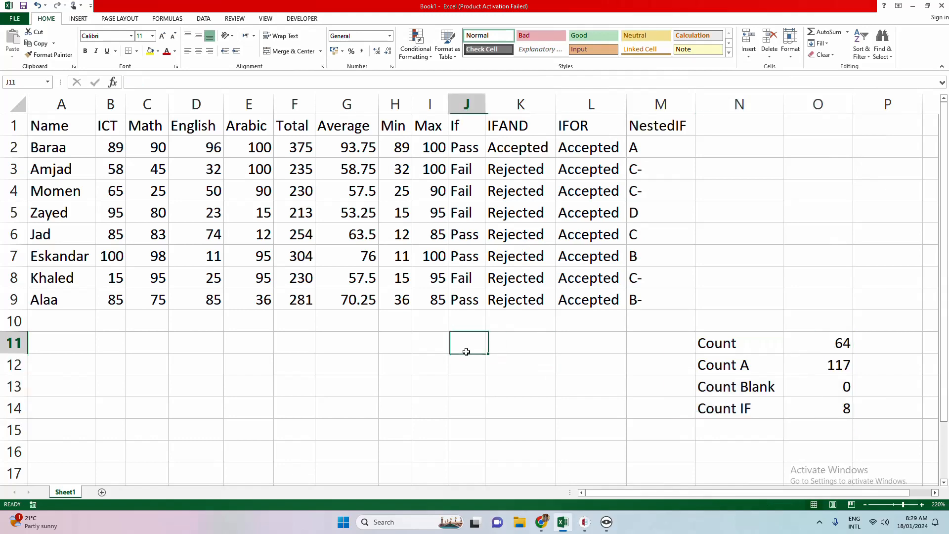
Add a second worksheet to the workbook, enlarge its view and return to Sheet1.
click(102, 492)
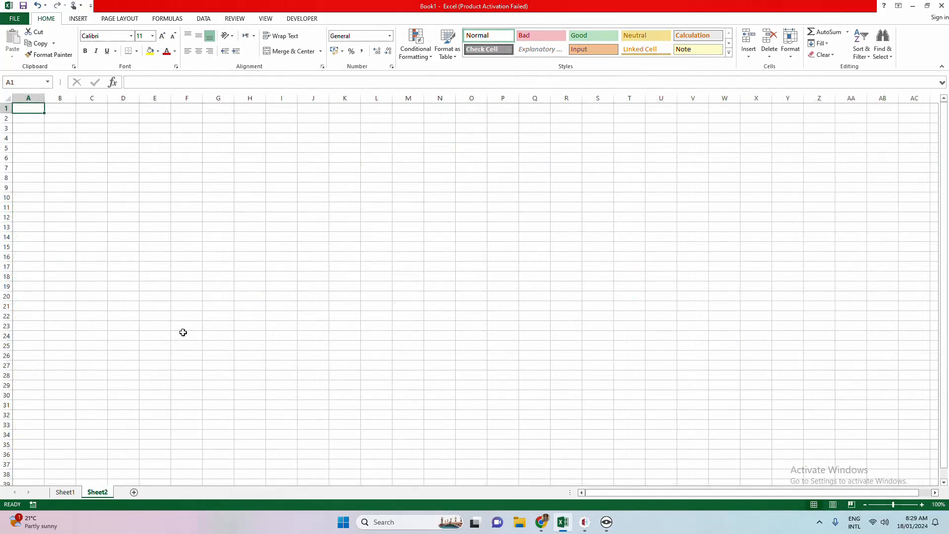
ctrl+scroll(183, 333, up, 3)
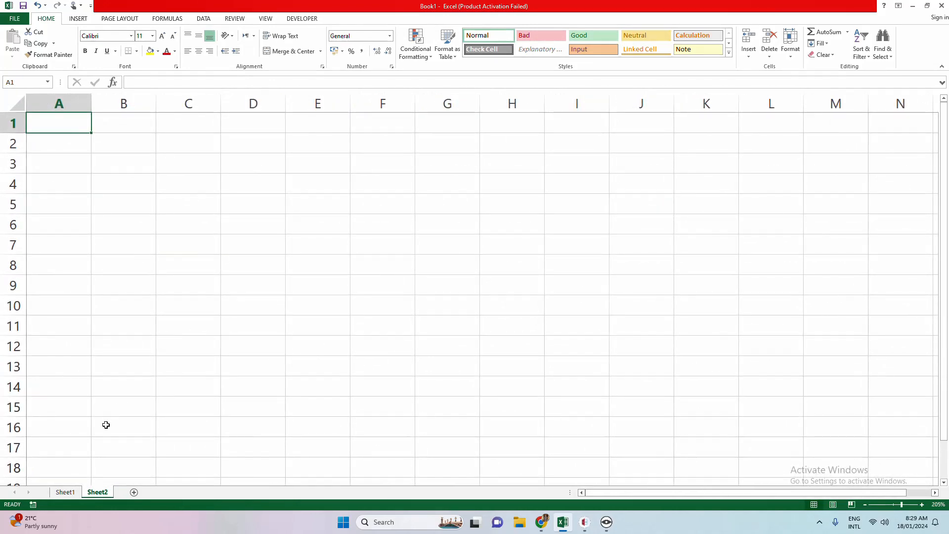
click(66, 494)
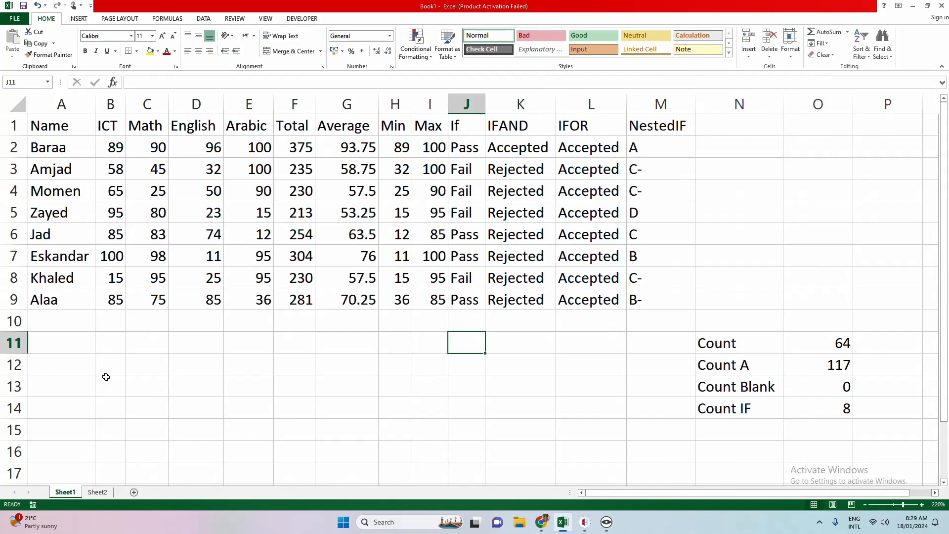
Insert a new column before the Name column on Sheet1 and enter the heading Code in A1.
click(61, 104)
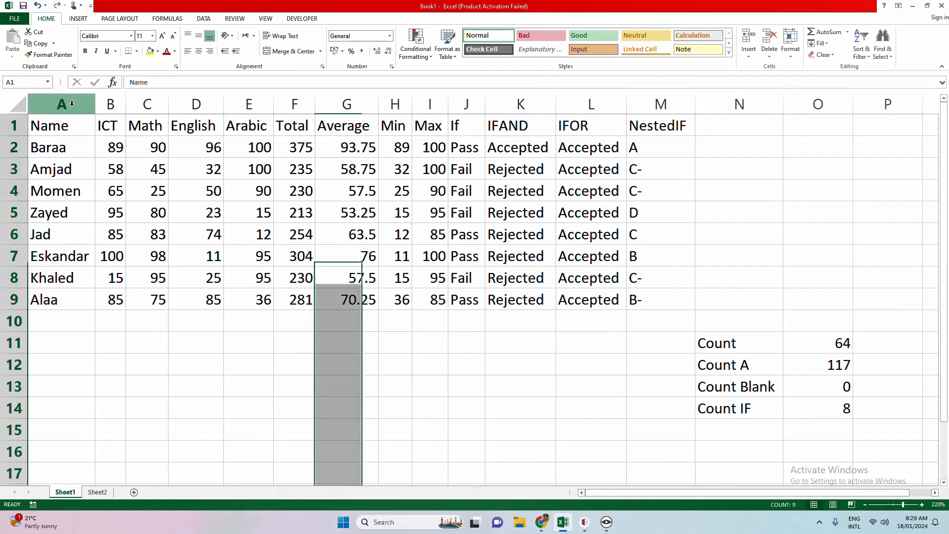
right_click(72, 103)
click(107, 176)
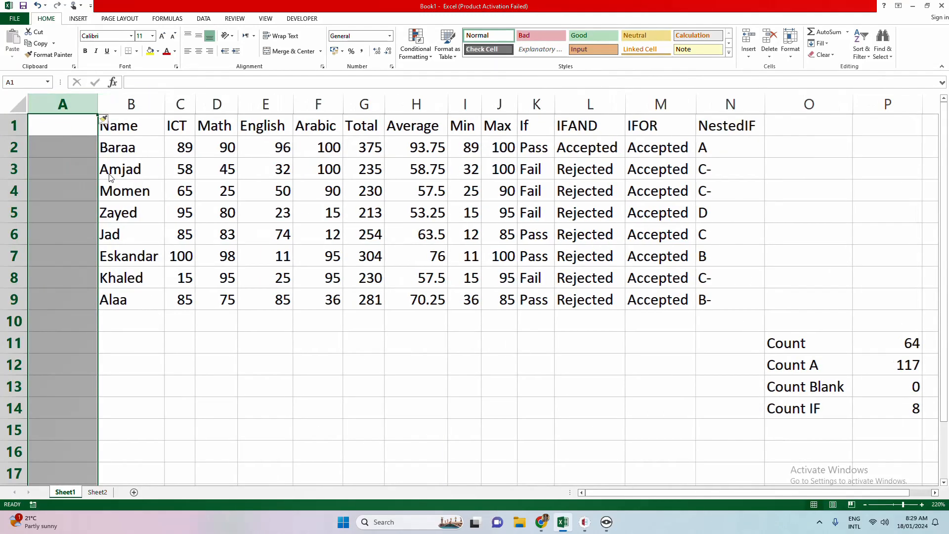
click(54, 128)
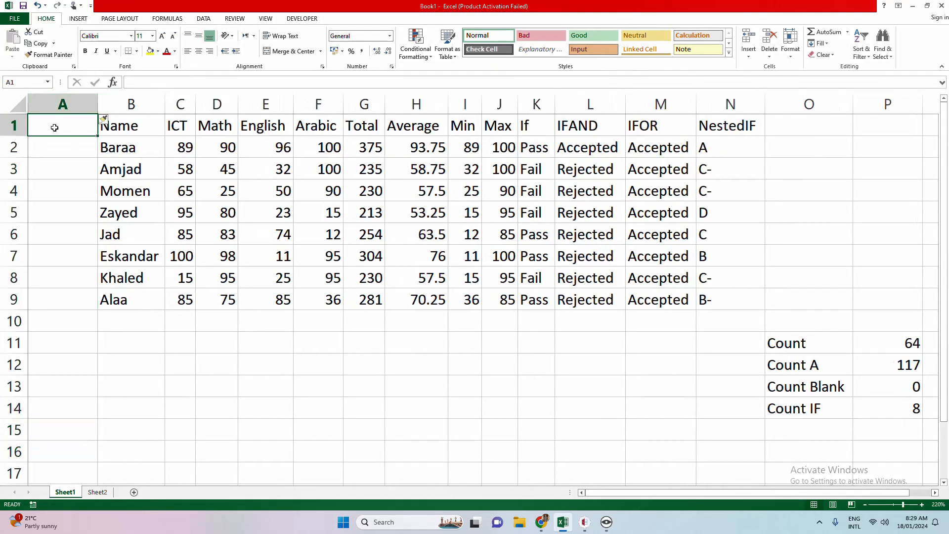
text(Code)
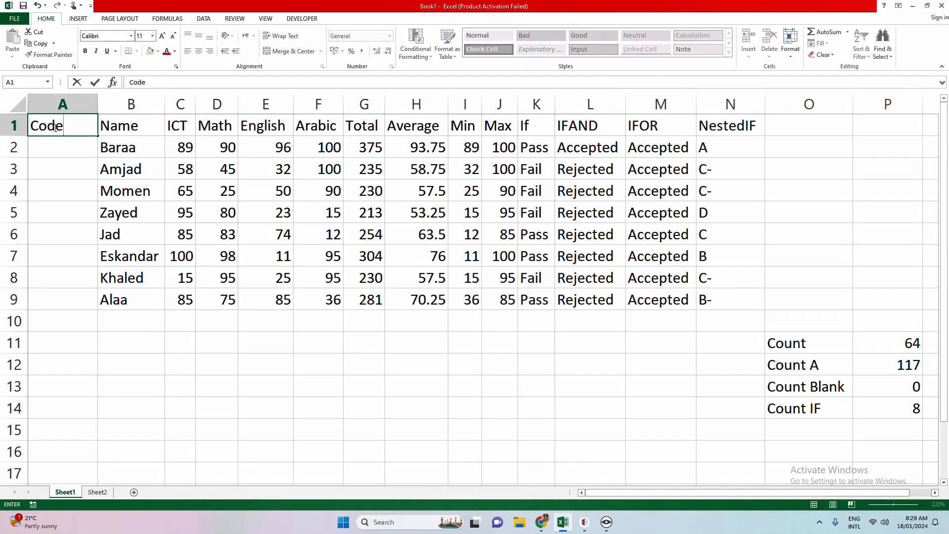
click(62, 169)
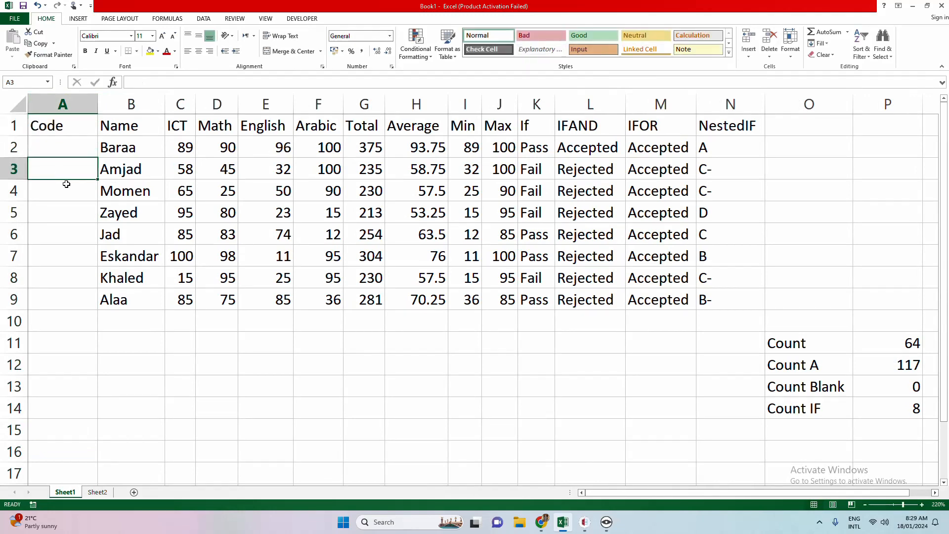
Enter the codes 120101 in A2 and 120102 in A3, and fill the series down to A9.
click(77, 156)
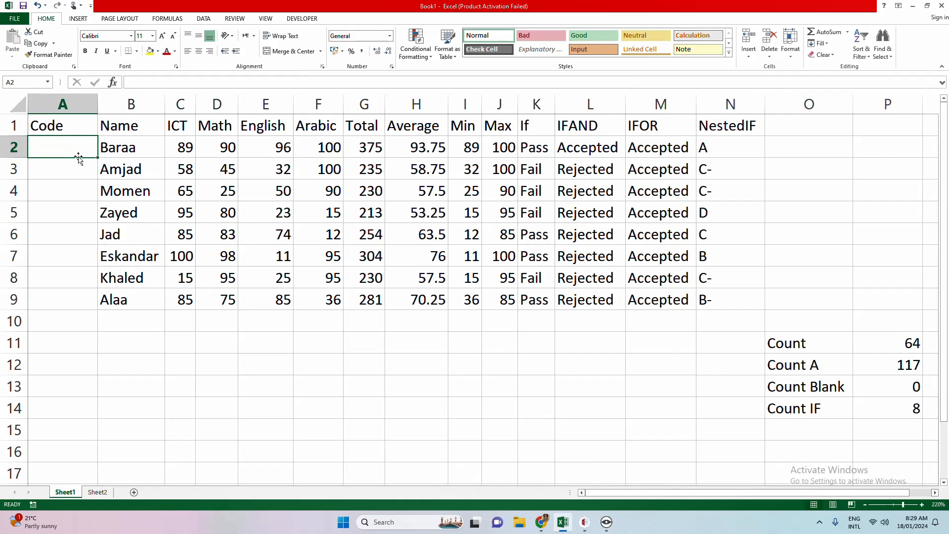
text(12)
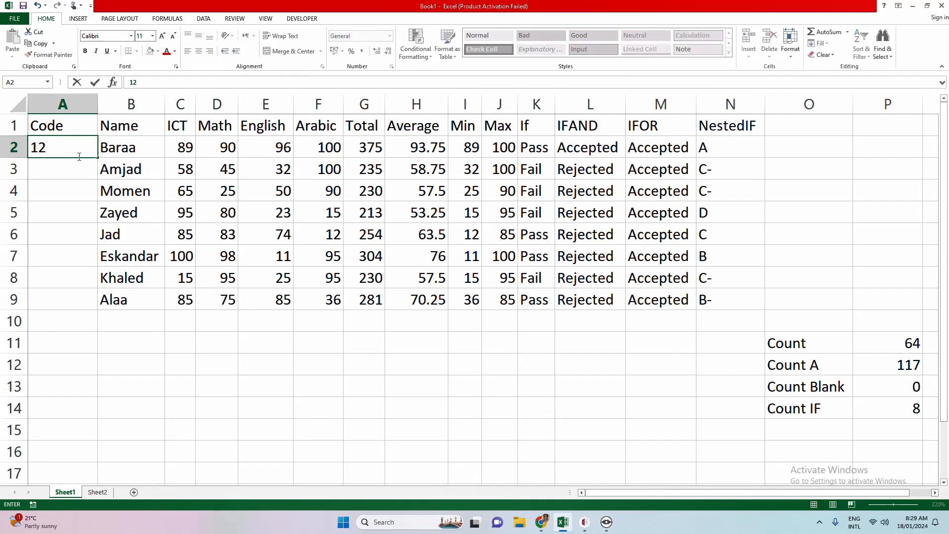
text(0101)
click(70, 168)
text(120102)
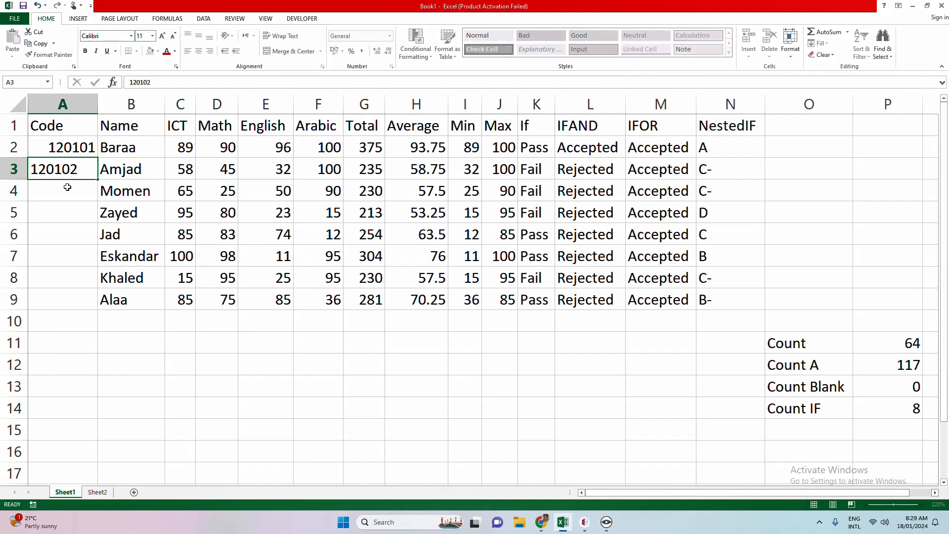
click(68, 187)
drag(70, 146, 77, 171)
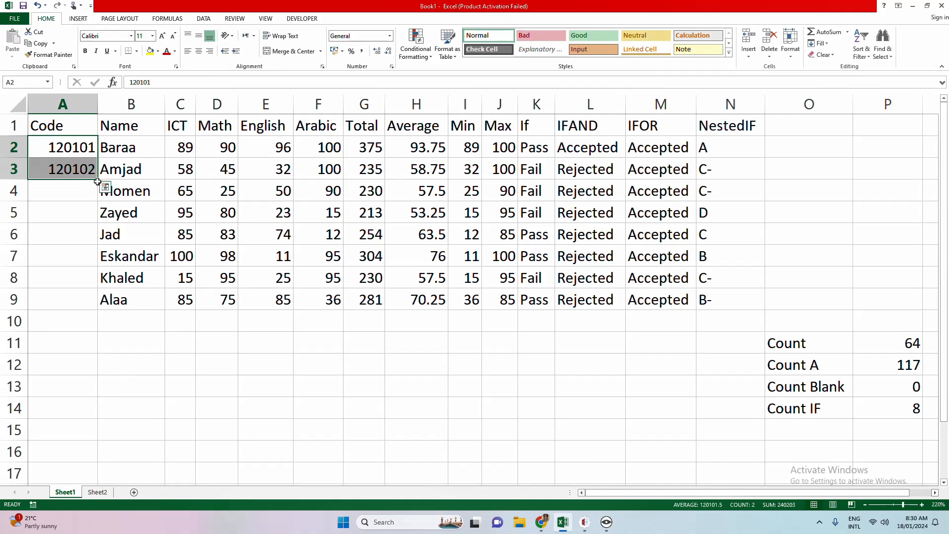
drag(98, 180, 94, 309)
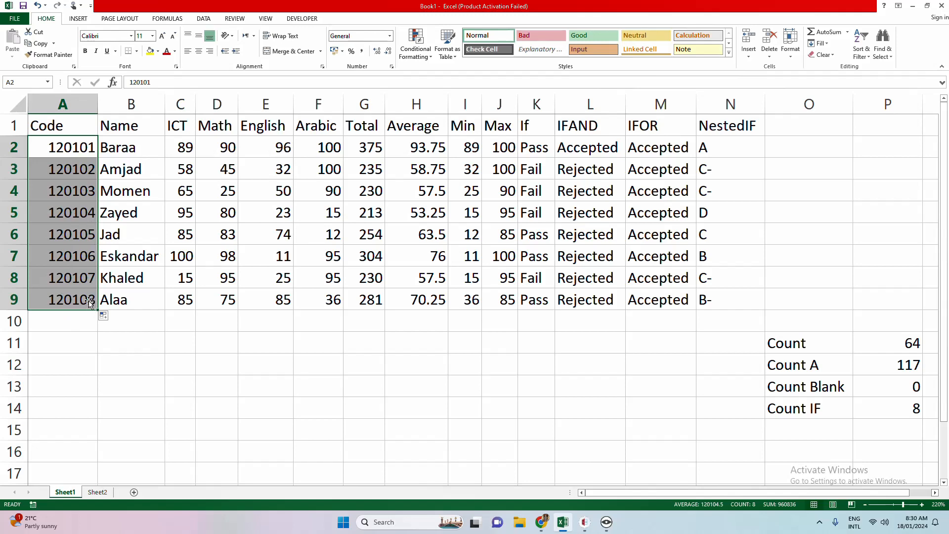
click(141, 262)
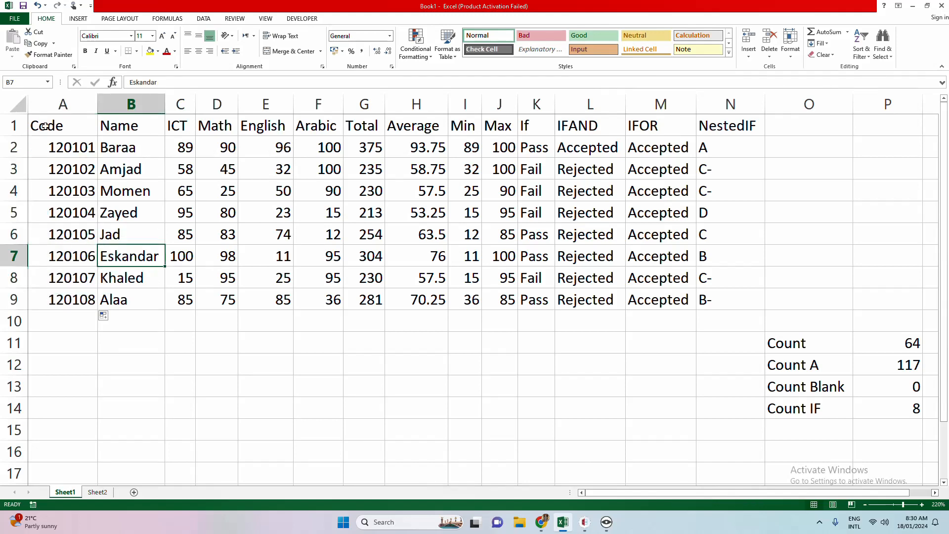
Define the range name Students for the whole marks table A1:N9.
drag(45, 126, 712, 306)
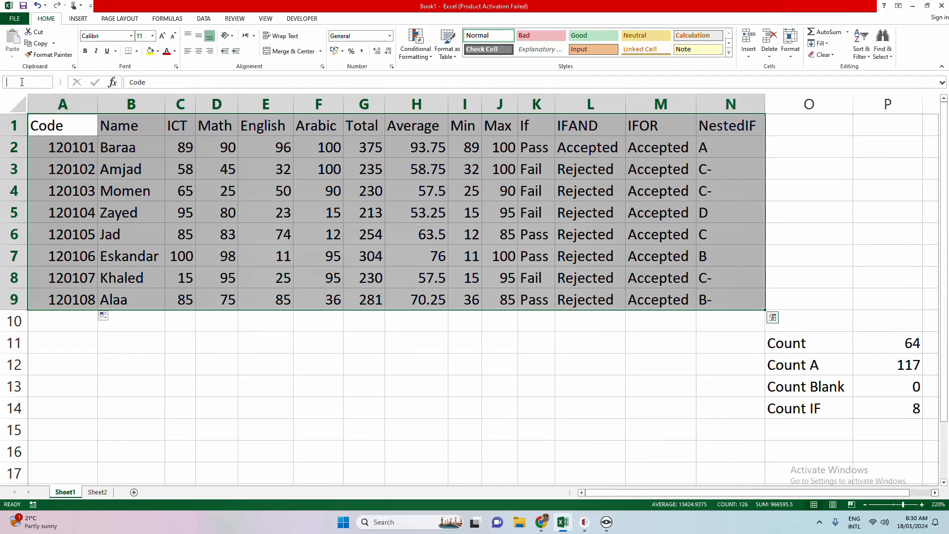
click(4, 83)
text(Students)
key(Return)
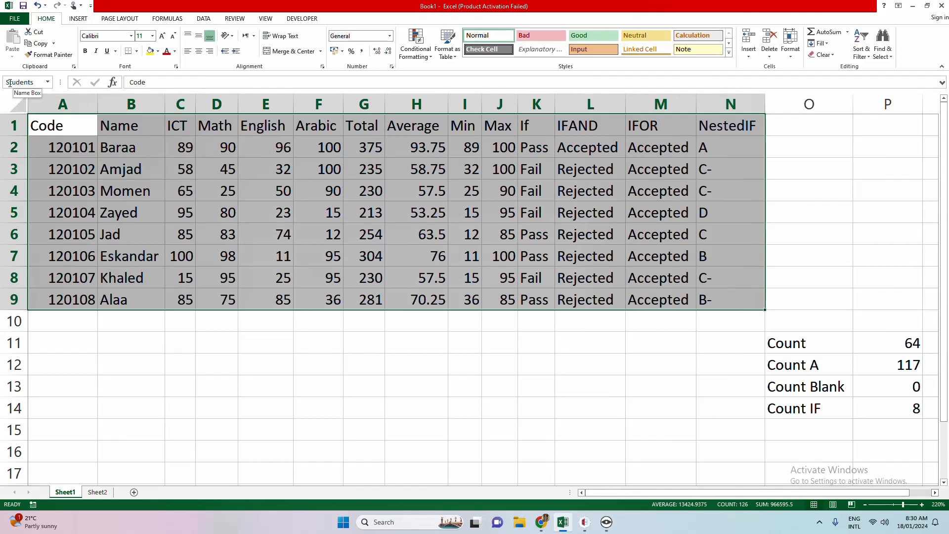
Copy the header row A1:N1 from Sheet1 and paste it at A1 on Sheet2.
click(99, 492)
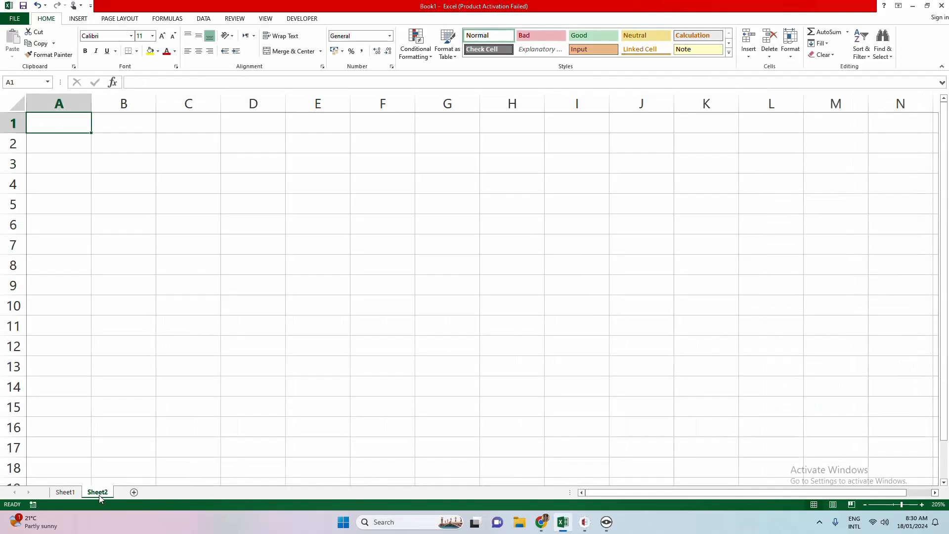
click(65, 493)
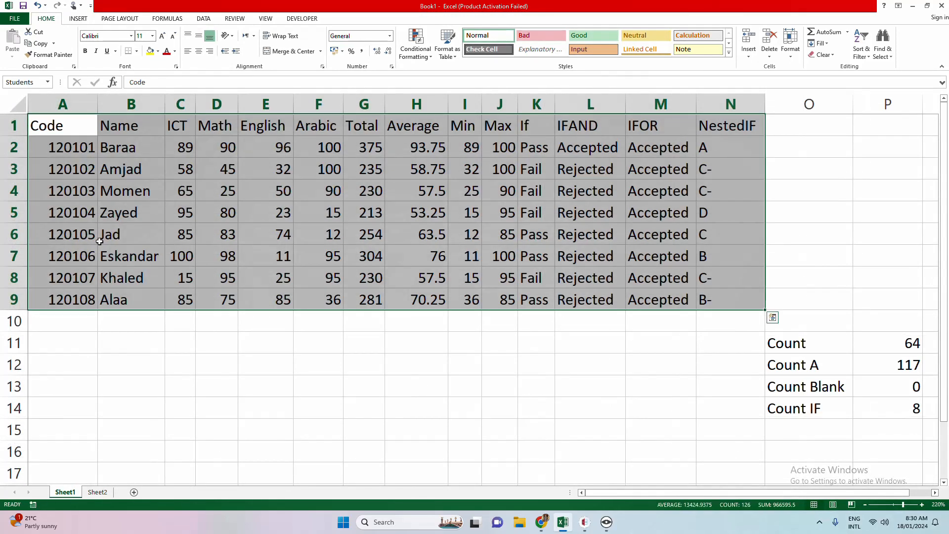
drag(69, 125, 717, 125)
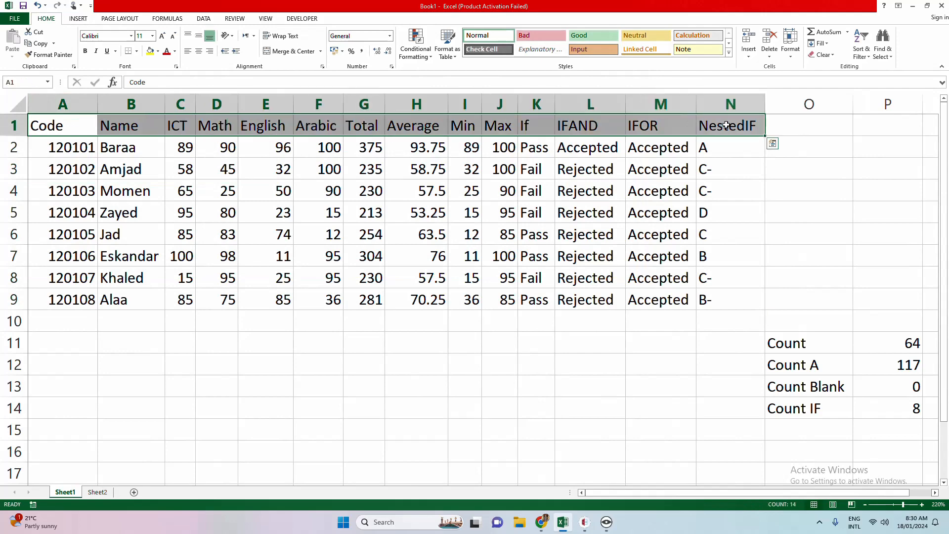
key(ctrl+c)
click(92, 494)
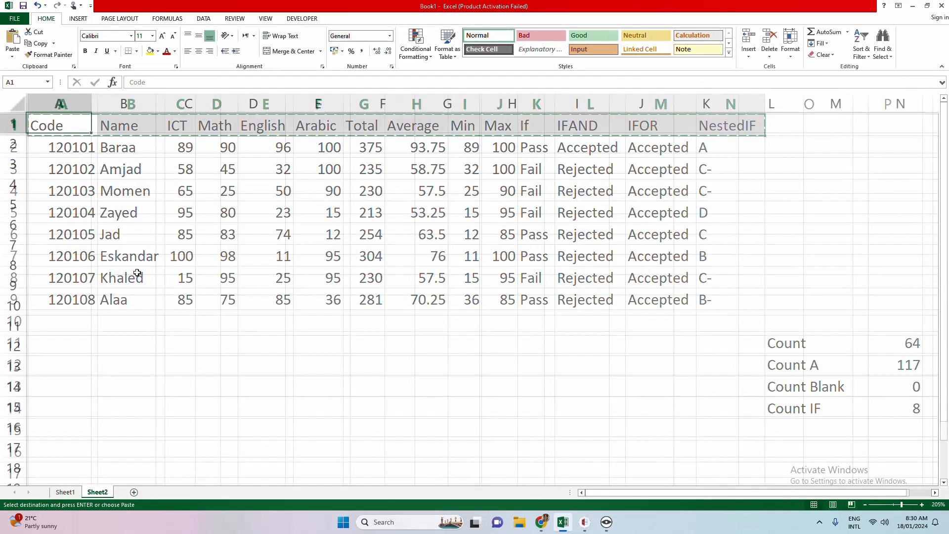
key(ctrl+v)
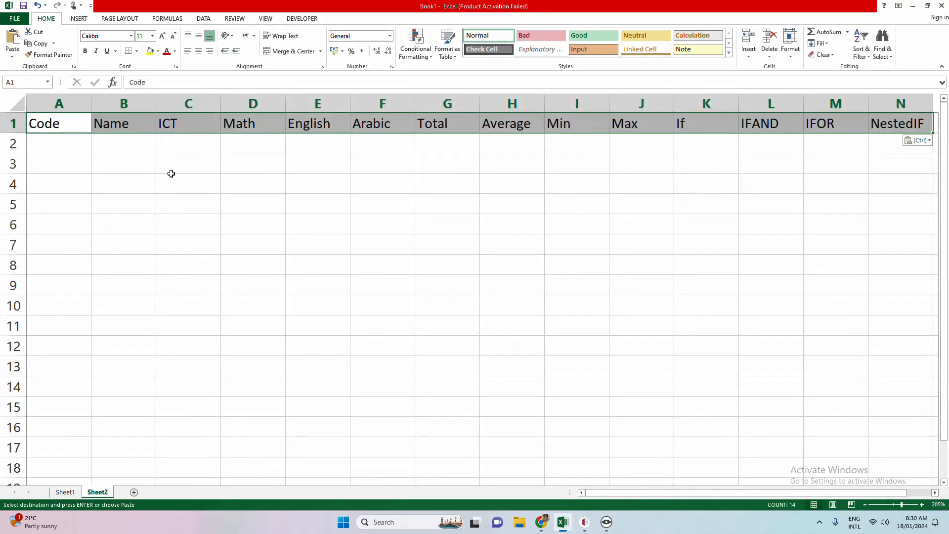
Auto-fit the widths of columns A through N on Sheet2 to their headings.
double_click(91, 96)
double_click(130, 96)
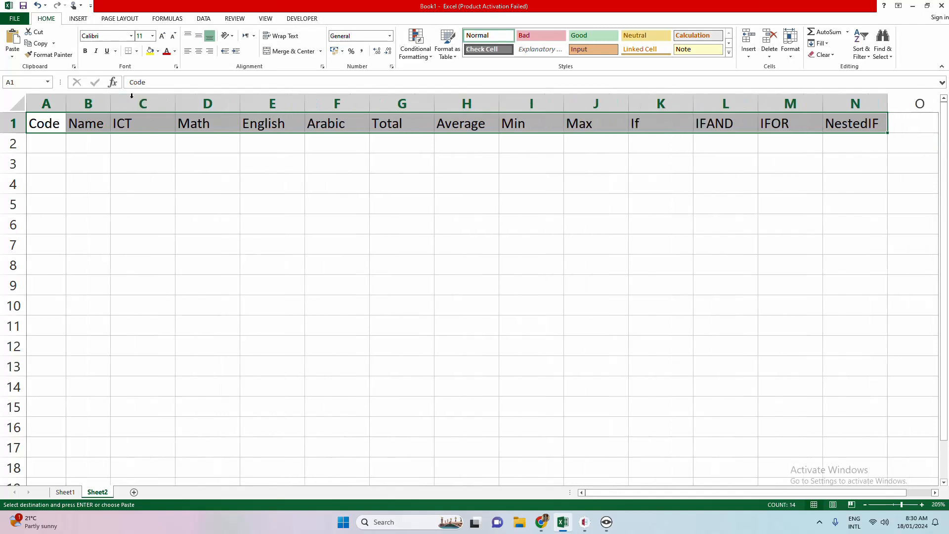
double_click(175, 97)
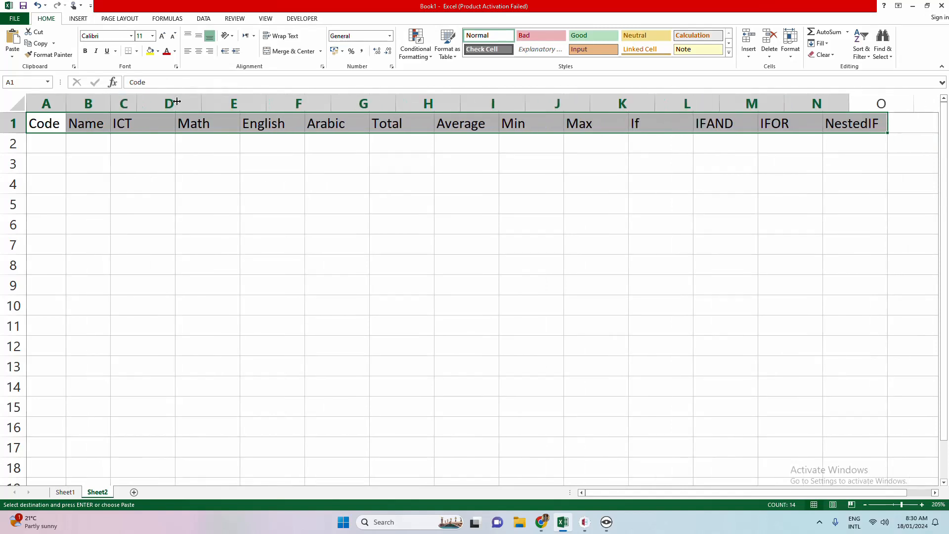
double_click(202, 96)
double_click(241, 104)
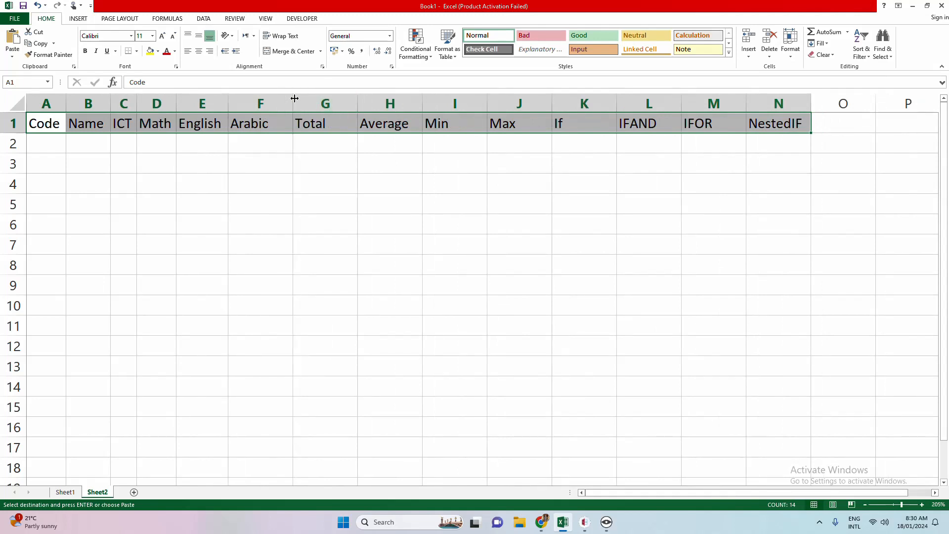
double_click(292, 100)
double_click(340, 100)
double_click(378, 101)
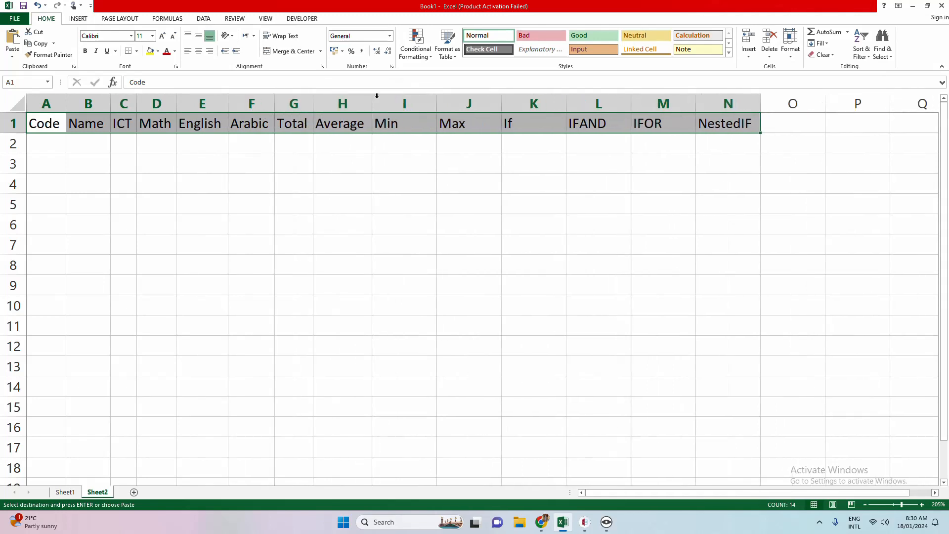
double_click(438, 95)
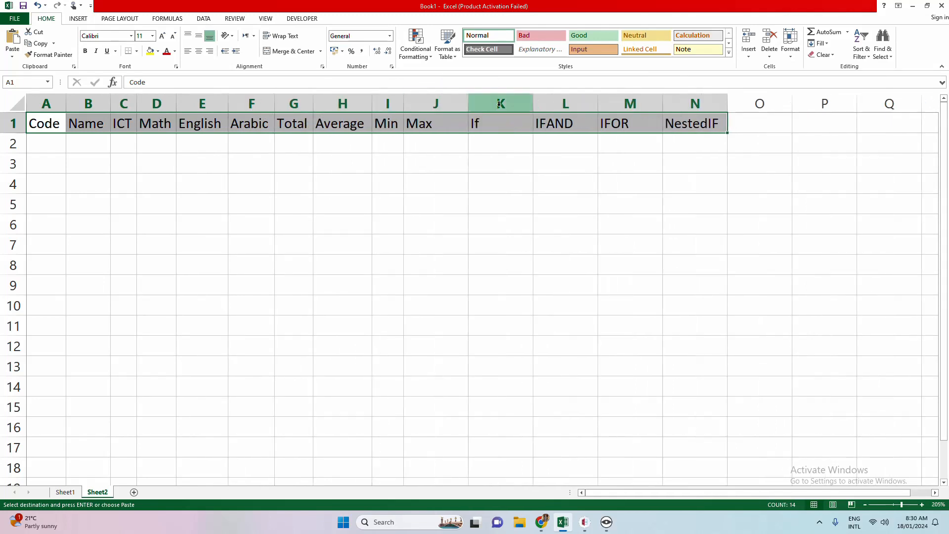
double_click(468, 97)
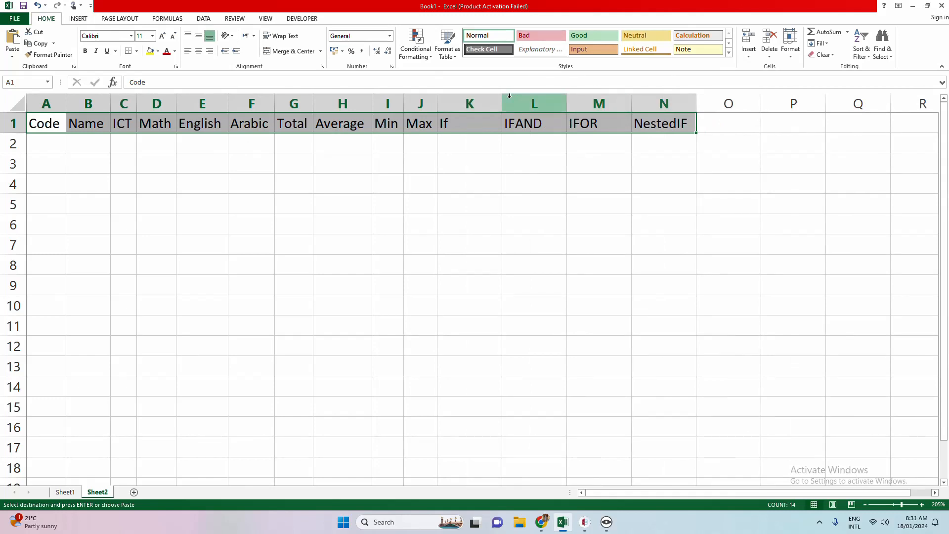
double_click(502, 99)
double_click(518, 99)
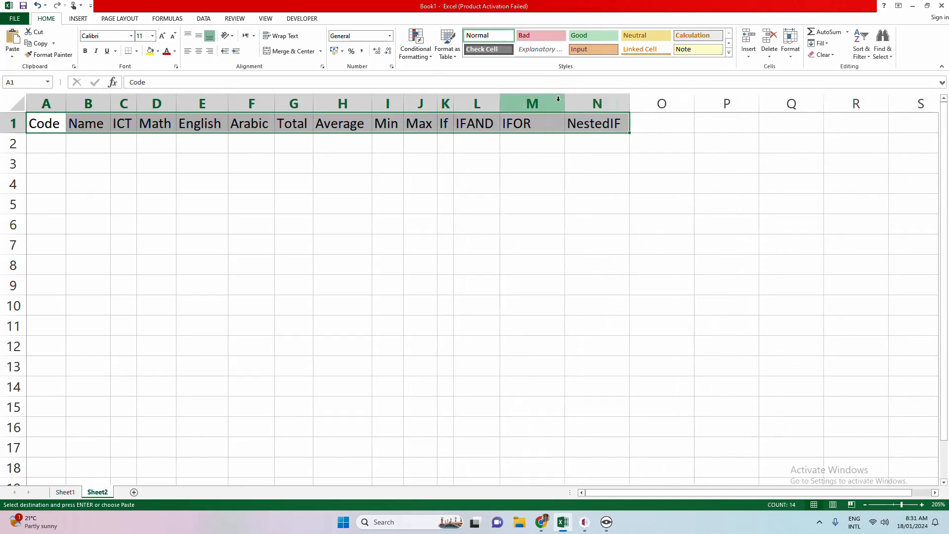
double_click(565, 99)
double_click(599, 102)
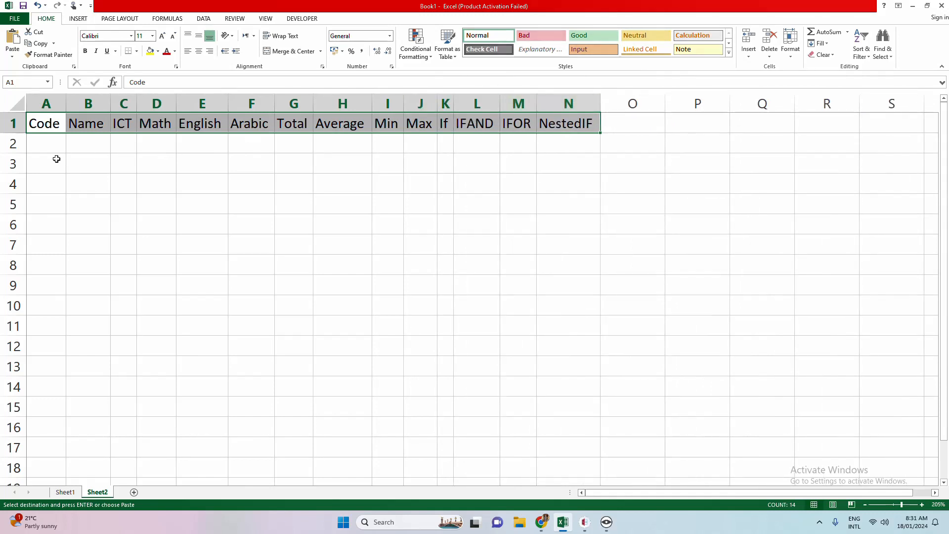
Enter the student code 120101 in A2 under the Code heading on Sheet2.
click(78, 147)
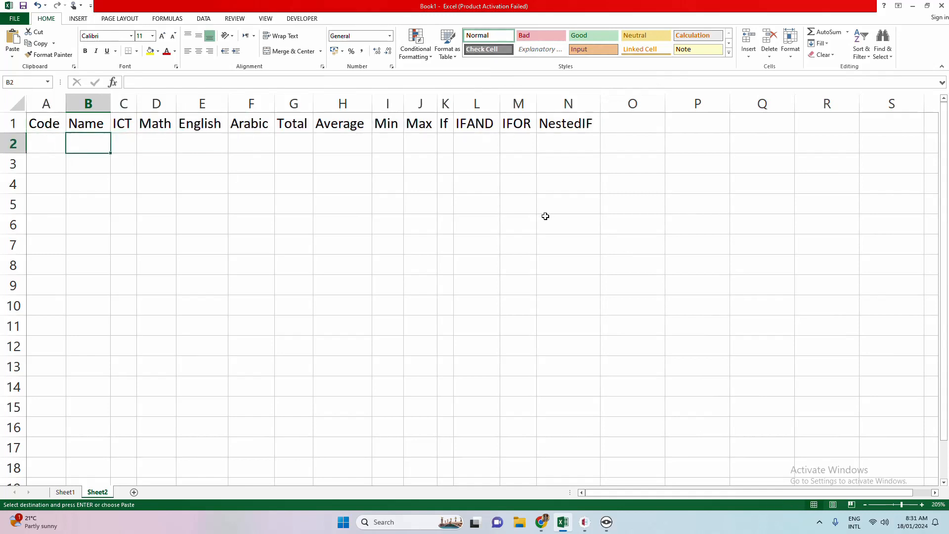
click(46, 143)
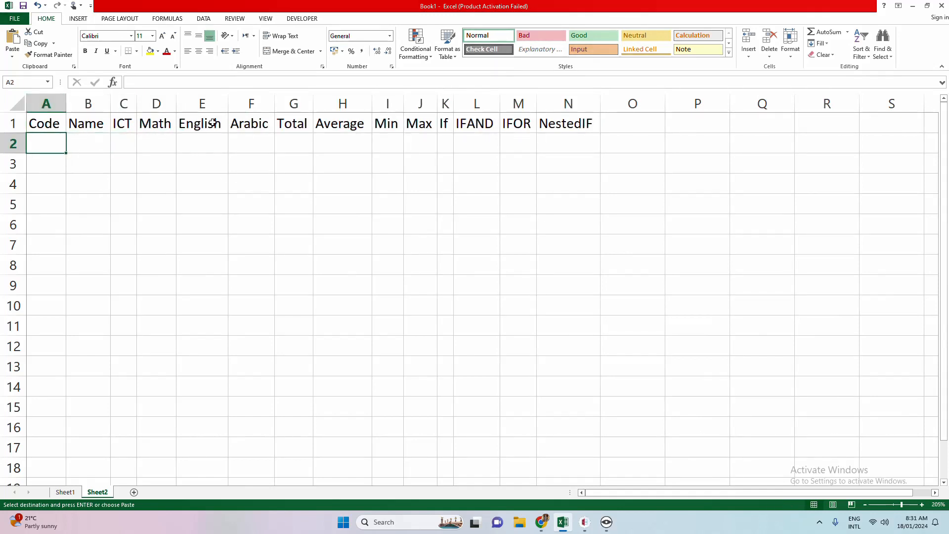
text(12)
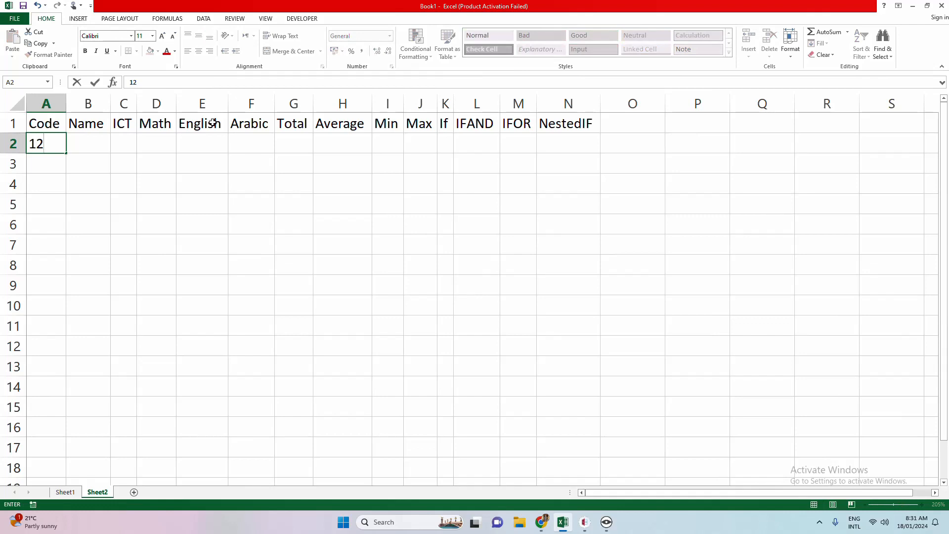
text(0101)
key(Return)
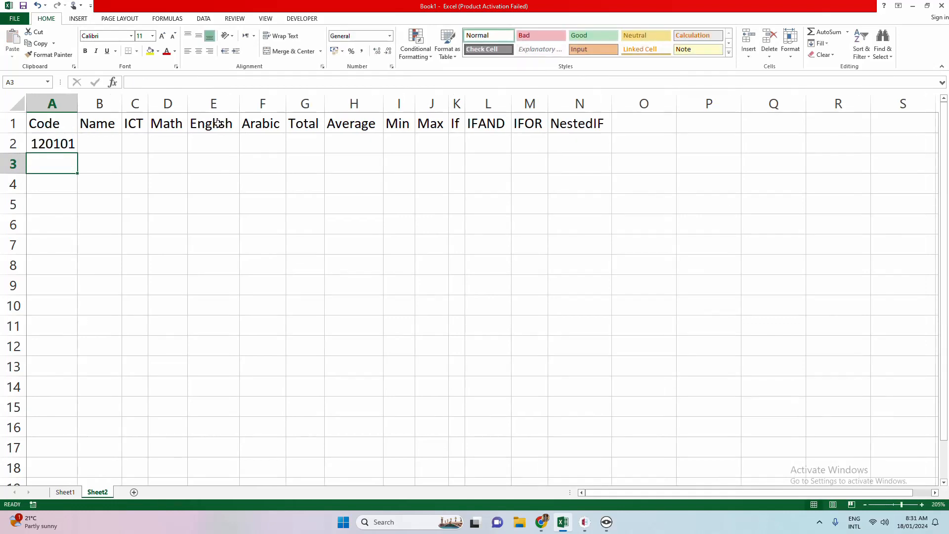
click(103, 143)
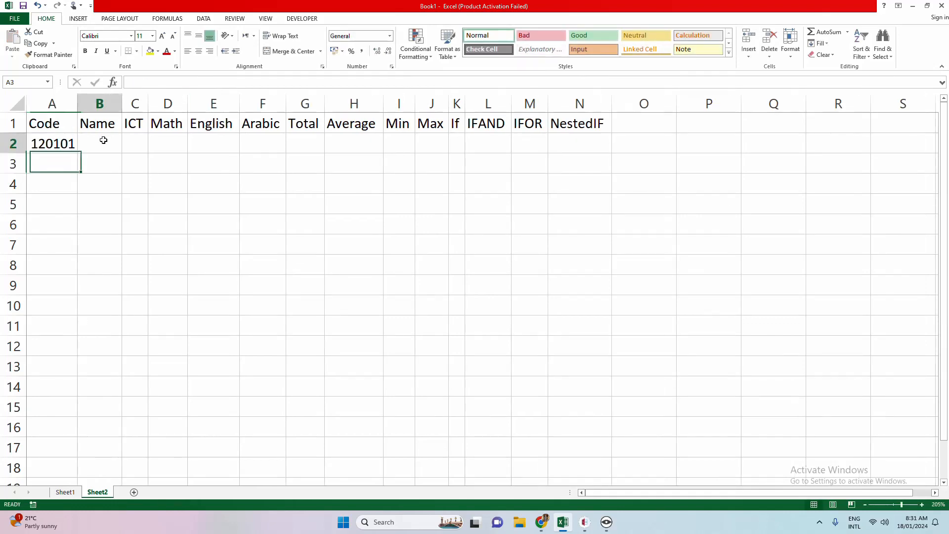
drag(101, 145, 560, 146)
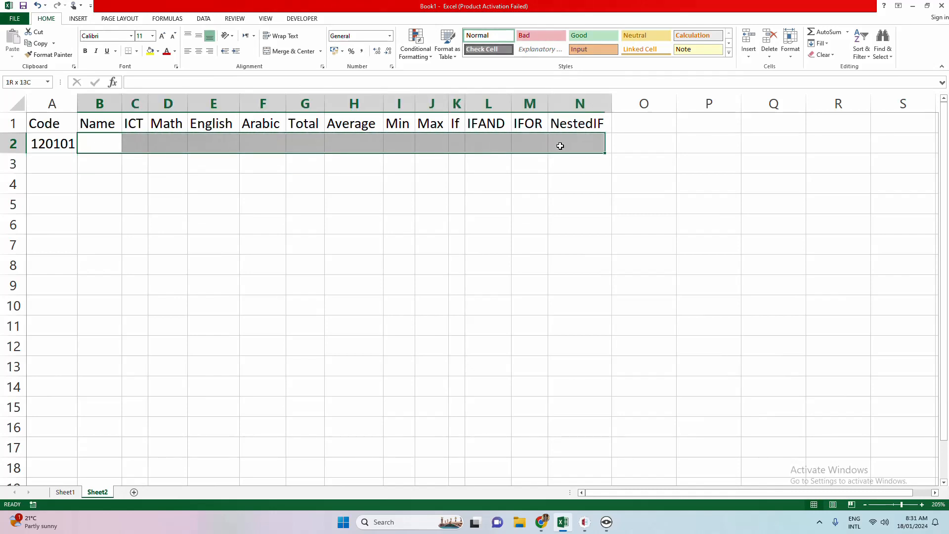
click(61, 142)
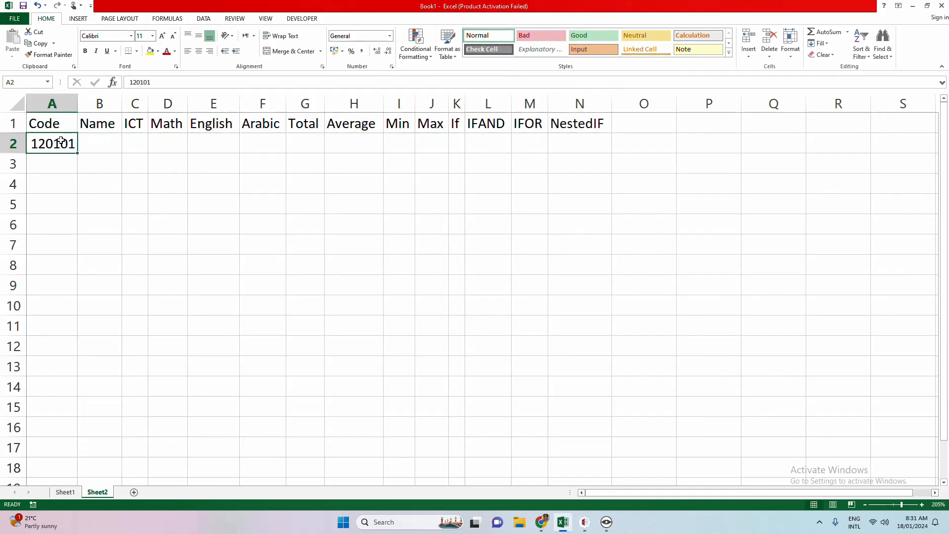
Start a VLOOKUP formula in B2 with A2 as the lookup value and the Students range as the table array.
click(114, 146)
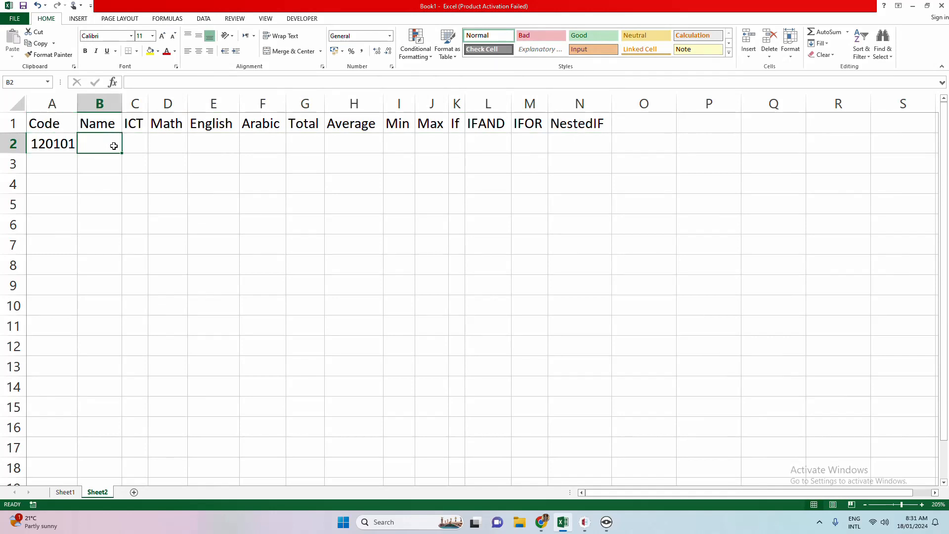
text(=)
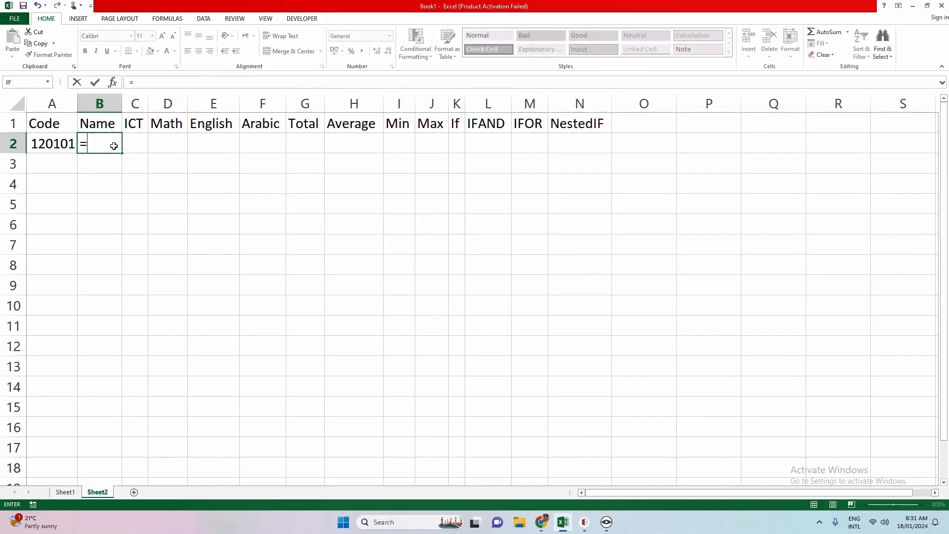
text(vlo)
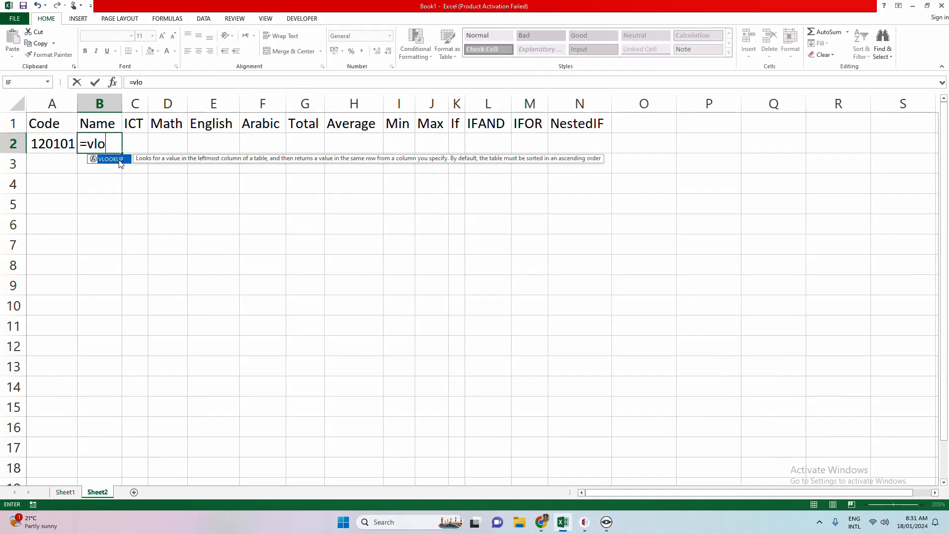
double_click(119, 159)
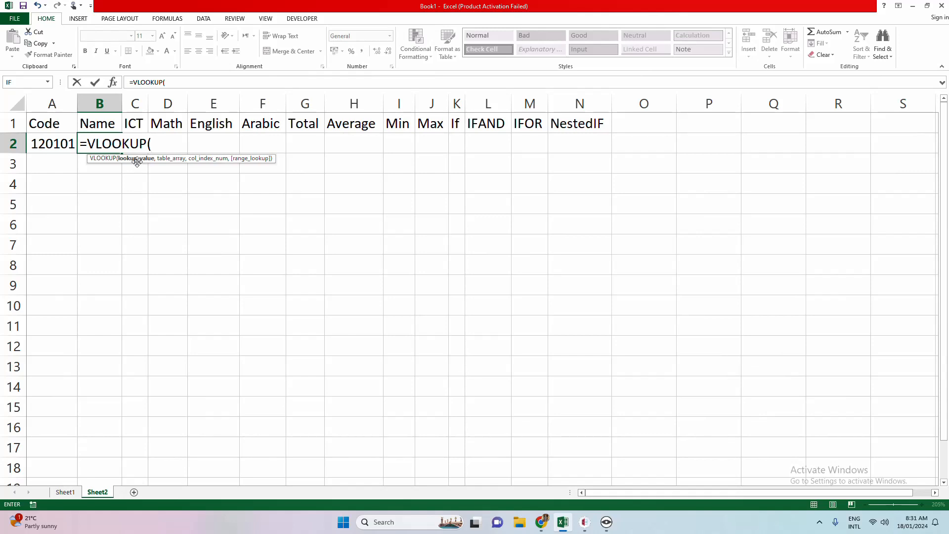
click(50, 143)
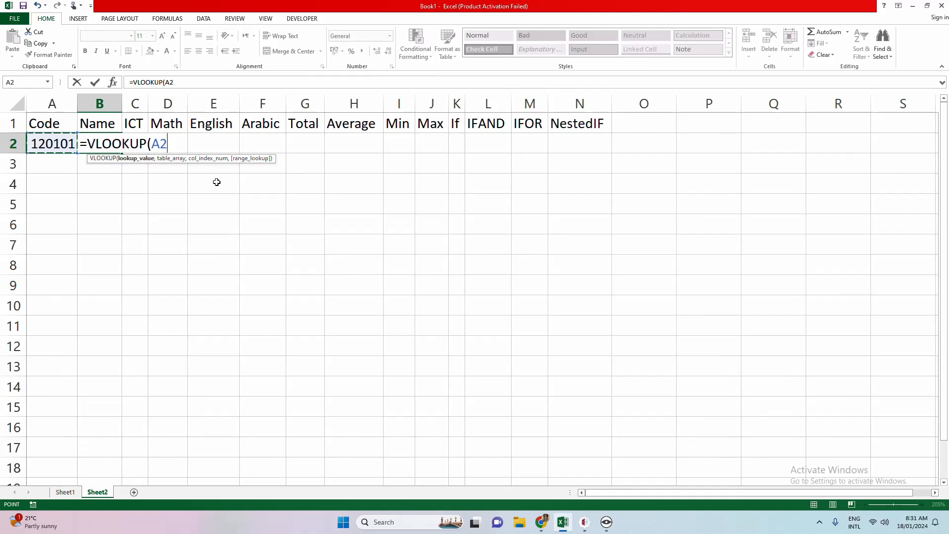
text(,)
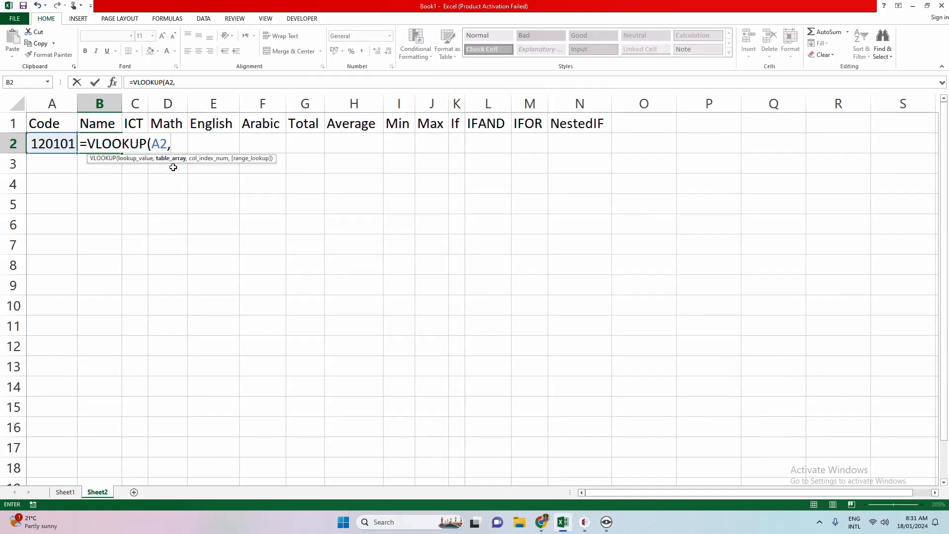
text(st)
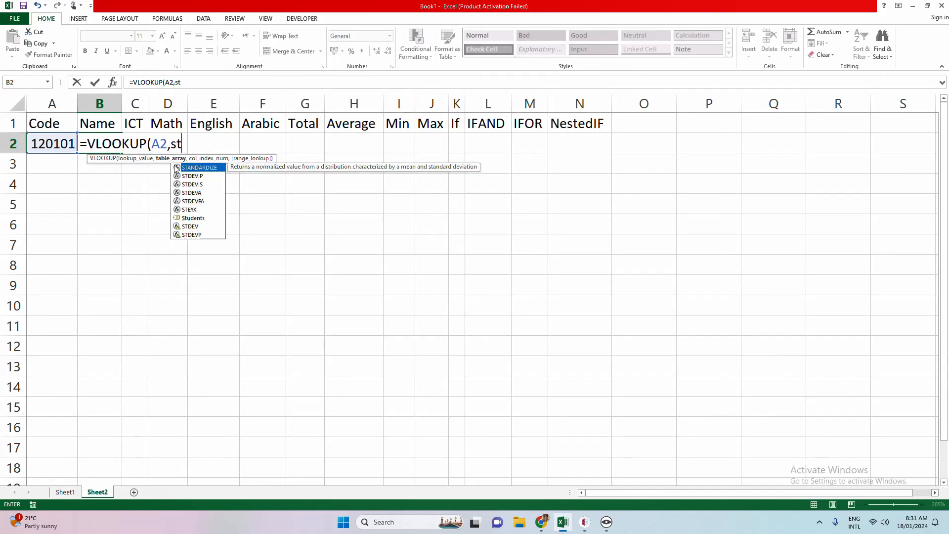
double_click(185, 220)
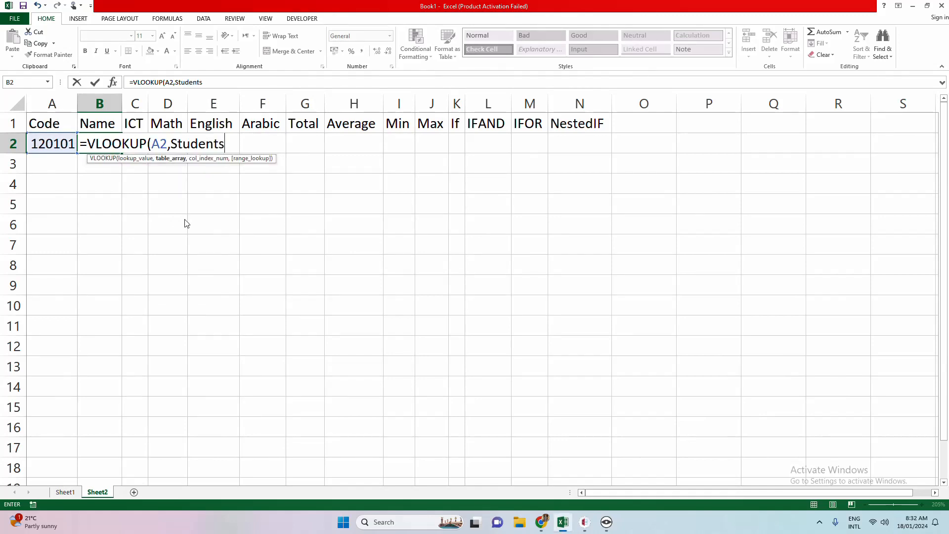
Complete the VLOOKUP formula in B2 with column index 2 and the exact match option FALSE.
text(,)
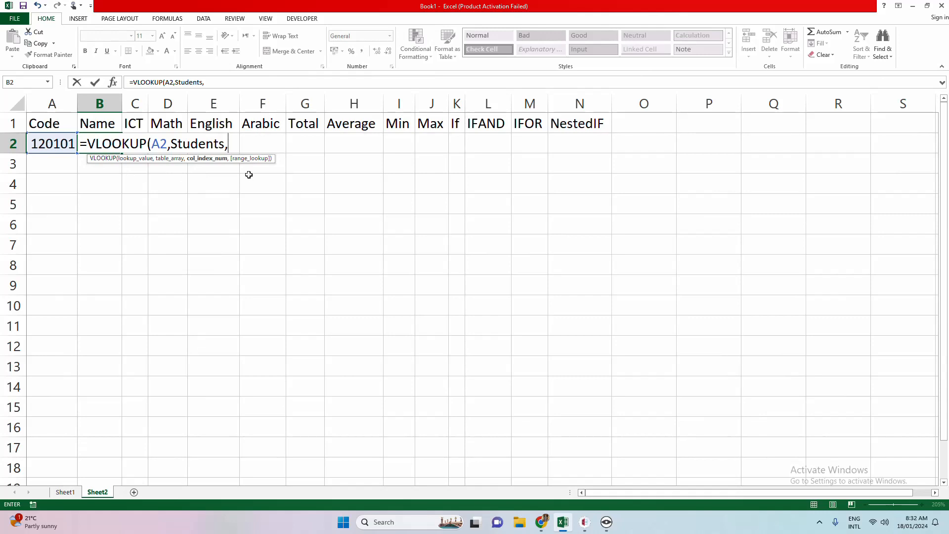
text(2,)
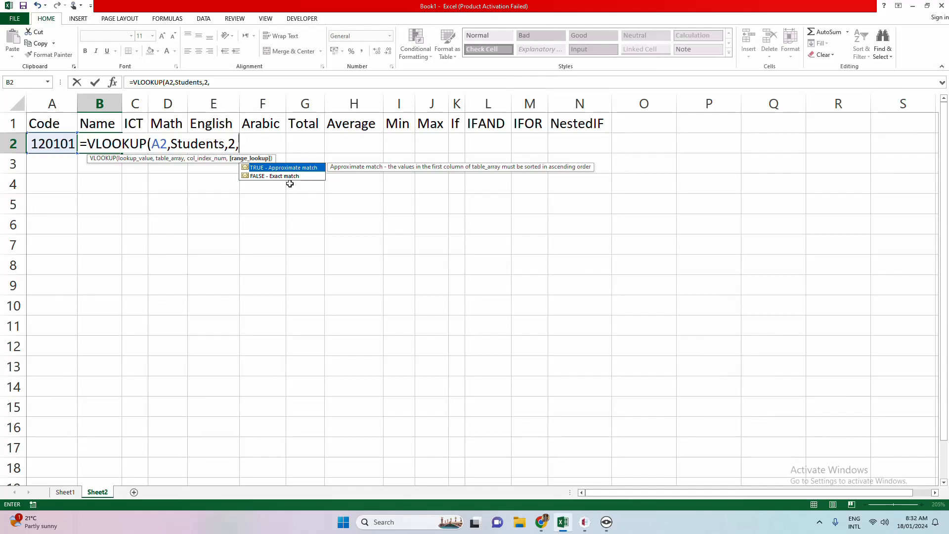
click(273, 177)
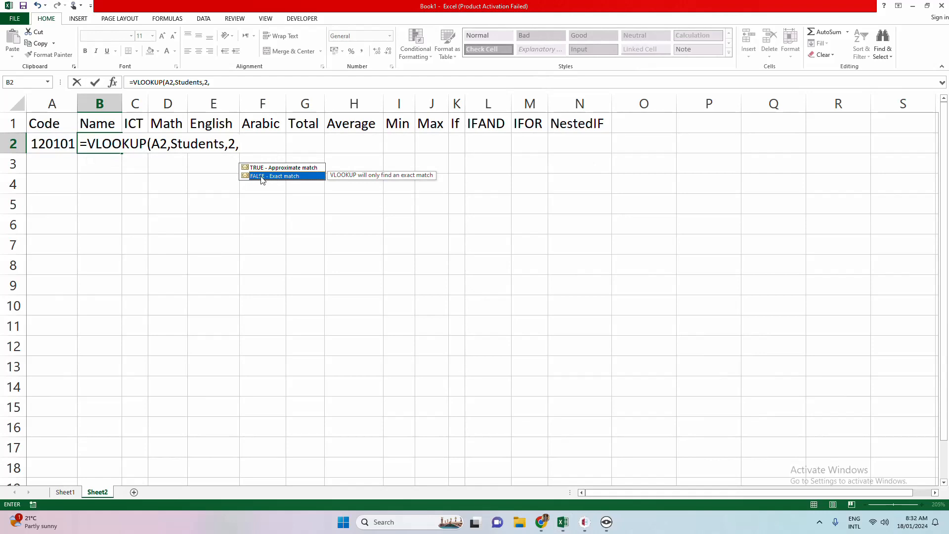
double_click(262, 176)
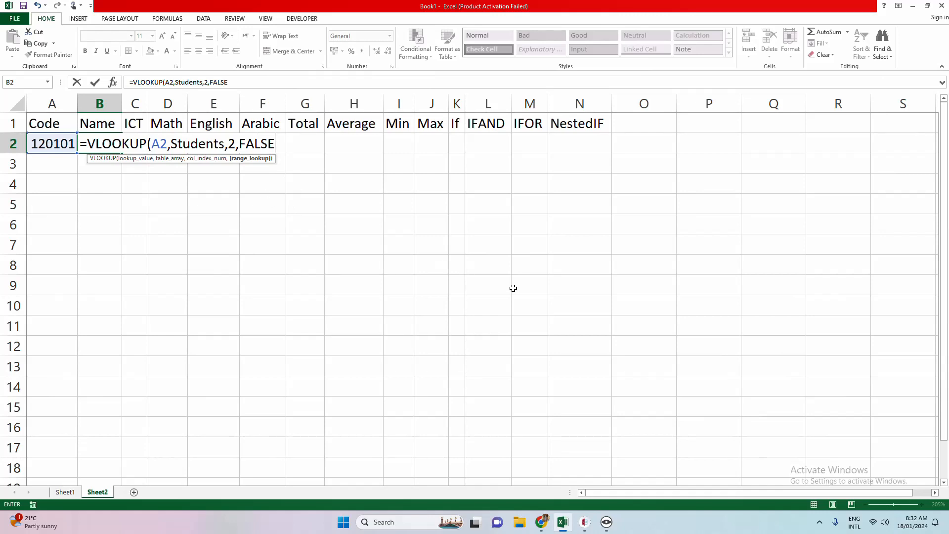
text())
key(Return)
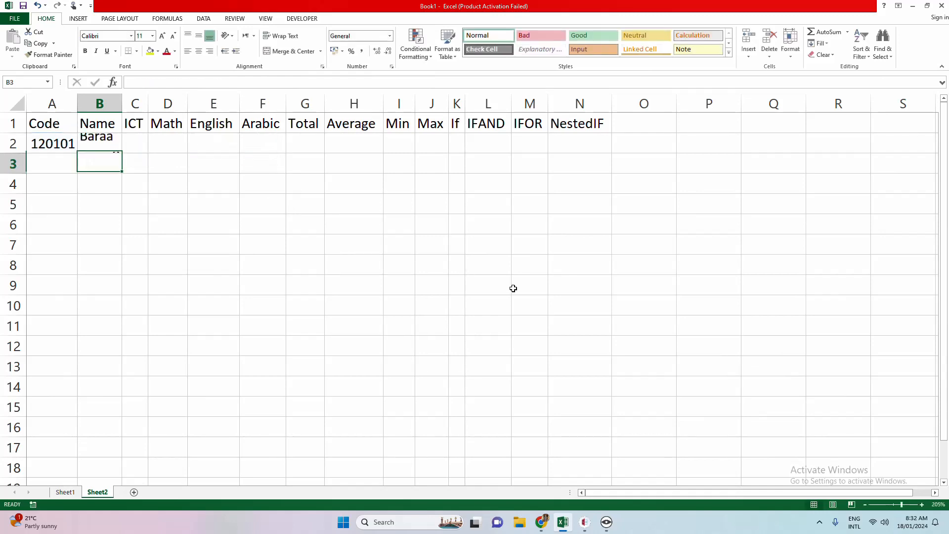
Clear the code in A2 and re-enter 120101 to test the name lookup.
click(59, 142)
key(Delete)
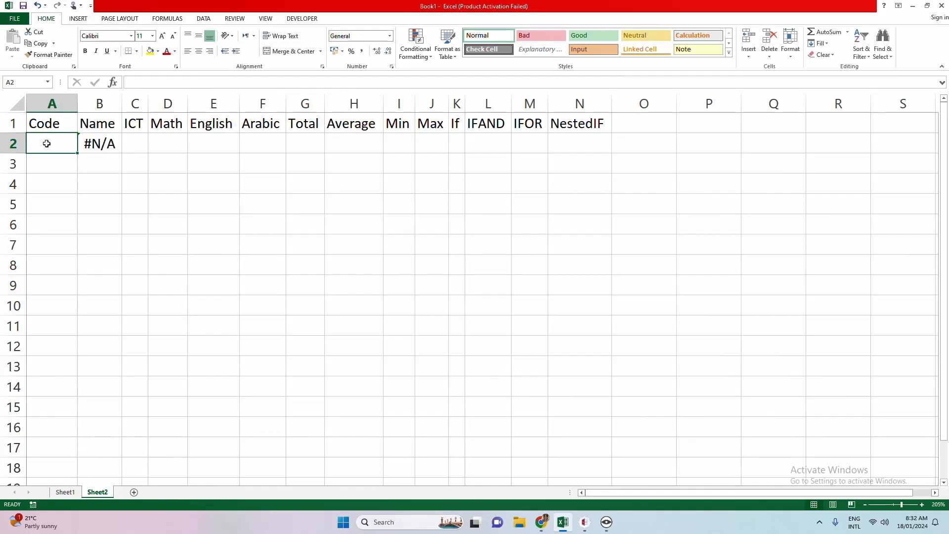
text(120101)
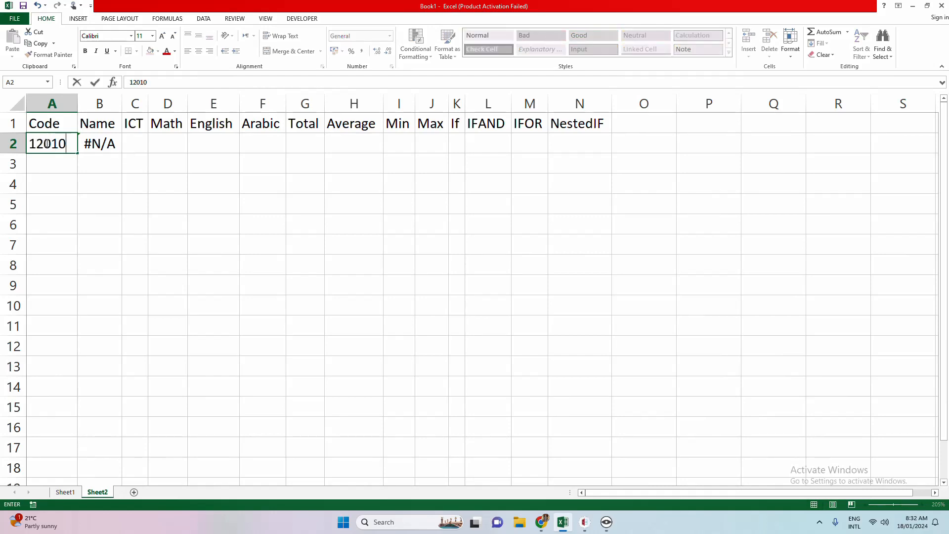
key(Return)
Try to fill the B2 lookup formula across row 2 to N2 with its relative A2 reference.
click(94, 146)
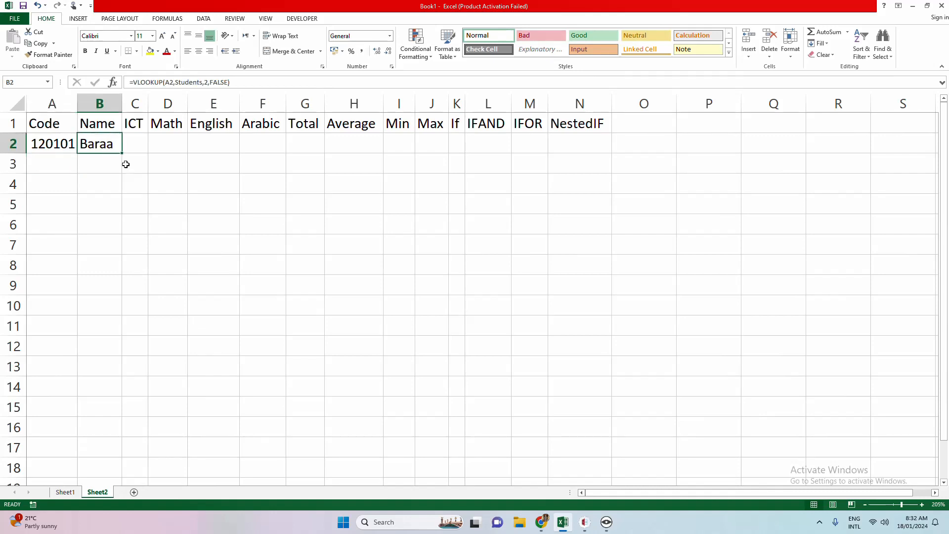
drag(122, 154, 602, 147)
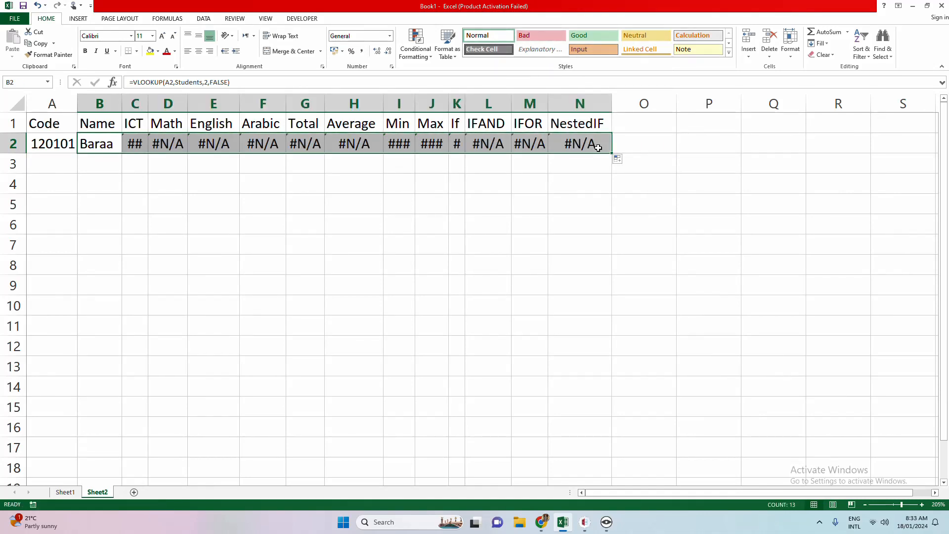
click(329, 242)
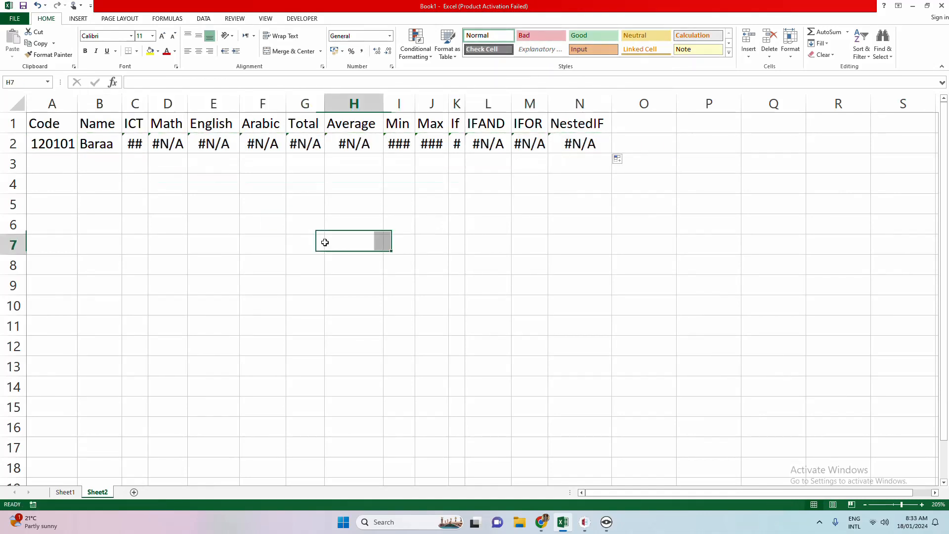
Check the lookup reference in the formula copied to C2 and clear the filled formulas from C2 through N2.
click(108, 148)
double_click(127, 141)
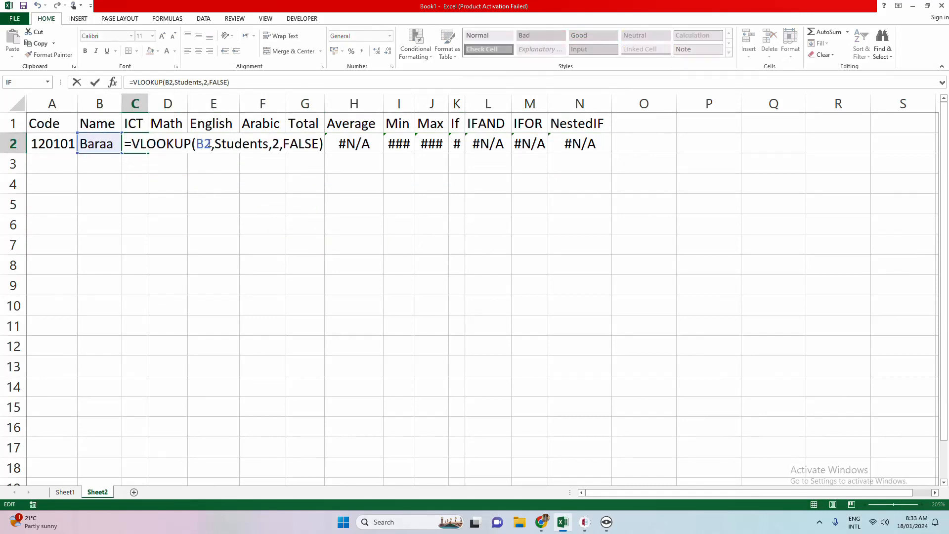
key(End)
click(442, 199)
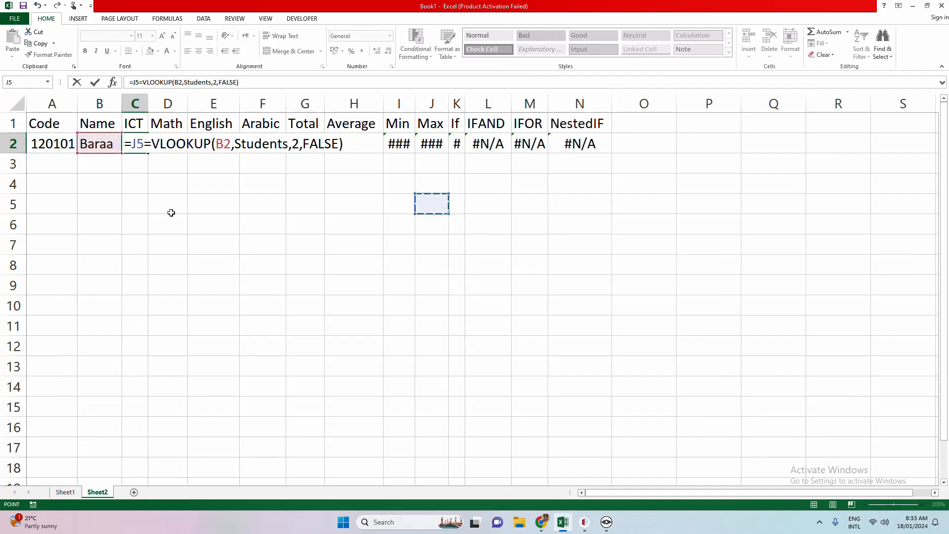
key(Escape)
drag(180, 237, 571, 139)
key(Delete)
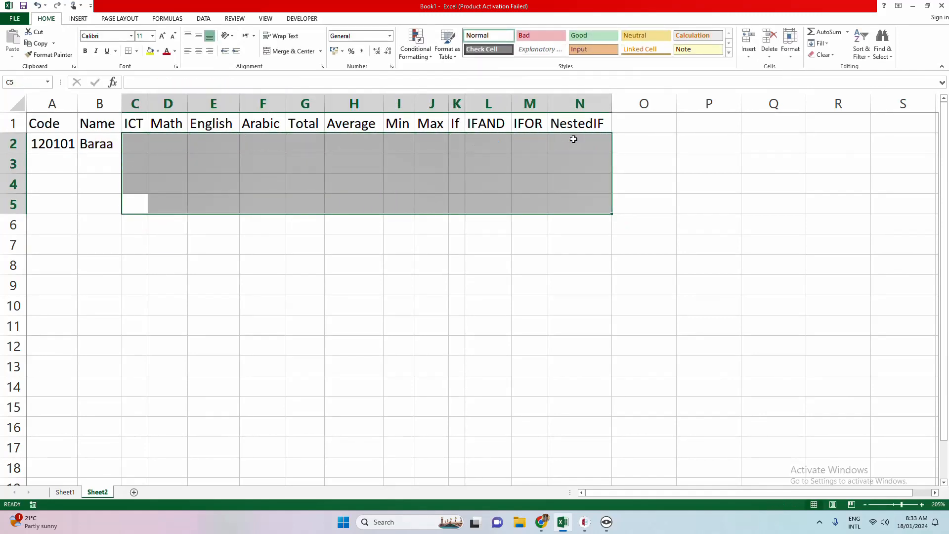
Make the lookup value in the B2 formula an absolute reference, $A$2.
double_click(111, 148)
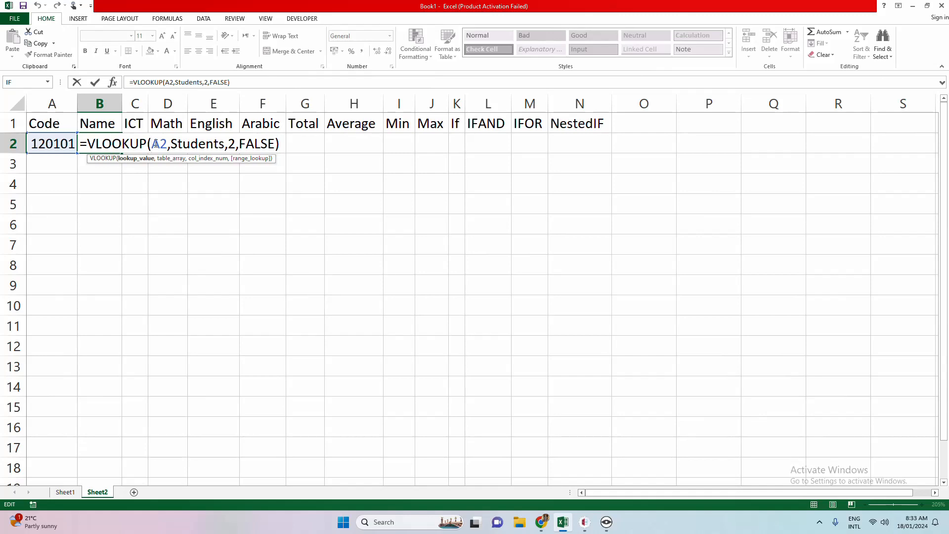
text($)
click(169, 144)
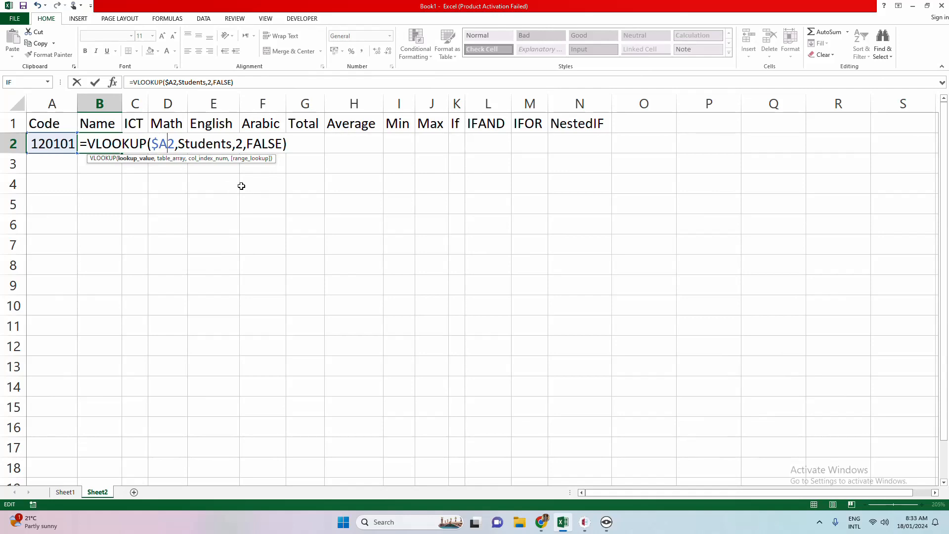
text($)
click(265, 218)
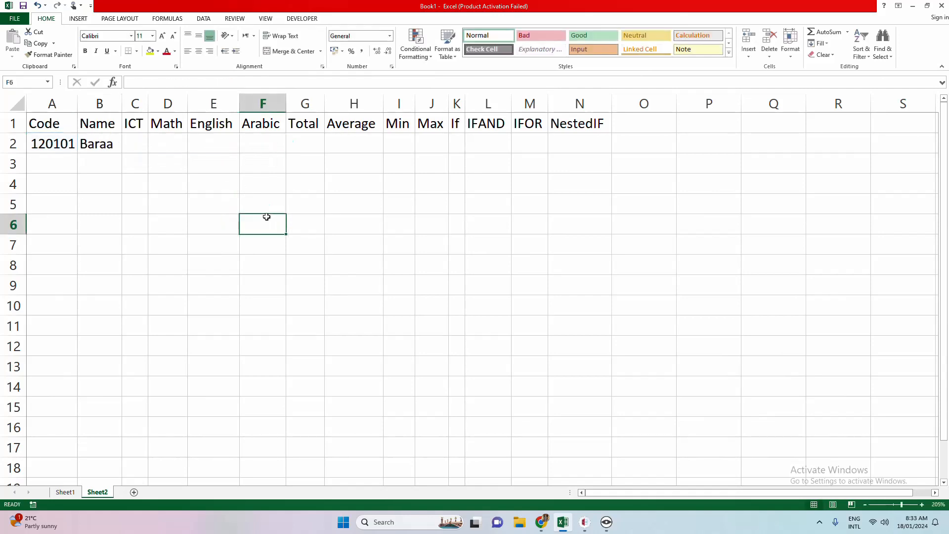
Fill the B2 formula with the absolute $A$2 reference across row 2 to N2.
click(132, 152)
click(118, 148)
drag(121, 153, 596, 142)
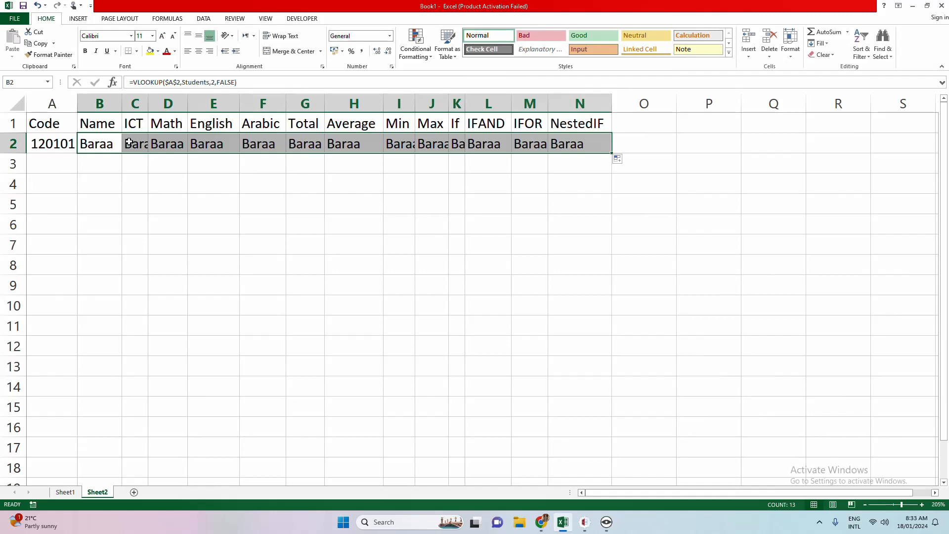
Set the column index in the ICT lookup formula in C2 to 3.
double_click(130, 143)
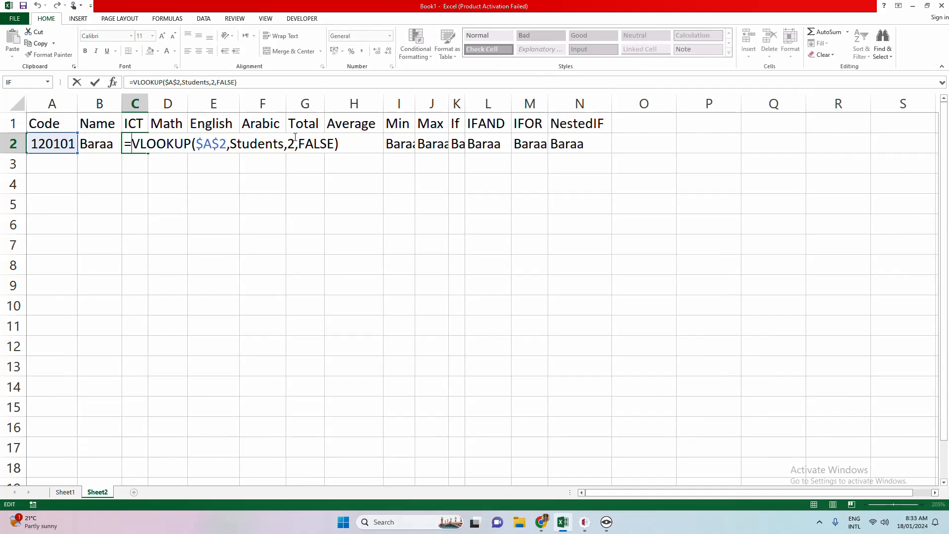
double_click(292, 144)
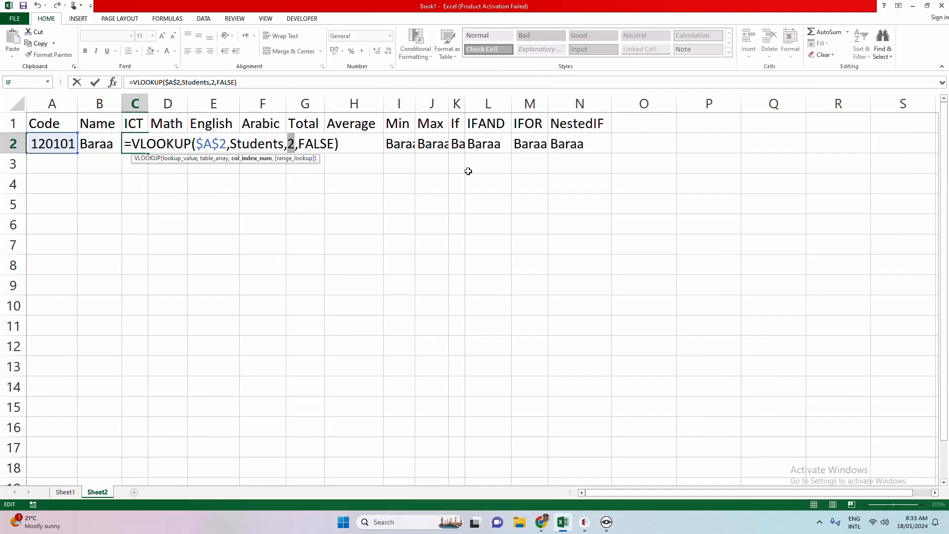
text(3)
key(Return)
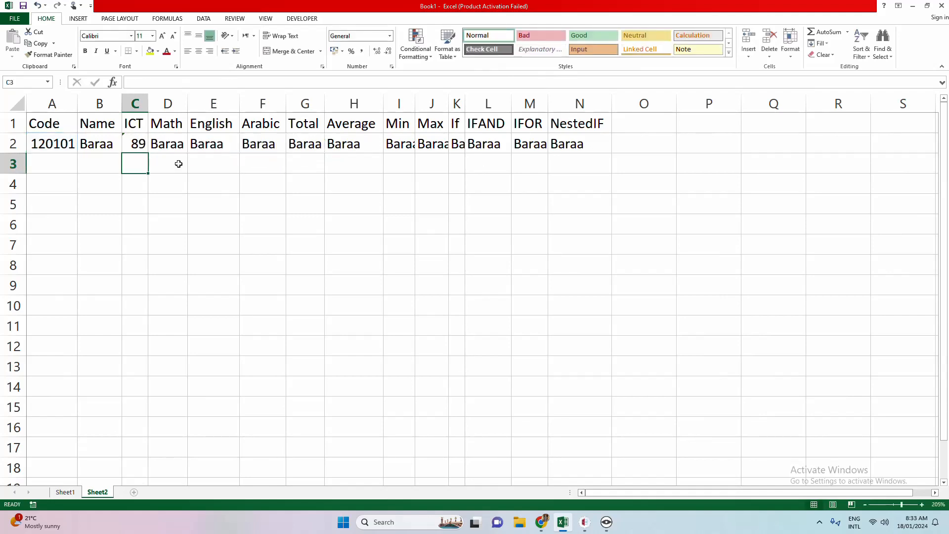
Set the column index in the Math lookup formula in D2 to 4.
click(155, 139)
double_click(155, 140)
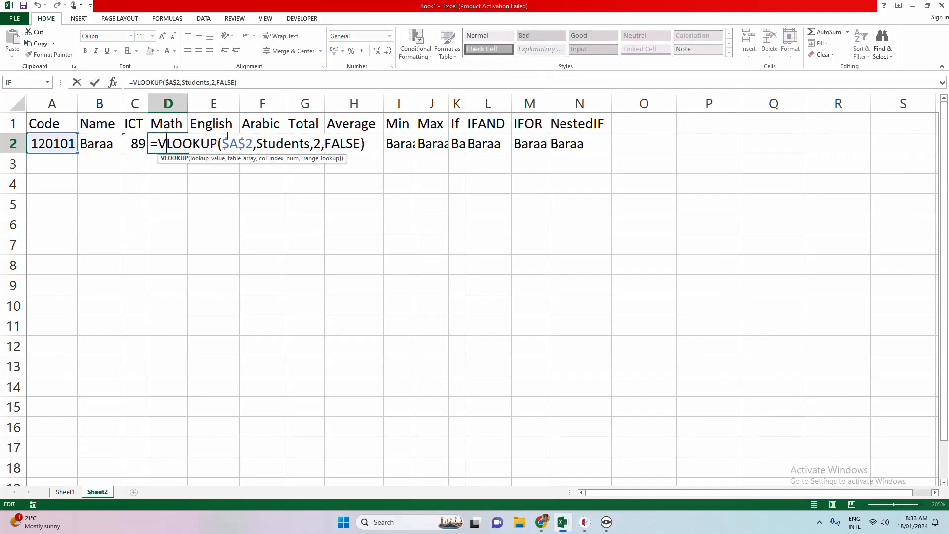
double_click(317, 142)
text(4)
key(Return)
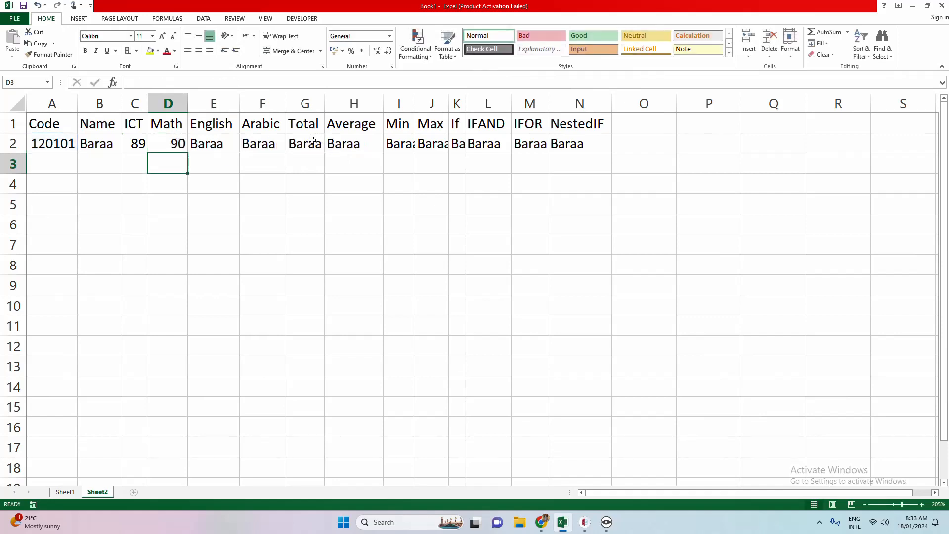
Set the column index in the English lookup formula in E2 to 5.
click(198, 143)
double_click(198, 143)
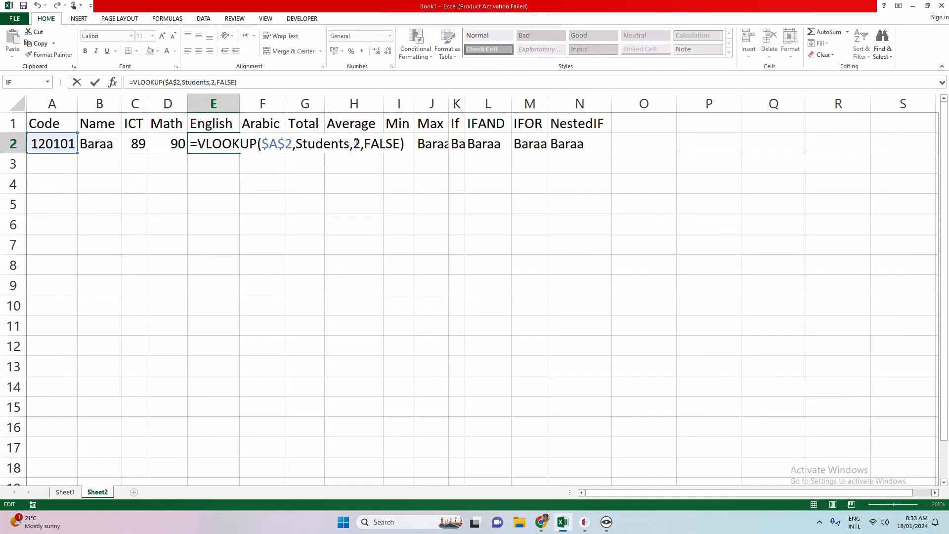
double_click(358, 143)
text(5)
key(Return)
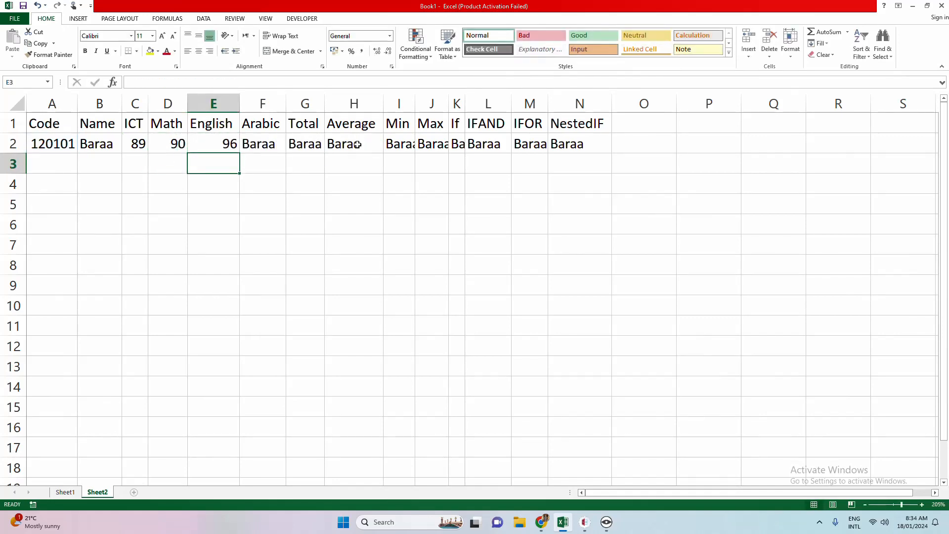
Set the column index in the Arabic lookup formula in F2 to 6.
double_click(250, 144)
double_click(410, 144)
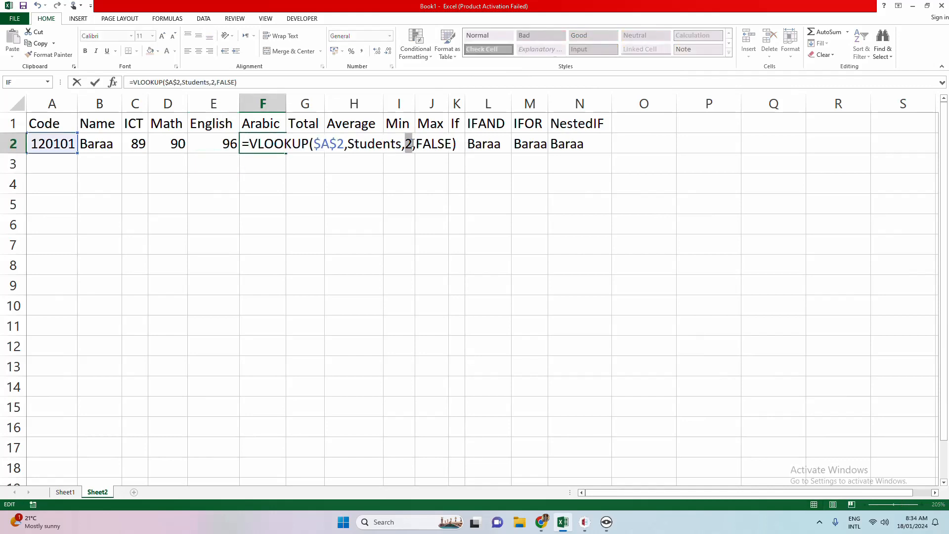
text(6)
key(Return)
Set the column index in the Total lookup formula in G2 to 7.
double_click(295, 145)
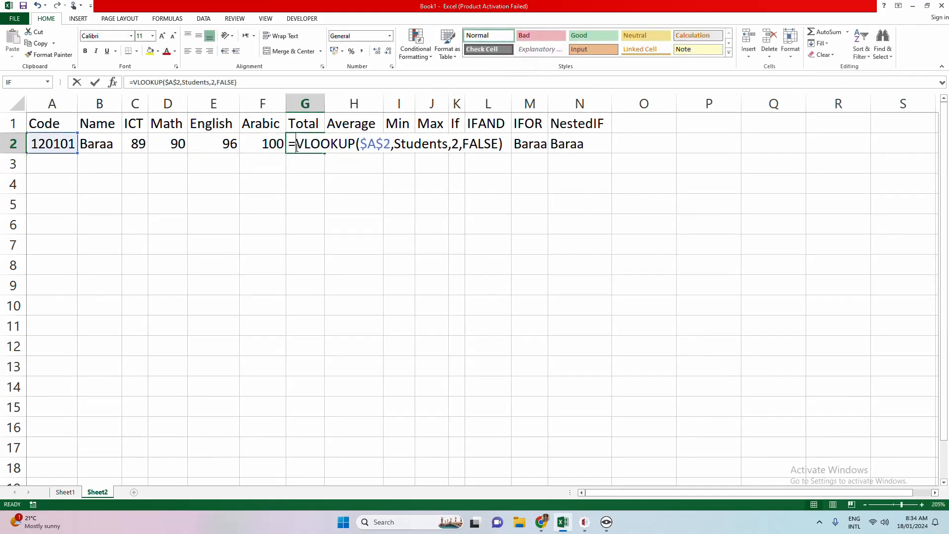
double_click(456, 144)
text(7)
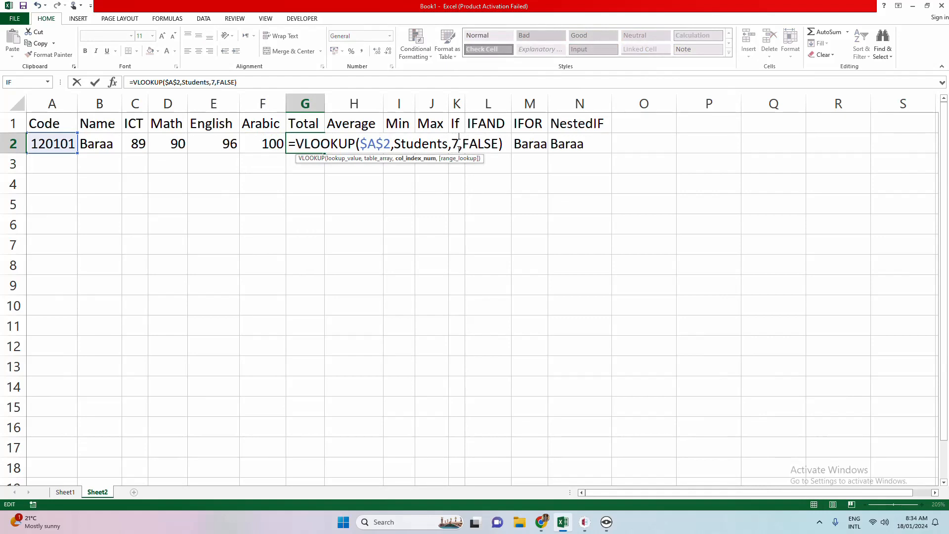
key(Return)
Set the column index in the Average lookup formula in H2 to 8.
double_click(357, 145)
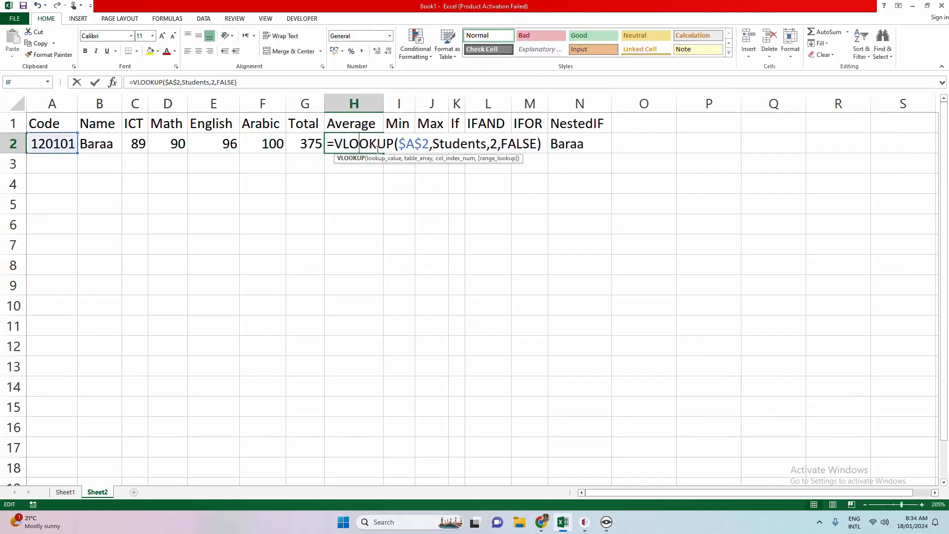
double_click(494, 143)
text(8)
key(Return)
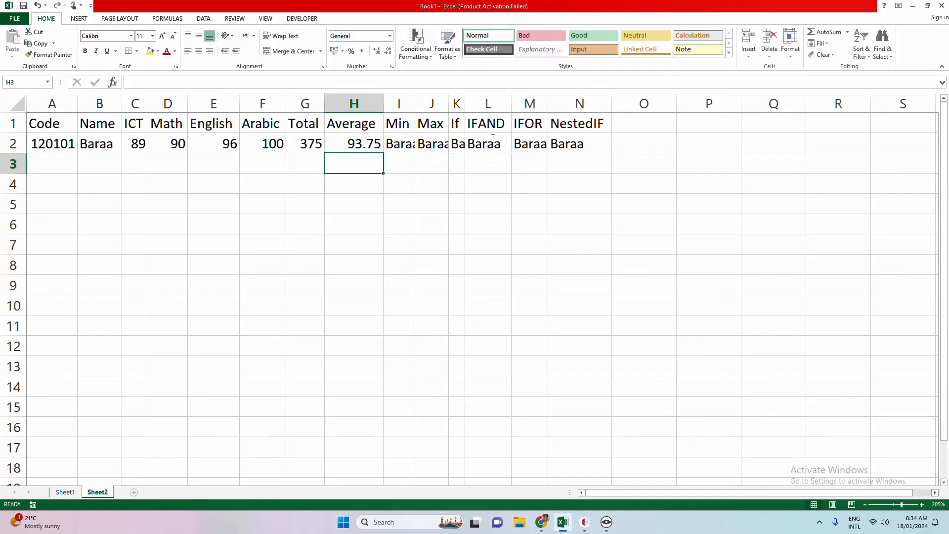
Set the column index in the Min lookup formula in I2 to 10.
double_click(411, 145)
double_click(553, 143)
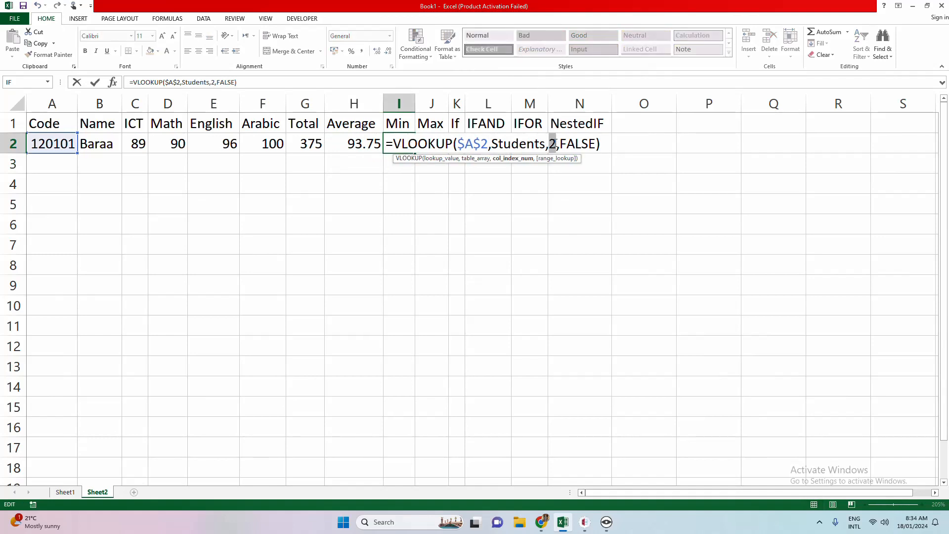
text(6)
key(Return)
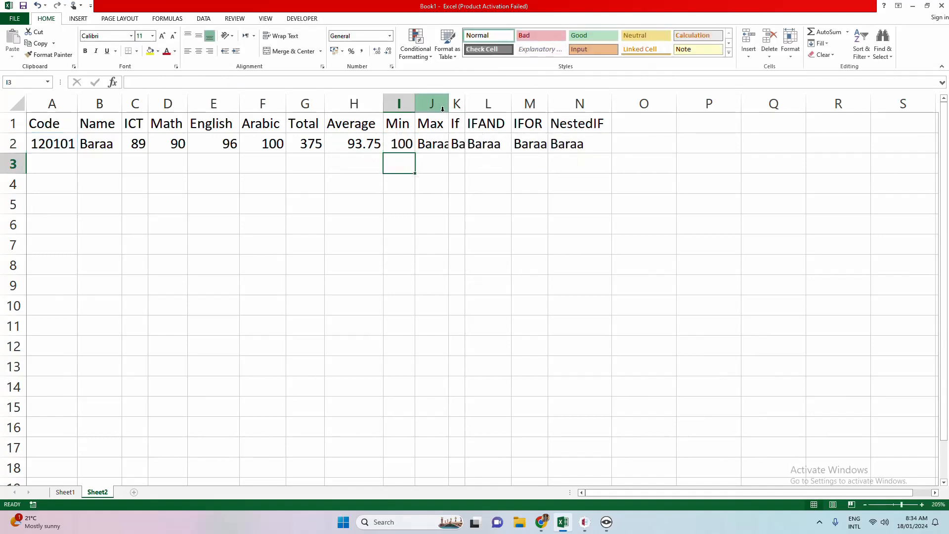
Correct the column index in the Min lookup formula in I2 to 9.
double_click(398, 144)
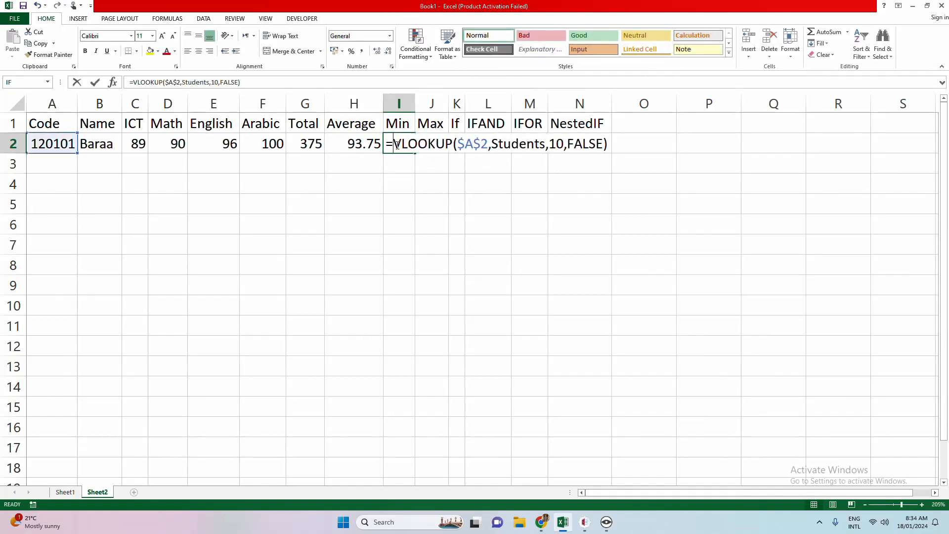
double_click(554, 143)
text(3)
key(Return)
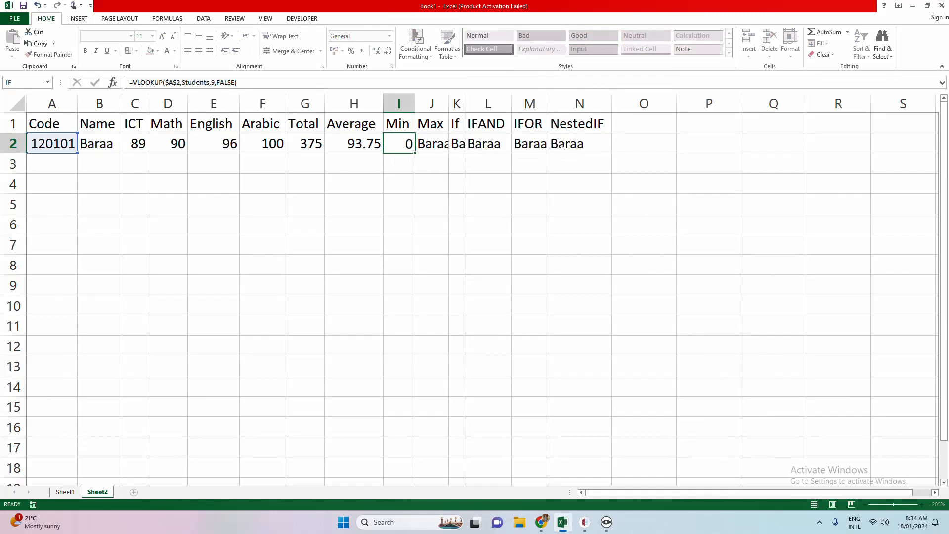
Set the column index in the Max lookup formula in J2 to 10.
double_click(430, 144)
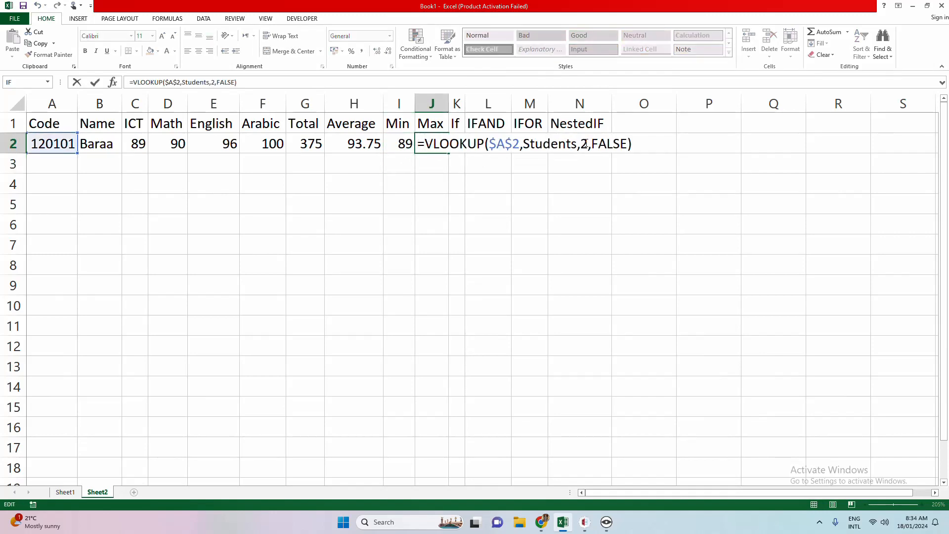
double_click(585, 144)
text(6)
key(Return)
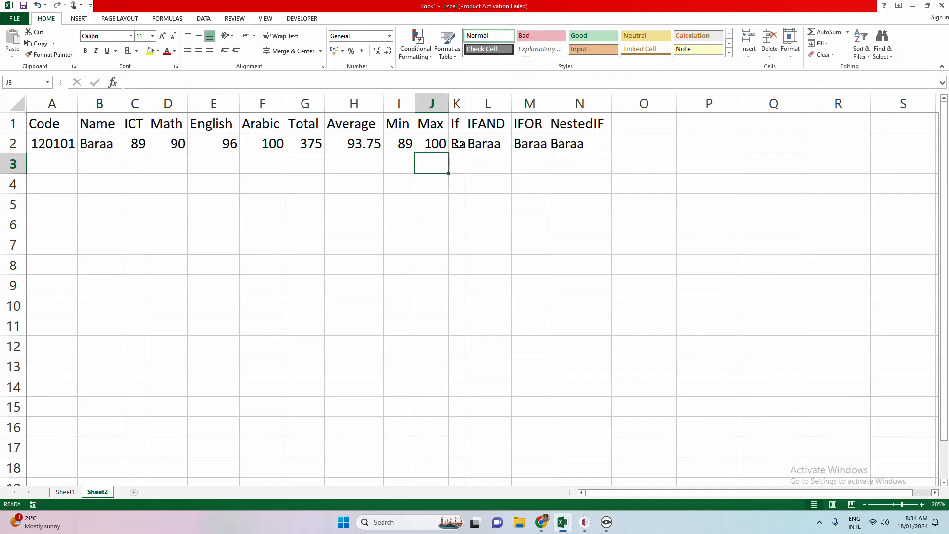
Set the column index in the If lookup formula in K2 to 11.
double_click(459, 144)
double_click(618, 144)
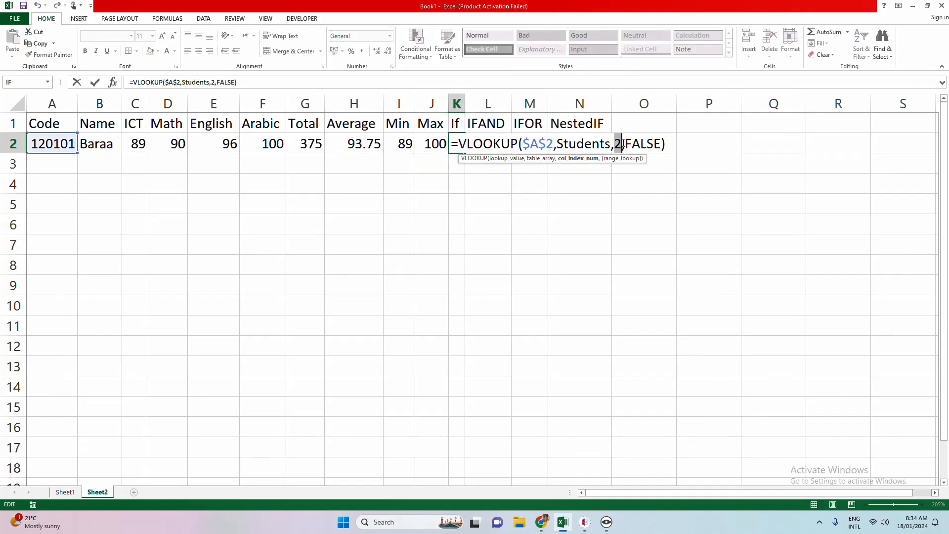
text(11)
key(Return)
Set the column index in the IFAND lookup formula in L2 to 12.
double_click(496, 145)
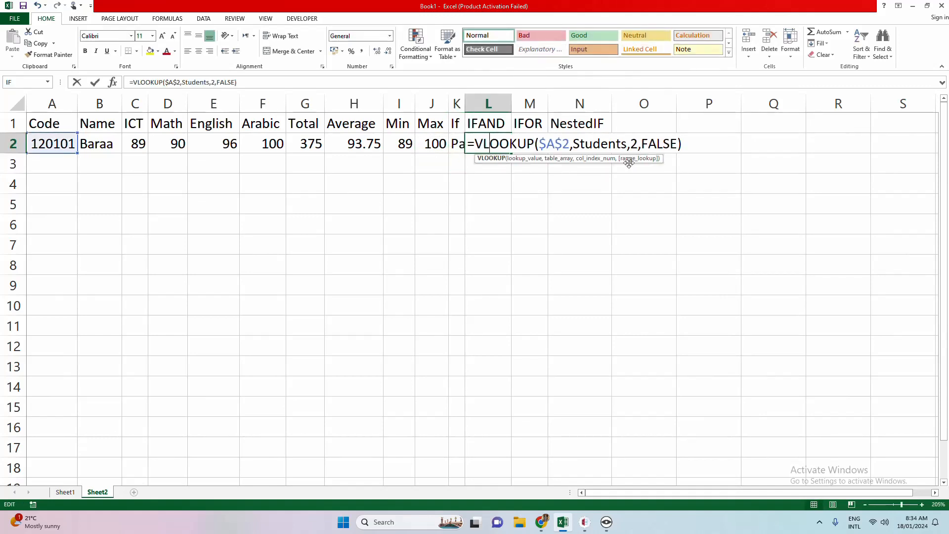
double_click(635, 144)
text(12)
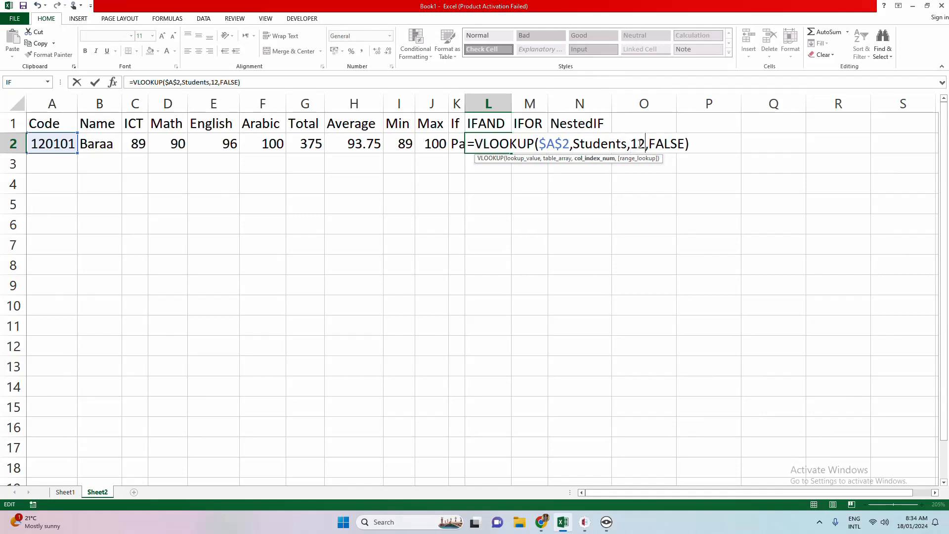
key(Return)
Set the column index in the IFOR lookup formula in M2 to 13.
double_click(524, 144)
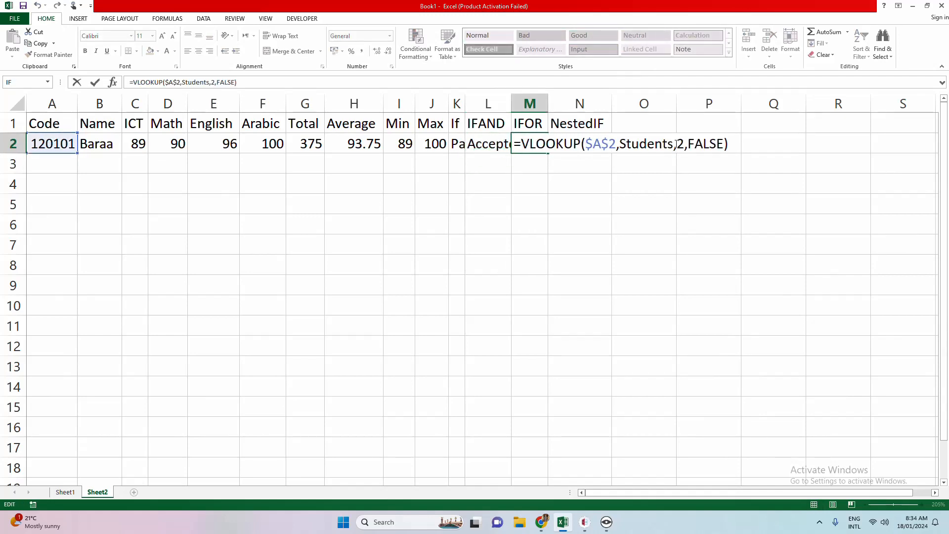
double_click(680, 143)
text(13)
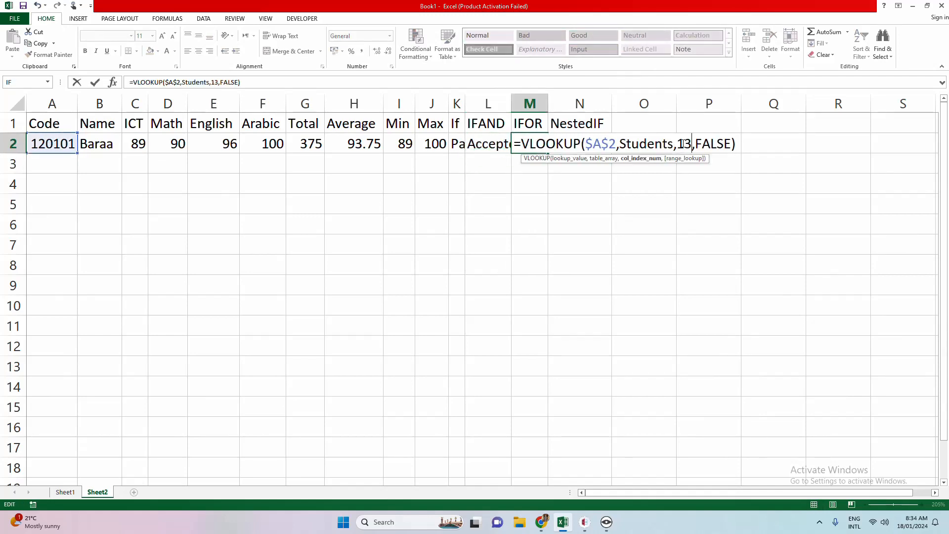
key(Return)
Set the column index in the NestedIF lookup formula in N2 to 14.
double_click(581, 143)
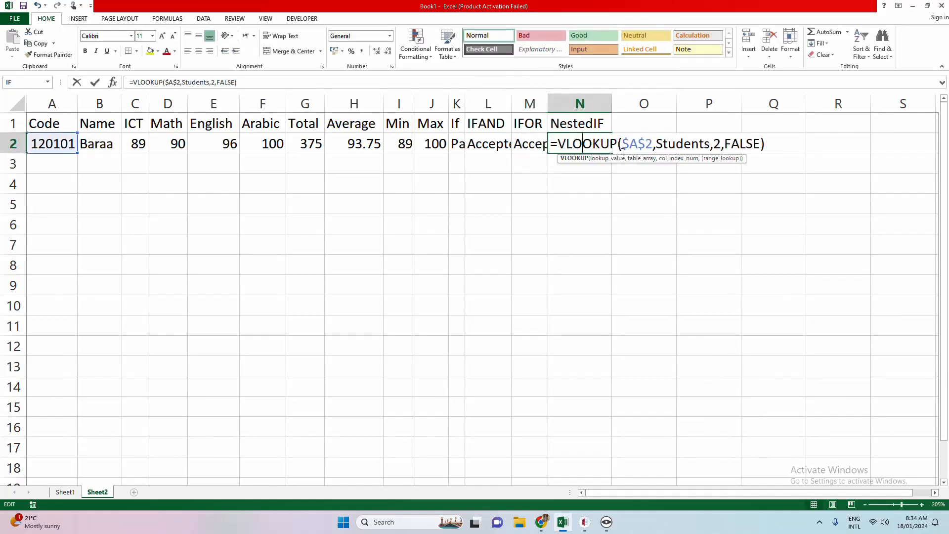
double_click(718, 143)
text(1)
key(Return)
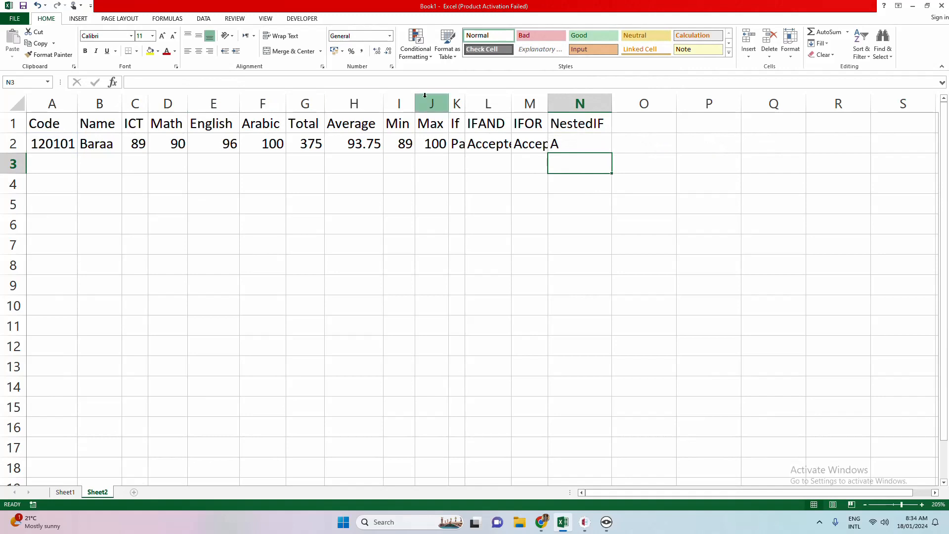
Auto-fit the widths of the If, IFAND and IFOR columns (K to M) to their contents.
double_click(465, 104)
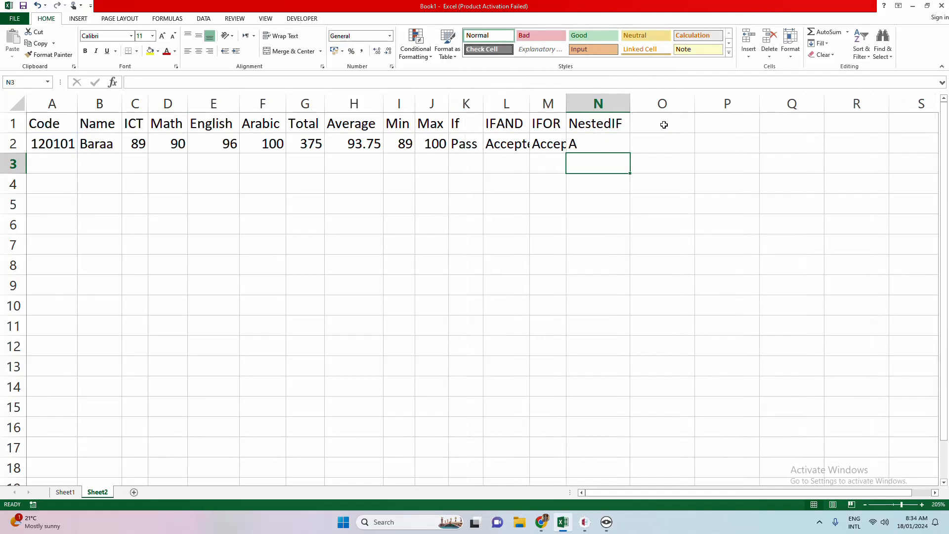
double_click(530, 104)
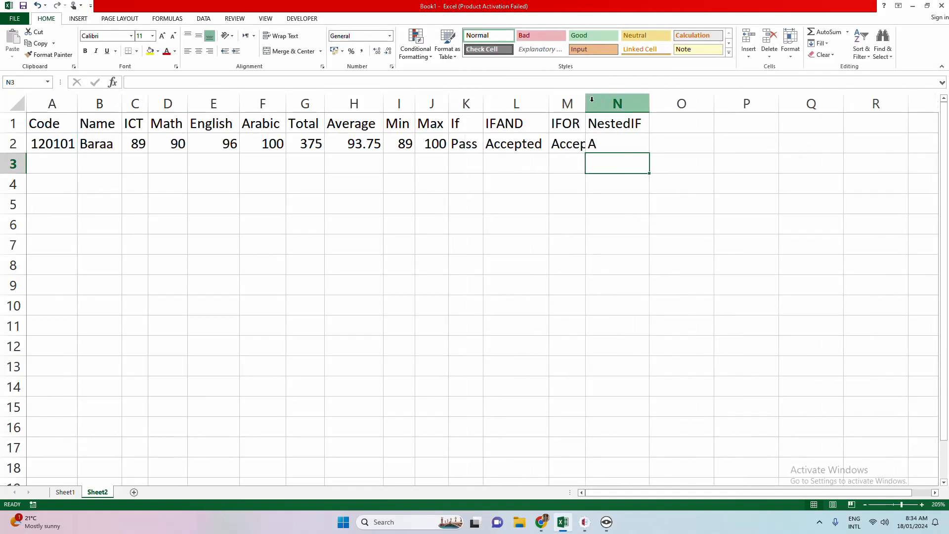
double_click(586, 101)
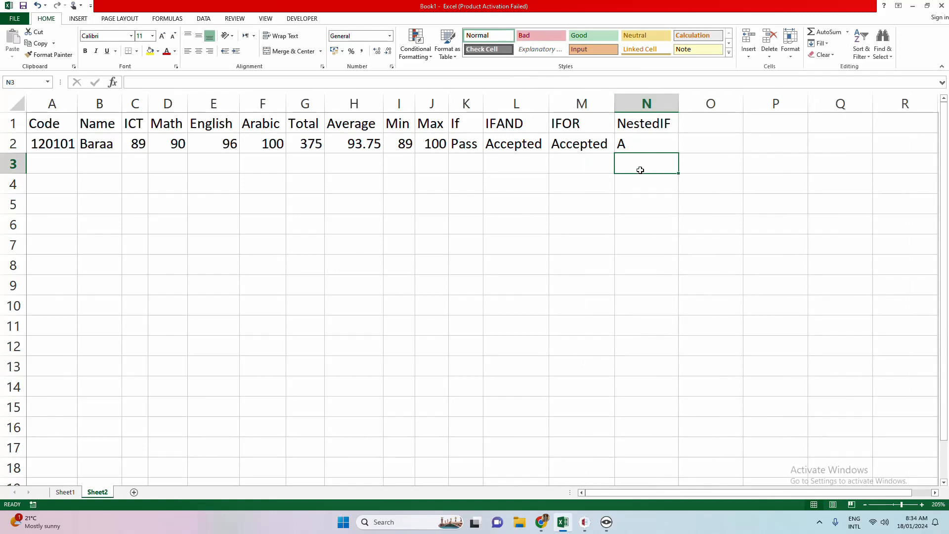
Test the lookups by replacing the code in A2 with the second student's code from the Students range.
click(65, 145)
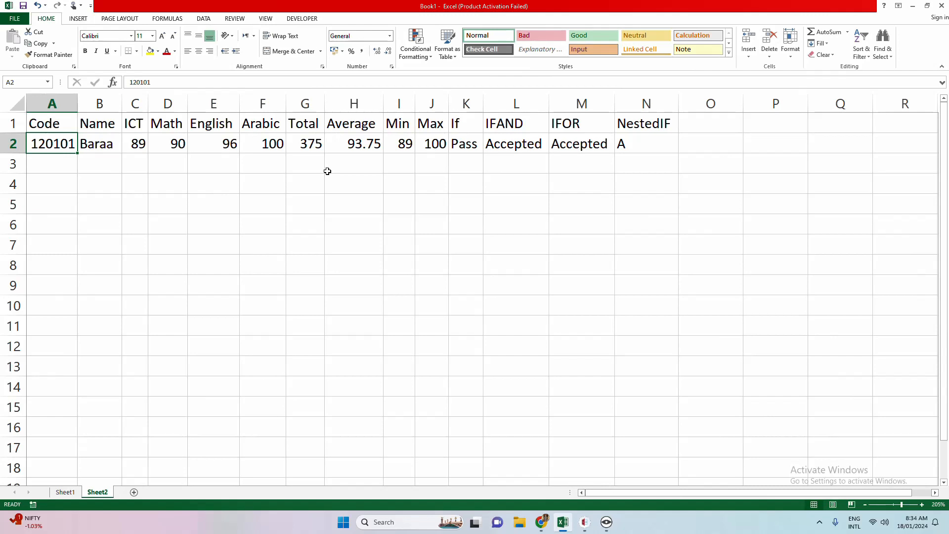
text(12010)
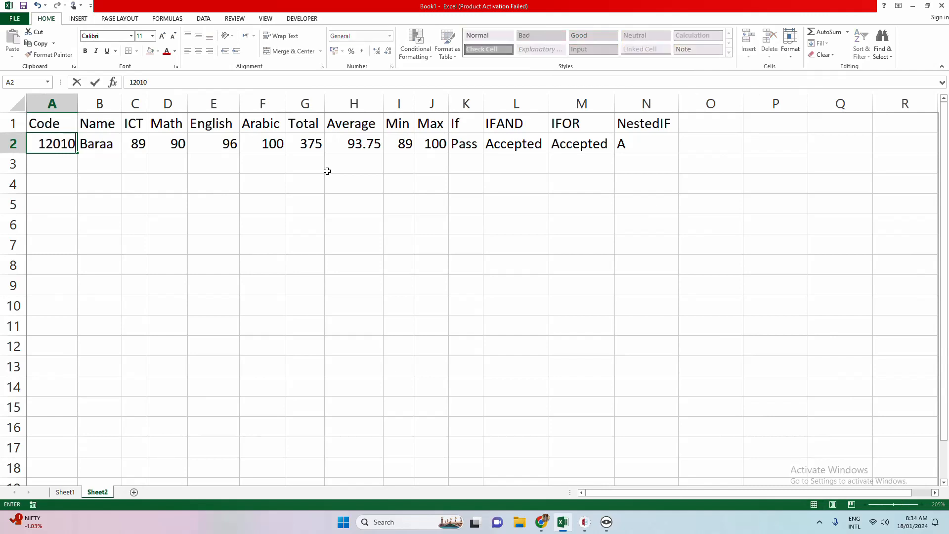
text(2)
key(Return)
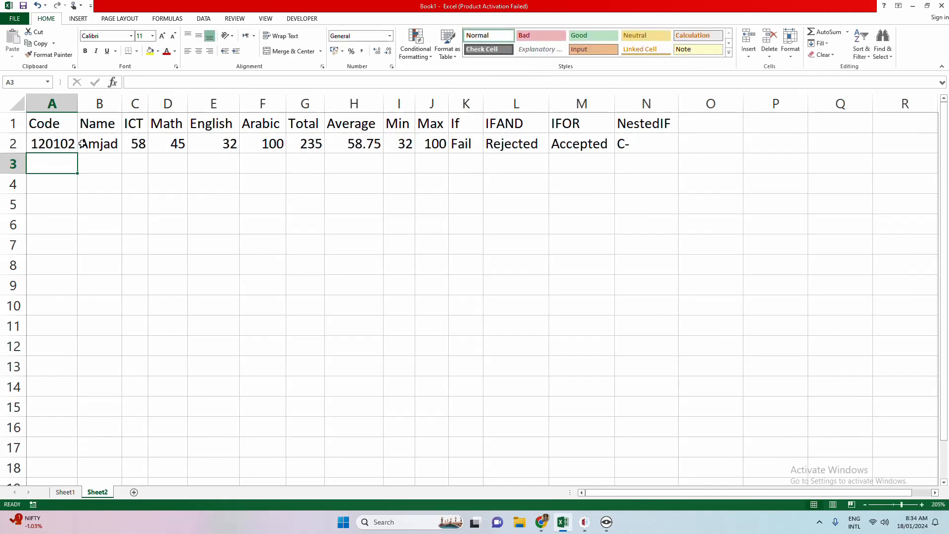
Replace the code in A2 with the fifth student's code from the Students range.
click(57, 144)
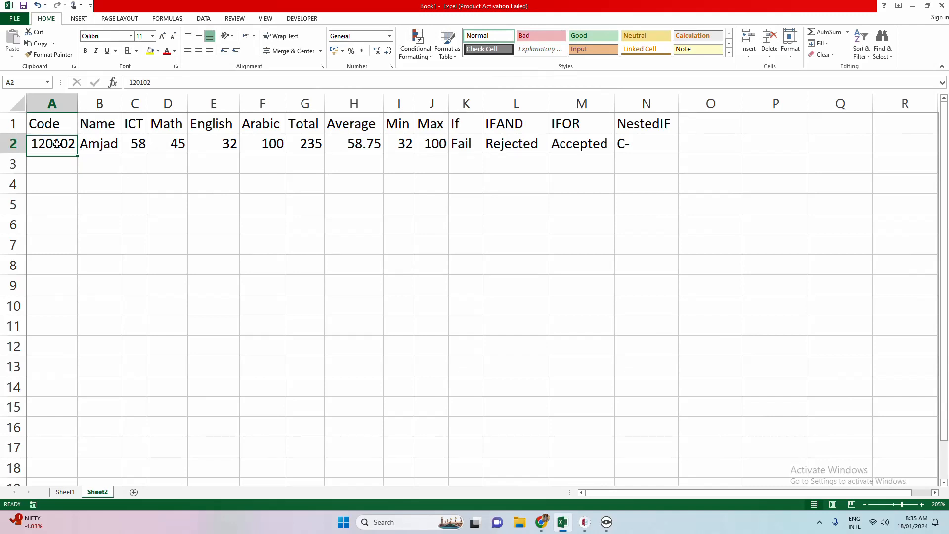
text(1201)
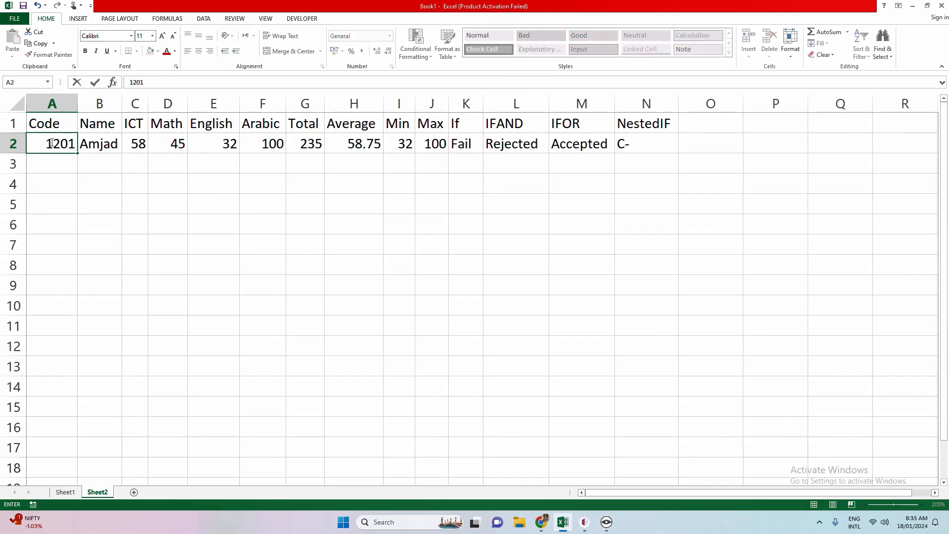
text(05)
key(Return)
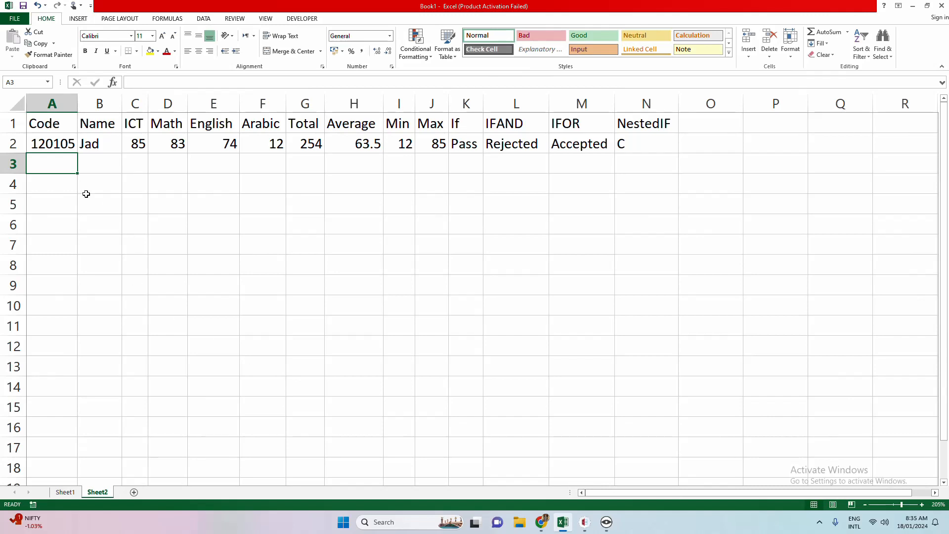
Compare with the student table on Sheet1, and fill the Sheet2 record in A2:N2 down into row 3.
click(72, 493)
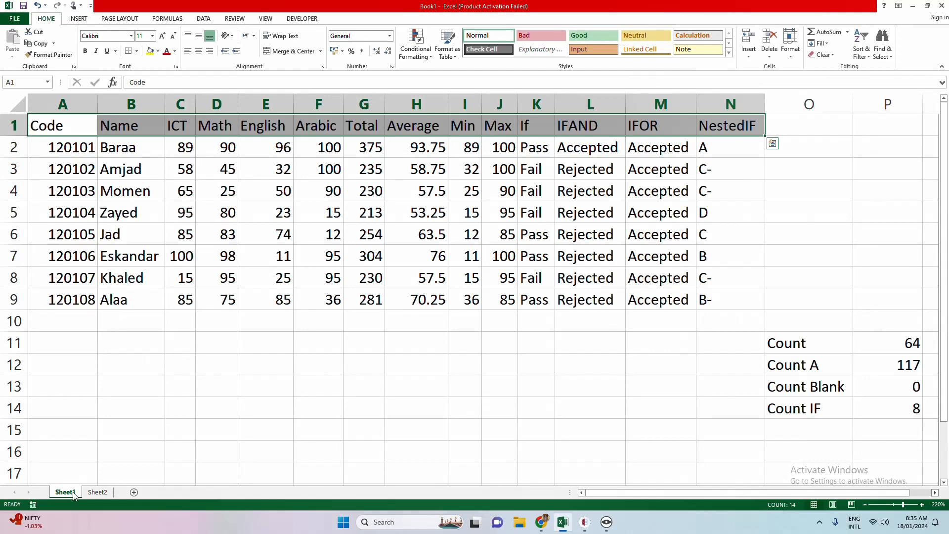
click(94, 493)
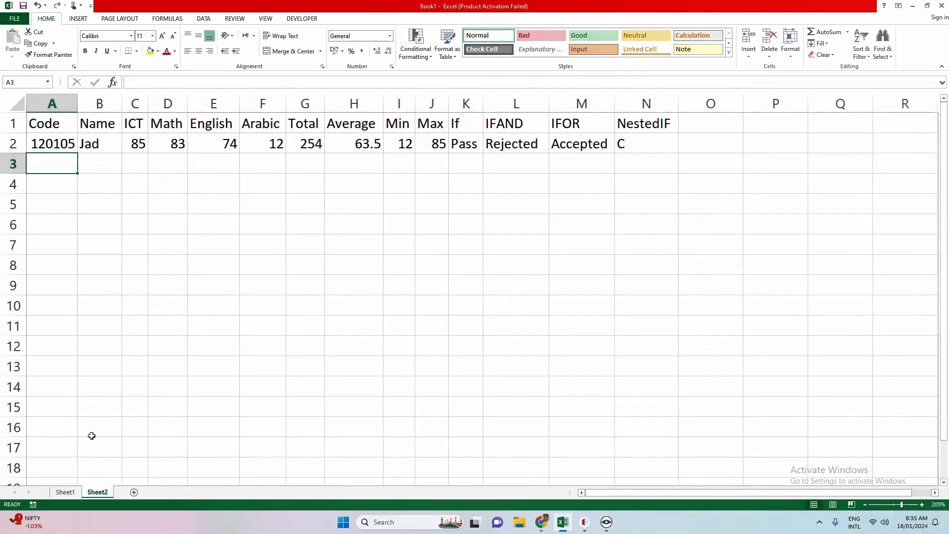
drag(59, 147, 679, 174)
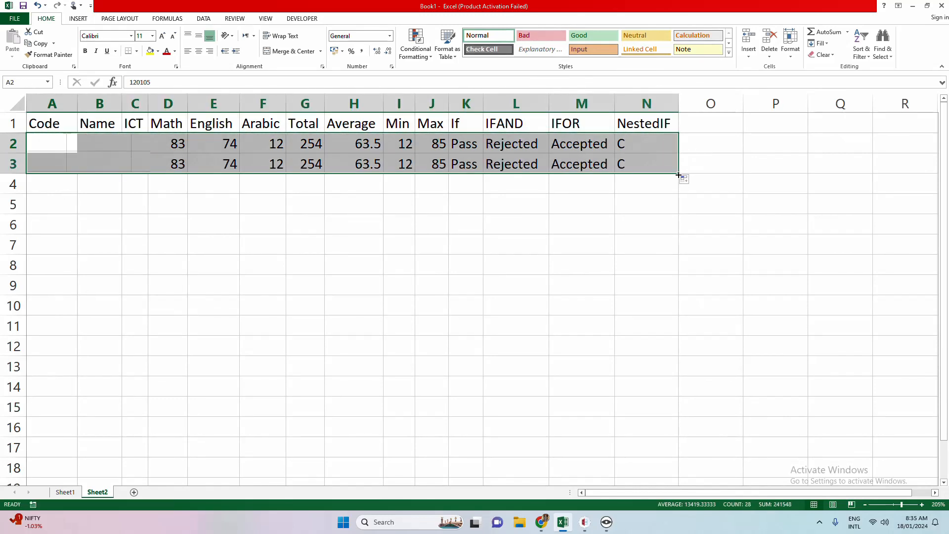
Enter the first student's code in A3 and select the lookup formulas in B3:N3.
double_click(33, 158)
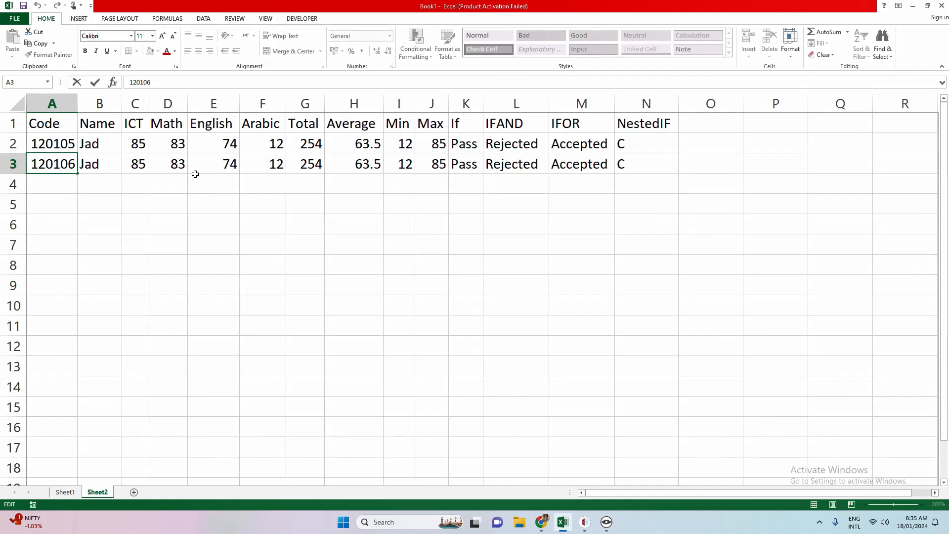
click(88, 185)
click(63, 167)
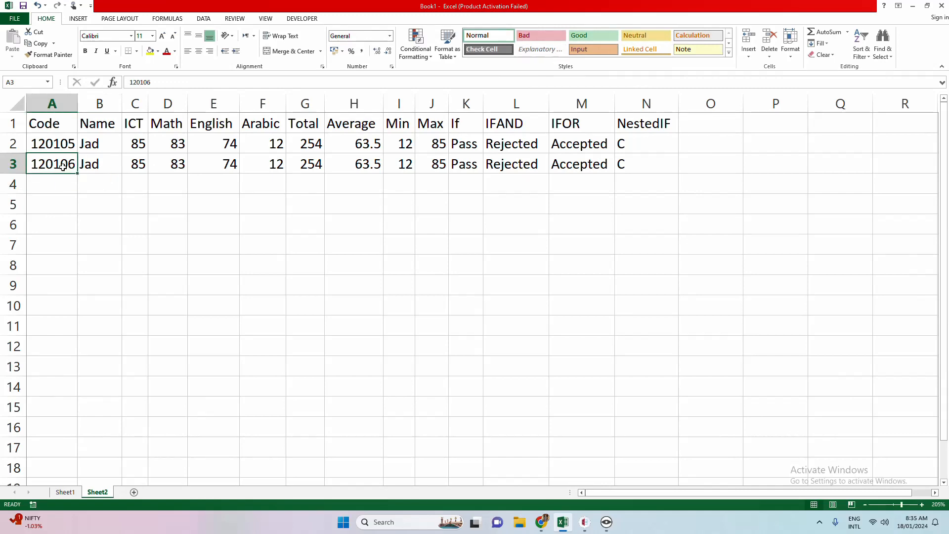
text(120101)
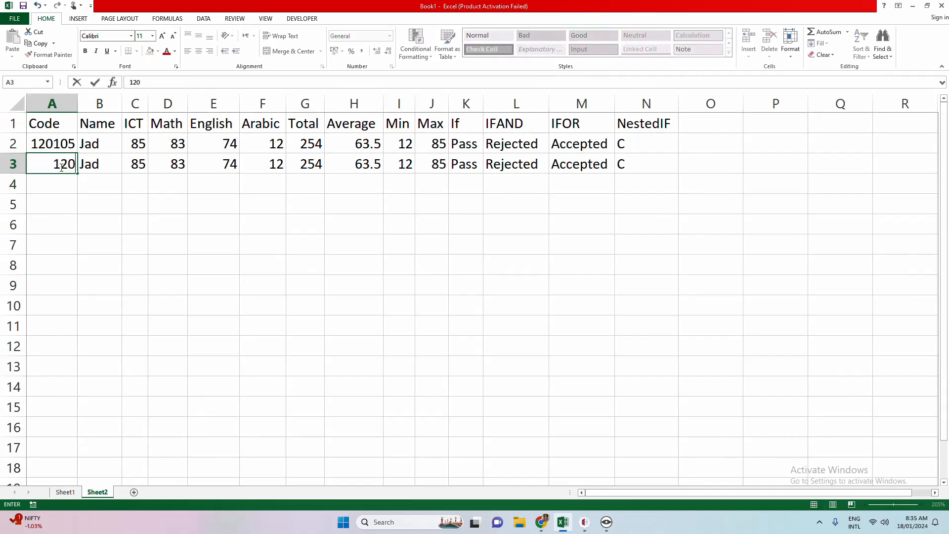
key(Return)
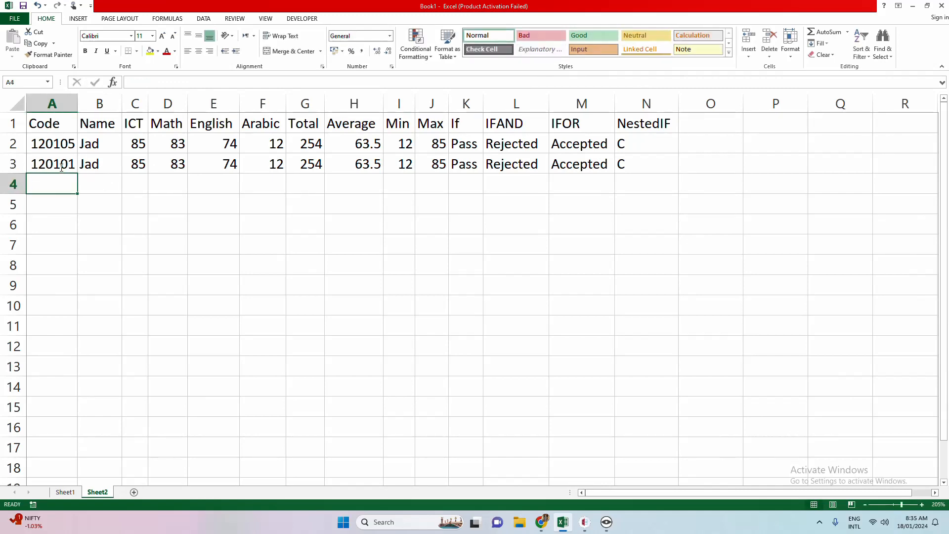
drag(95, 160, 643, 164)
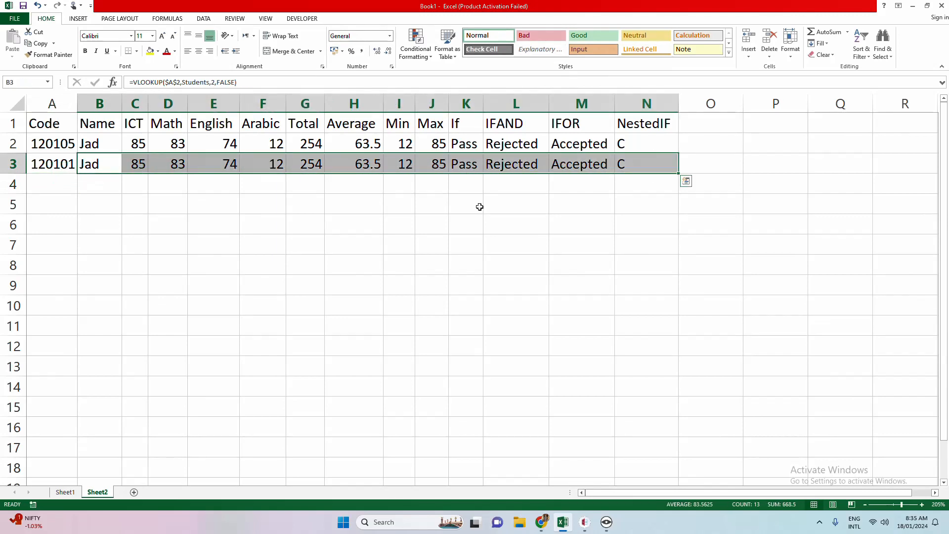
Clear the contents of the second record in A3:N3 on Sheet2.
drag(46, 165, 631, 164)
key(Delete)
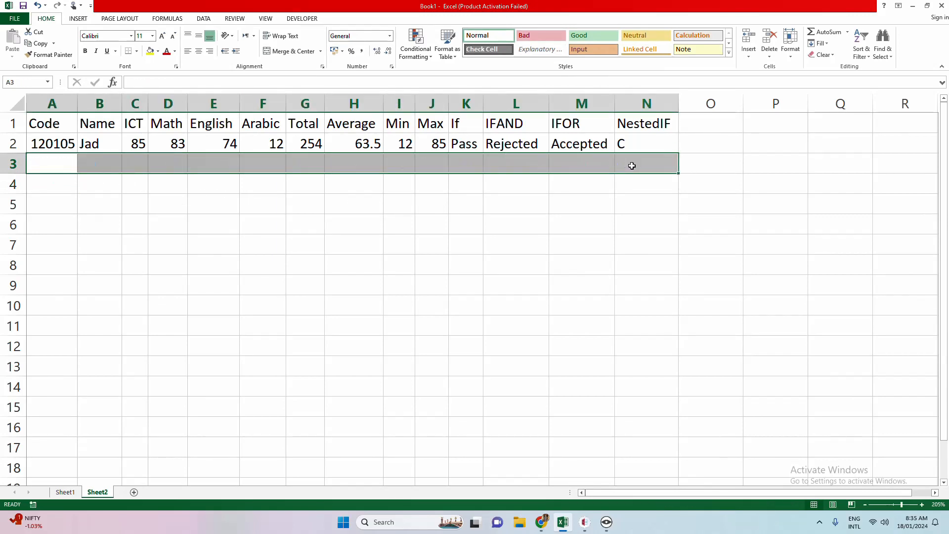
click(368, 303)
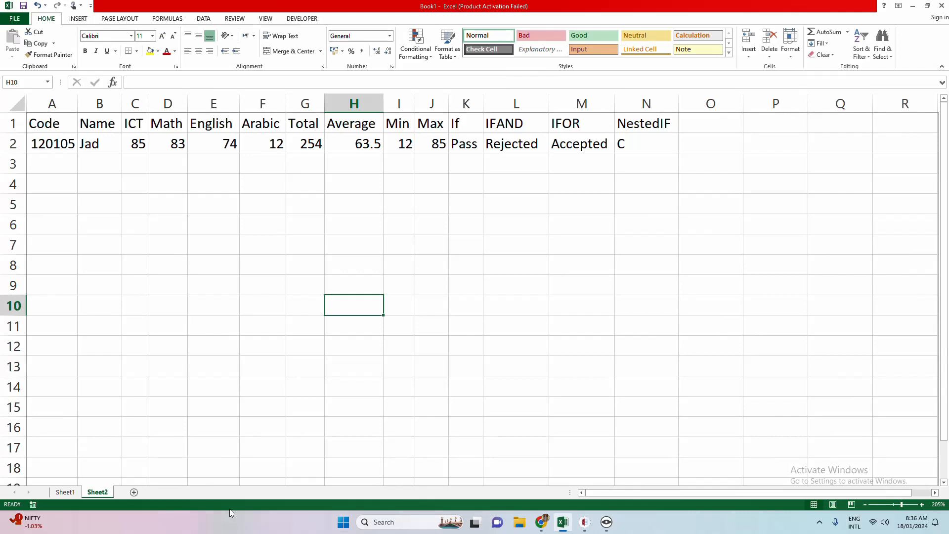
Apply all borders to the student table A1:N9 on Sheet1.
click(65, 493)
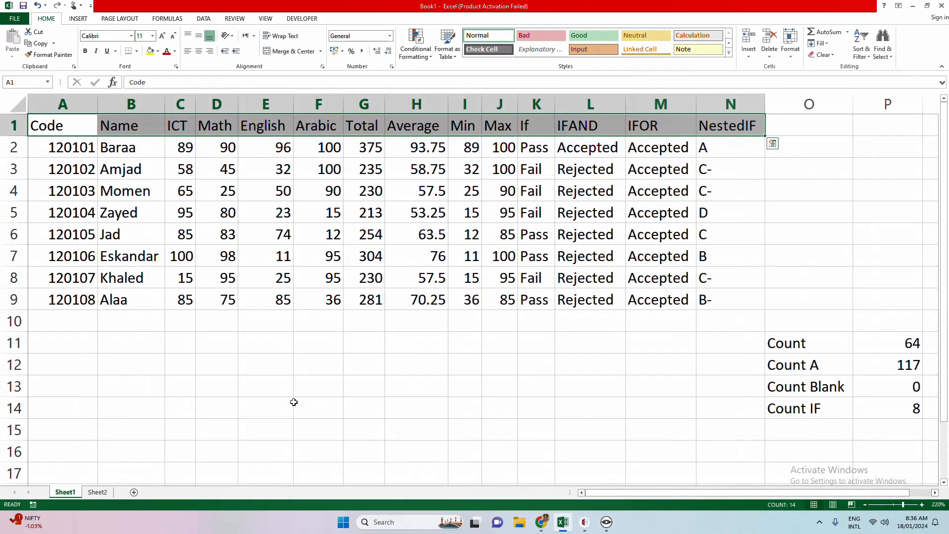
click(348, 394)
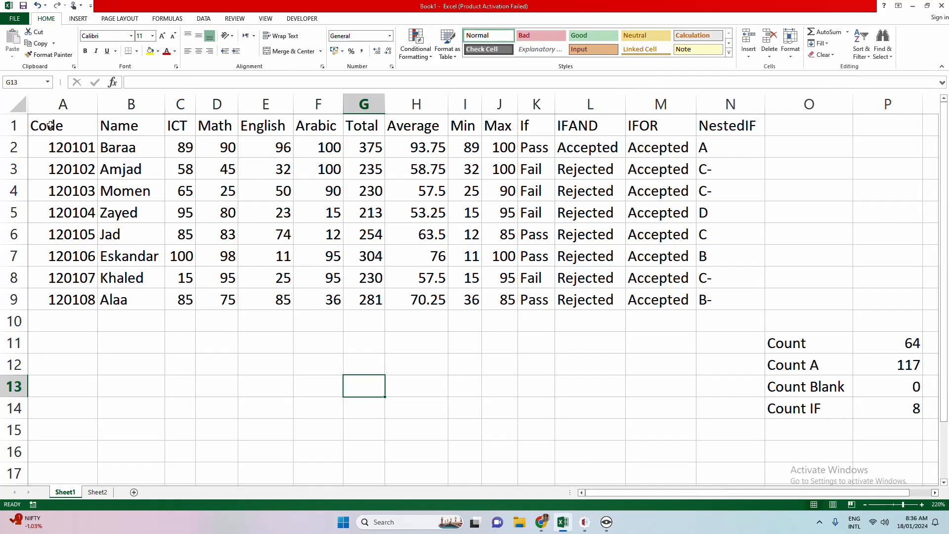
drag(50, 125, 723, 305)
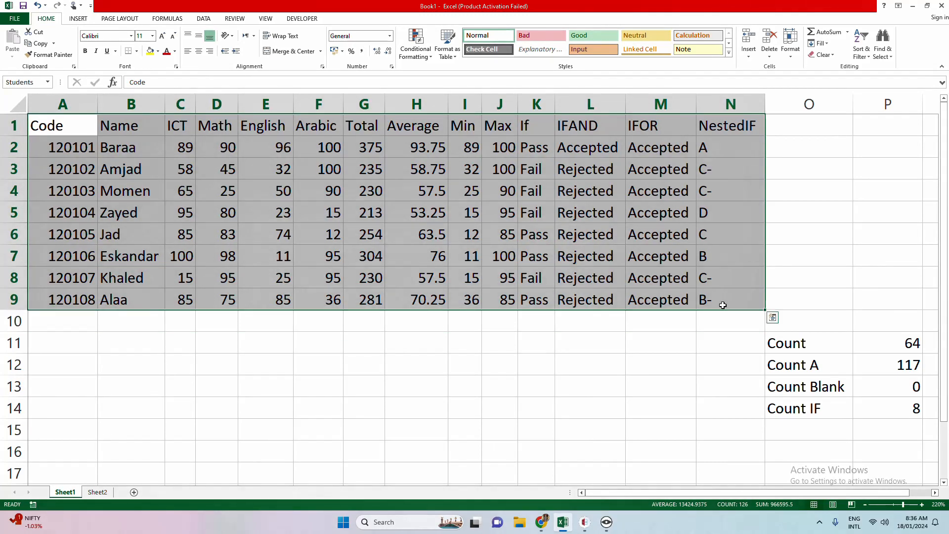
click(137, 51)
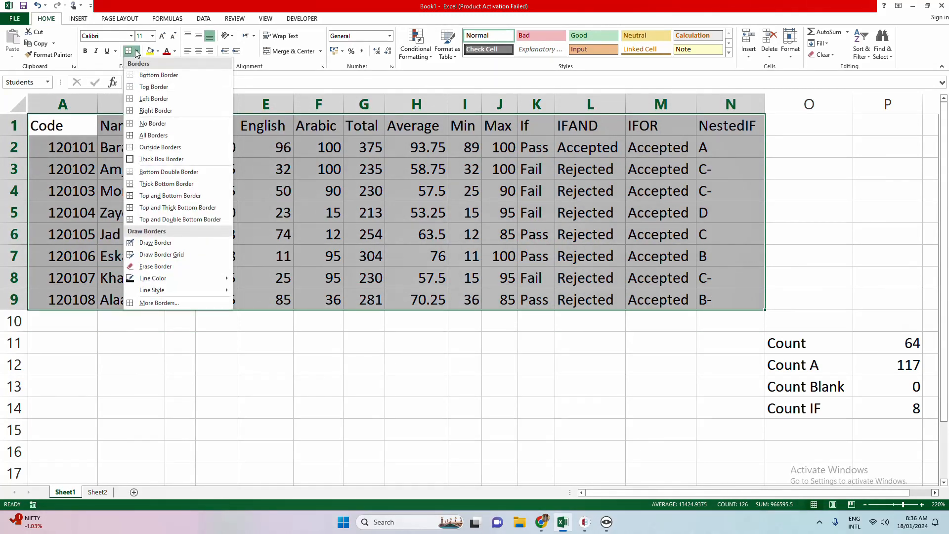
click(168, 135)
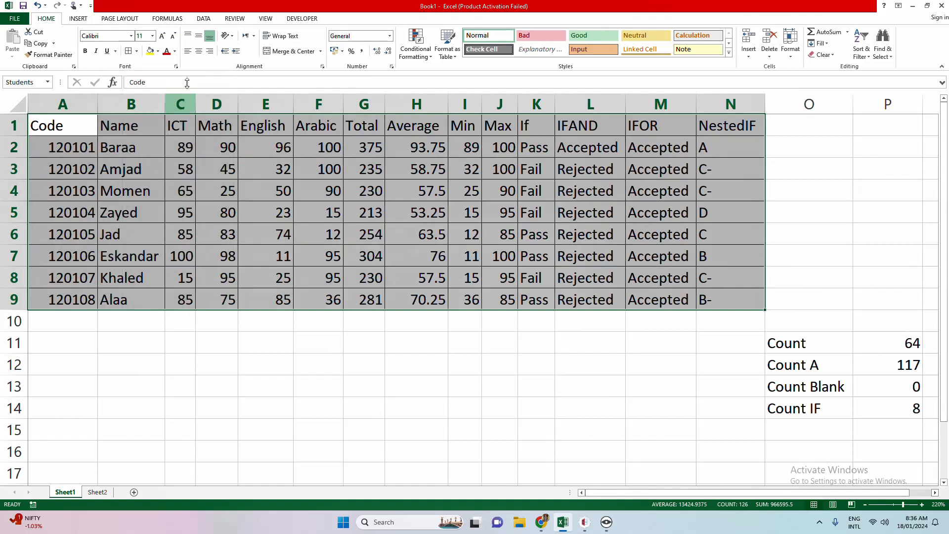
Center the student table's contents horizontally and vertically, and make the text bold.
click(199, 52)
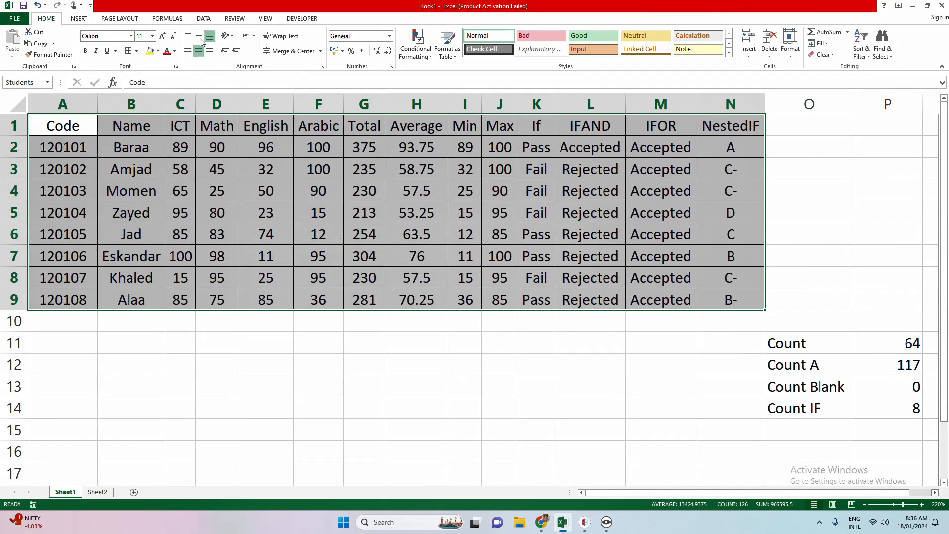
click(199, 37)
click(85, 54)
click(131, 36)
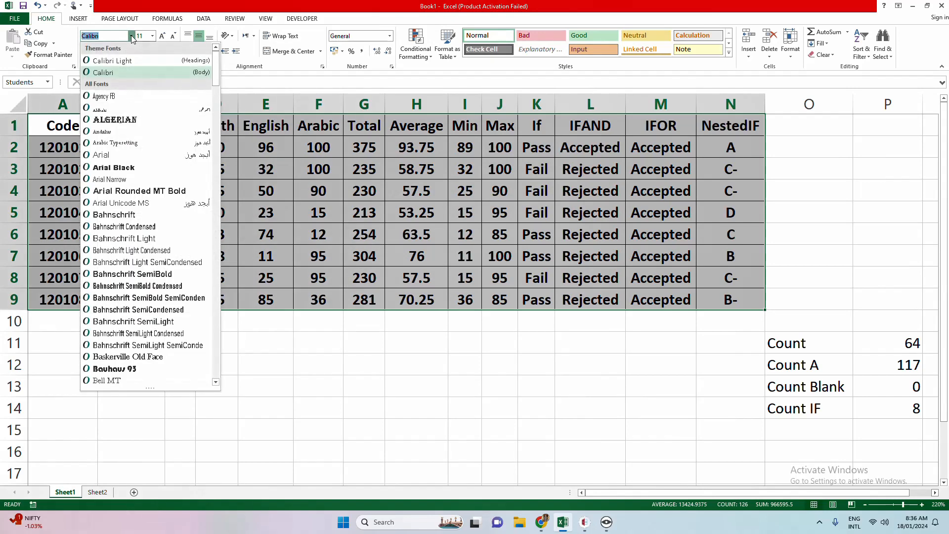
click(132, 36)
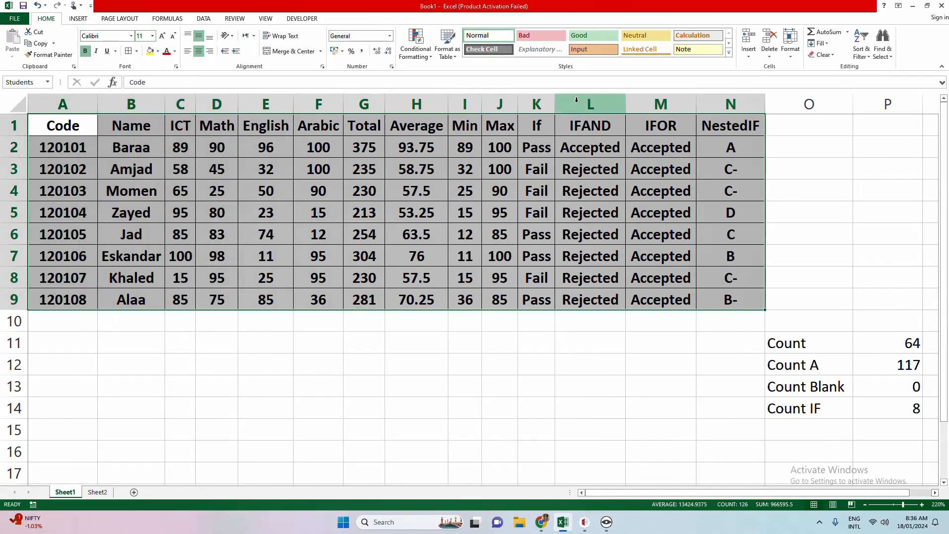
click(429, 61)
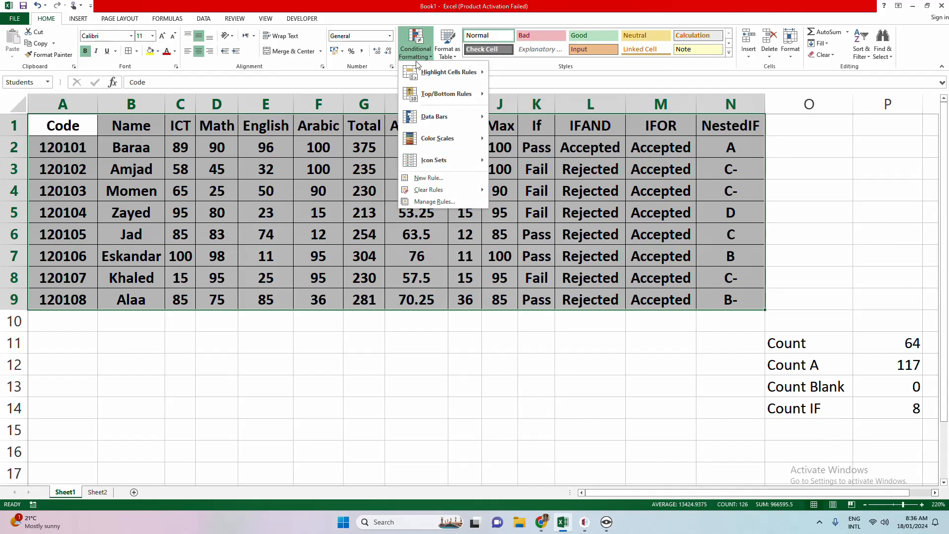
click(455, 342)
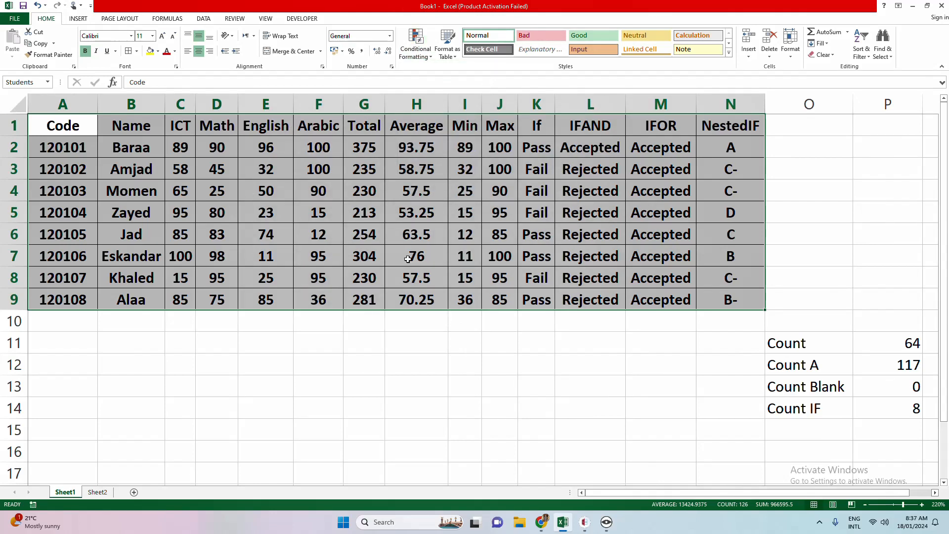
Add data validation to the student names in B2:B9 that allows only a text length between 0 and 10.
click(208, 20)
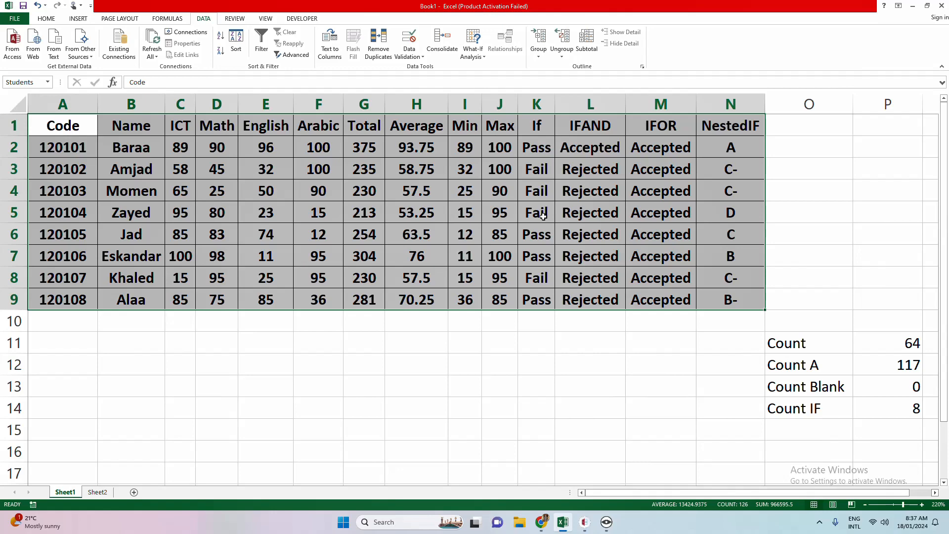
click(341, 256)
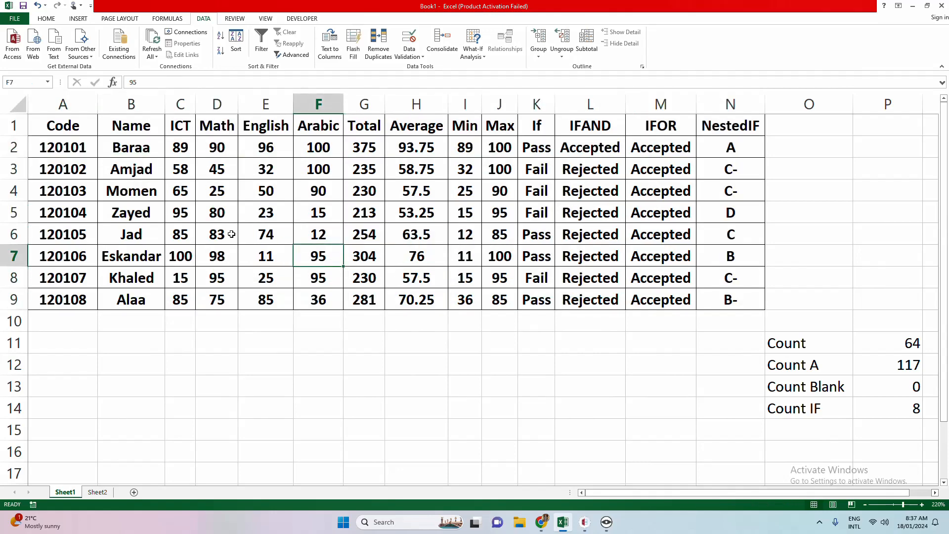
drag(128, 149, 316, 296)
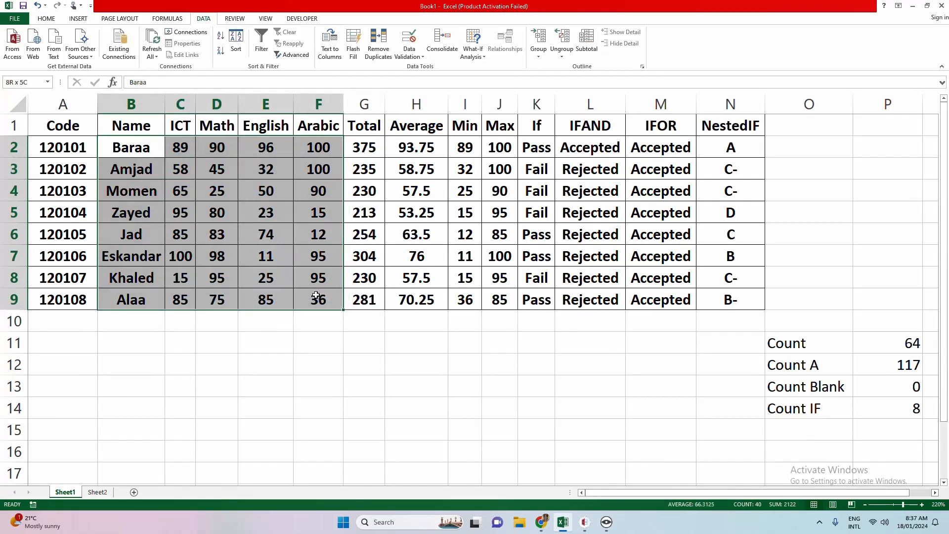
drag(115, 145, 146, 298)
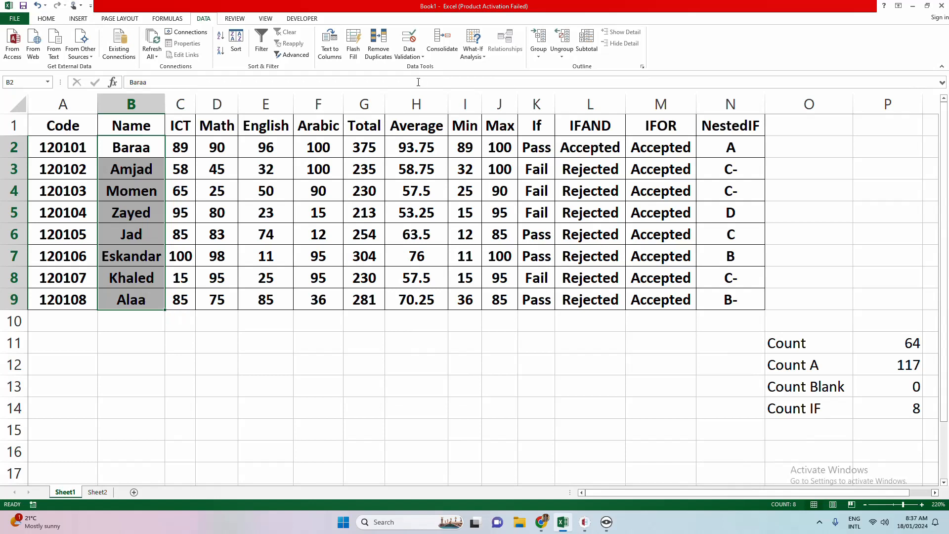
drag(148, 148, 148, 300)
click(416, 58)
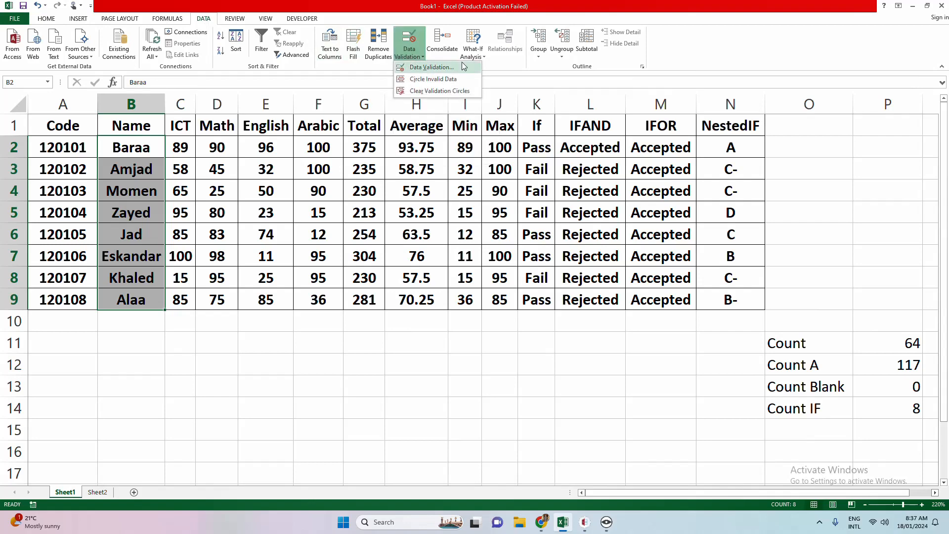
click(464, 68)
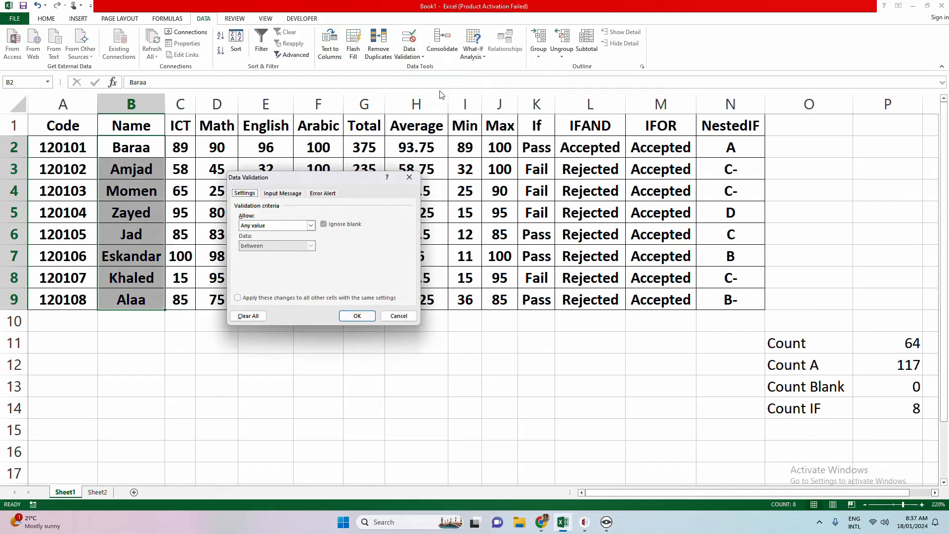
click(275, 226)
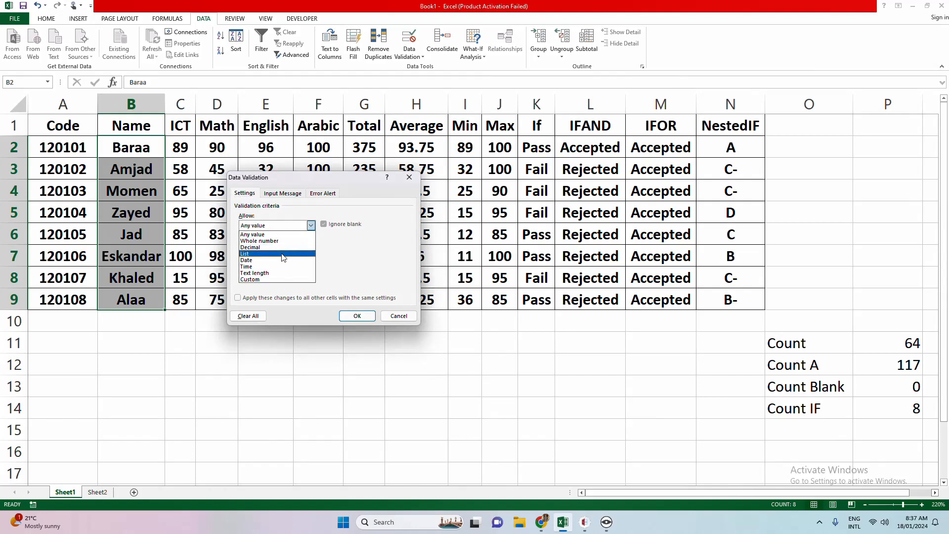
click(278, 277)
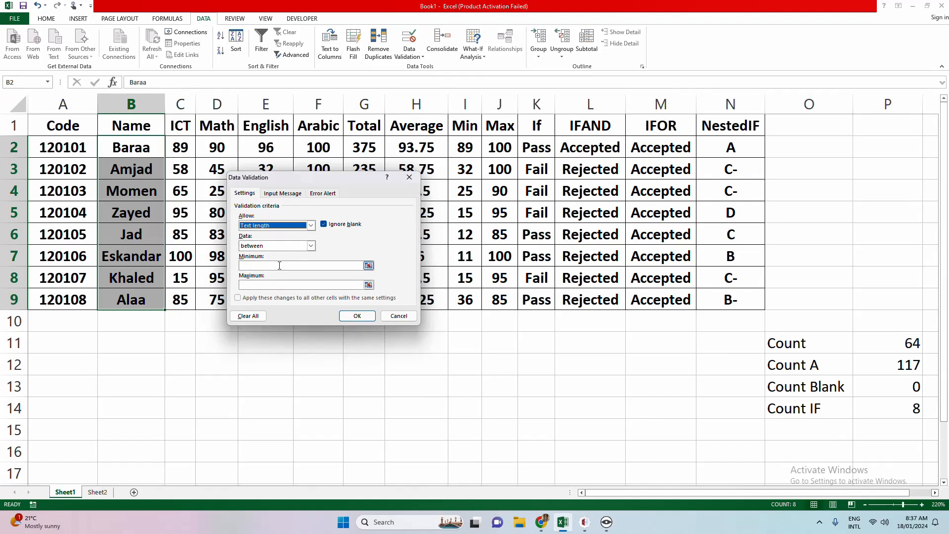
click(280, 266)
text(0)
click(271, 285)
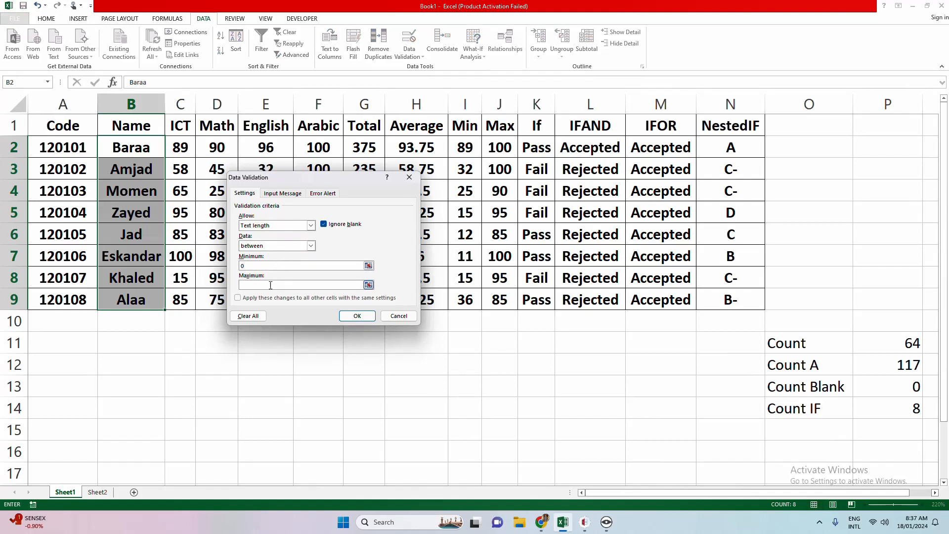
text(10)
click(357, 315)
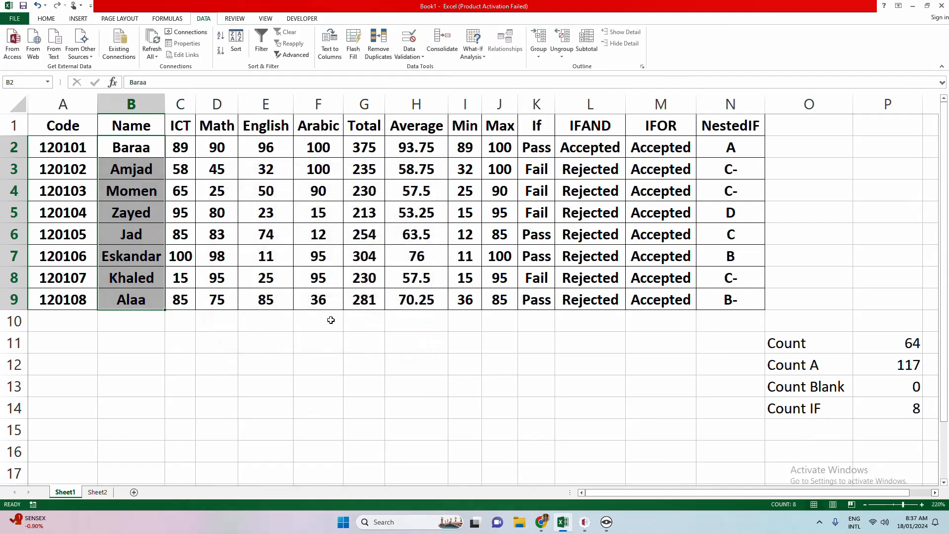
Test the name validation by adding a first name before the name in B5 to exceed 10 characters, and cancel the entry.
click(128, 208)
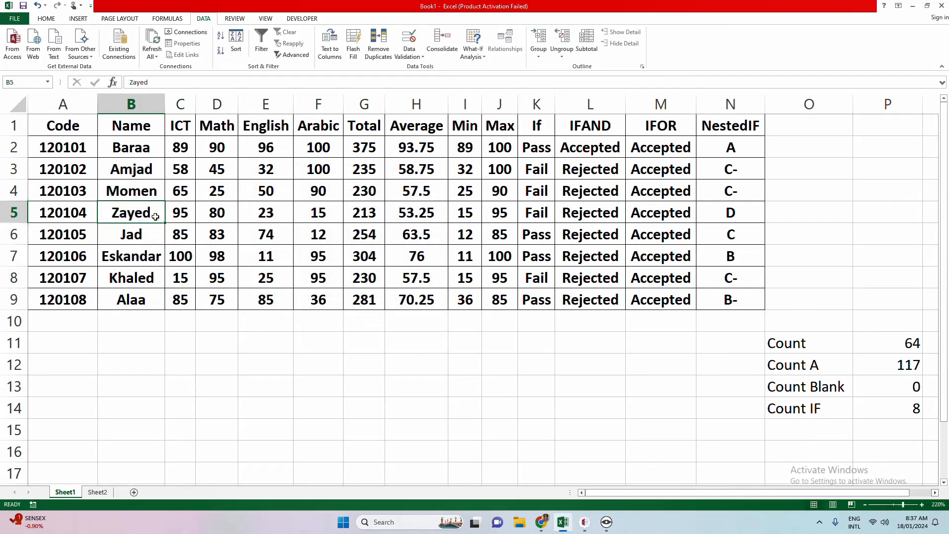
double_click(115, 213)
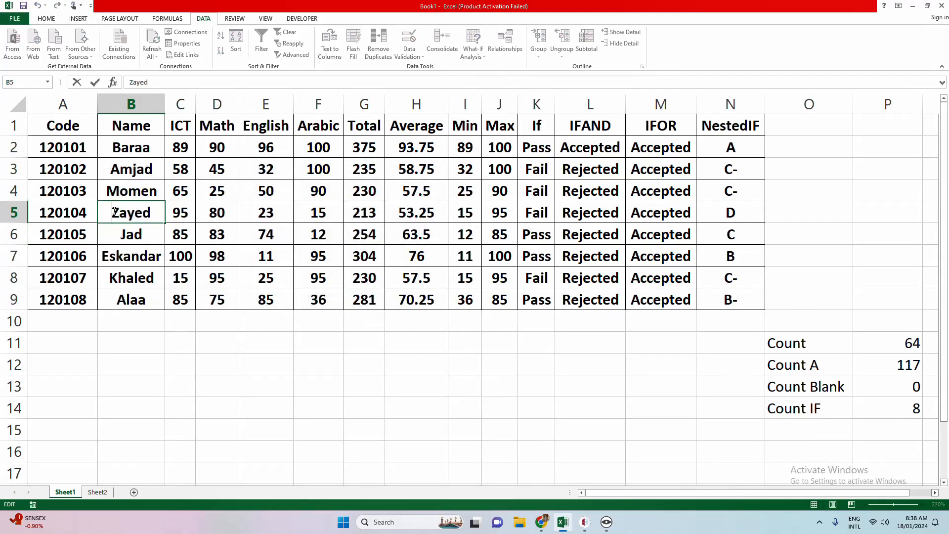
text(Mohamed)
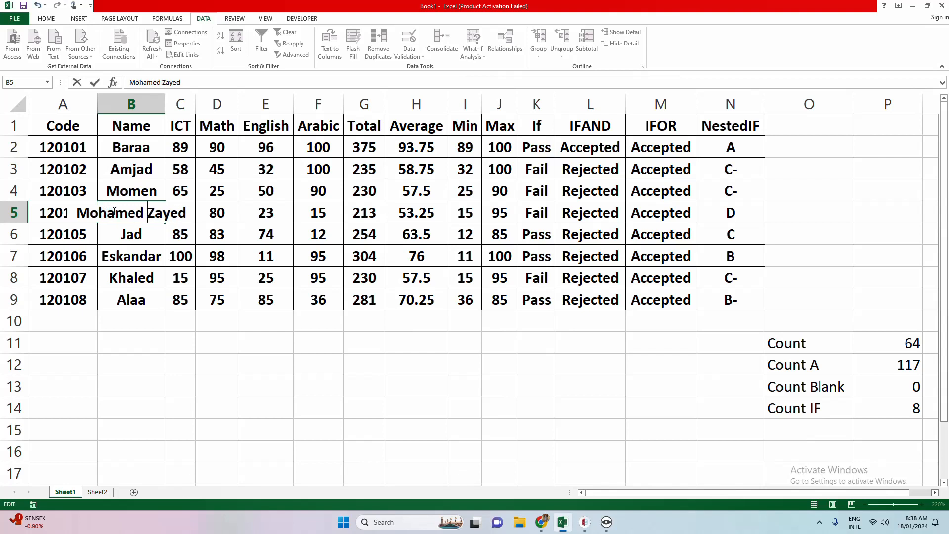
key(Return)
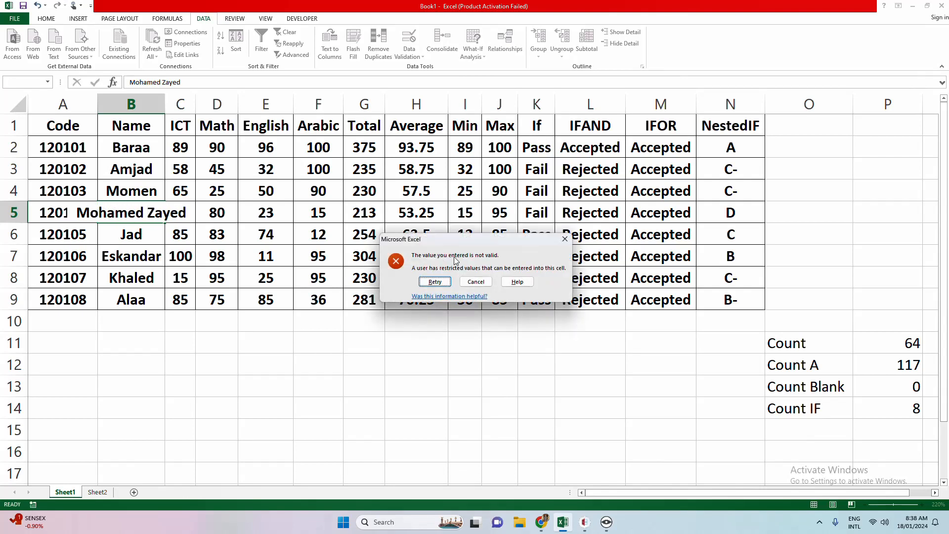
click(476, 282)
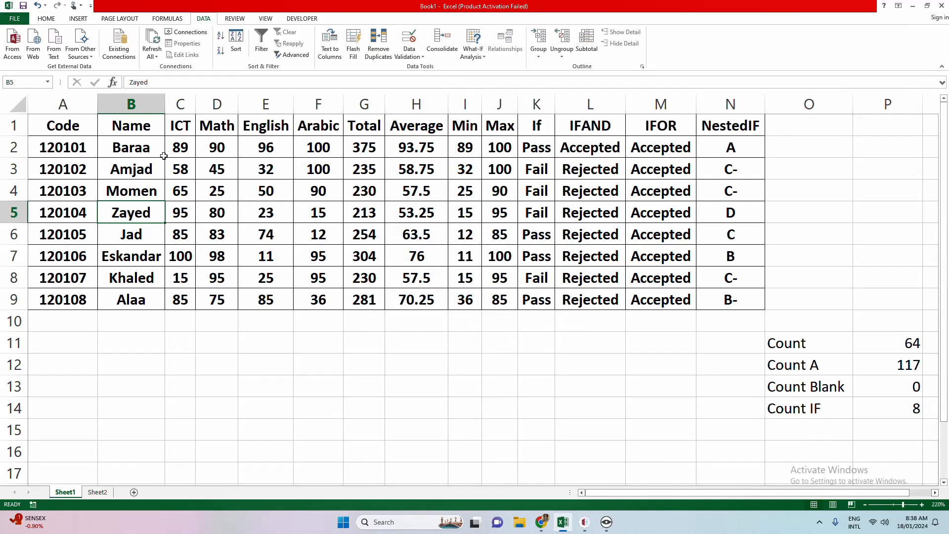
Set up data validation for the marks in C2:F9 that allows only whole numbers between 0 and 100.
drag(173, 148, 324, 297)
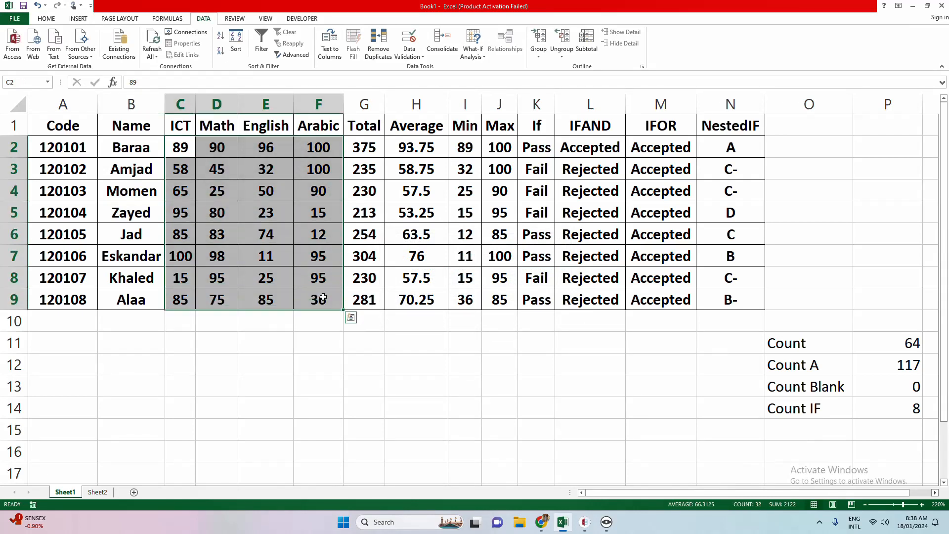
click(417, 57)
click(465, 68)
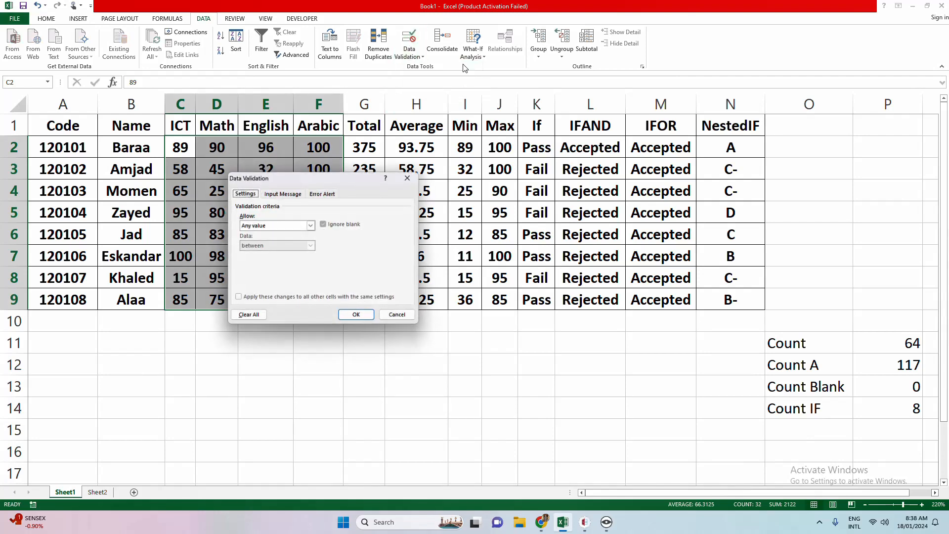
click(283, 226)
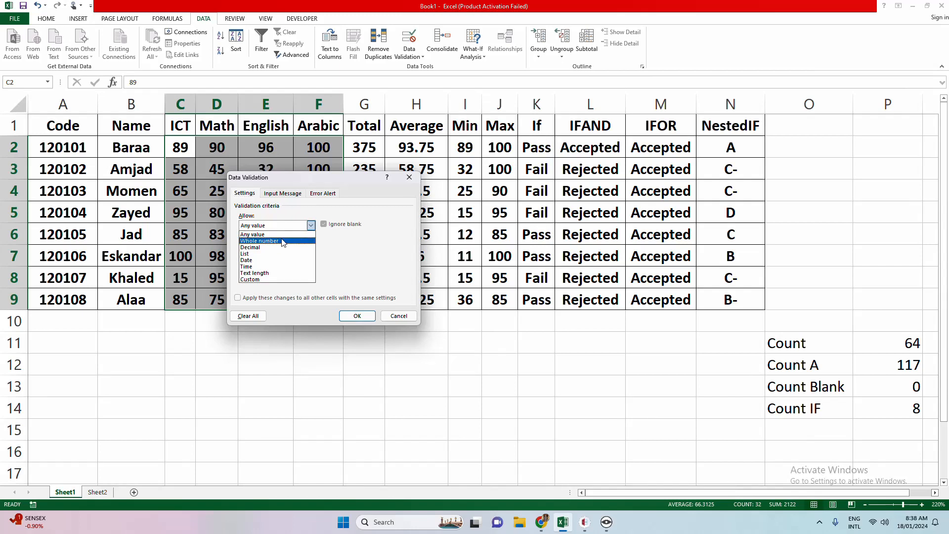
click(283, 242)
click(281, 247)
click(280, 253)
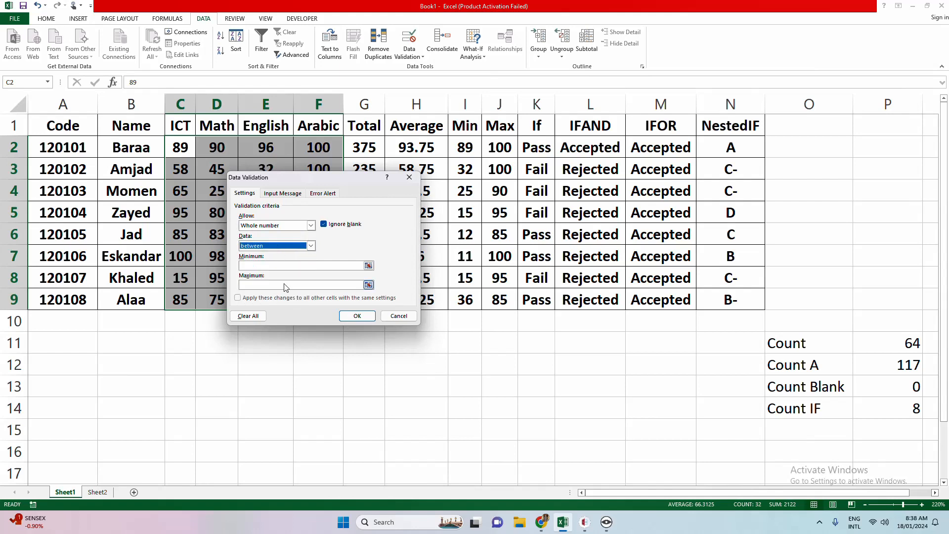
click(281, 266)
text(0)
key(Tab)
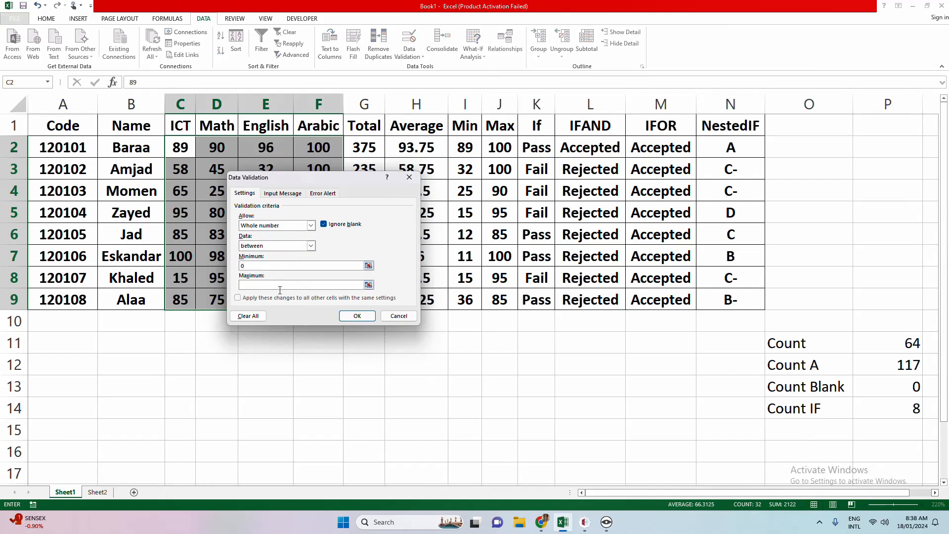
text(100)
Add the input message titled "Input Message" with the text "Please insert a value between 0 and 100!" and apply the validation.
click(289, 196)
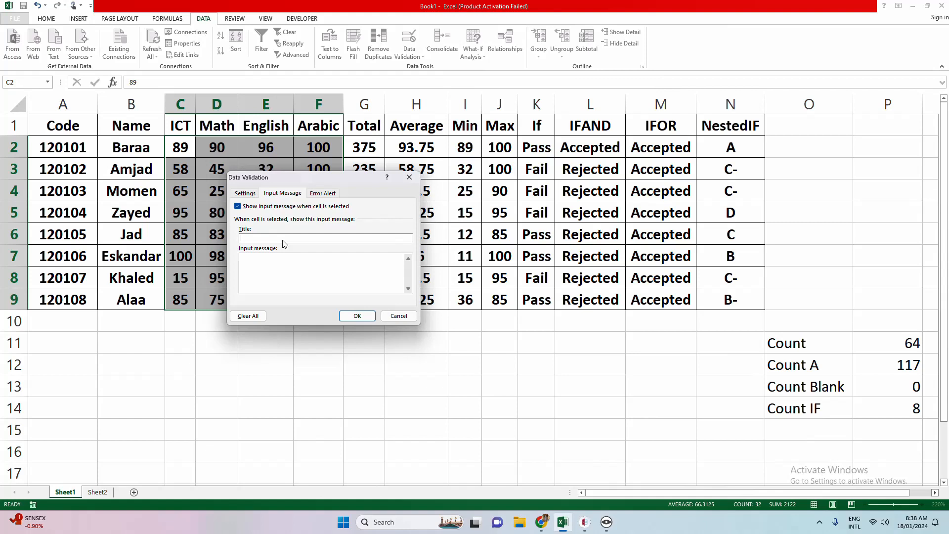
text(Input Message)
key(Tab)
text(Please insert a value between 0 and 100!)
click(357, 315)
Check the input message on the mark cells D2, E5 and E8.
click(225, 153)
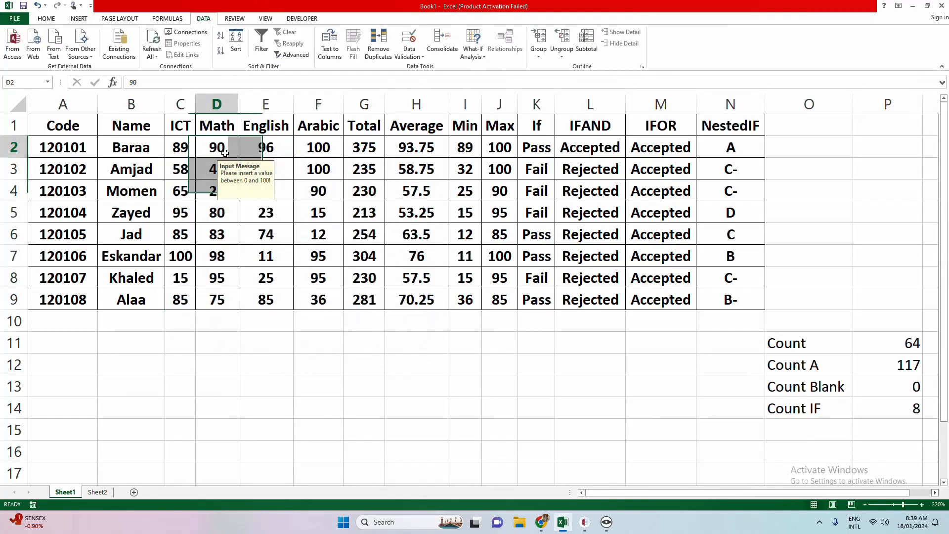
click(284, 217)
click(269, 280)
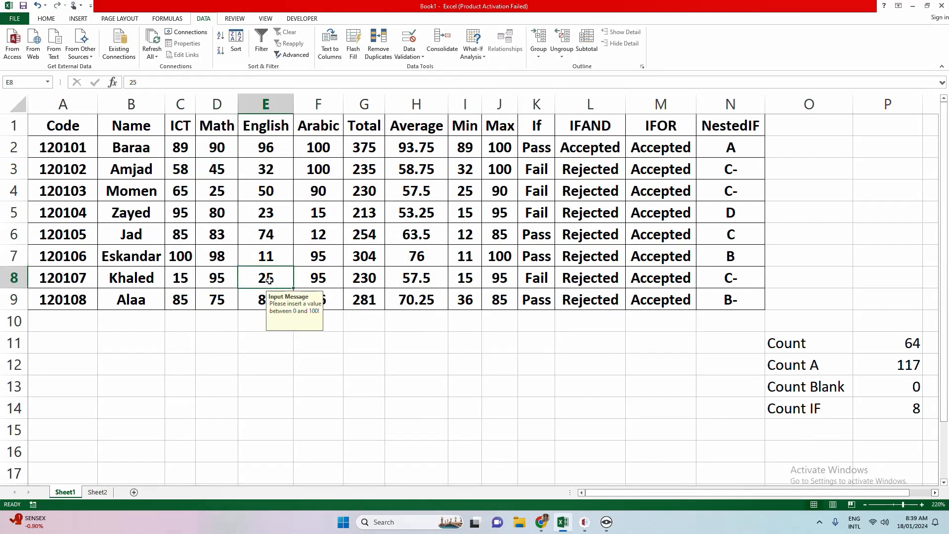
Check the input message on further mark cells in the Math and Arabic columns, including D5, D8, F6, F7 and F8.
click(217, 279)
click(203, 245)
click(213, 214)
click(306, 238)
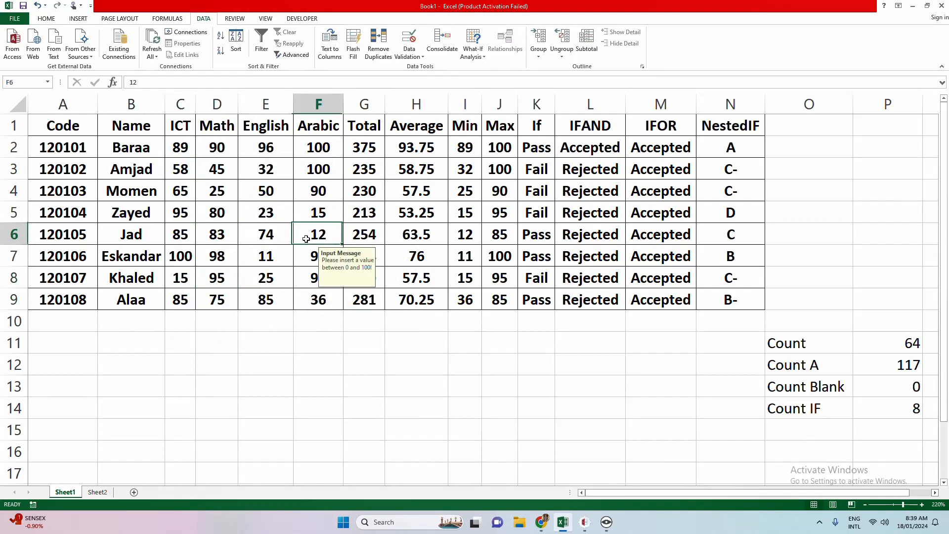
click(312, 257)
click(311, 281)
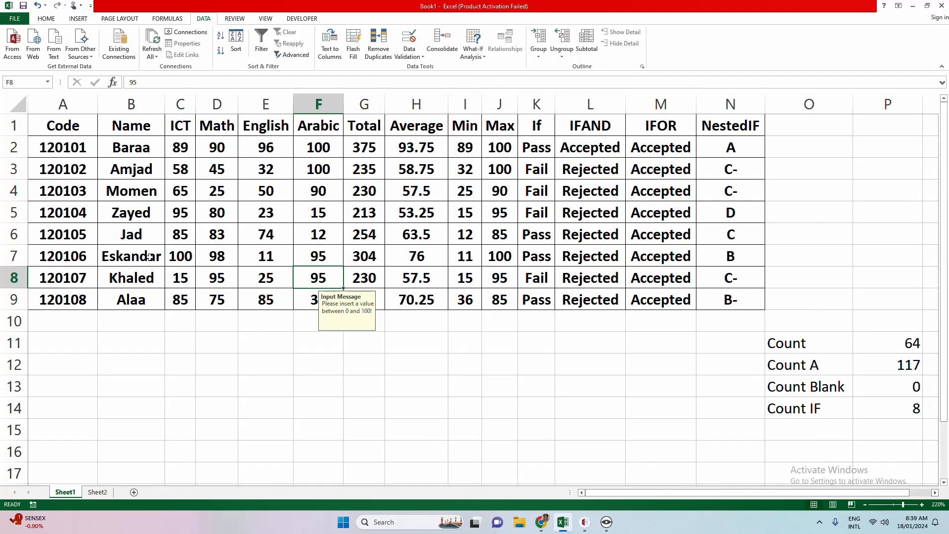
Open the error alert settings of the data validation for the marks in C2:F9.
click(187, 144)
drag(266, 146, 299, 293)
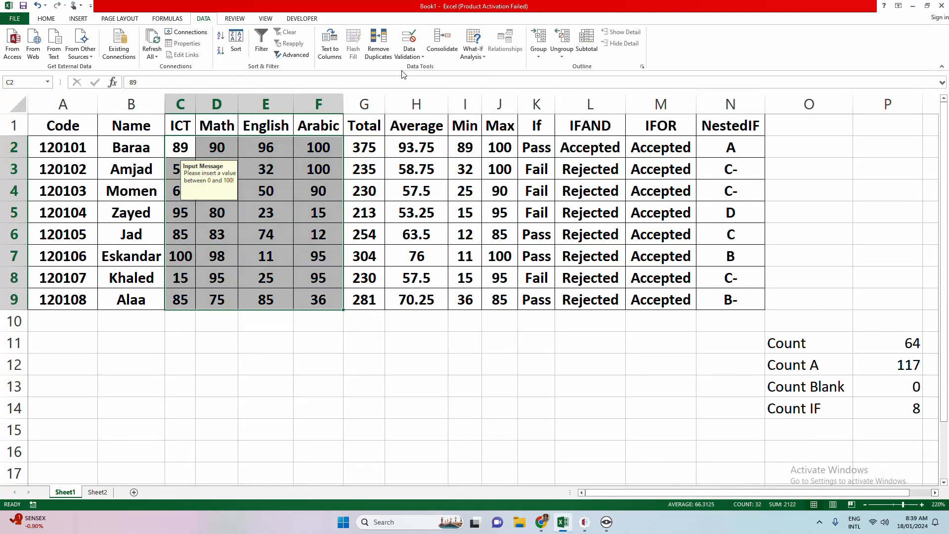
click(414, 57)
click(427, 65)
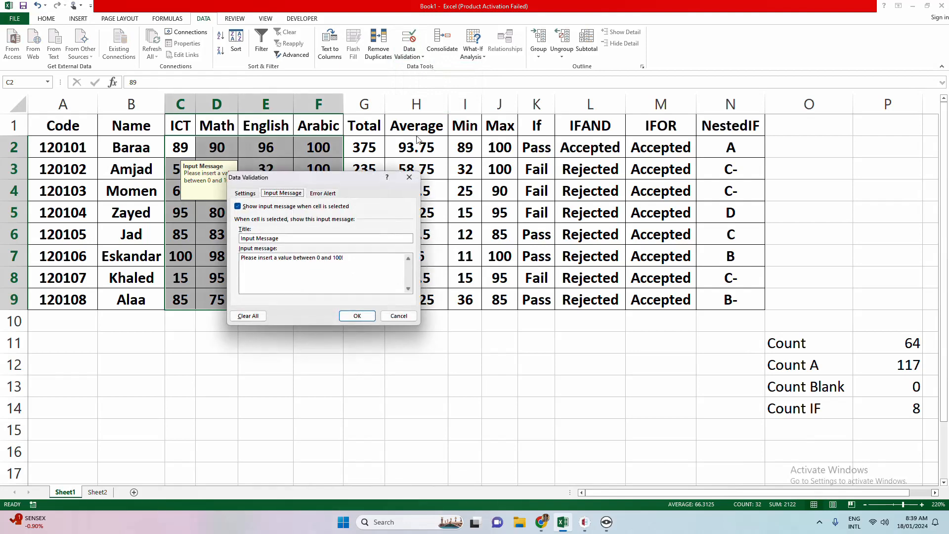
click(325, 194)
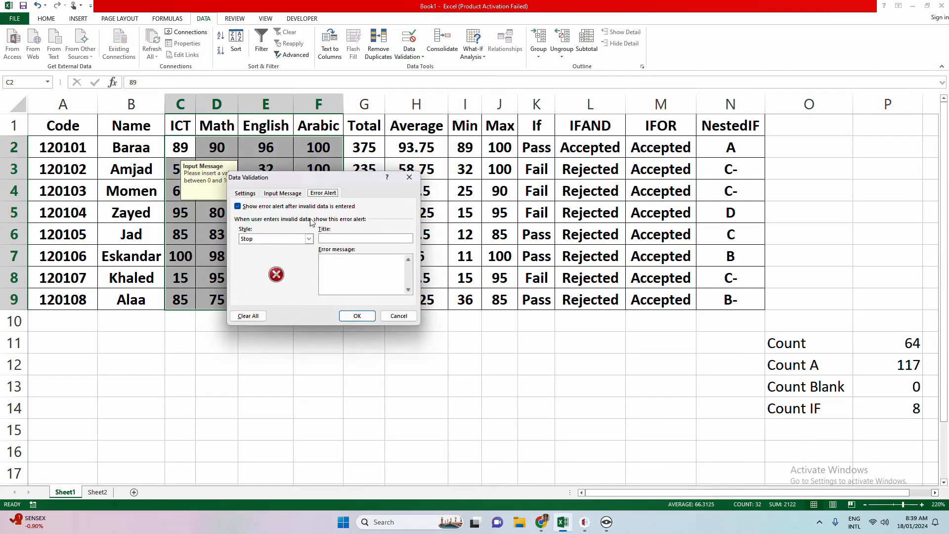
Preview the Warning style and the other error alert styles, and return the style to Stop.
click(283, 240)
click(275, 254)
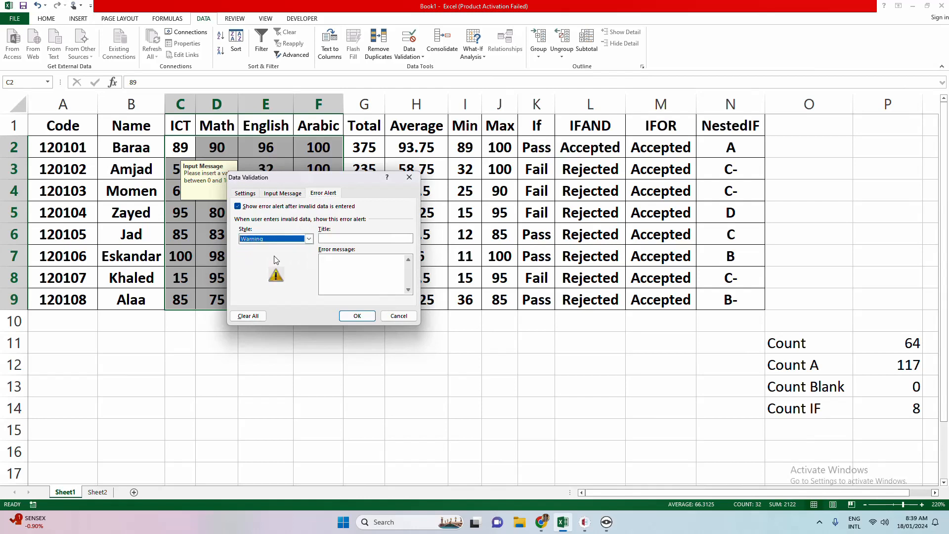
click(277, 238)
click(270, 260)
click(273, 239)
click(270, 246)
Add the error alert titled "Error message" with the text "Please input a valid entry!" and apply the validation.
click(363, 239)
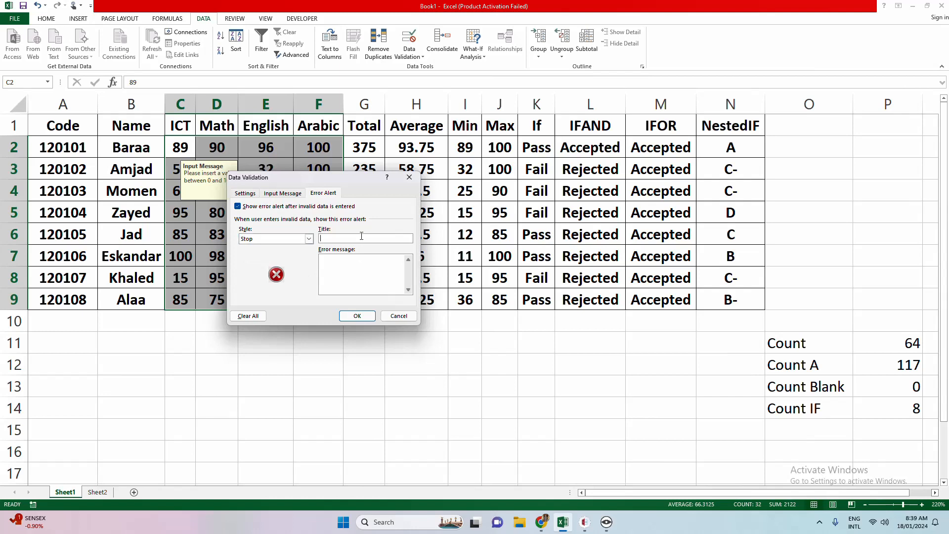
text(Error message)
click(365, 256)
text(Please input)
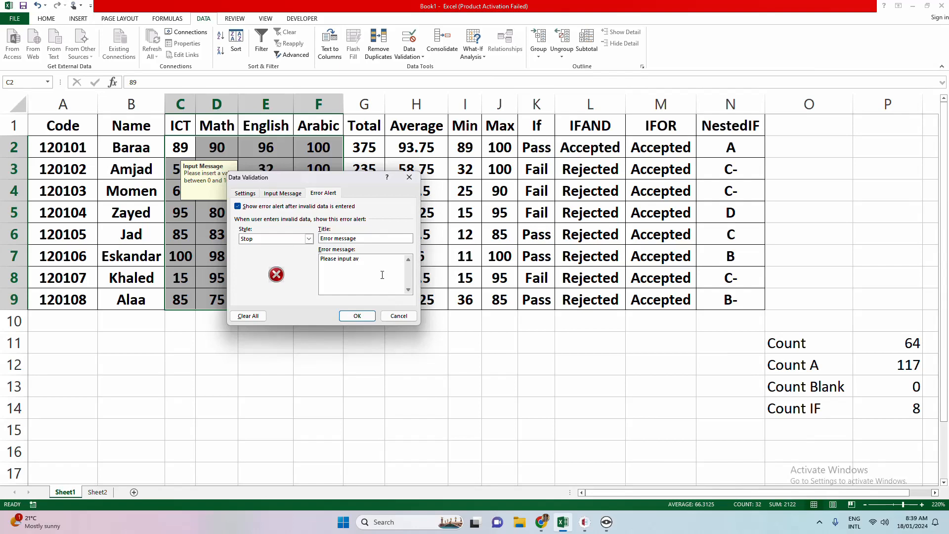
text( a vali)
key(BackSpace)
key(BackSpace)
text(id enrt)
click(357, 315)
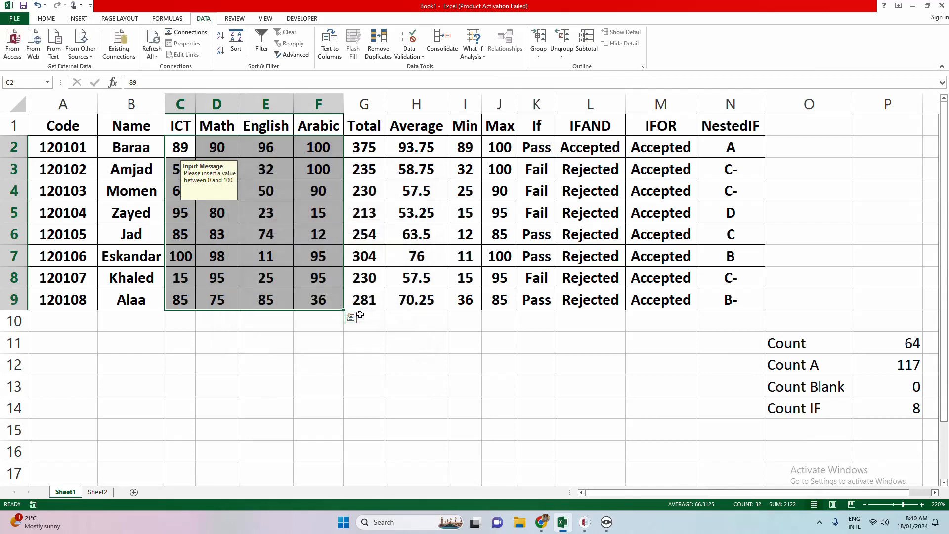
Test the mark validation by entering -1 in the English mark cell E3, and cancel the entry.
click(279, 176)
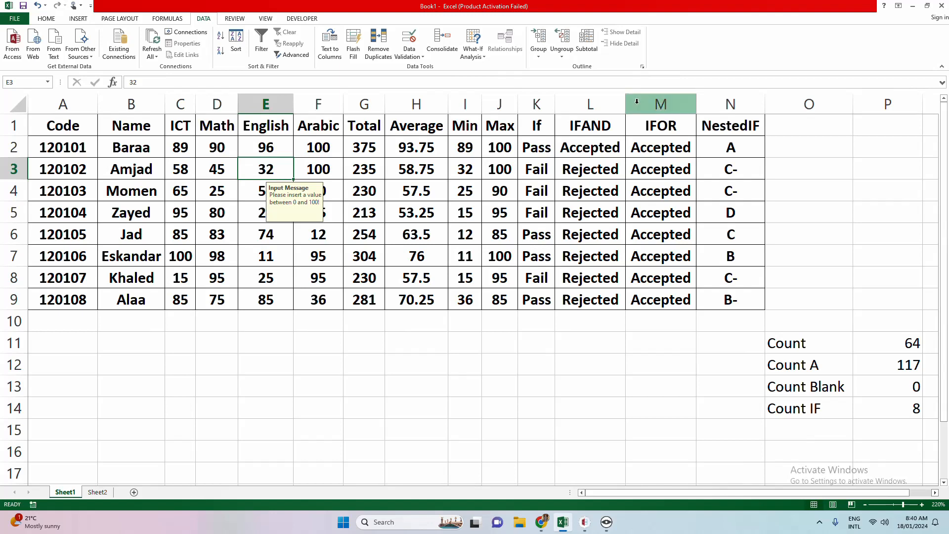
text(-1)
key(Return)
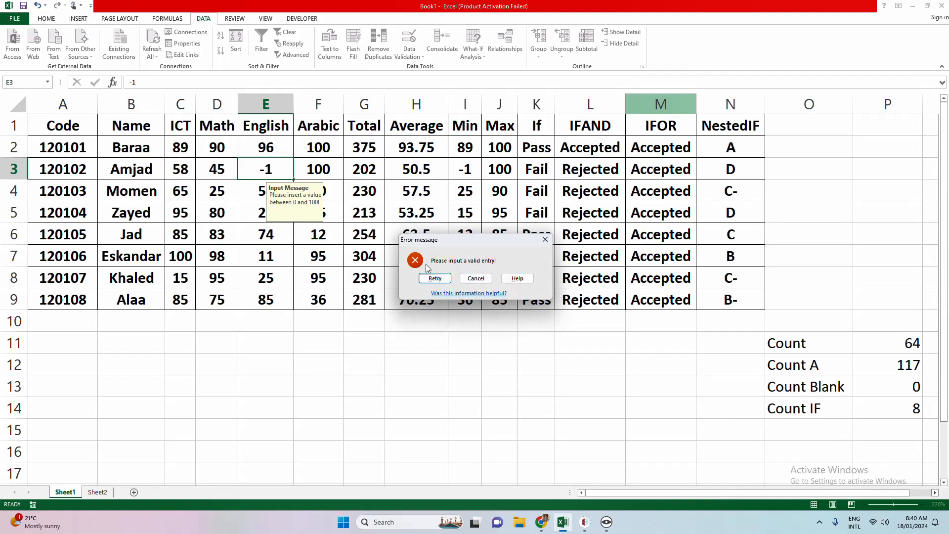
click(477, 282)
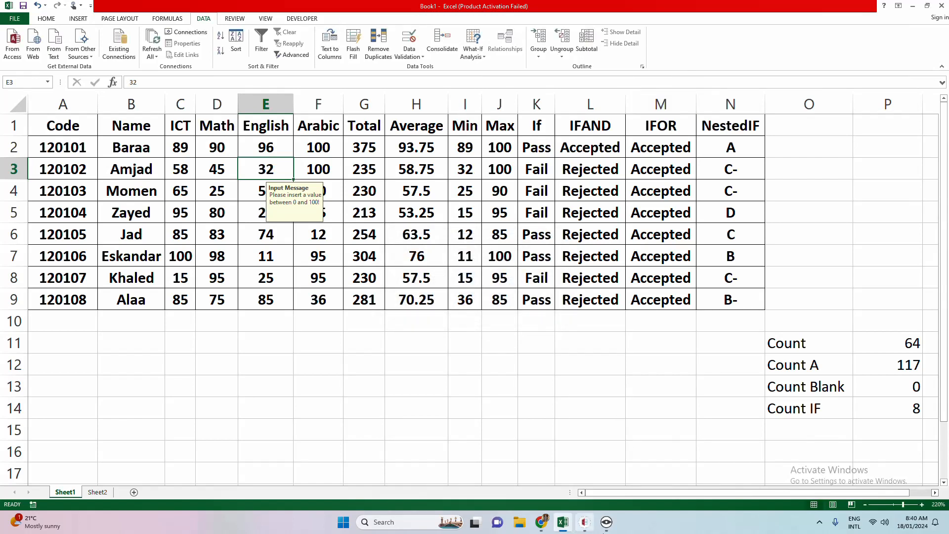
mouse_move(603, 531)
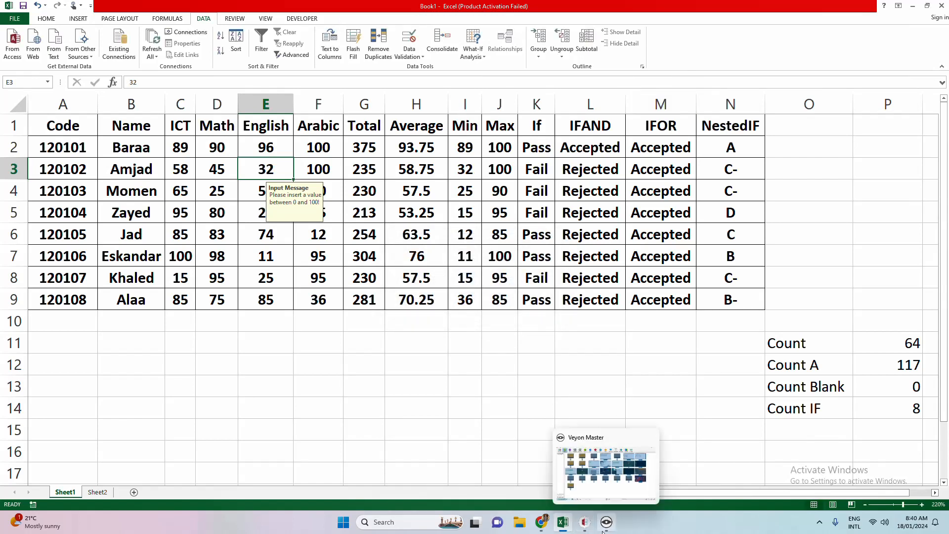
click(819, 523)
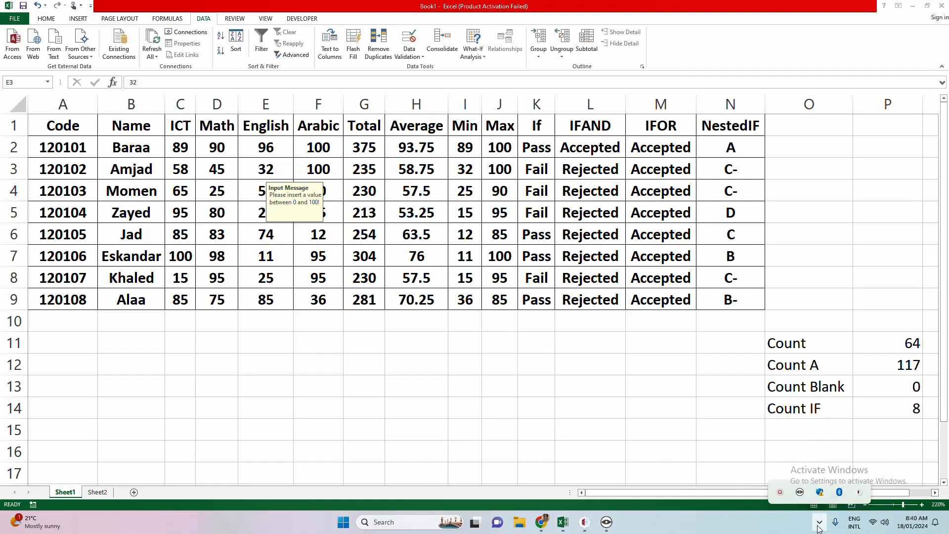
click(781, 496)
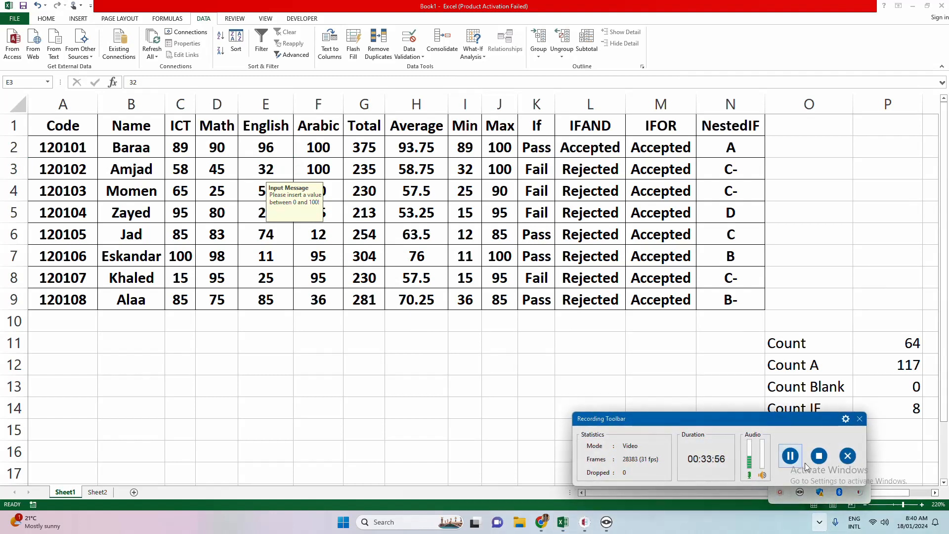